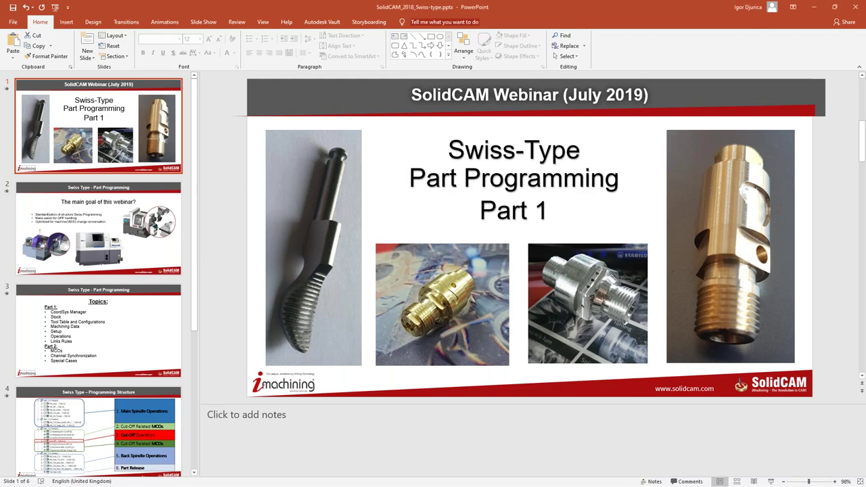
Step: Start the presentation from the first slide and go through the introduction to the Coord Sys Manager slide
key(F5)
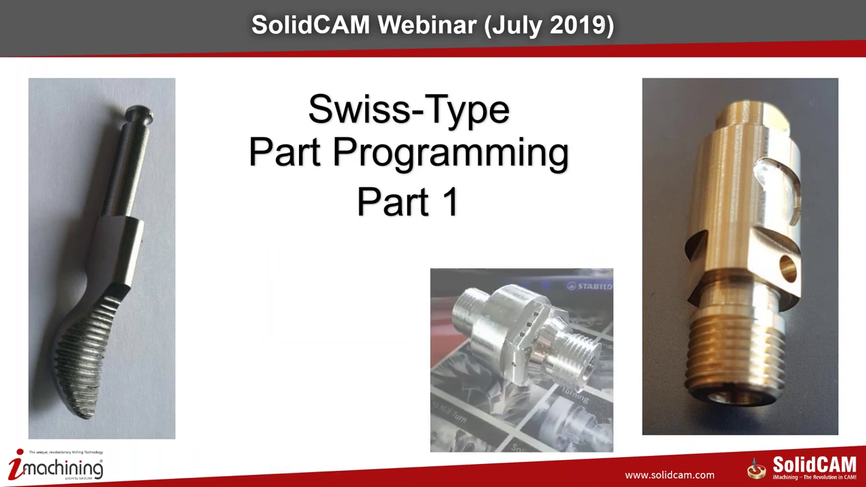
key(Right)
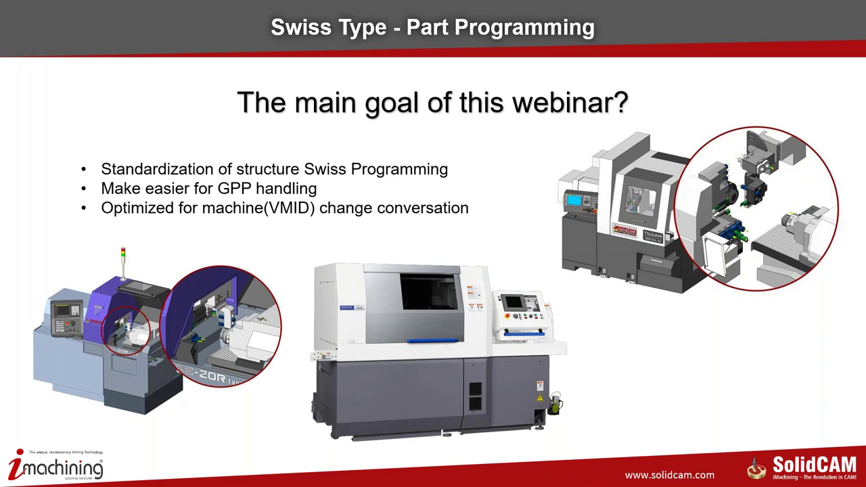
key(Right)
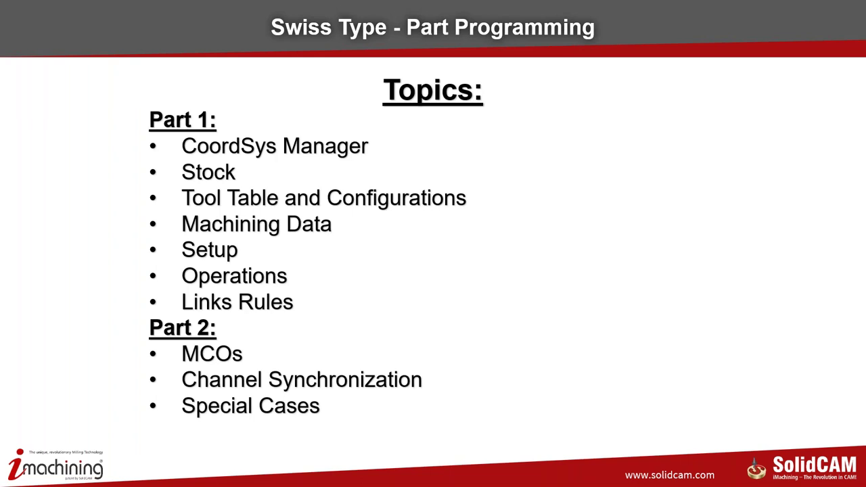
key(Right)
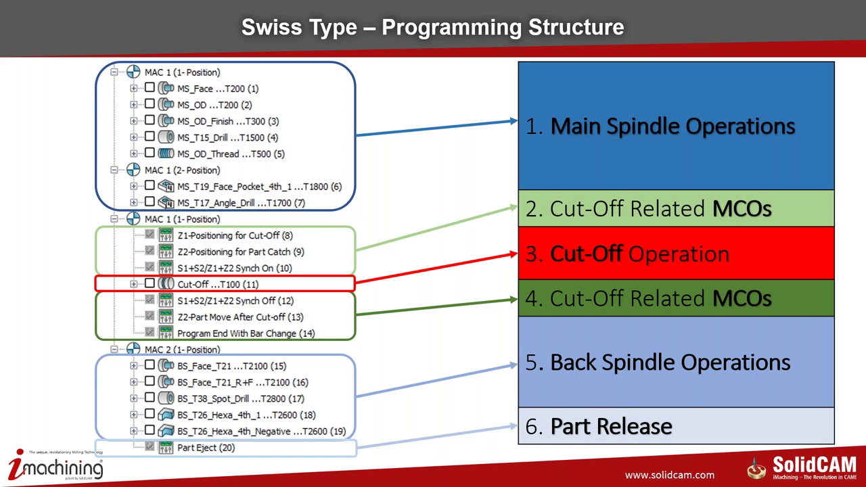
click(238, 279)
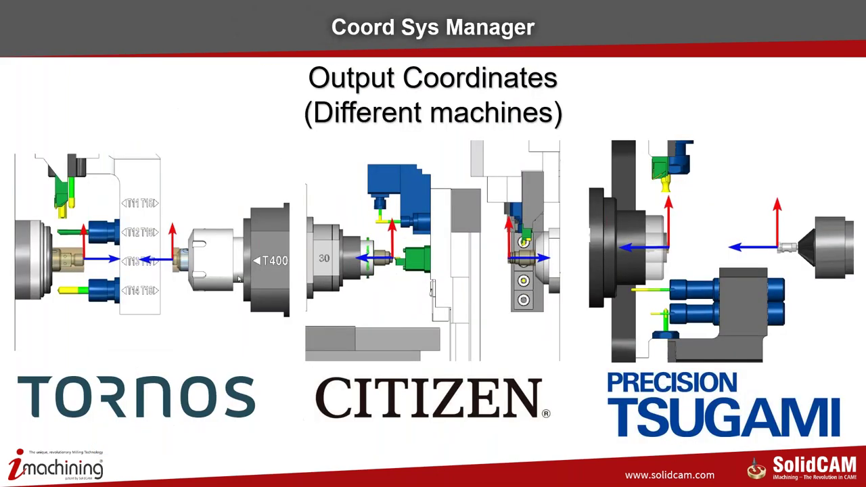
Step: Switch to SOLIDWORKS and examine the Test Swiss Part model, including the angled cut face with a hole beside the thread
key(alt+Tab)
key(Tab)
key(Tab)
key(Tab)
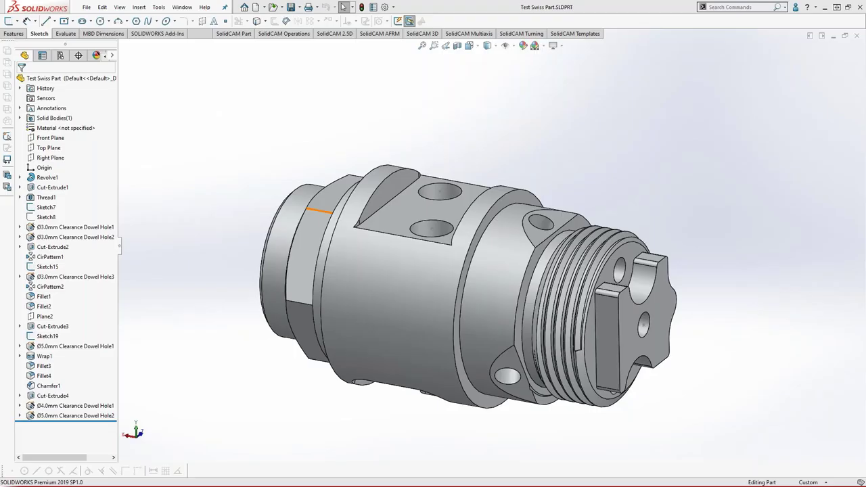
ctrl+middle_drag(484, 297, 400, 254)
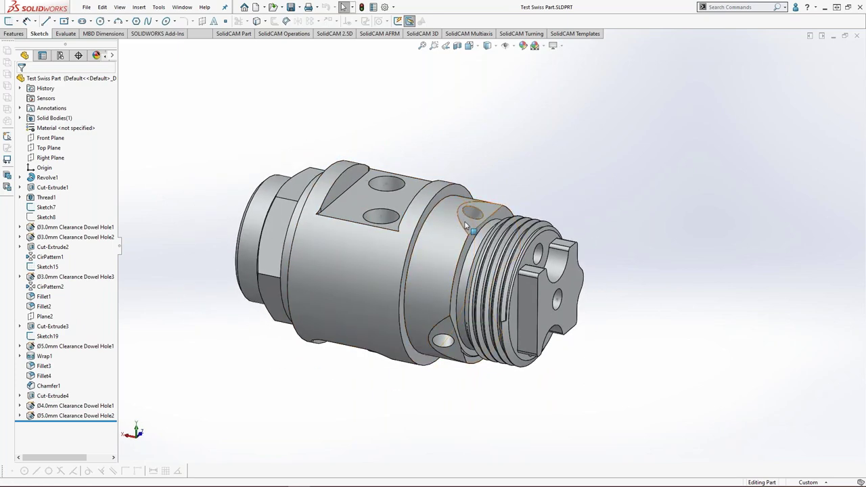
click(474, 215)
scroll(484, 211, down, 3)
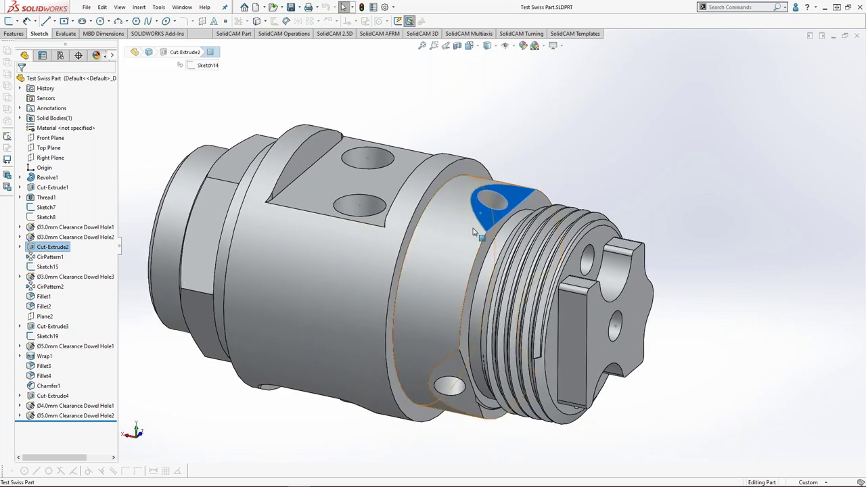
middle_drag(491, 213, 467, 251)
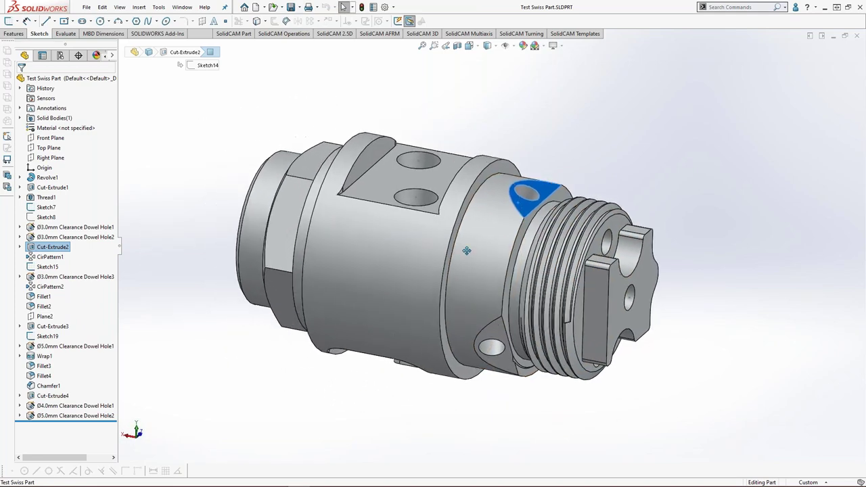
click(246, 145)
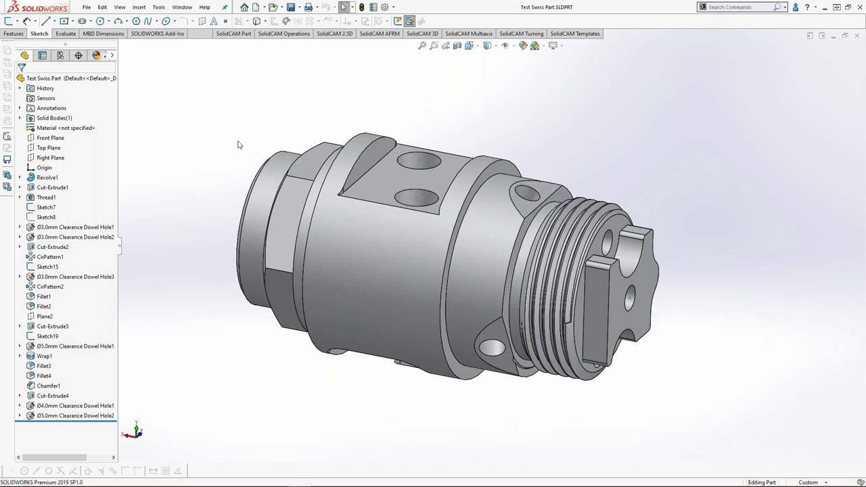
ctrl+middle_drag(222, 129, 214, 119)
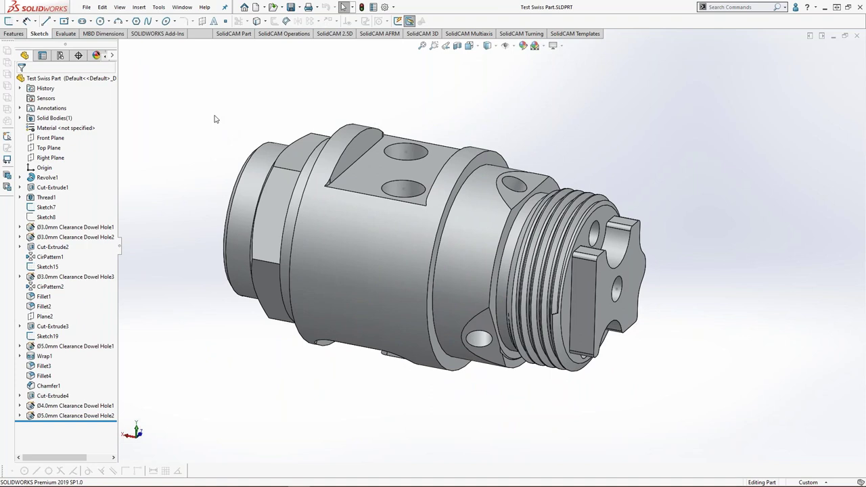
Step: Open the SolidCAM settings and review the Mill-Turn options for automatic CAM-Part definition
click(158, 7)
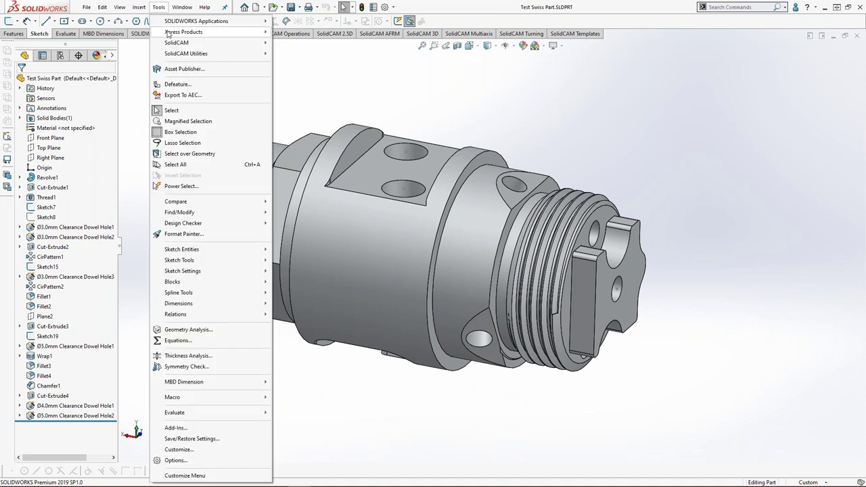
mouse_move(173, 43)
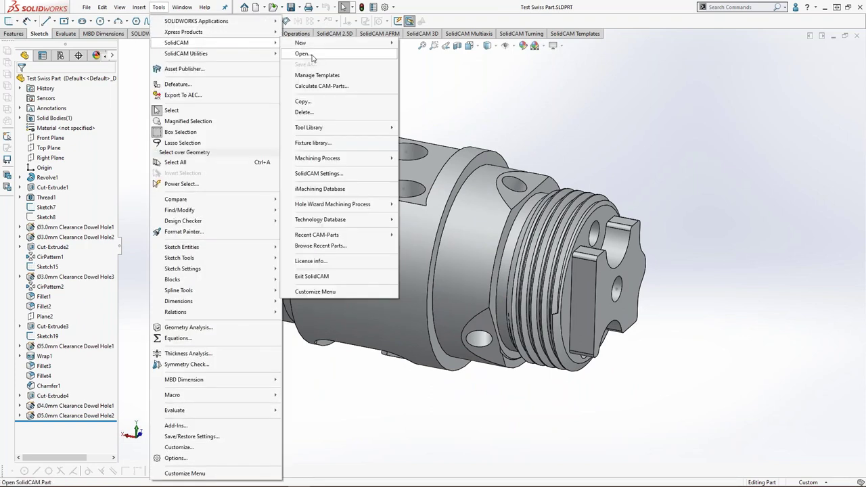
click(324, 174)
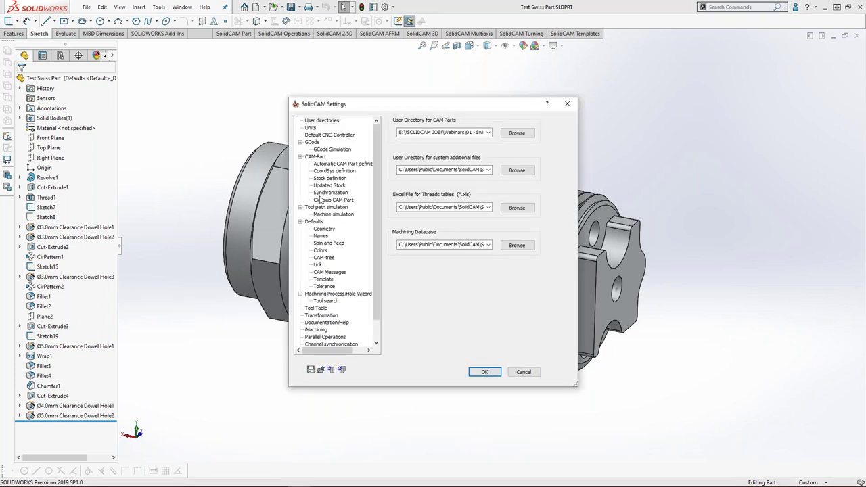
click(329, 164)
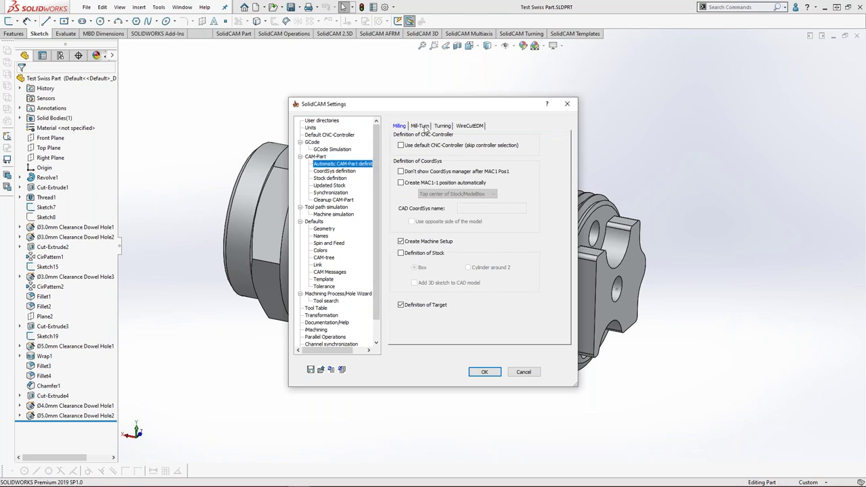
click(421, 127)
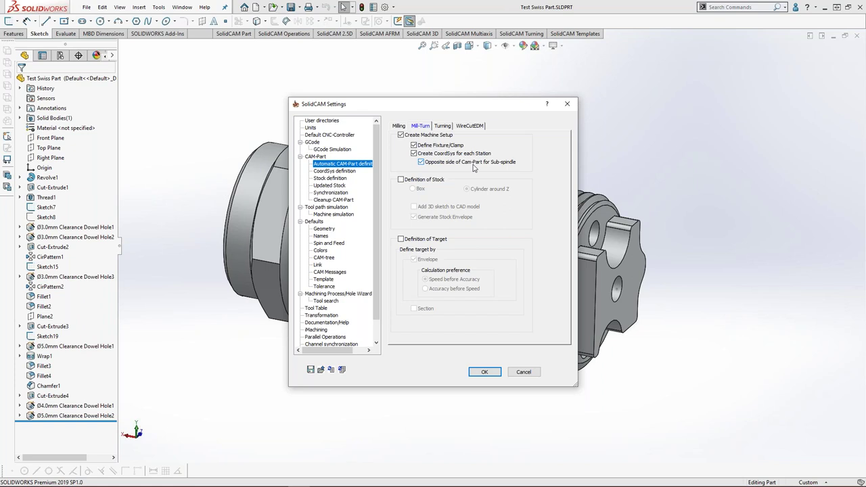
Step: Set the machine simulation's collision detection mode to Interpolation and accept the SolidCAM settings
click(346, 216)
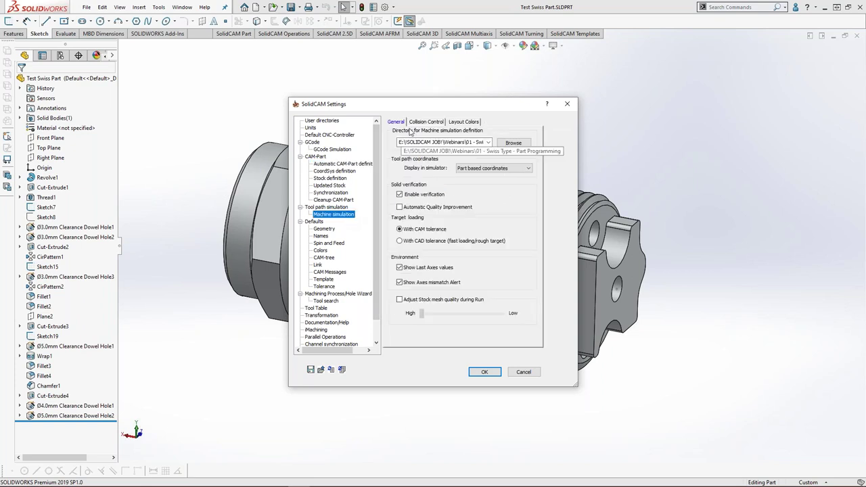
click(419, 124)
click(419, 215)
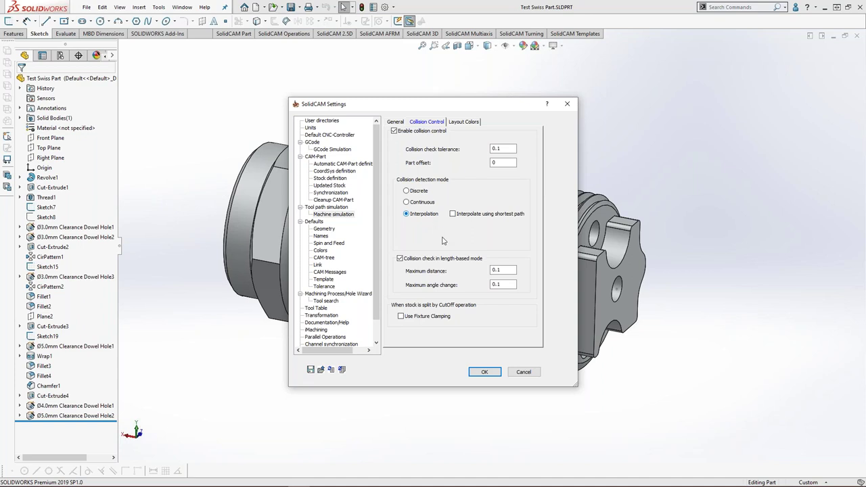
click(477, 373)
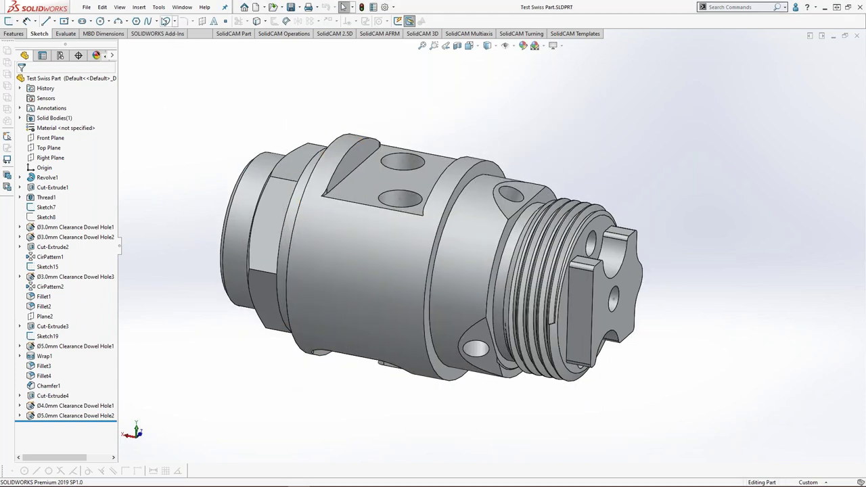
Step: Create an external metric Mill-Turn CAM-Part named Test Swiss Part with Star SR-38 type B as the CNC machine
click(158, 6)
mouse_move(203, 42)
mouse_move(302, 42)
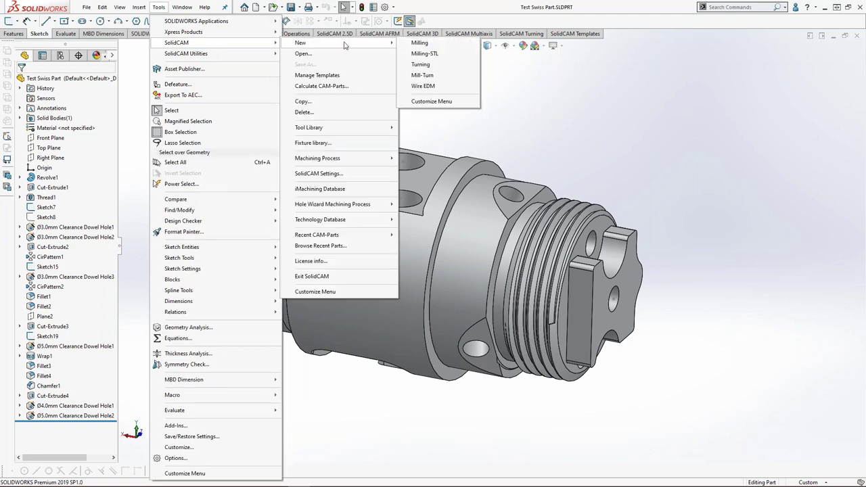
click(441, 76)
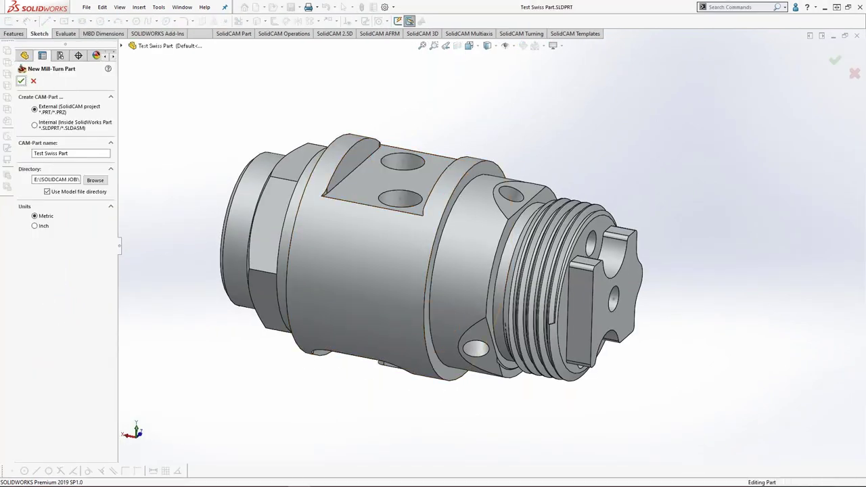
key(Return)
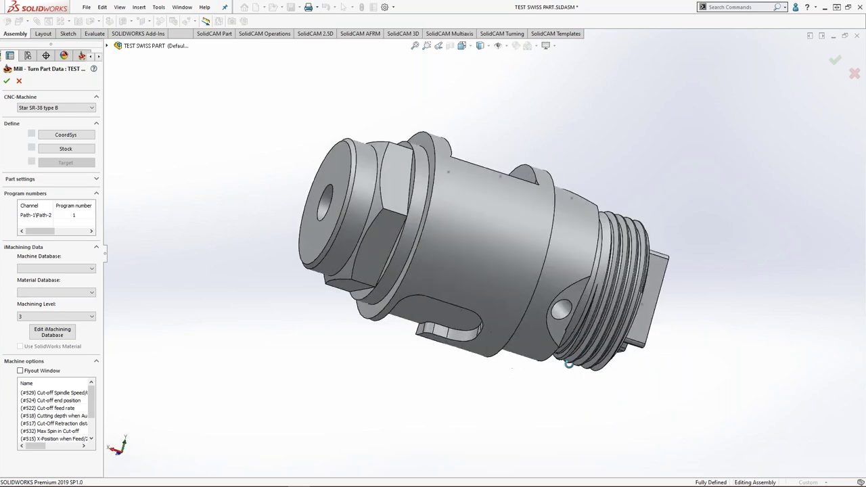
click(87, 109)
click(87, 110)
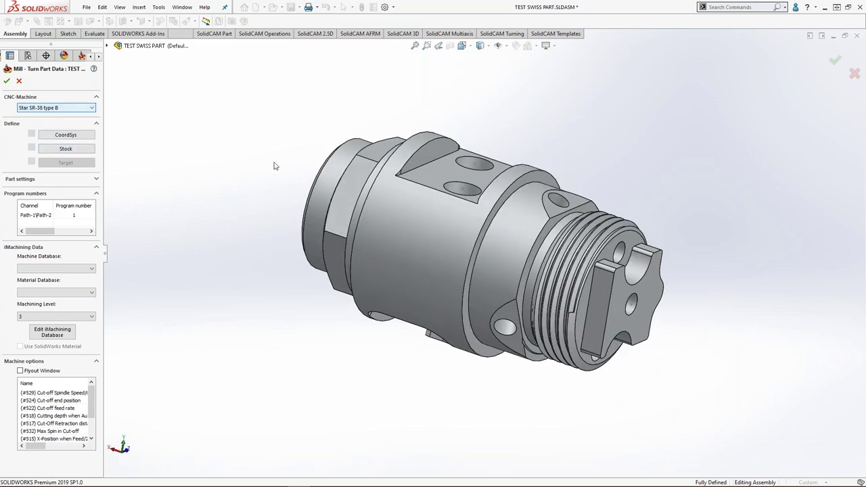
Step: Define Mac CoordSys 1 from the large cylindrical body face, placing its origin at the center of revolution face
middle_drag(302, 168, 220, 175)
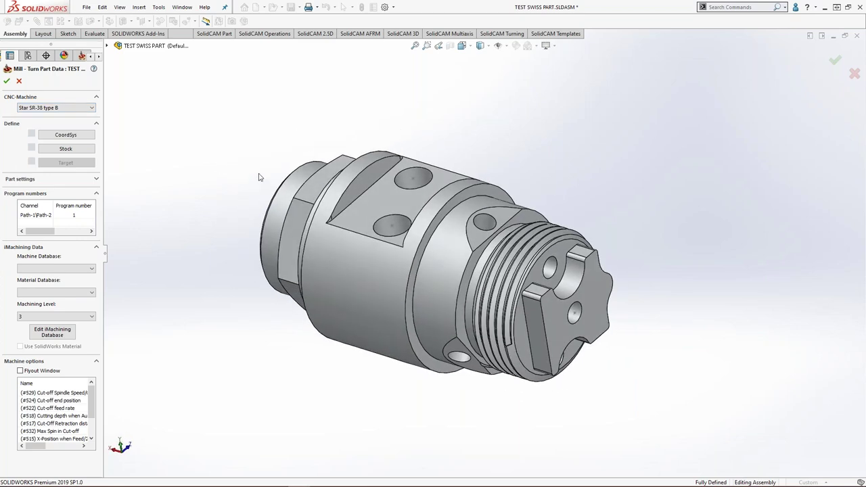
middle_drag(259, 177, 235, 172)
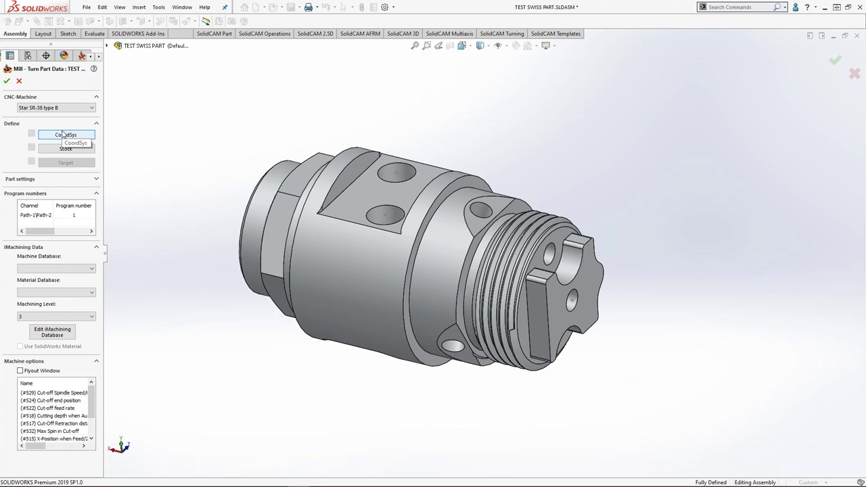
click(87, 138)
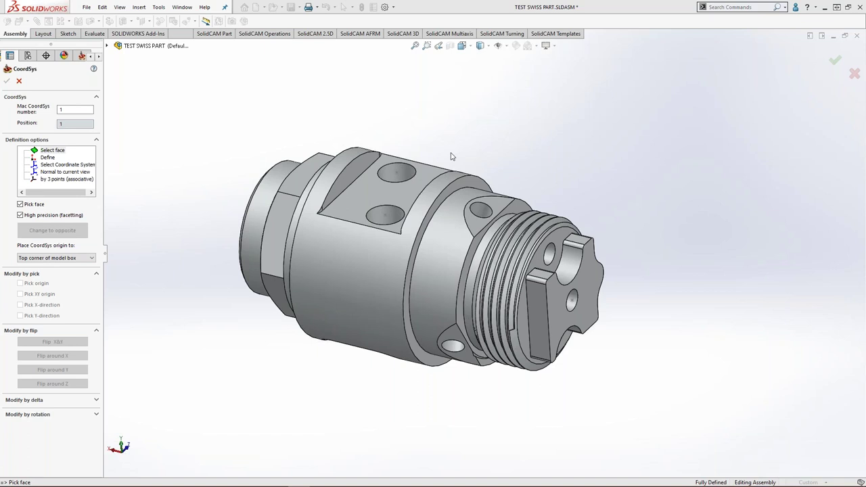
click(87, 258)
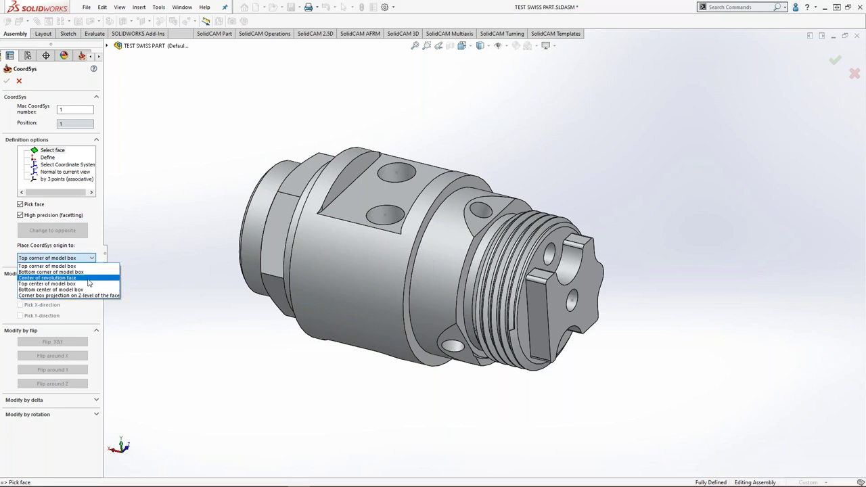
click(88, 279)
click(391, 263)
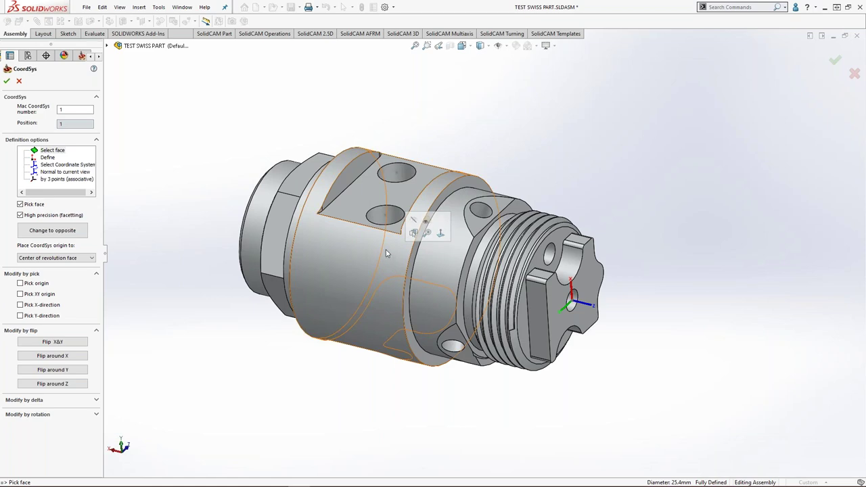
Step: Consult the Coord Sys Manager slide in the PowerPoint slide show and return to SOLIDWORKS
key(alt+Tab)
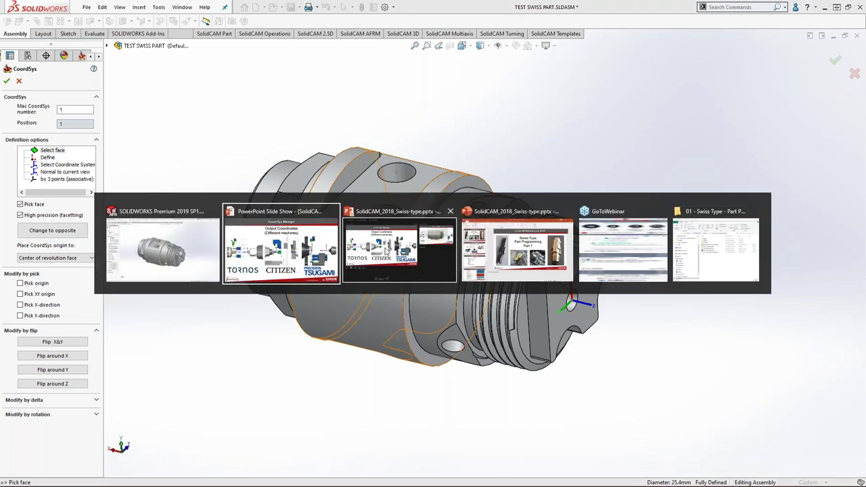
click(239, 278)
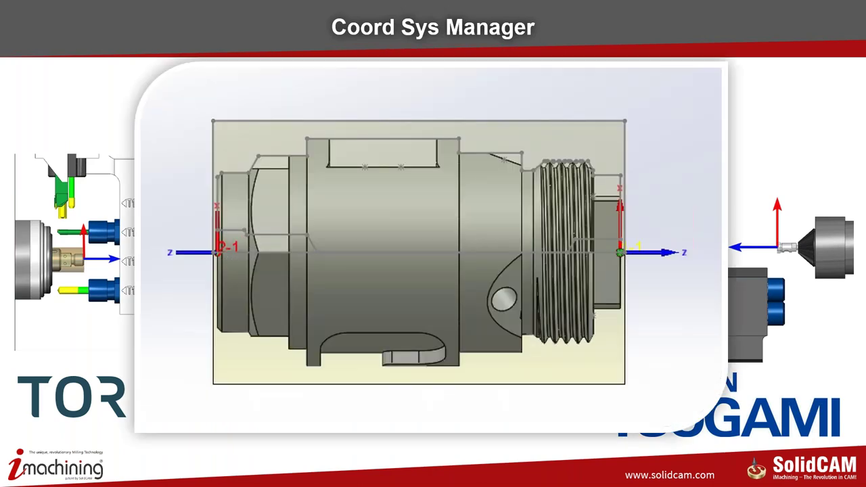
key(alt+Tab)
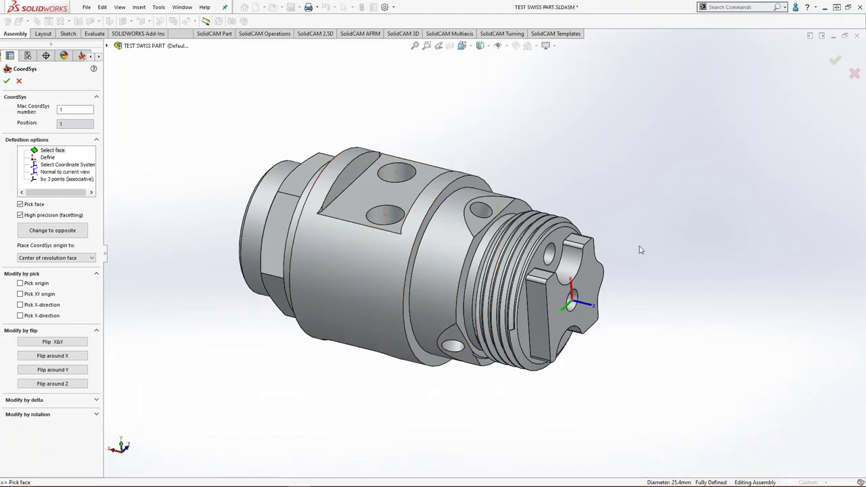
Step: Accept the face-based definition of Mac CoordSys 1, position 1, after checking its origin and axes
middle_drag(482, 249, 525, 254)
scroll(606, 299, down, 2)
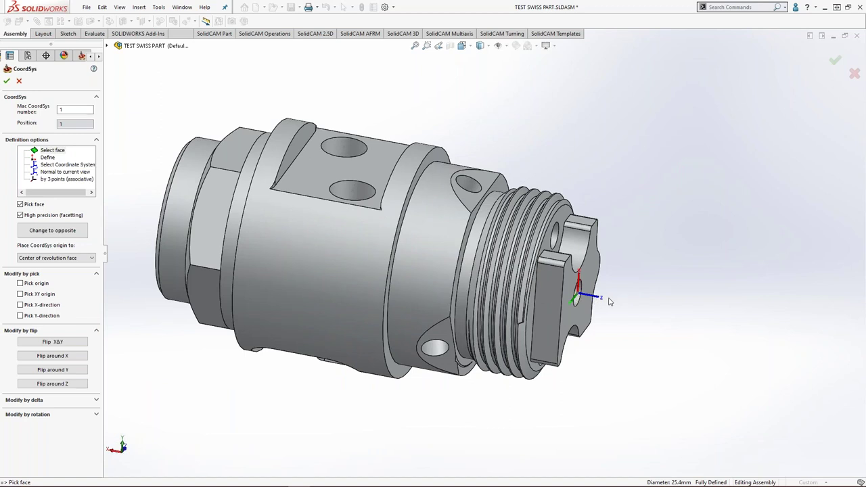
click(6, 82)
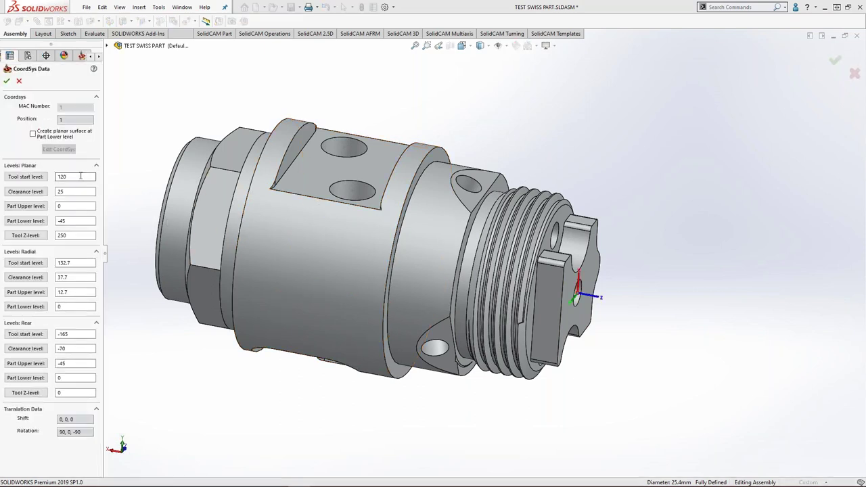
Step: Set the planar tool start level to 20, the clearance level to 10 and the Tool Z-level to 20
click(50, 178)
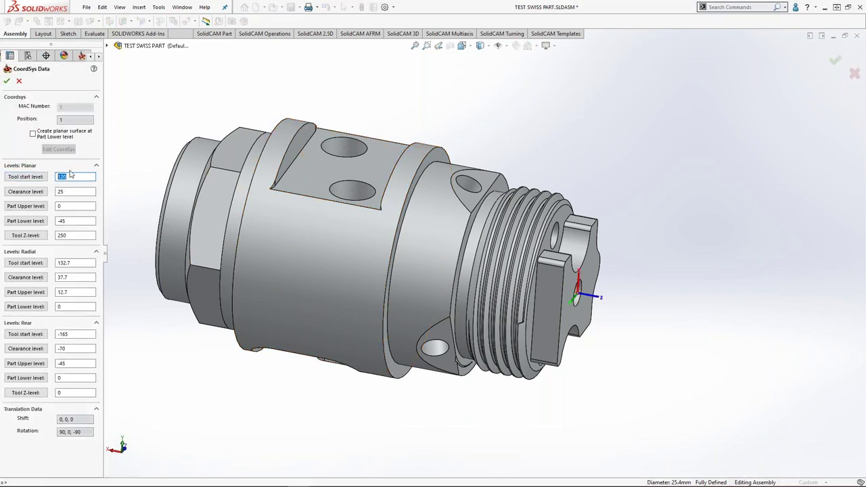
scroll(441, 232, up, 2)
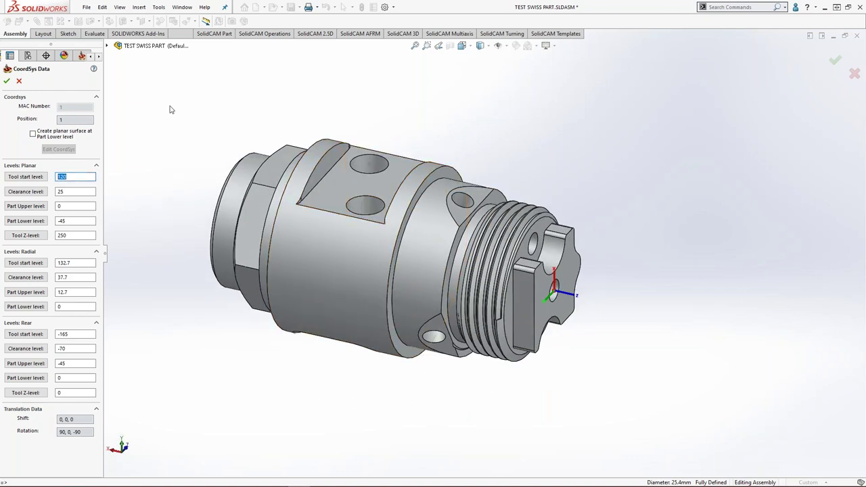
scroll(252, 181, down, 2)
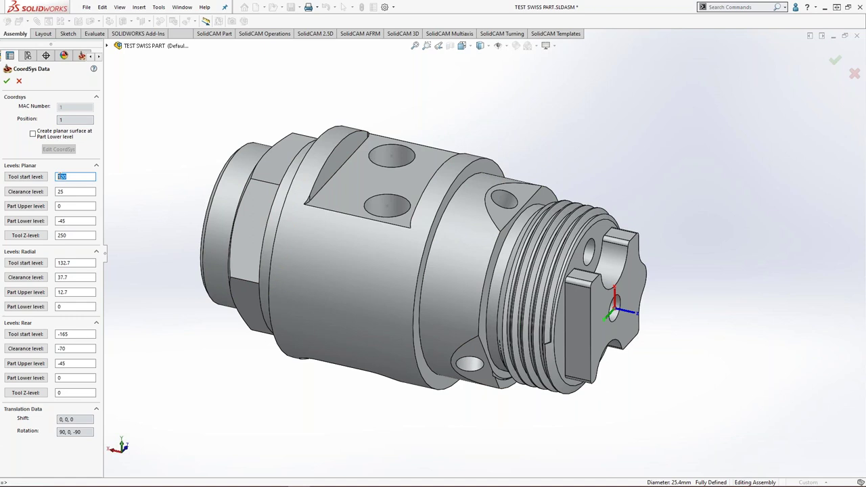
click(71, 178)
double_click(74, 178)
text(20)
key(Tab)
text(10)
key(Tab)
key(Tab)
key(Tab)
text(20)
Step: Set the radial tool start level to 20, clearance level to 15 and part upper level to 10, and accept the coordinate systems
key(Tab)
text(20)
key(Tab)
text(15)
key(Tab)
text(10)
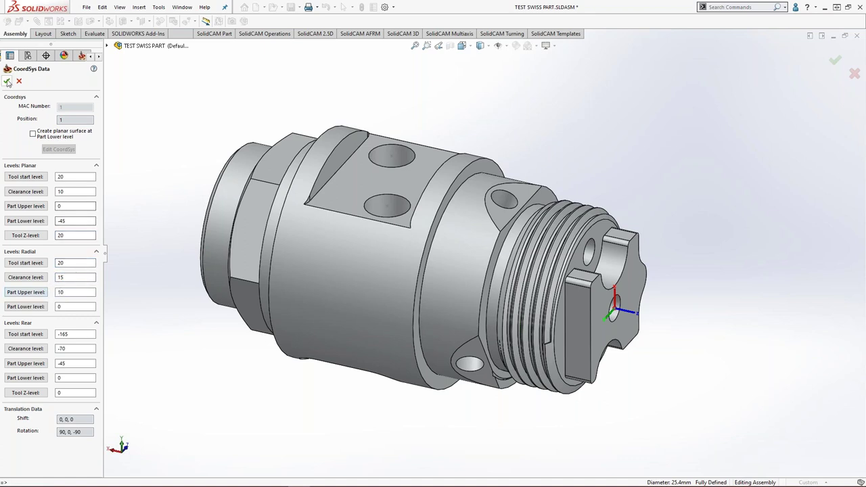
click(7, 82)
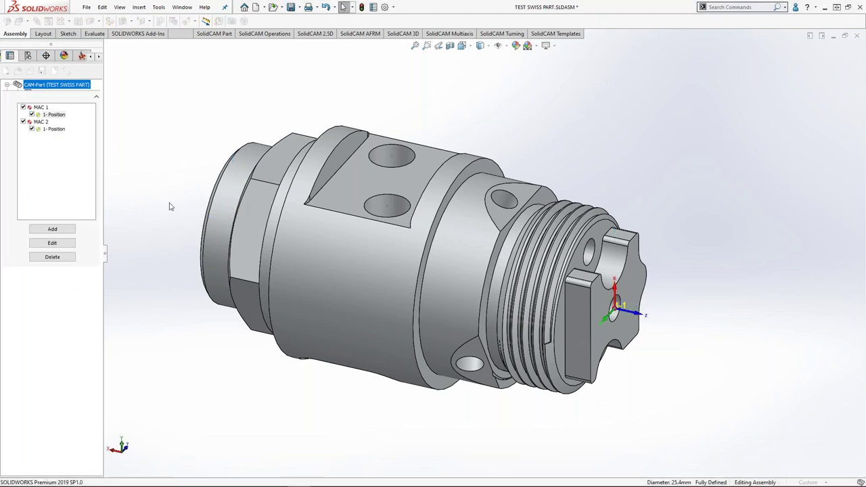
middle_drag(216, 195, 264, 229)
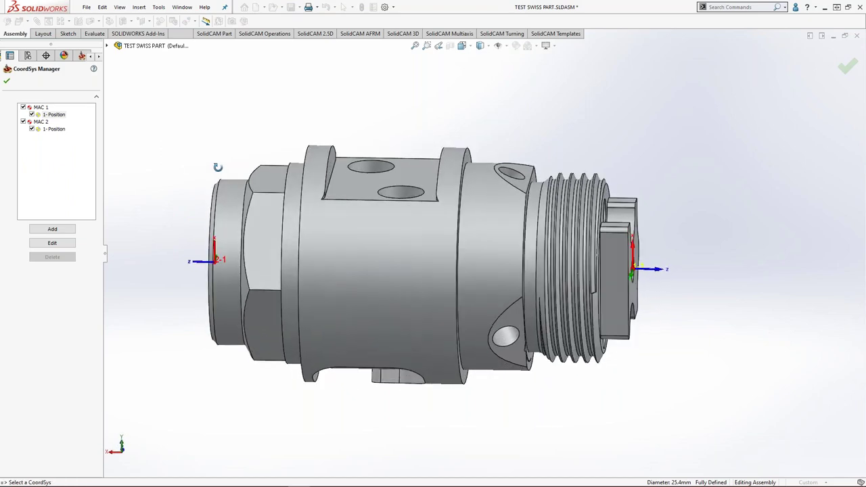
click(6, 81)
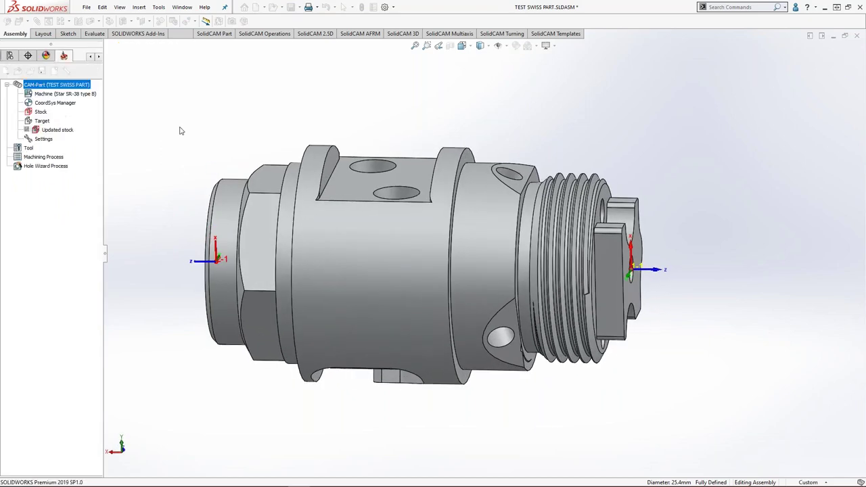
Step: Start the stock definition as a cylinder relative to the model, selecting the part's solid body
click(67, 149)
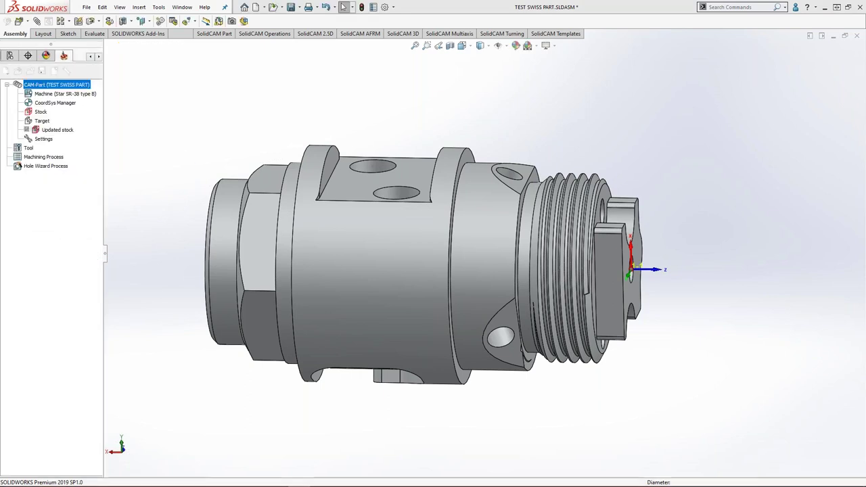
middle_drag(216, 141, 246, 143)
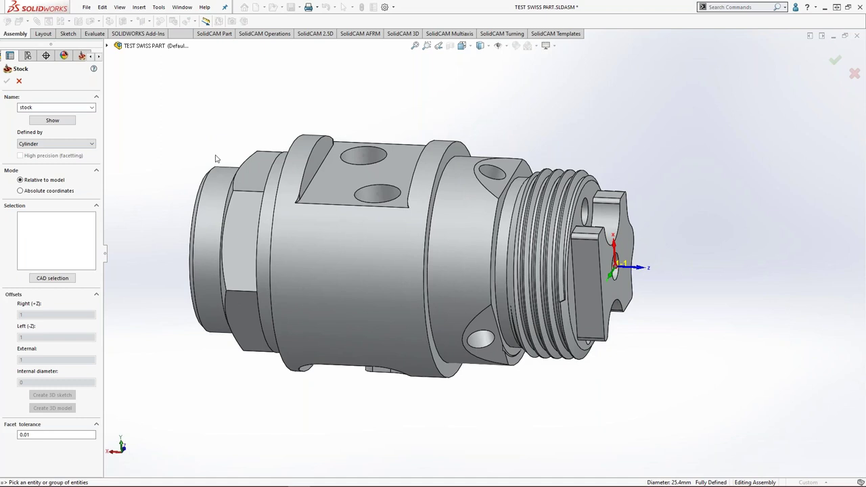
click(340, 252)
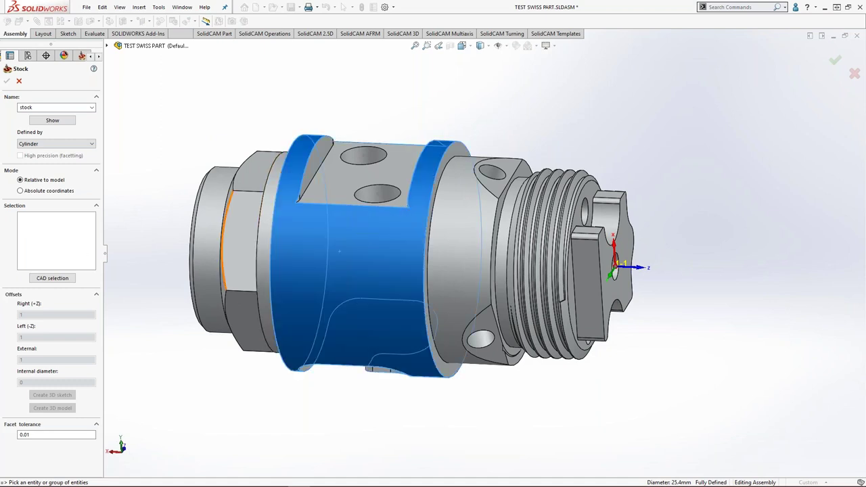
click(248, 240)
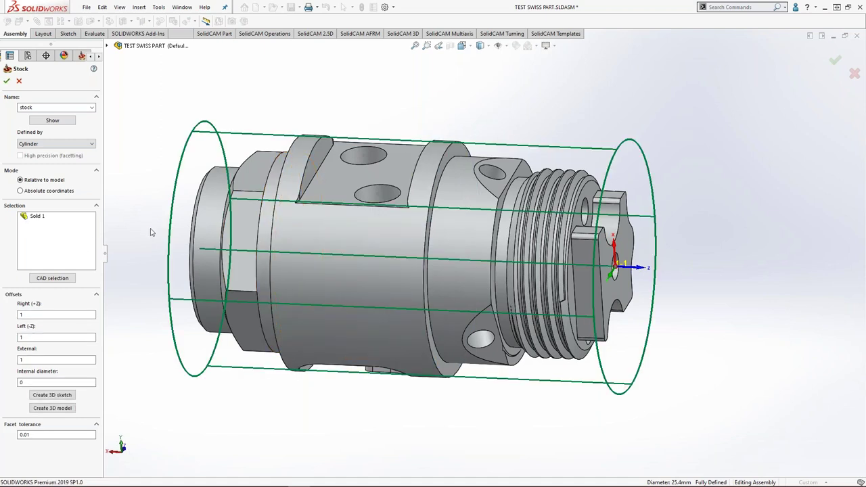
Step: Set the stock offsets to 0.5 right, 0.5 left and 2 external, accept the stock, and define the solid as the target with its envelope
click(20, 315)
text(0.5)
click(36, 335)
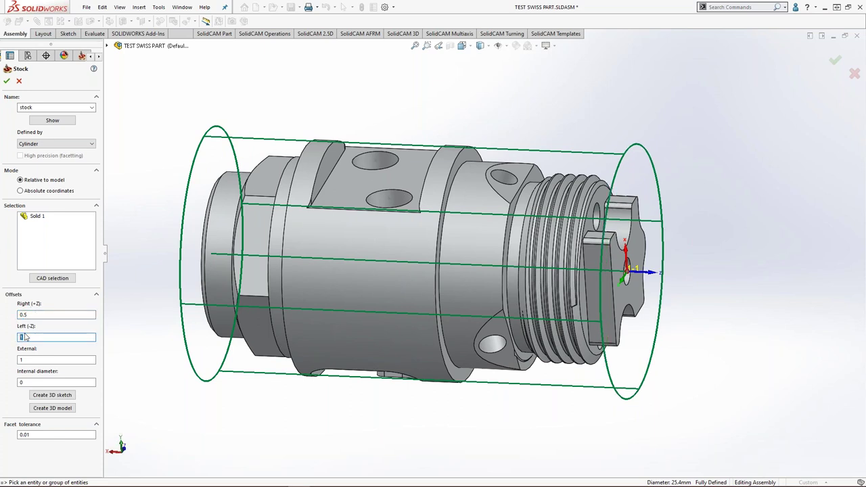
text(0.5)
click(19, 360)
text(2)
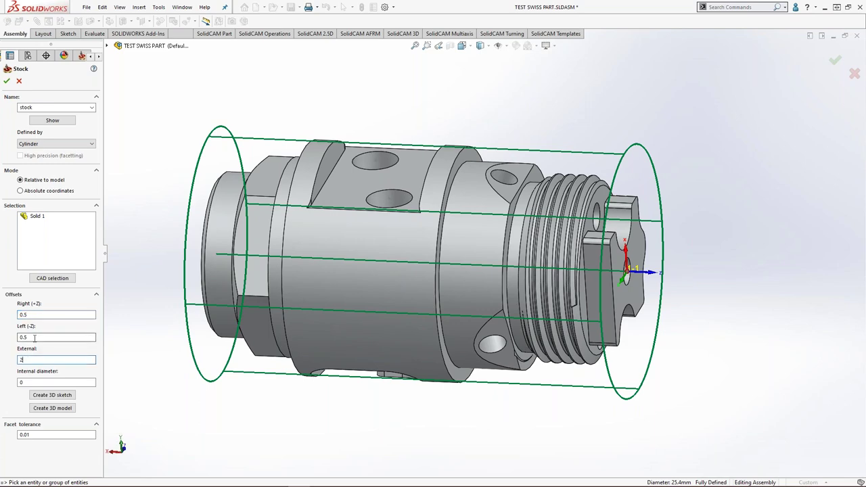
click(41, 337)
middle_drag(123, 280, 136, 242)
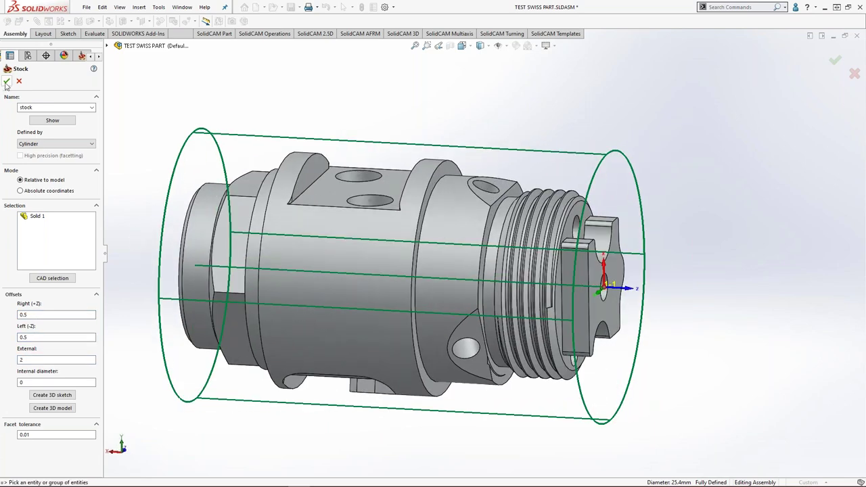
click(7, 81)
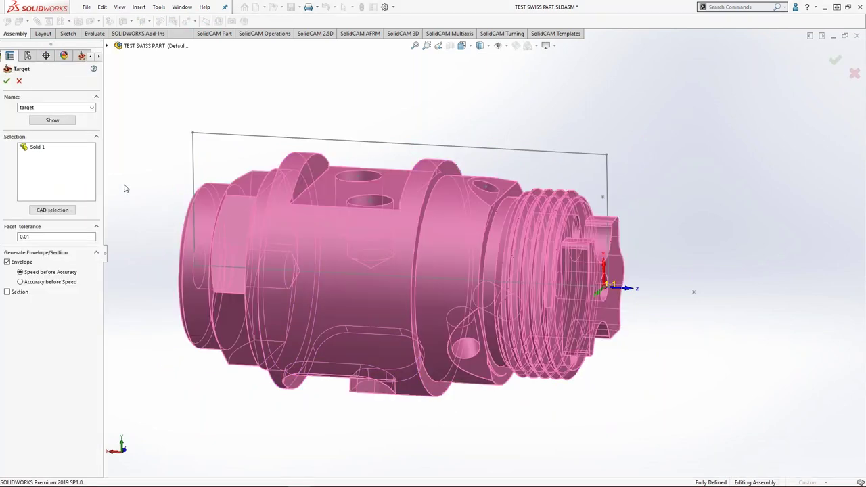
click(6, 80)
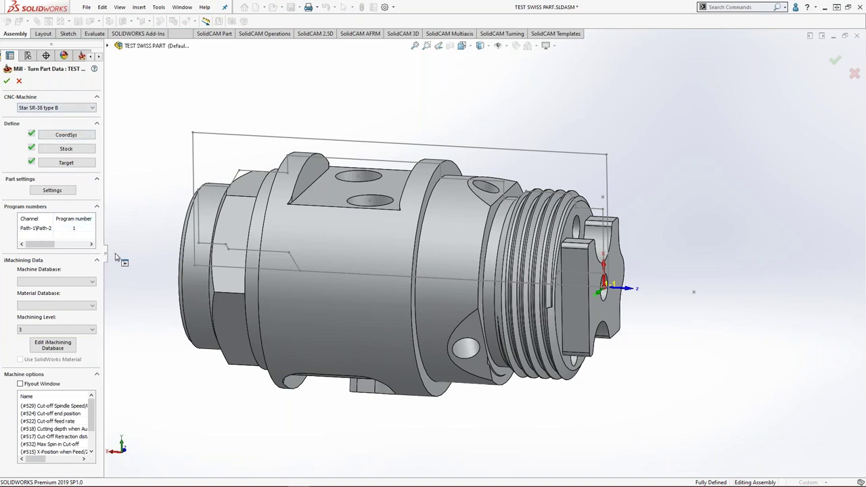
Step: Examine the machine options in a flyout list, including the cut-off spindle speed, end position and feed rate
drag(115, 257, 153, 257)
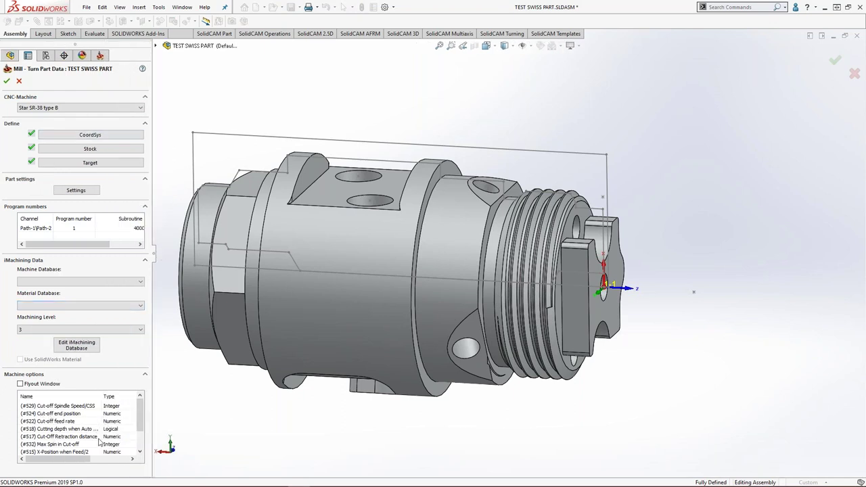
click(23, 384)
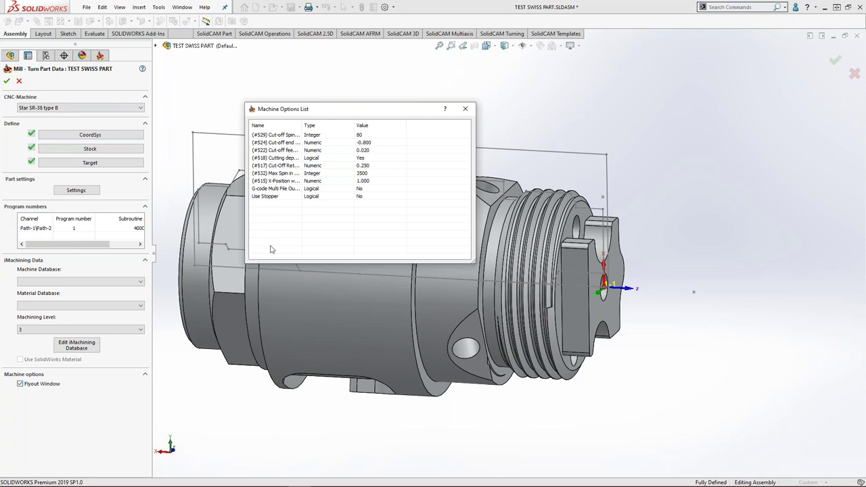
drag(475, 263, 447, 268)
drag(302, 127, 353, 128)
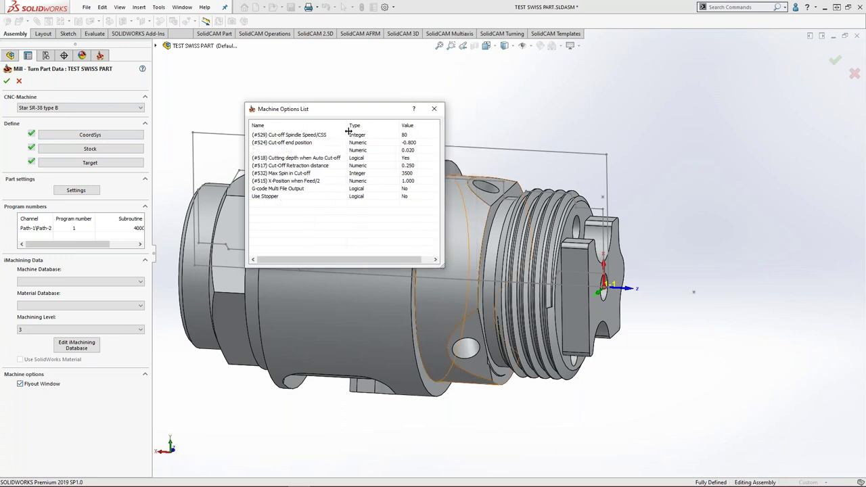
click(278, 142)
click(277, 151)
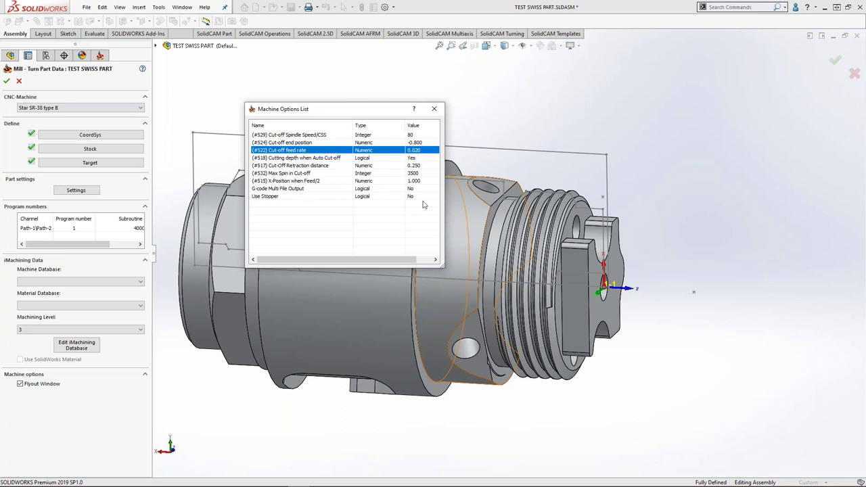
click(301, 136)
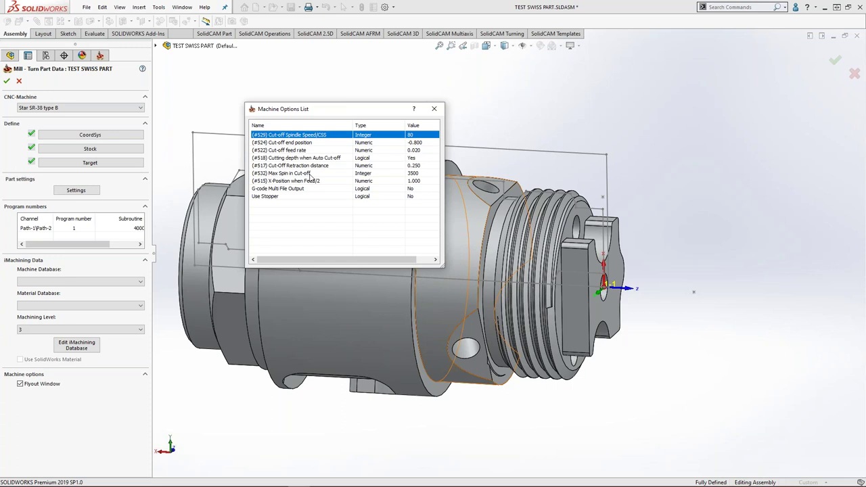
click(434, 109)
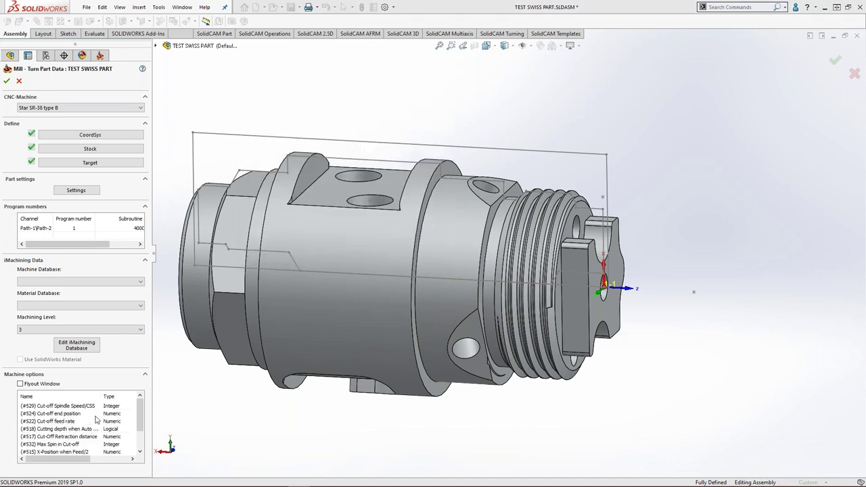
Step: Accept the Mill-Turn part data to finish defining the CAM-Part
ctrl+middle_drag(374, 270, 422, 274)
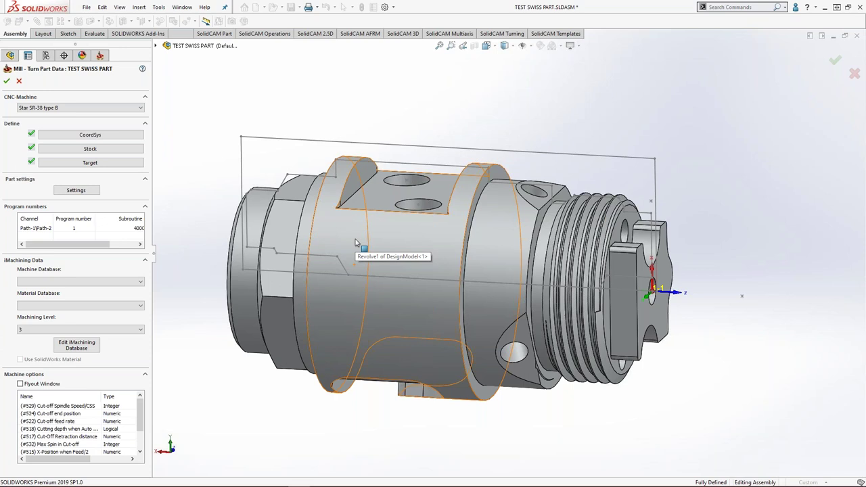
middle_drag(311, 237, 328, 241)
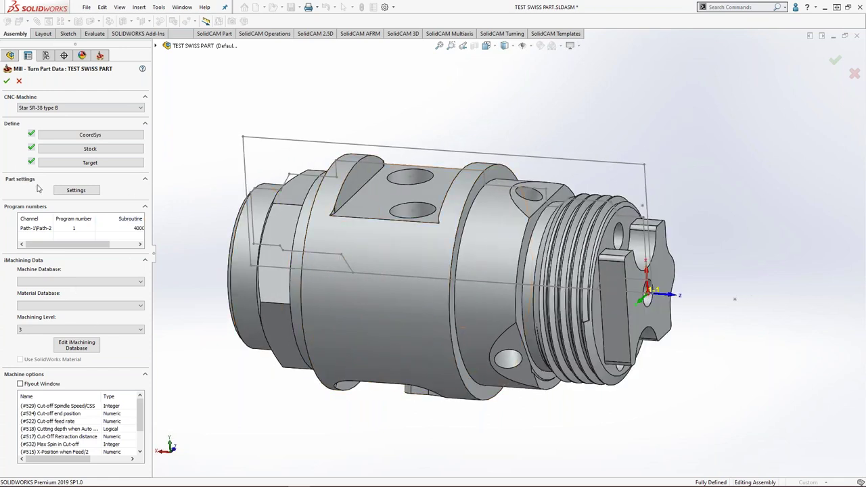
click(6, 82)
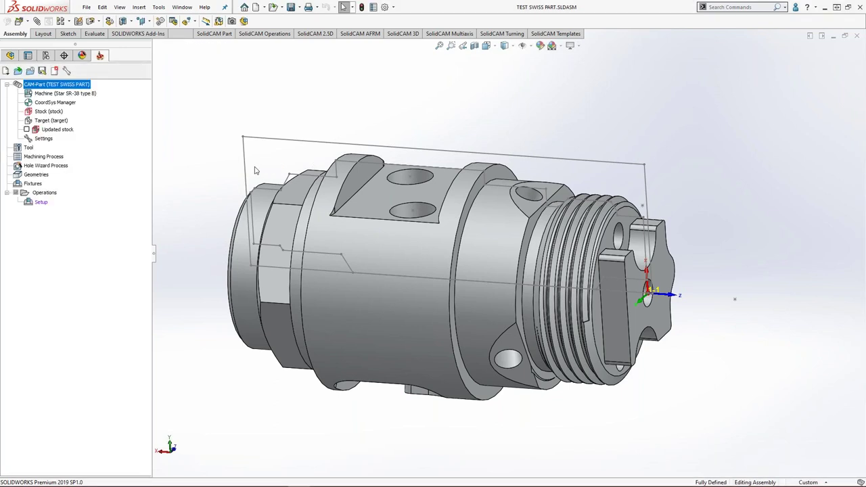
Step: Open the machine preview from the Setup operation and enlarge it to full screen
click(43, 103)
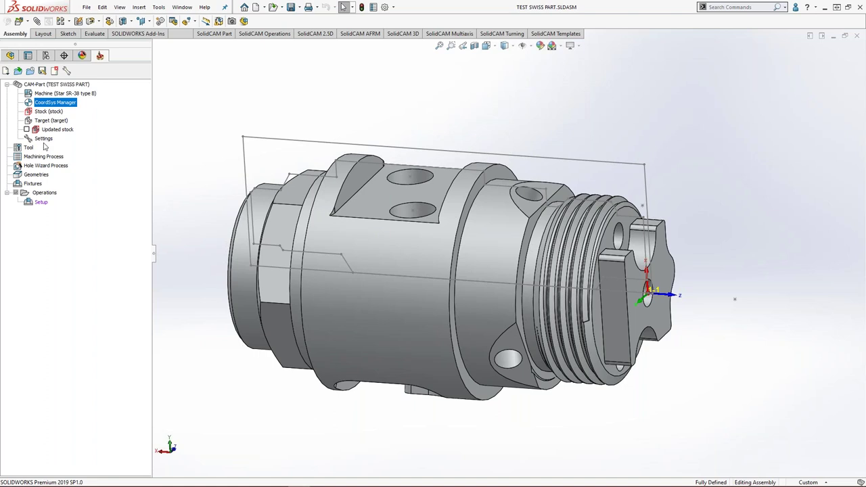
double_click(40, 203)
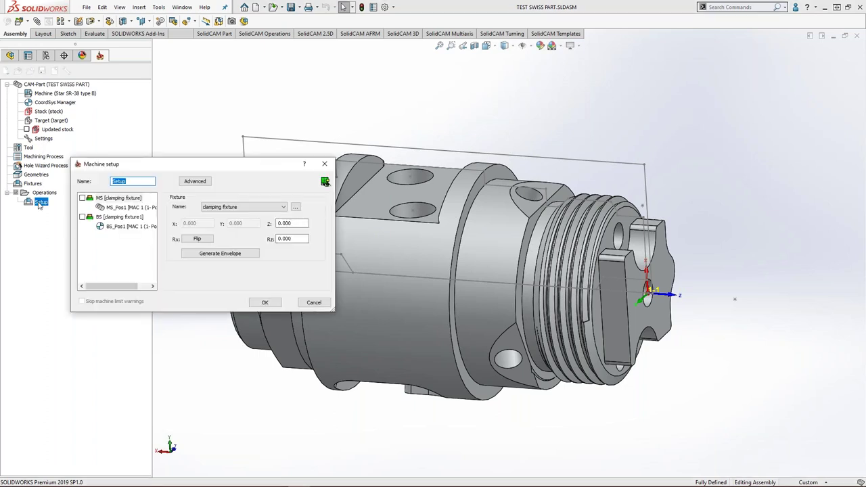
click(325, 182)
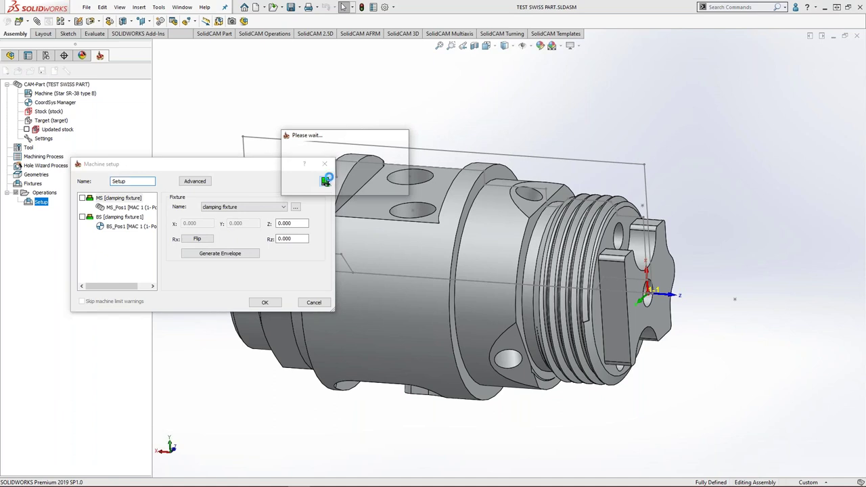
drag(508, 161, 368, 147)
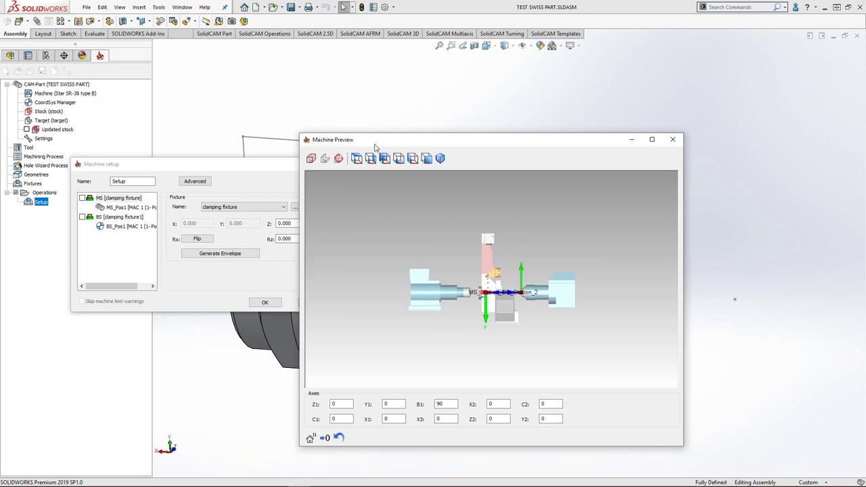
drag(376, 148, 323, 0)
Step: Examine the main spindle station, the guide bushing and the surrounding tool stations in the machine preview
scroll(511, 300, up, 5)
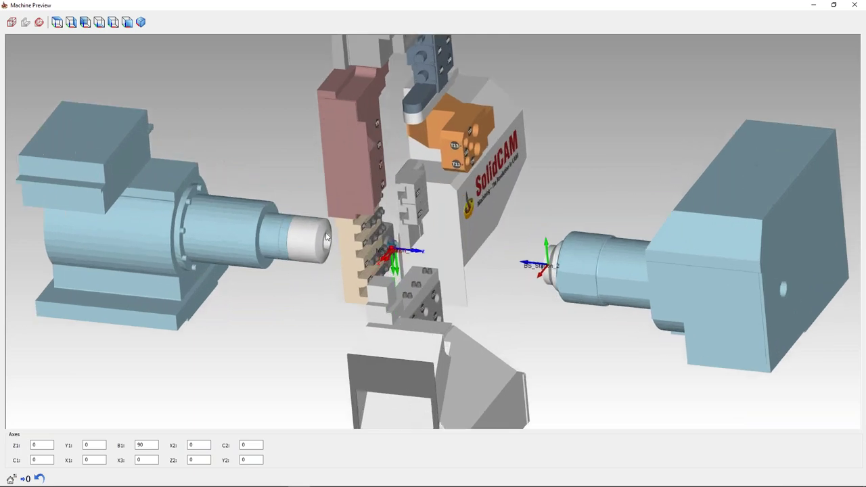
middle_drag(313, 245, 291, 266)
scroll(380, 214, up, 3)
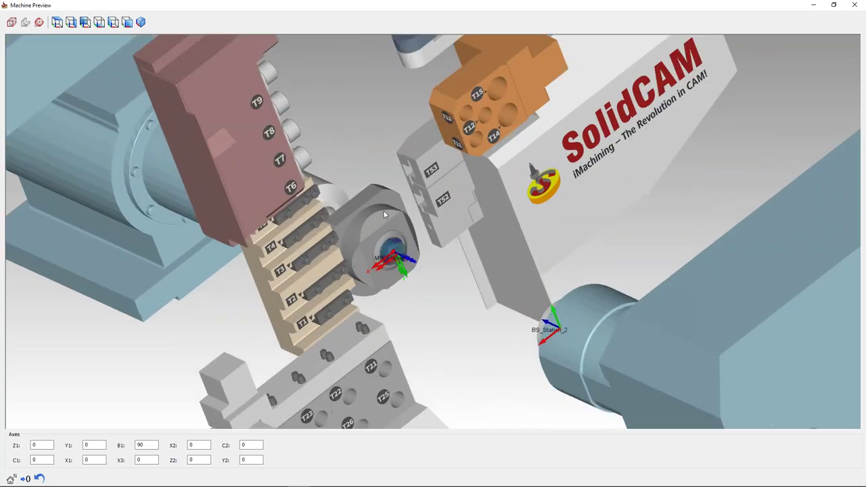
middle_drag(369, 262, 416, 252)
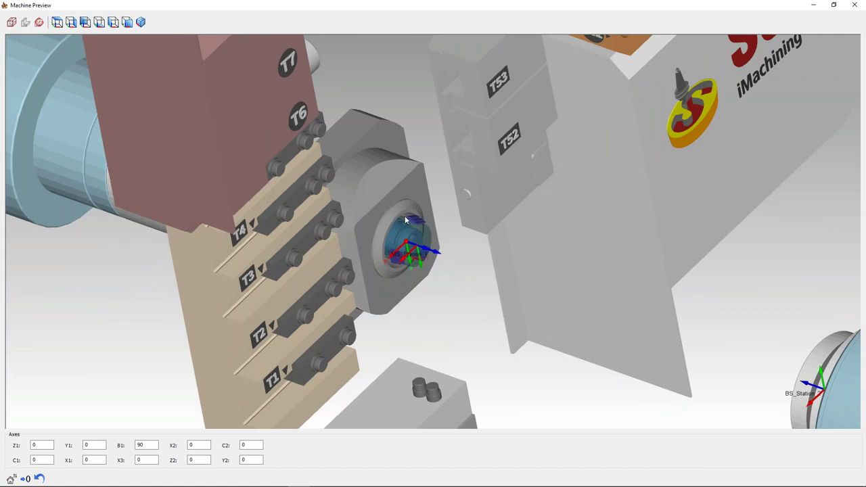
scroll(384, 227, down, 3)
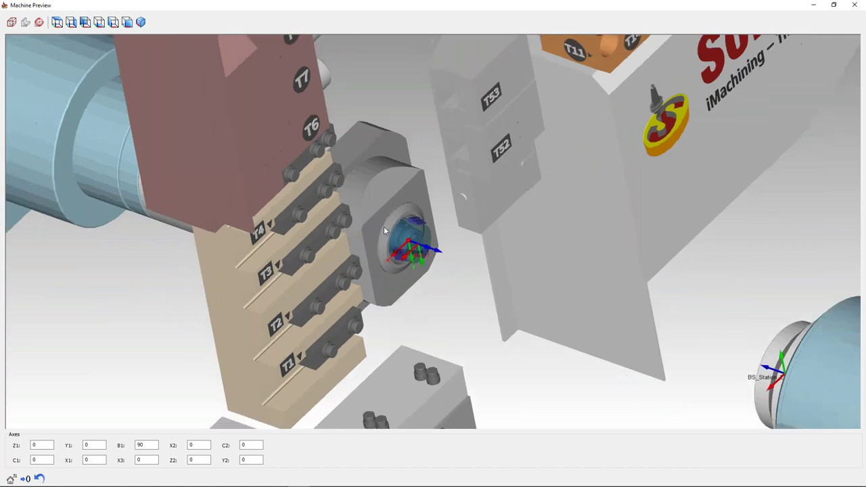
Step: Move the main spindle back and forth along the Z1 axis in the preview and leave Z1 at -10
click(42, 445)
scroll(46, 445, up, 7)
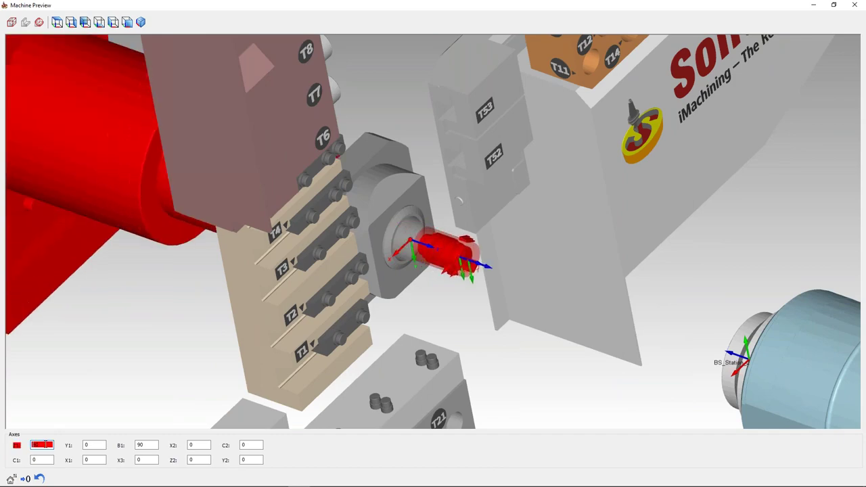
scroll(46, 445, down, 12)
scroll(46, 445, up, 5)
scroll(46, 445, down, 2)
scroll(367, 318, down, 5)
Step: Examine the overall machine layout, including both spindles and the tool stations around the guide bushing
drag(555, 332, 507, 287)
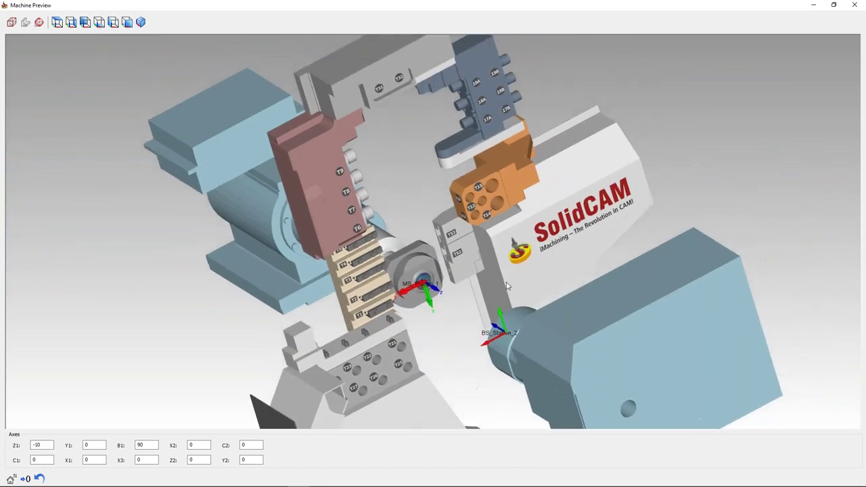
middle_drag(507, 286, 485, 333)
middle_drag(359, 343, 363, 344)
drag(365, 343, 382, 271)
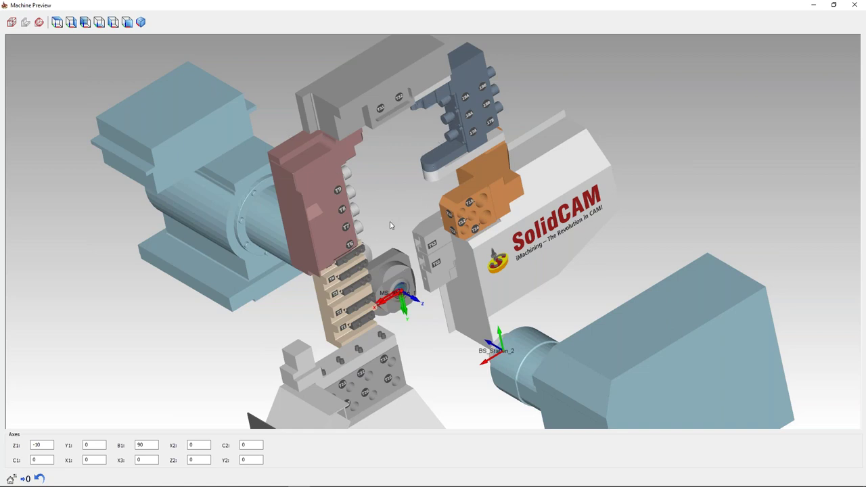
scroll(390, 225, up, 2)
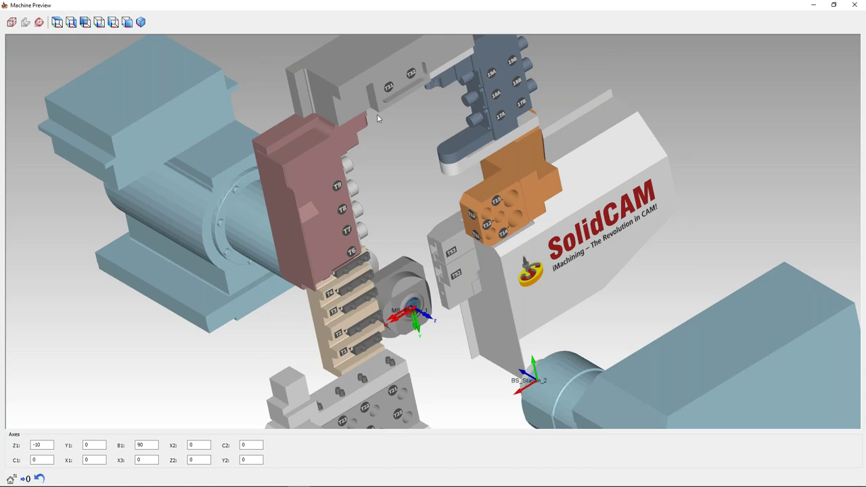
middle_drag(420, 195, 403, 192)
middle_drag(408, 230, 366, 221)
scroll(408, 177, down, 2)
scroll(365, 220, up, 2)
Step: Move the gang tool slide by setting the X1 axis to -10 and the Y1 axis to -190
click(48, 445)
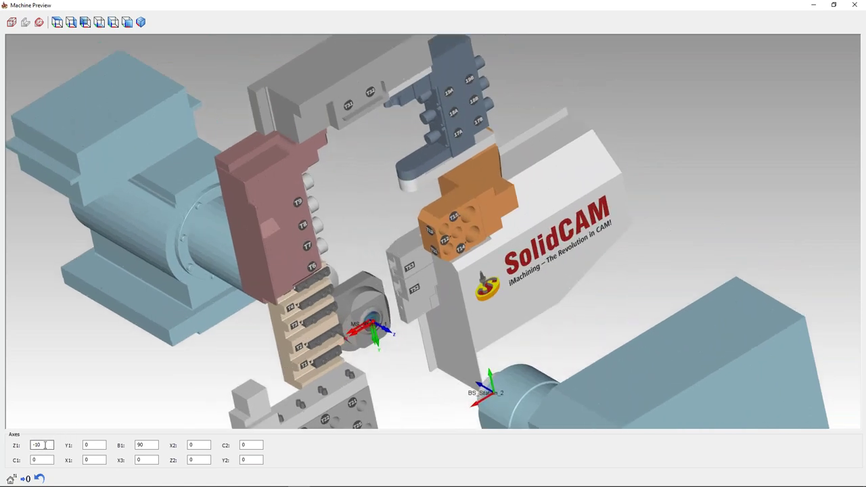
right_click(99, 446)
click(95, 460)
scroll(96, 461, down, 1)
click(96, 447)
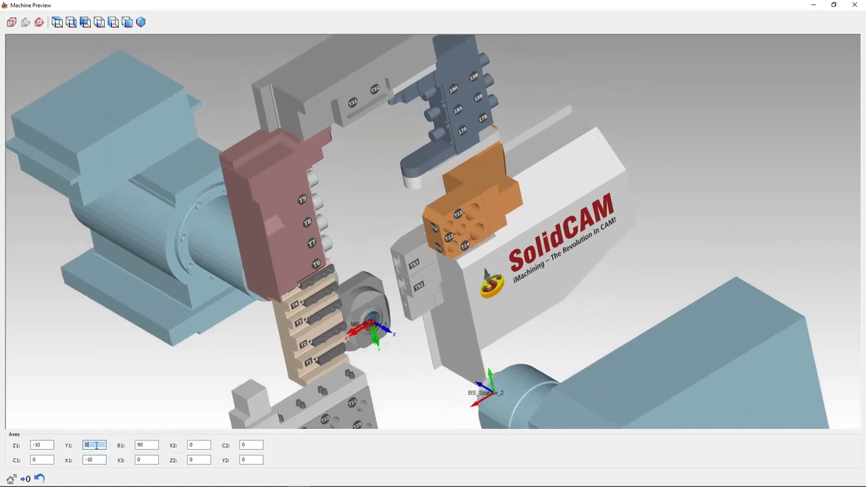
scroll(96, 448, up, 5)
scroll(96, 448, down, 20)
scroll(96, 447, up, 3)
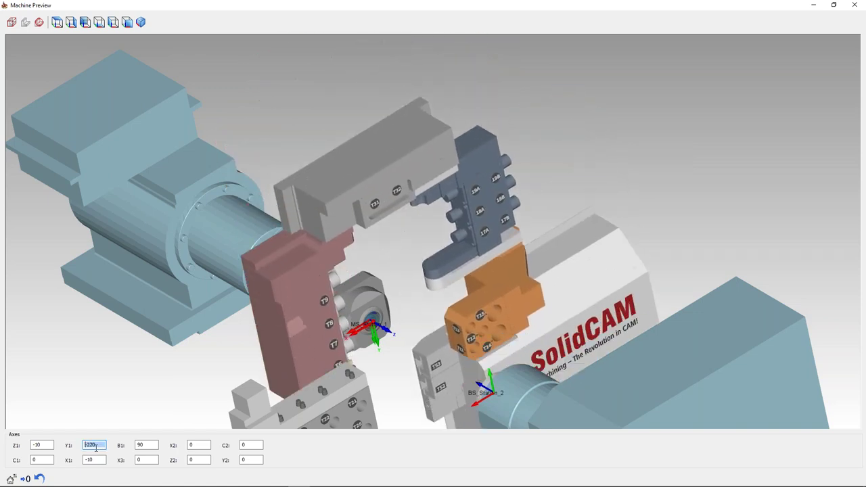
Step: Shift the tool slide to X1 40 and retract the main spindle to Z1 -70
click(95, 461)
scroll(96, 460, up, 5)
click(46, 445)
scroll(47, 444, down, 5)
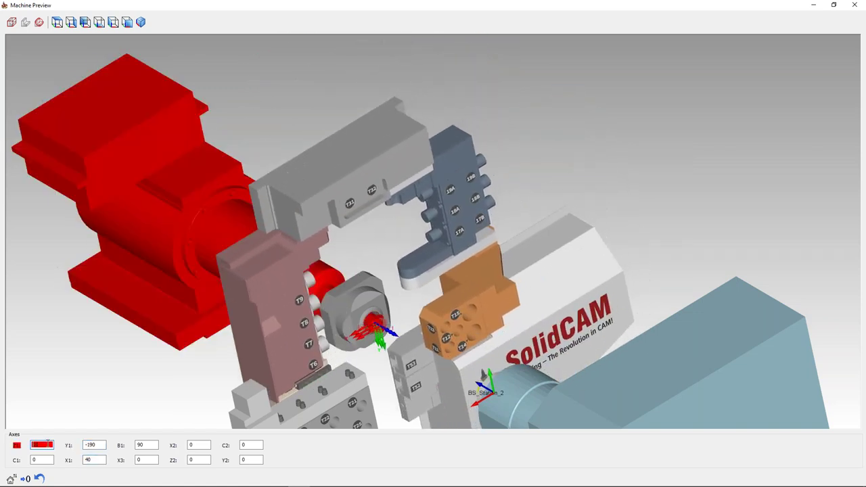
scroll(46, 445, down, 1)
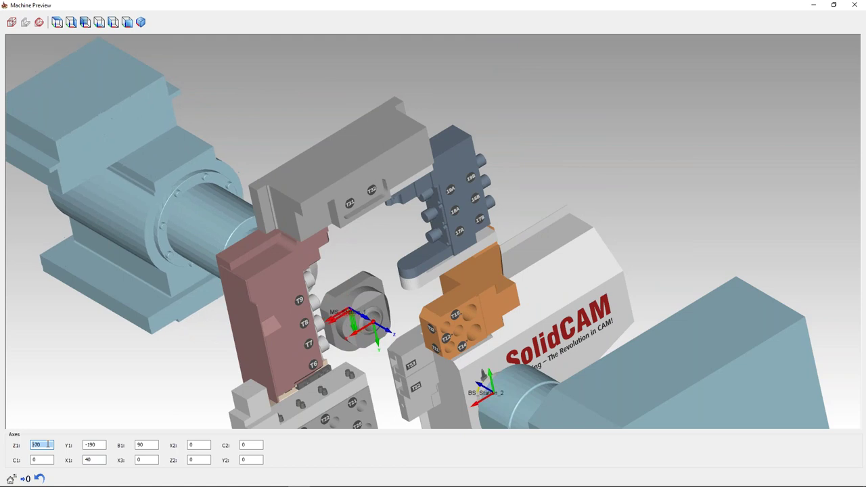
Step: Swivel the B1 axis tool block through angles such as 30 and 60 and leave it at -10
click(153, 445)
scroll(451, 243, up, 2)
middle_drag(451, 243, 426, 248)
double_click(149, 445)
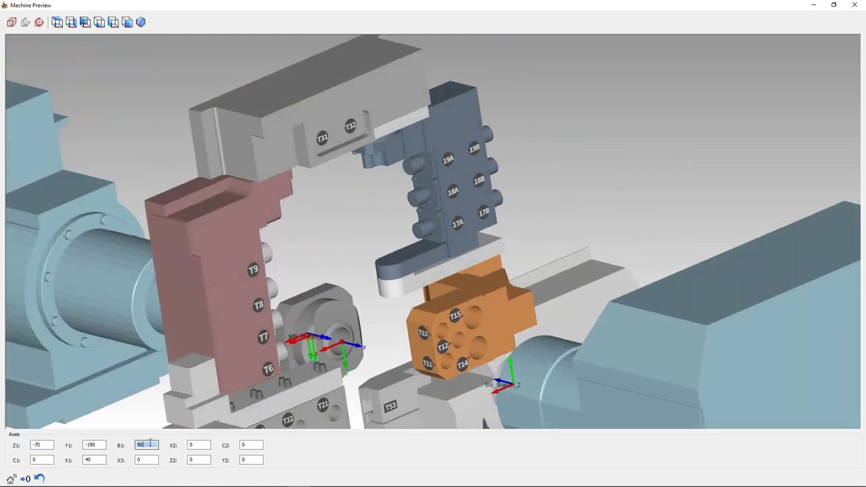
scroll(148, 446, down, 6)
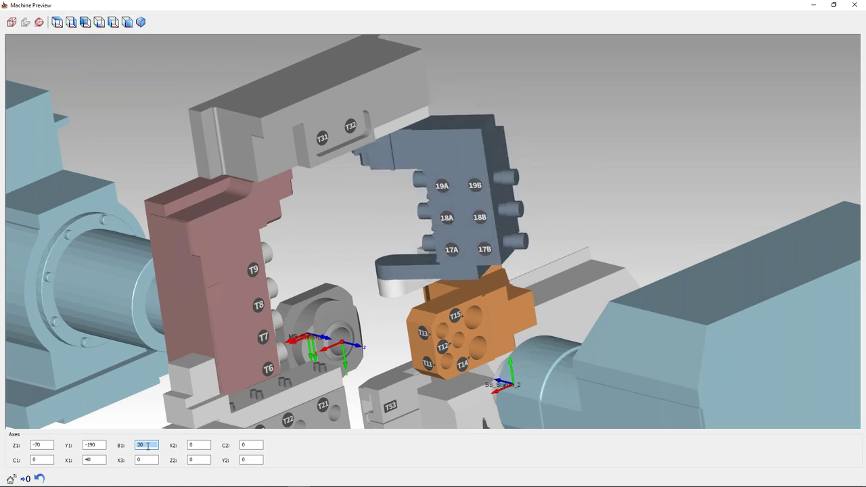
scroll(148, 445, up, 2)
scroll(148, 445, up, 1)
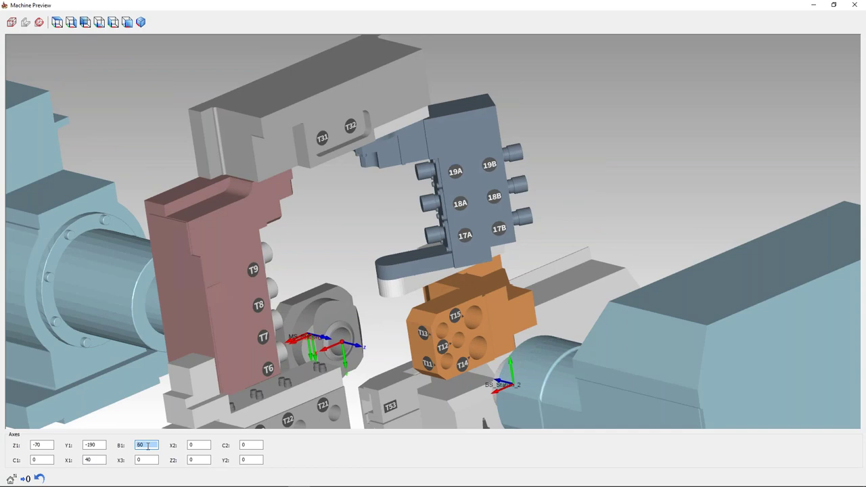
scroll(149, 446, down, 7)
Step: Examine the swivelling tool block, stations T11 to T15 and the back spindle from several viewpoints
middle_drag(549, 335, 447, 231)
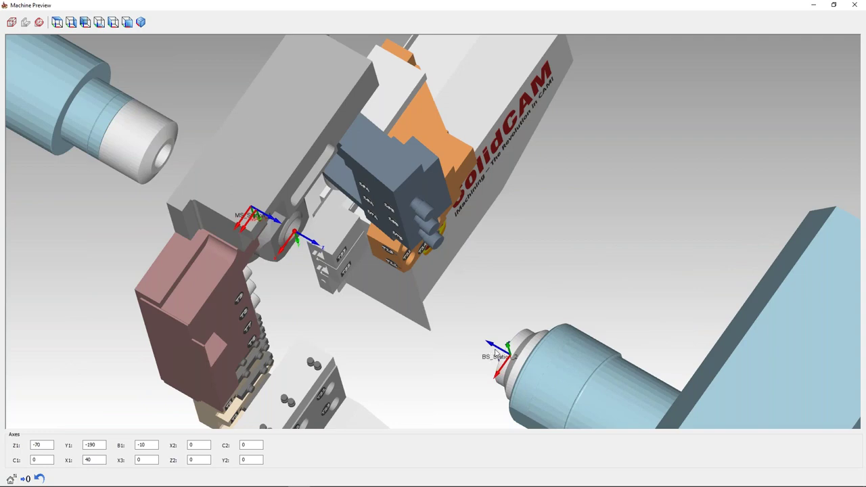
drag(423, 317, 444, 188)
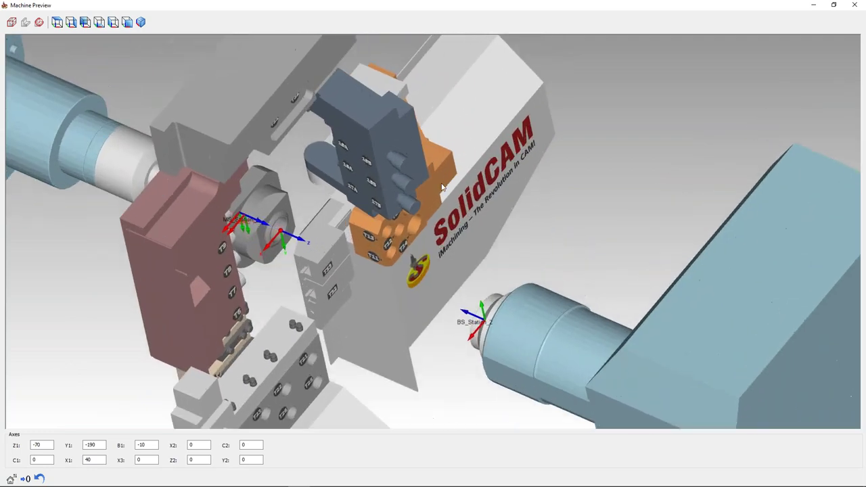
middle_drag(442, 188, 335, 252)
scroll(411, 269, up, 4)
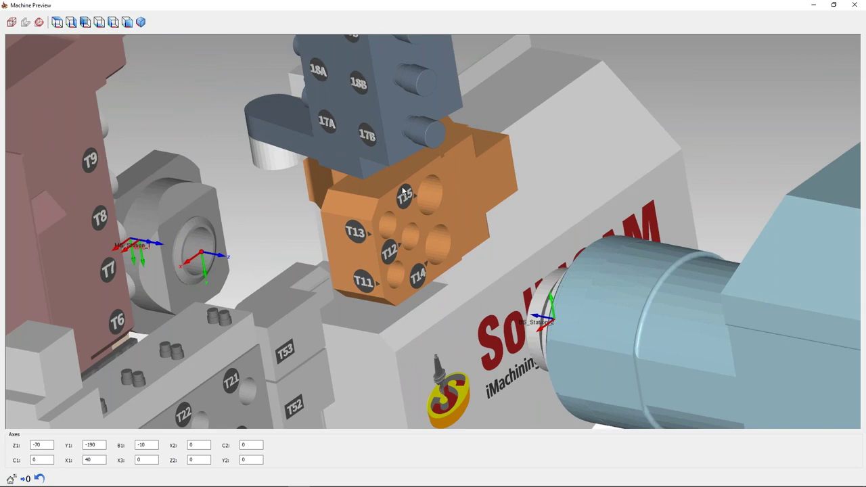
drag(425, 243, 397, 257)
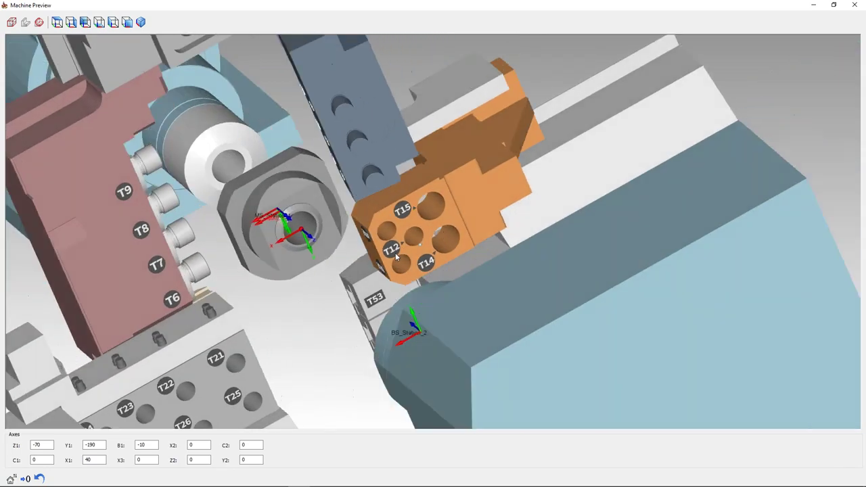
drag(449, 194, 434, 216)
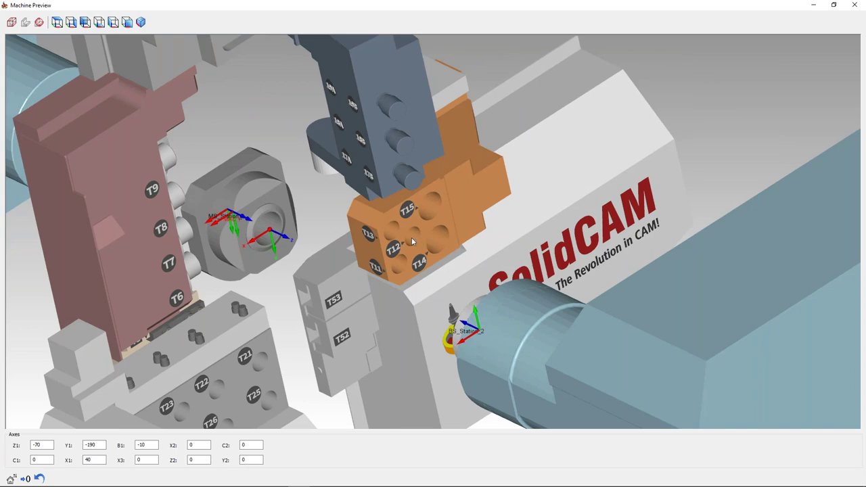
scroll(408, 228, down, 8)
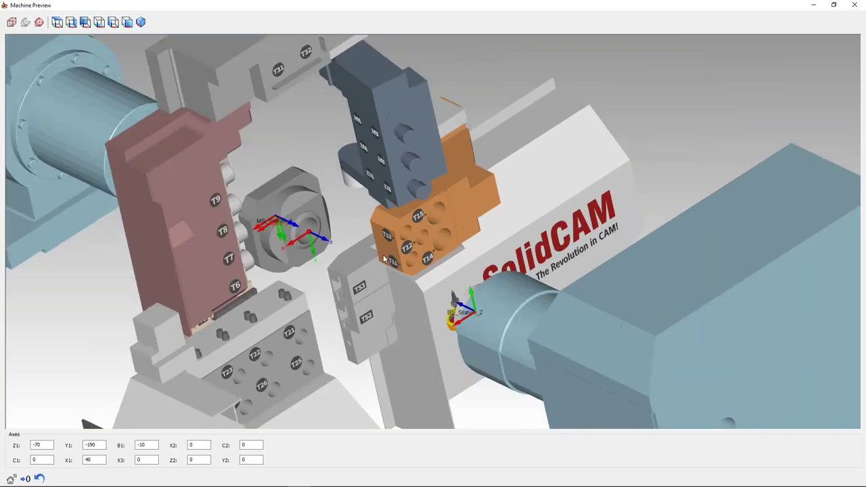
scroll(405, 253, down, 3)
middle_drag(392, 268, 366, 301)
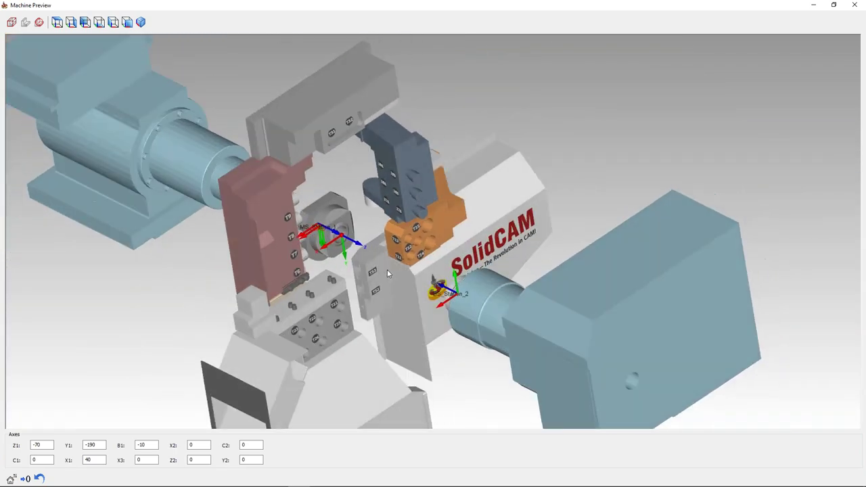
scroll(325, 324, up, 2)
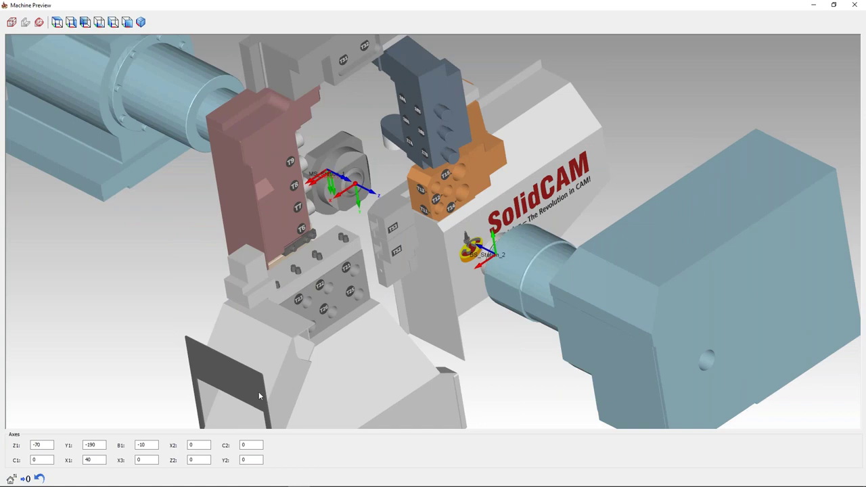
Step: Move the back-working tool block along the Y2 axis up to 30 and set it back to 20
click(250, 460)
scroll(251, 460, up, 3)
scroll(251, 460, down, 2)
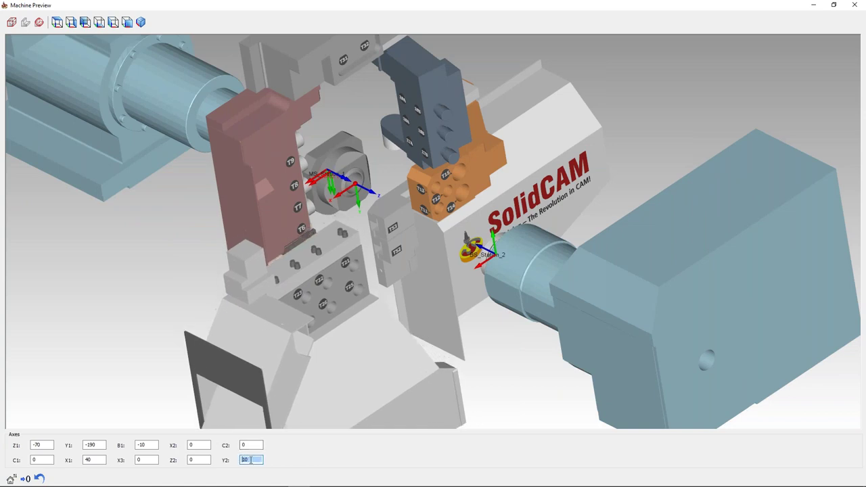
scroll(251, 460, up, 3)
scroll(250, 460, down, 2)
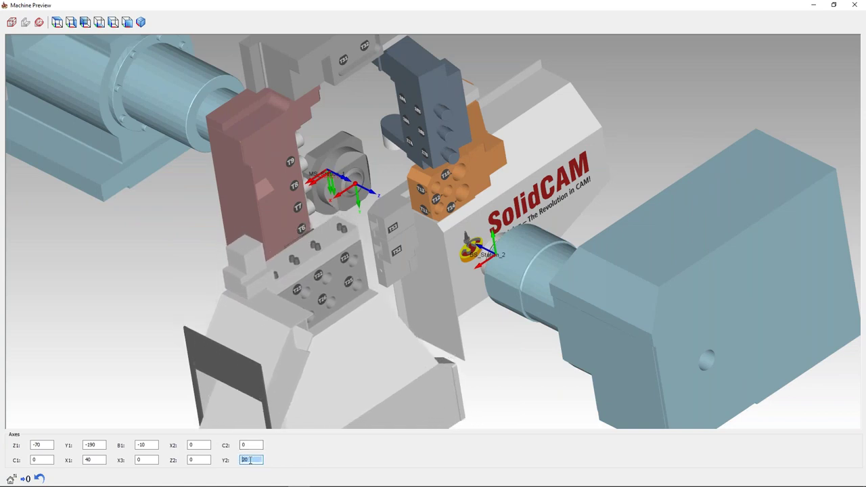
text(30)
key(Return)
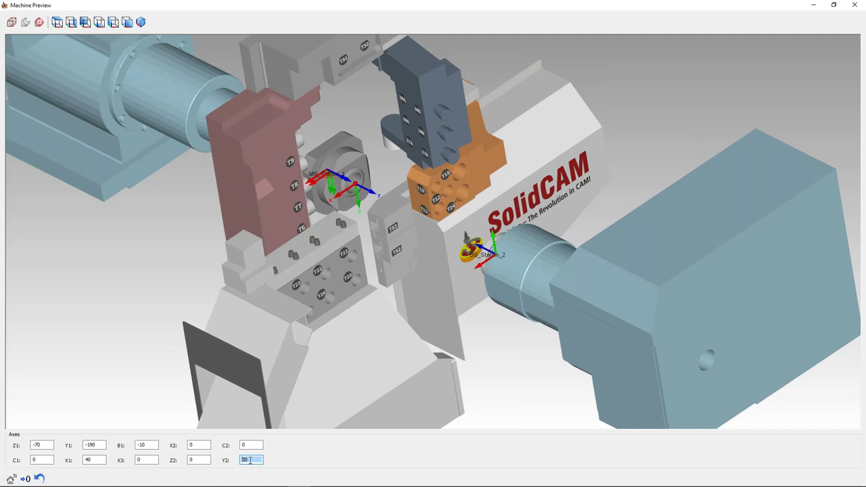
text(20)
key(Return)
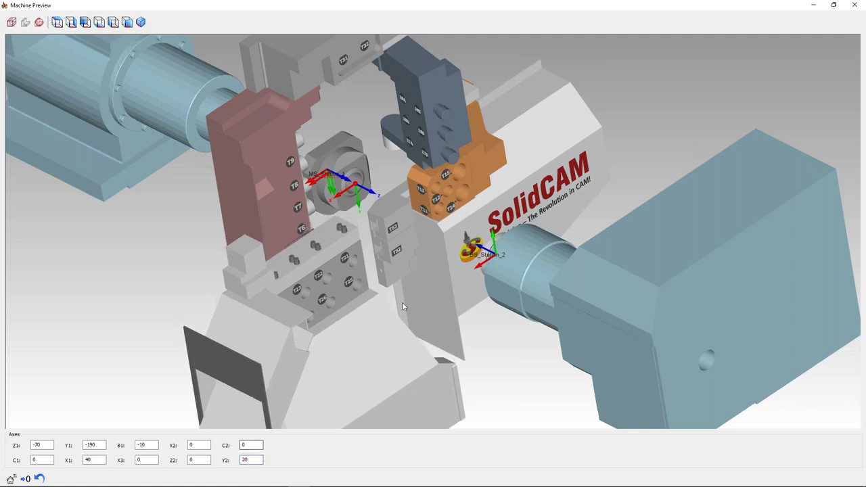
Step: Restore the machine preview to a half-screen window beside the Machine setup dialog
mouse_move(377, 251)
middle_down()
mouse_move(430, 243)
mouse_move(387, 246)
middle_up()
drag(489, 9, 865, 167)
middle_drag(610, 192, 494, 244)
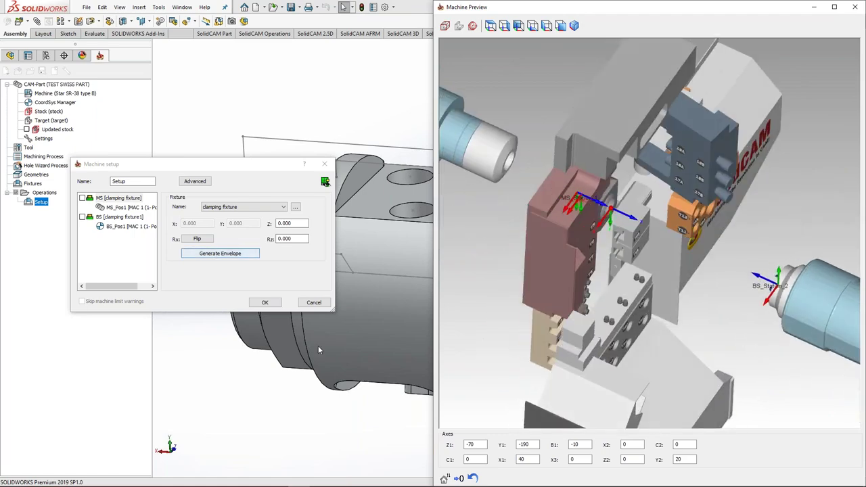
Step: Return all machine axes to their home position and inspect the main spindle in the preview
click(444, 479)
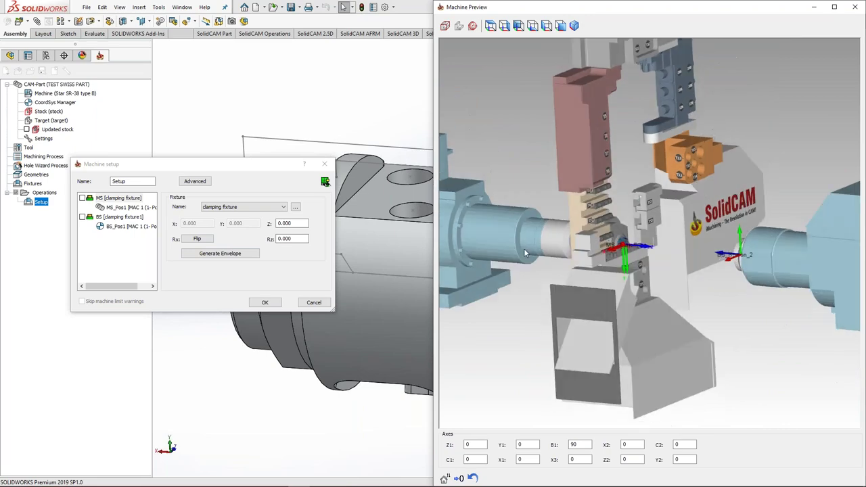
scroll(524, 248, up, 6)
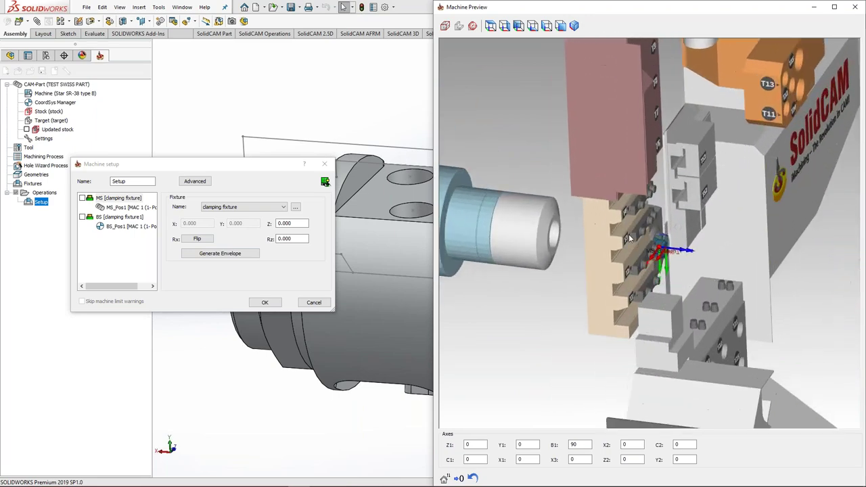
middle_drag(626, 236, 595, 227)
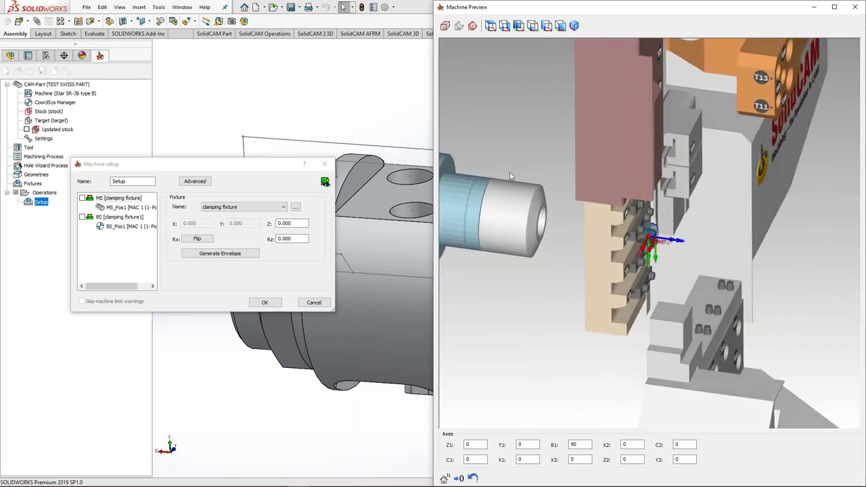
middle_drag(553, 250, 600, 228)
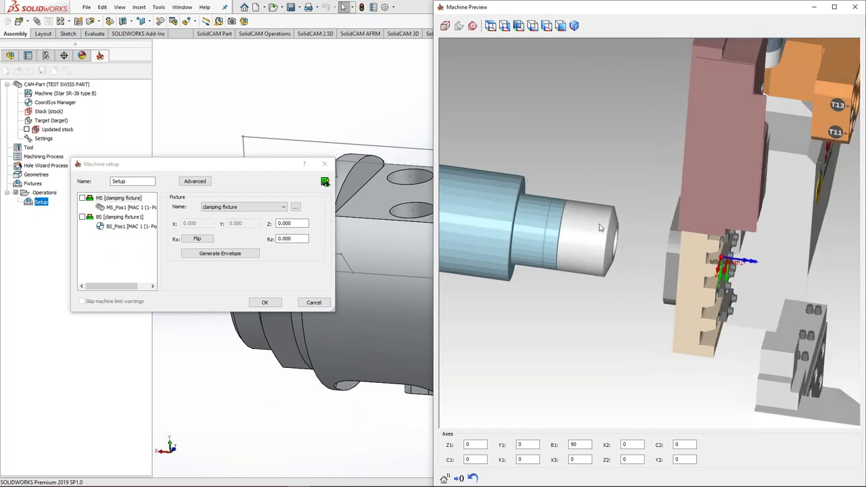
middle_drag(654, 251, 628, 235)
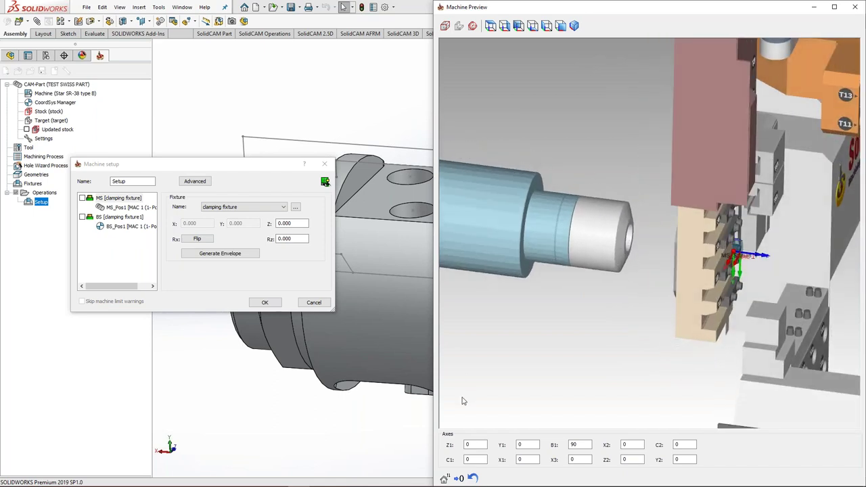
Step: Advance the part out of the guide bushing to Z1 28, and set the Z1 axis back to 0
click(478, 445)
middle_drag(704, 285, 676, 298)
scroll(758, 253, up, 4)
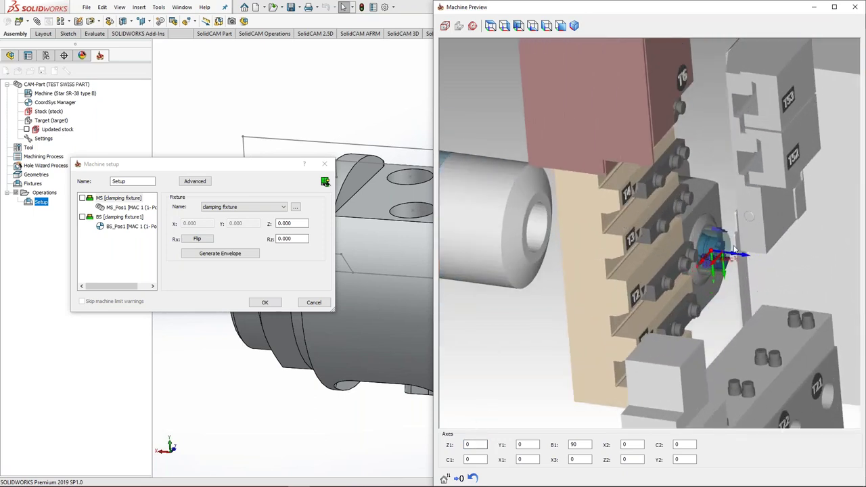
click(474, 444)
scroll(471, 444, up, 14)
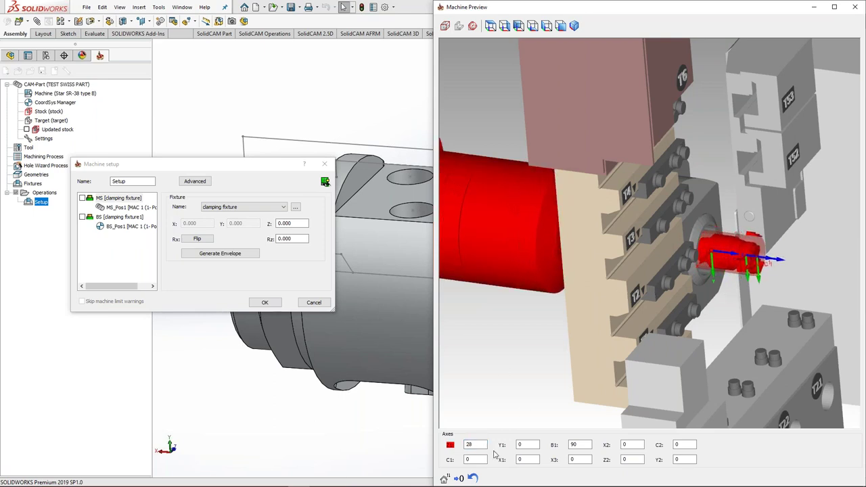
double_click(464, 445)
text(0)
key(Return)
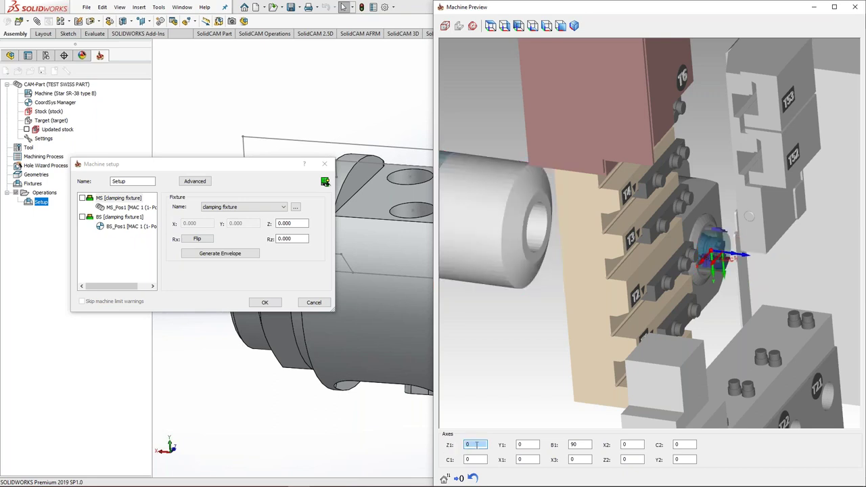
Step: Open the main spindle part position MS_Pos1 in the machine setup and select its part Z offset for editing
click(532, 446)
middle_drag(553, 268, 565, 277)
scroll(554, 268, down, 1)
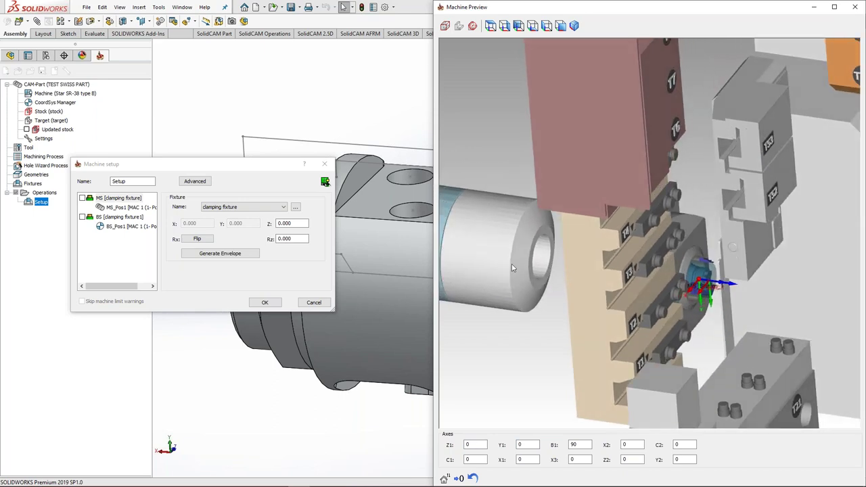
click(149, 208)
click(292, 228)
drag(291, 231, 276, 230)
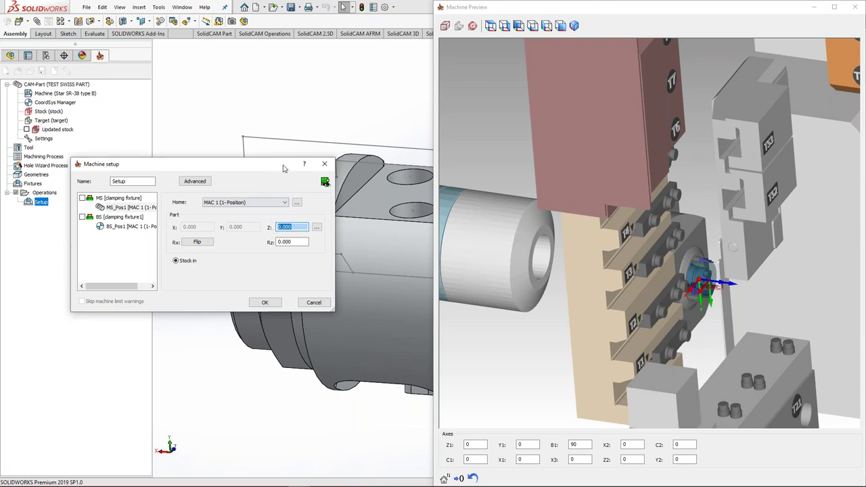
Step: Measure the distance between the part's front end face and its opposite rear face
drag(283, 168, 239, 266)
middle_drag(285, 216, 249, 228)
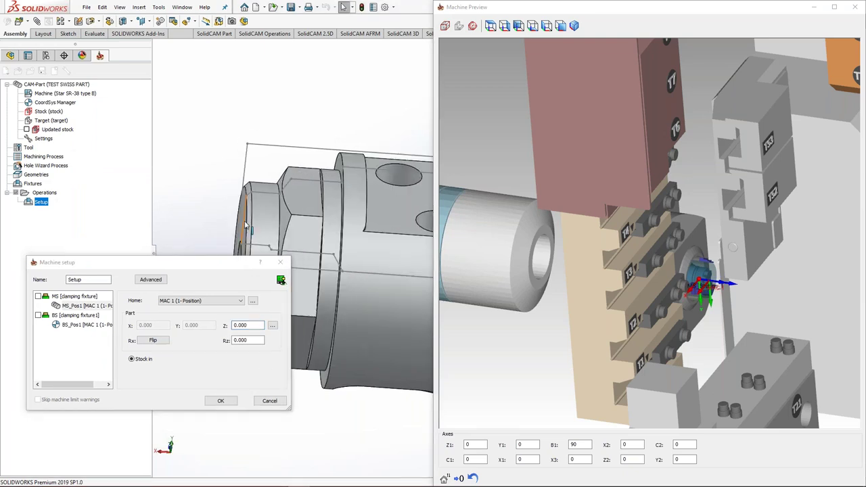
scroll(308, 233, up, 3)
middle_drag(362, 196, 321, 188)
click(352, 177)
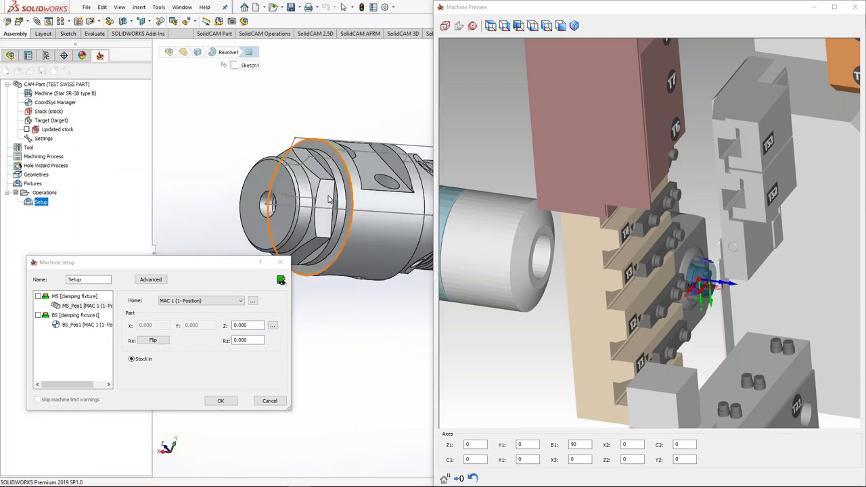
ctrl+click(262, 184)
click(94, 33)
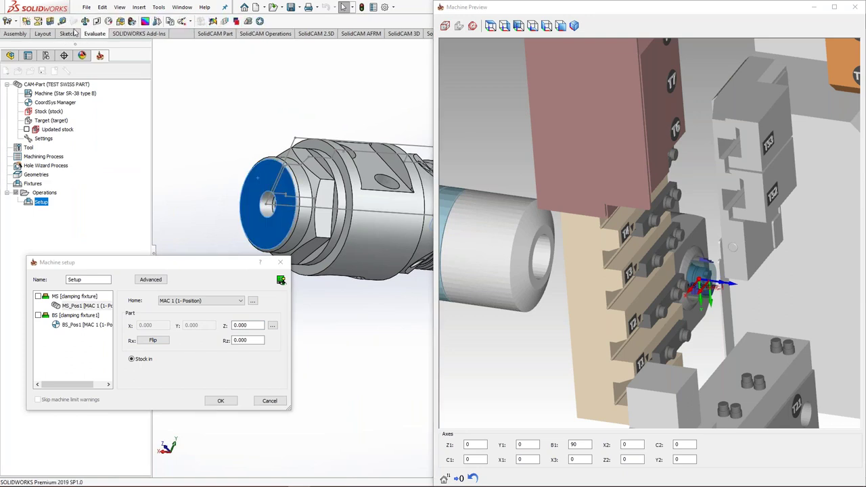
click(62, 21)
drag(257, 176, 242, 175)
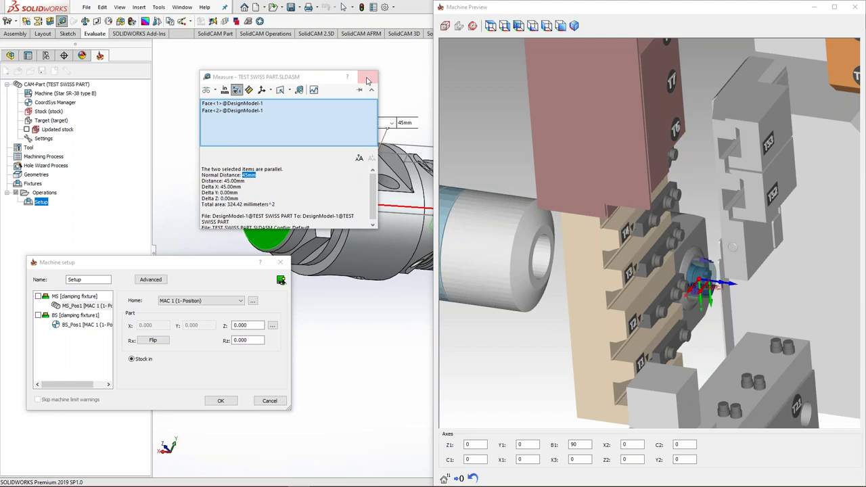
click(367, 80)
Step: Set the part Z offset of the main spindle position MS_Pos1 to 45
ctrl+middle_drag(260, 205, 281, 161)
ctrl+middle_drag(336, 177, 302, 161)
click(709, 301)
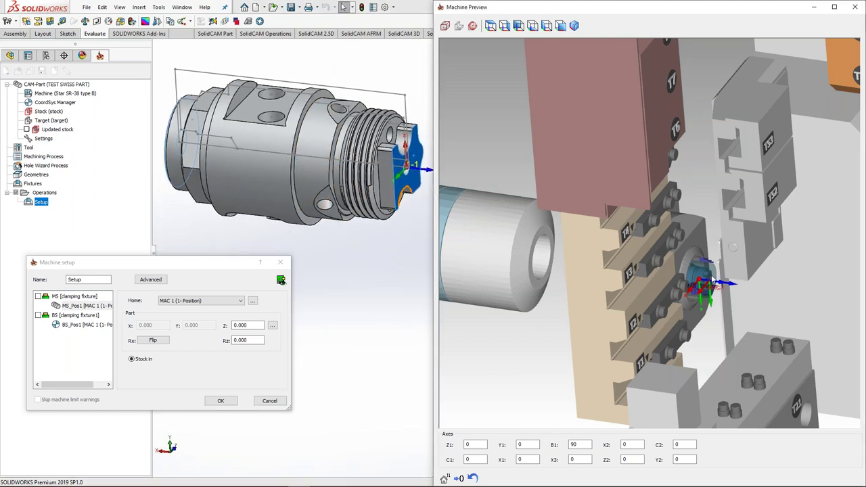
ctrl+middle_drag(736, 301, 702, 297)
click(228, 327)
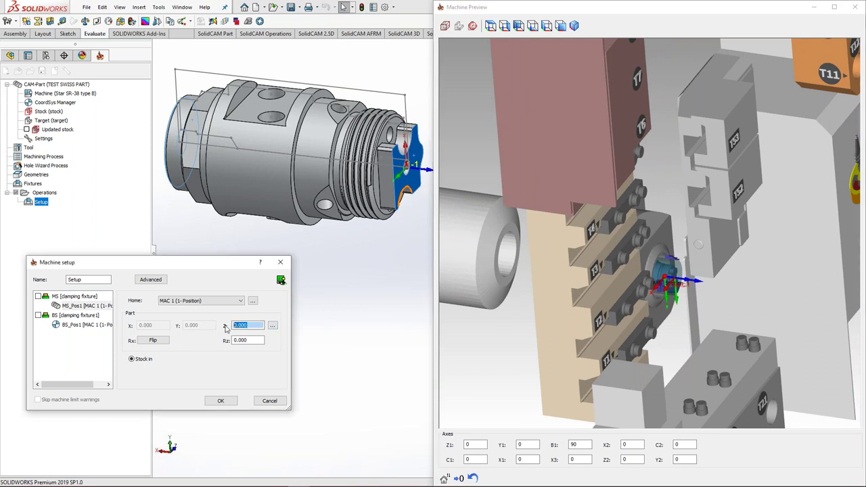
text(45)
key(Tab)
click(667, 253)
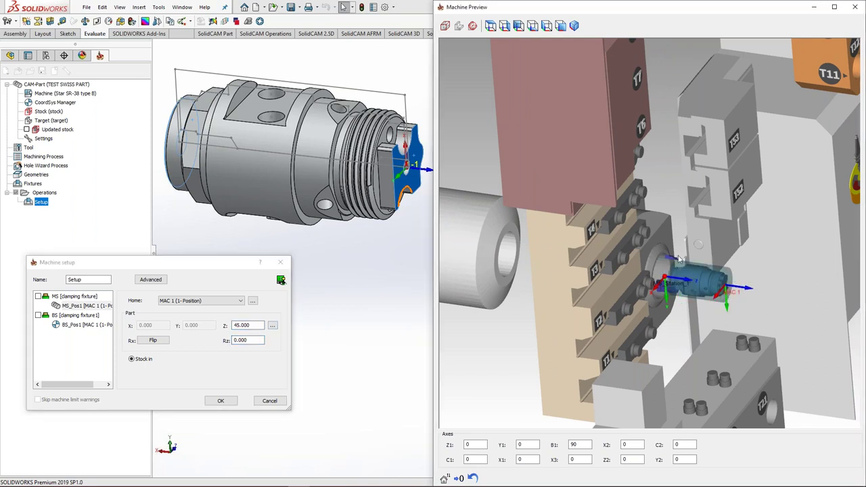
Step: Examine where the part sits relative to the guide bushing, gang tools and main spindle in the machine preview
middle_drag(677, 268, 531, 263)
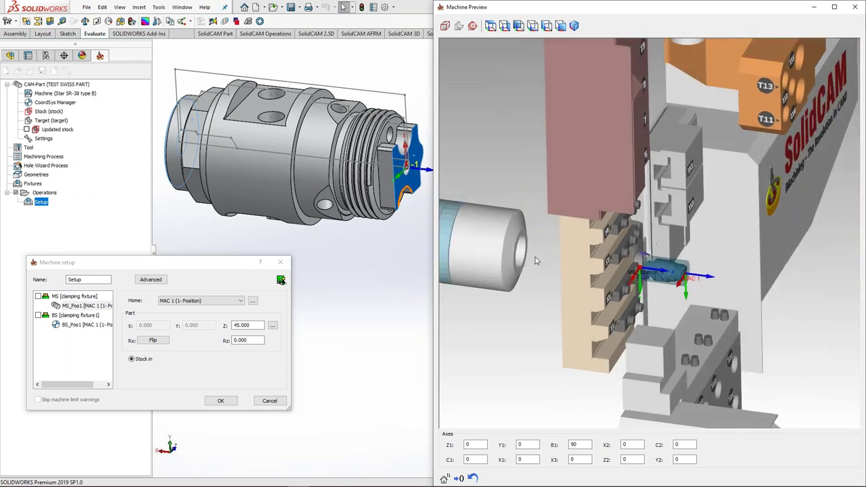
middle_drag(669, 281, 627, 281)
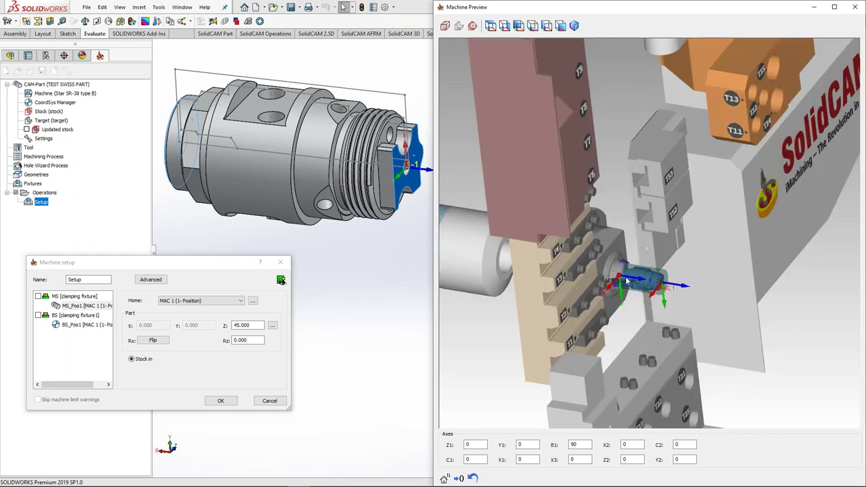
scroll(629, 277, up, 3)
scroll(629, 274, down, 2)
ctrl+middle_drag(535, 268, 663, 329)
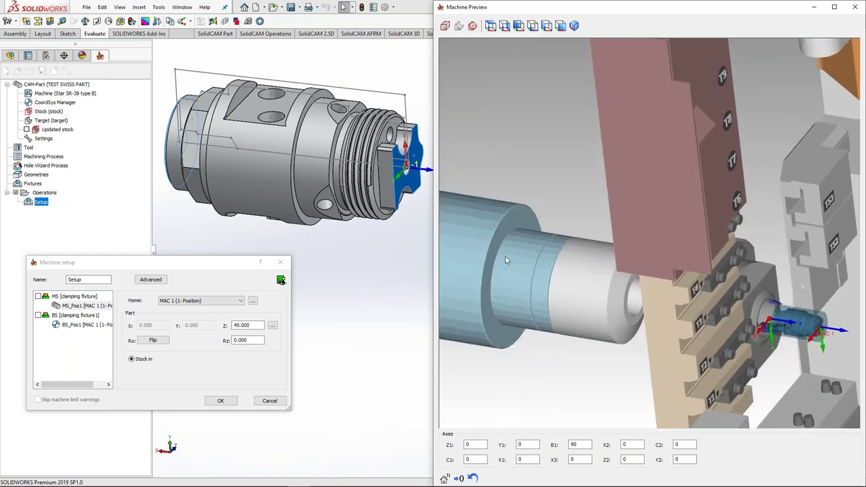
middle_drag(605, 323, 636, 285)
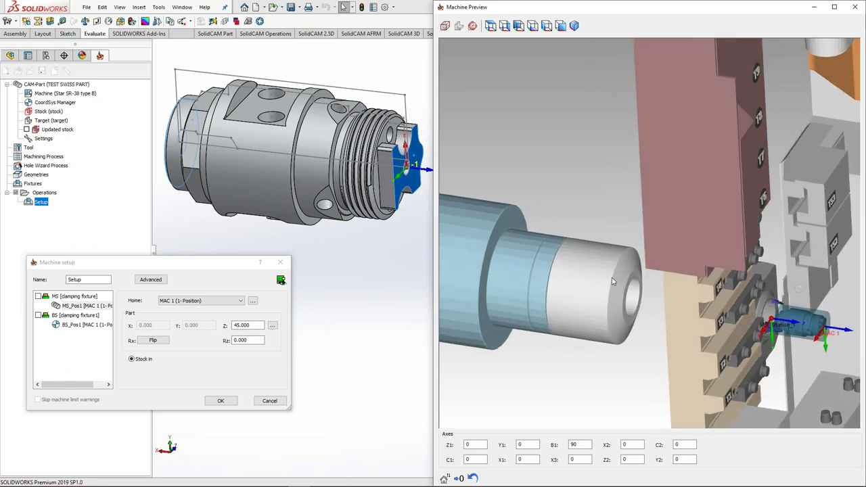
middle_drag(795, 295, 767, 339)
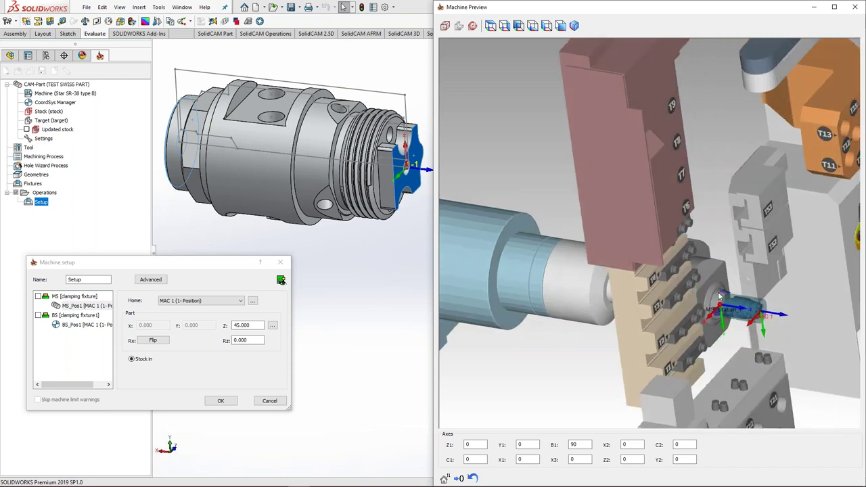
mouse_move(719, 302)
middle_down()
mouse_move(704, 293)
mouse_move(711, 296)
middle_up()
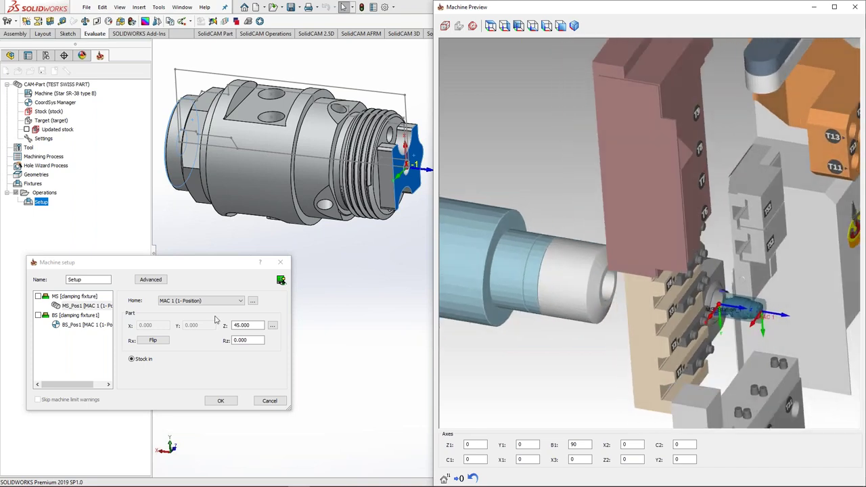
Step: Set the part Z offset of the main spindle position MS_Pos1 to 70
drag(254, 326, 235, 325)
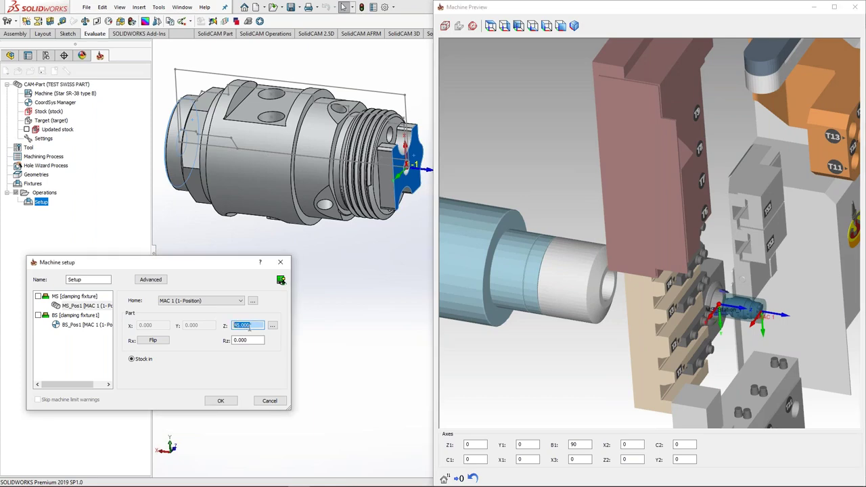
scroll(725, 316, up, 3)
middle_drag(725, 316, 626, 288)
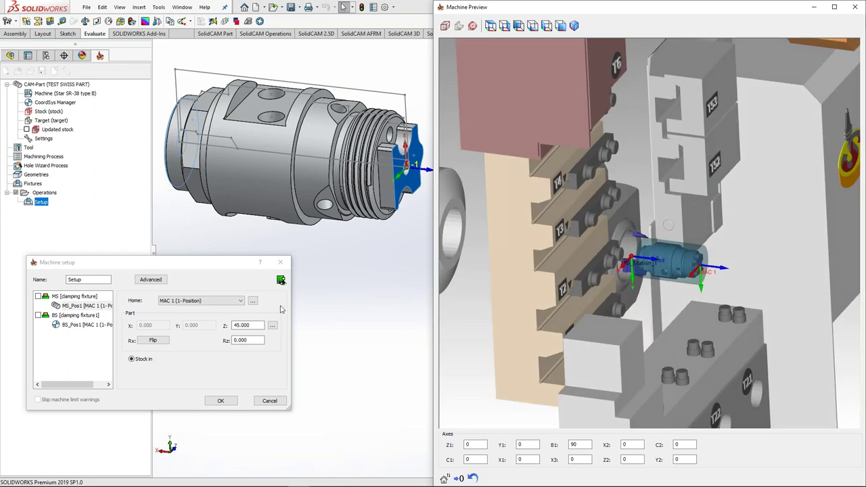
drag(253, 325, 224, 330)
text(70)
scroll(580, 277, down, 1)
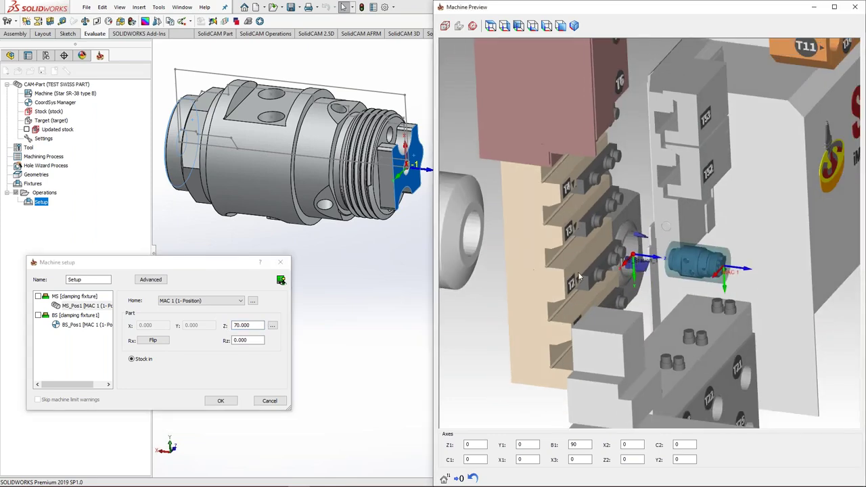
drag(673, 266, 542, 271)
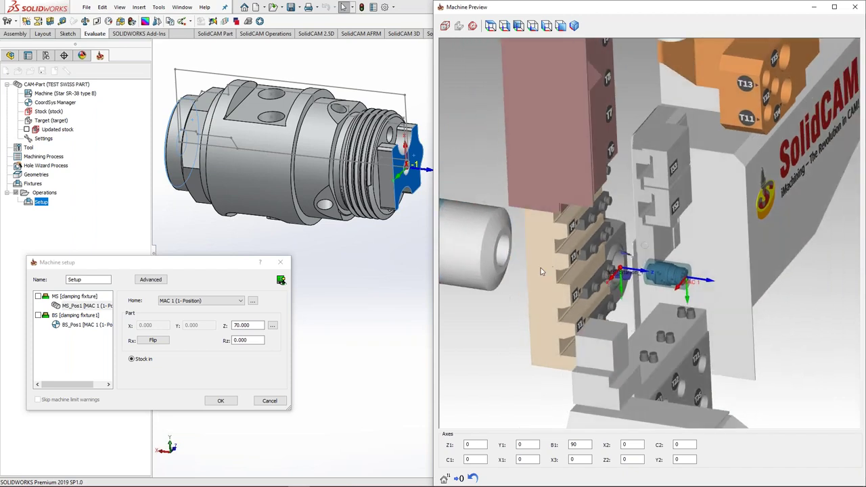
Step: Change the main spindle (MS) fixture to None and inspect the guide bushing area in the machine preview
click(74, 299)
click(169, 306)
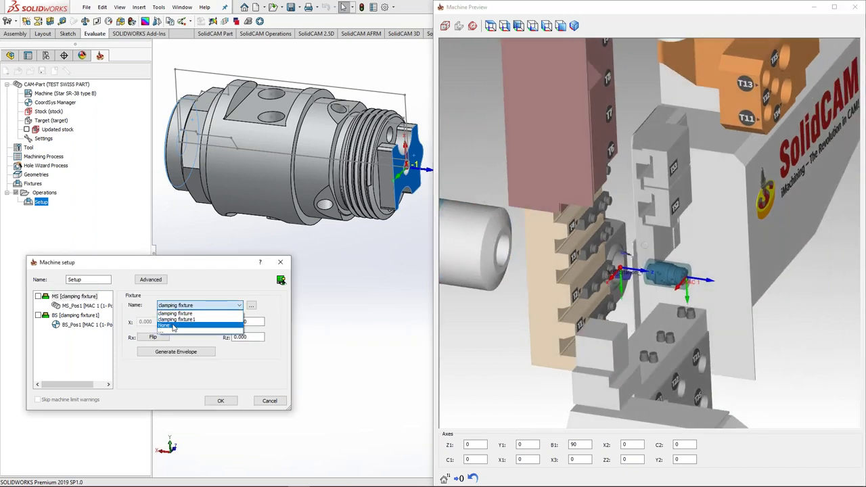
click(174, 326)
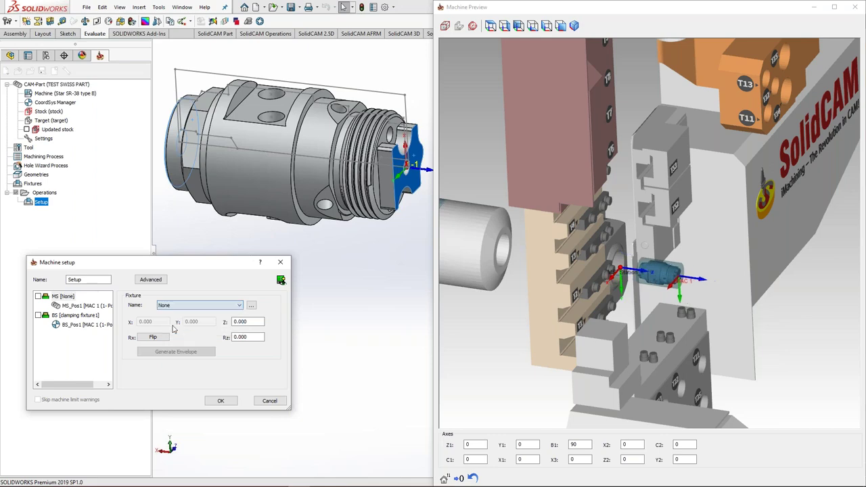
drag(687, 258, 672, 254)
scroll(670, 251, up, 2)
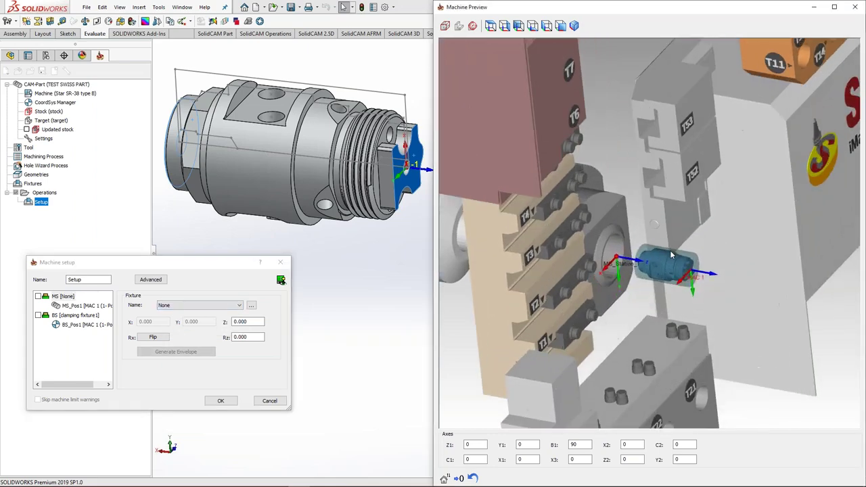
middle_drag(674, 251, 648, 263)
scroll(648, 263, up, 3)
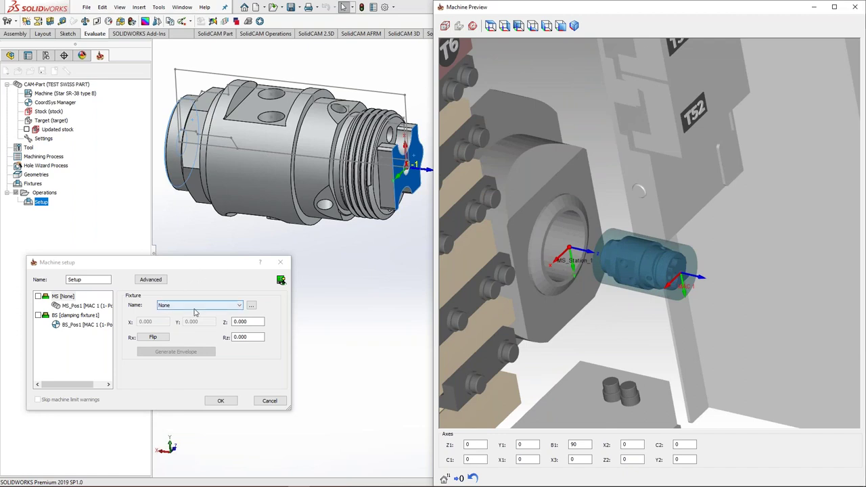
double_click(475, 444)
scroll(476, 443, down, 2)
scroll(476, 443, up, 2)
scroll(606, 243, down, 10)
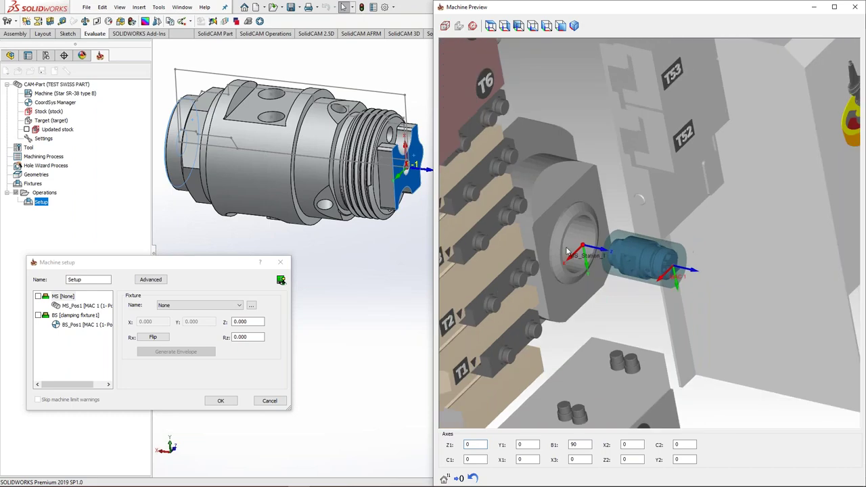
middle_drag(606, 243, 620, 236)
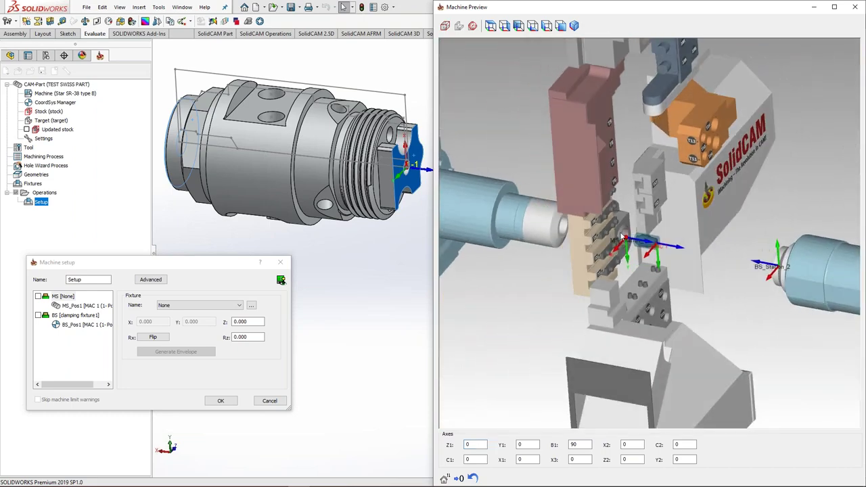
middle_drag(572, 268, 629, 255)
Step: Inspect the back spindle jaws in the preview and change the back spindle (BS) fixture to None
click(85, 316)
middle_drag(761, 225, 808, 259)
scroll(808, 259, up, 8)
middle_drag(649, 252, 625, 233)
scroll(622, 214, up, 4)
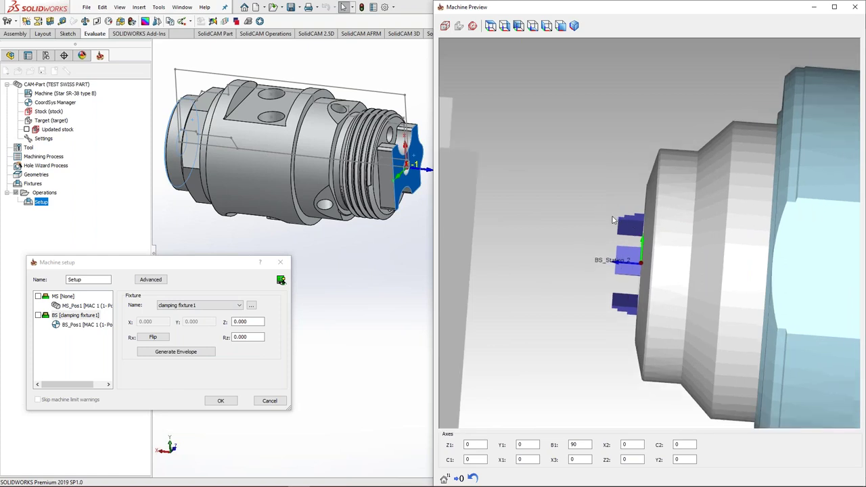
scroll(614, 220, down, 4)
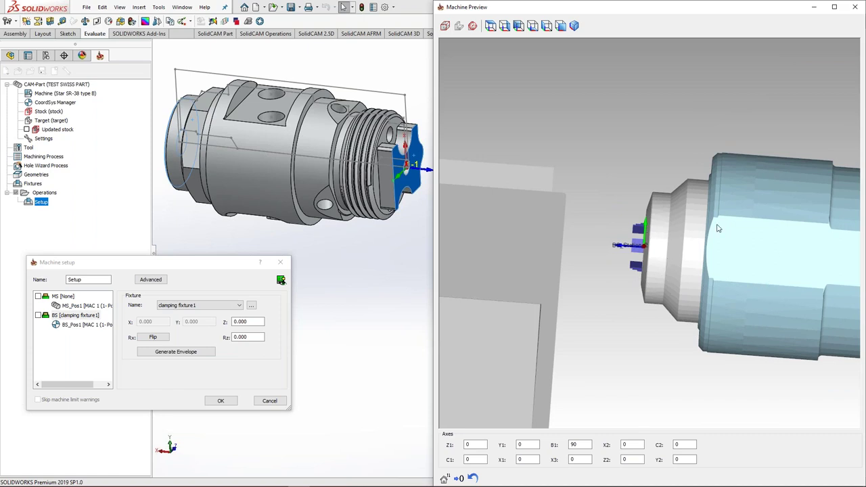
scroll(654, 224, up, 3)
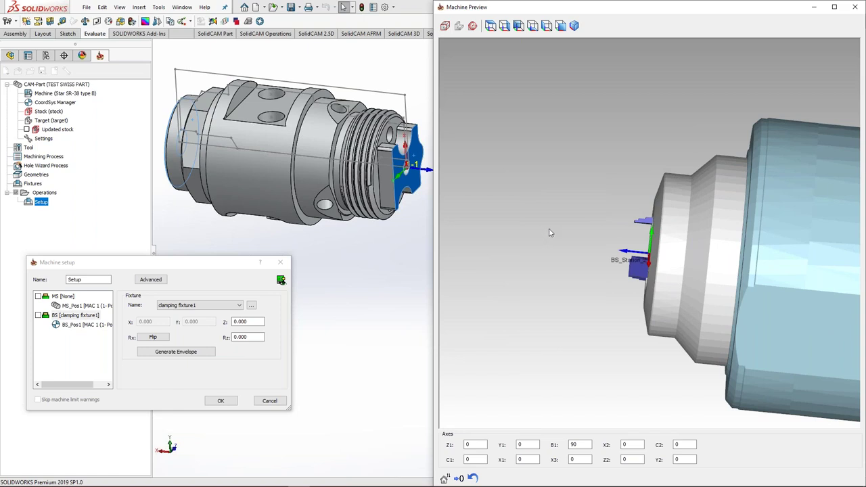
scroll(567, 224, up, 4)
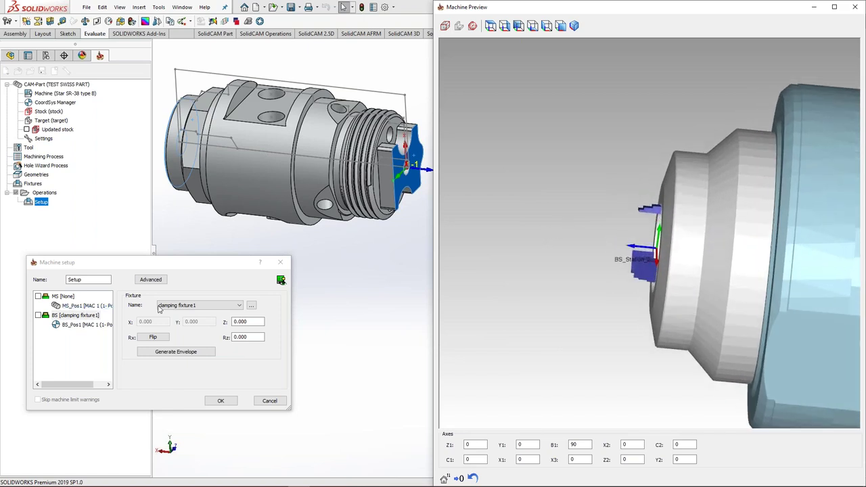
click(187, 306)
click(189, 327)
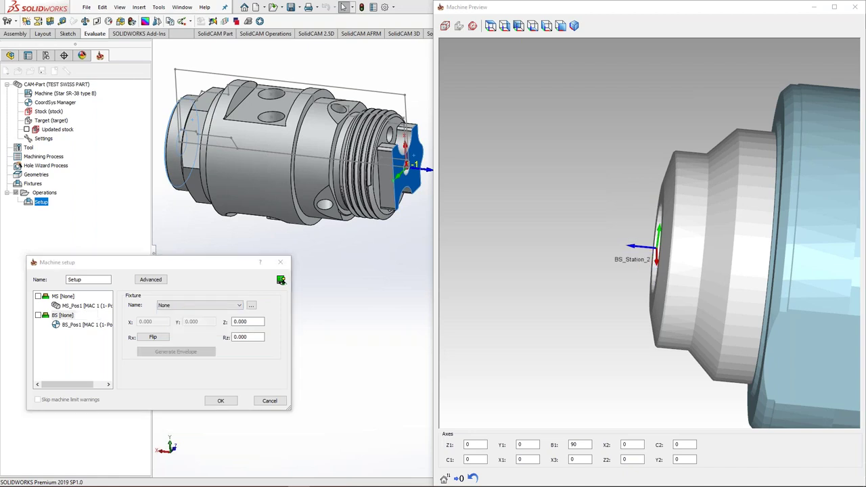
Step: Compare the main spindle part position MS_Pos1 with the back spindle station in the machine preview
scroll(658, 298, down, 5)
middle_drag(657, 298, 575, 231)
drag(574, 233, 502, 229)
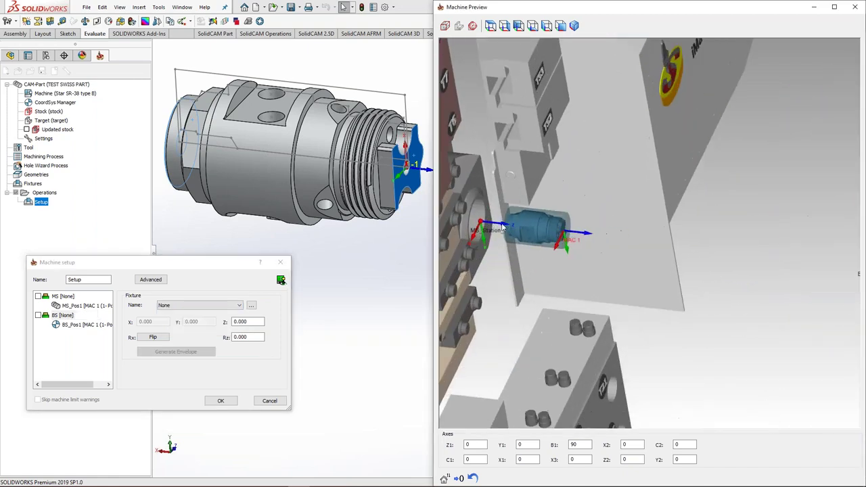
click(94, 328)
click(74, 306)
scroll(593, 251, down, 5)
middle_drag(593, 251, 648, 239)
scroll(648, 239, up, 2)
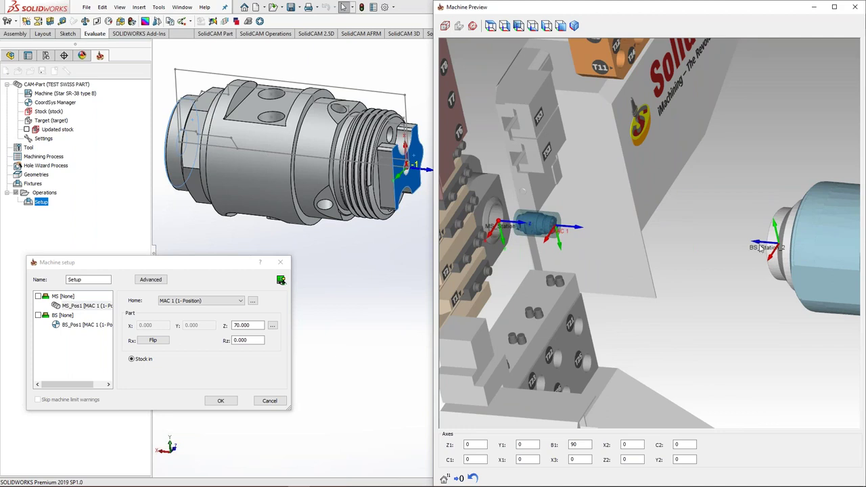
scroll(762, 248, up, 5)
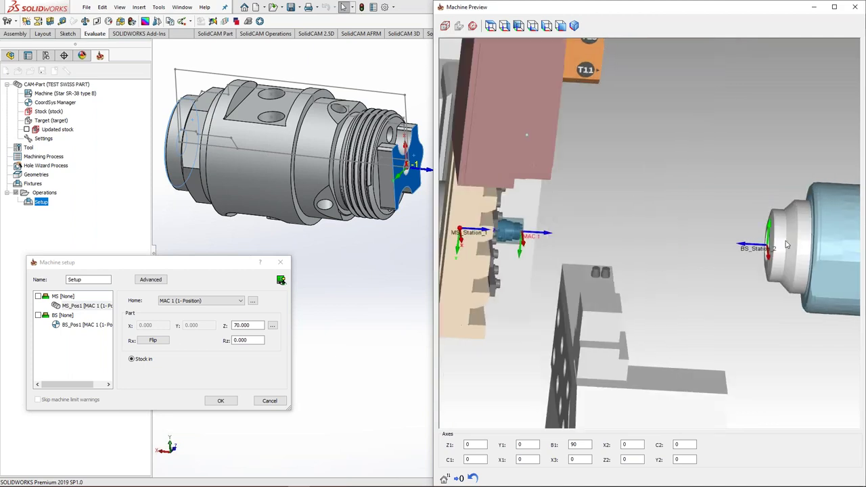
Step: Place the stock in the back spindle position BS_Pos1 and set its part Z offset to 26
click(95, 325)
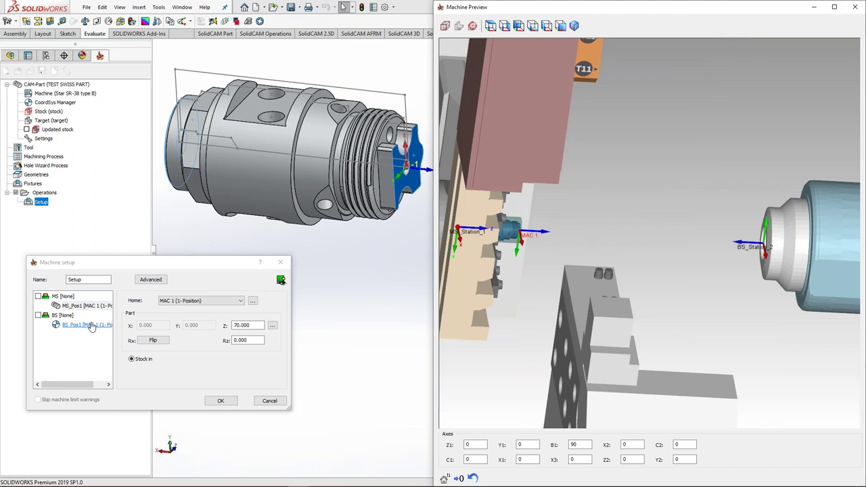
click(132, 359)
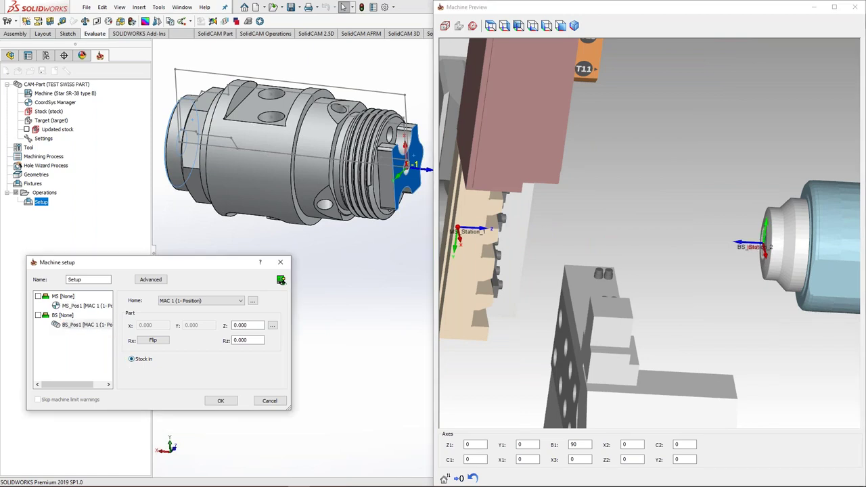
click(252, 328)
text(10)
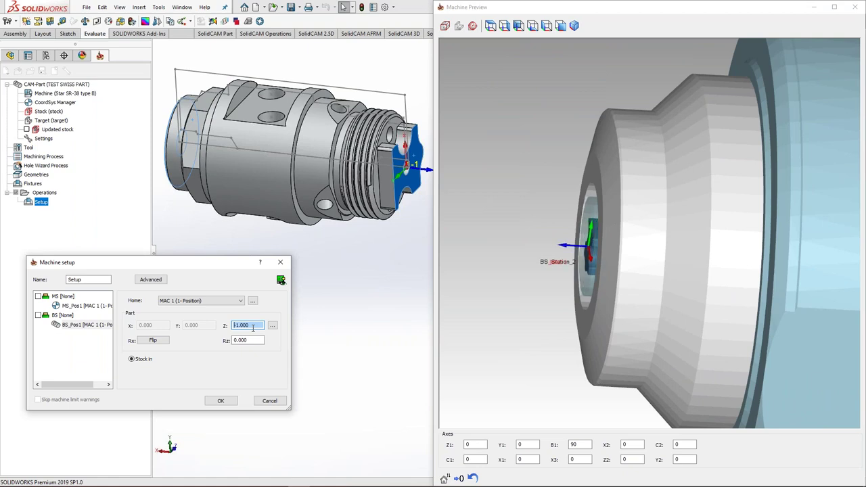
key(Return)
text(27)
key(Return)
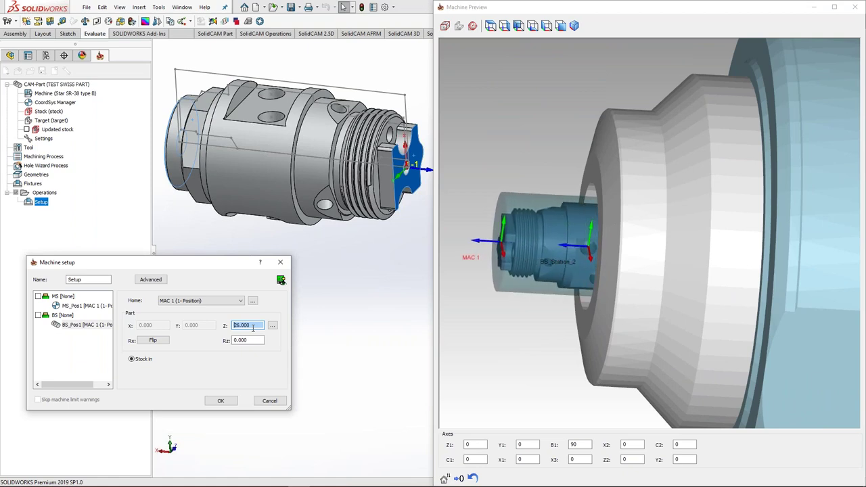
Step: Set the part Z offset of the back spindle position BS_Pos1 to 27 and check the part in the collet
middle_drag(563, 280, 559, 264)
drag(559, 269, 561, 185)
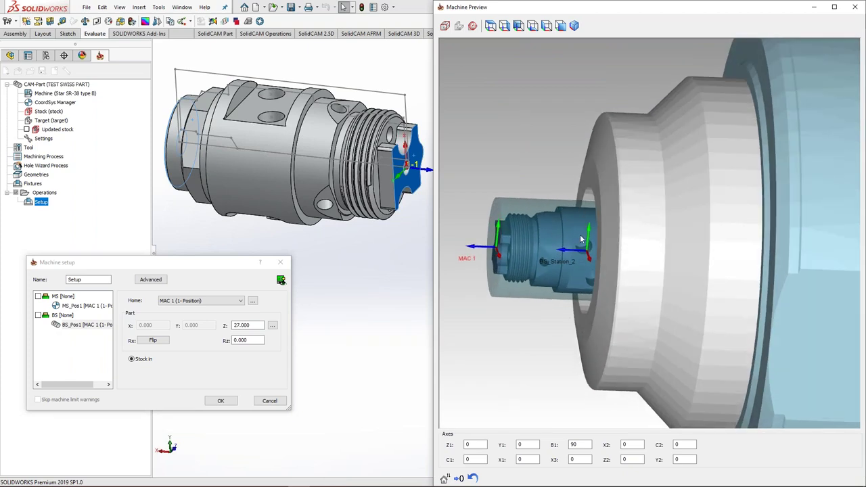
drag(581, 239, 495, 217)
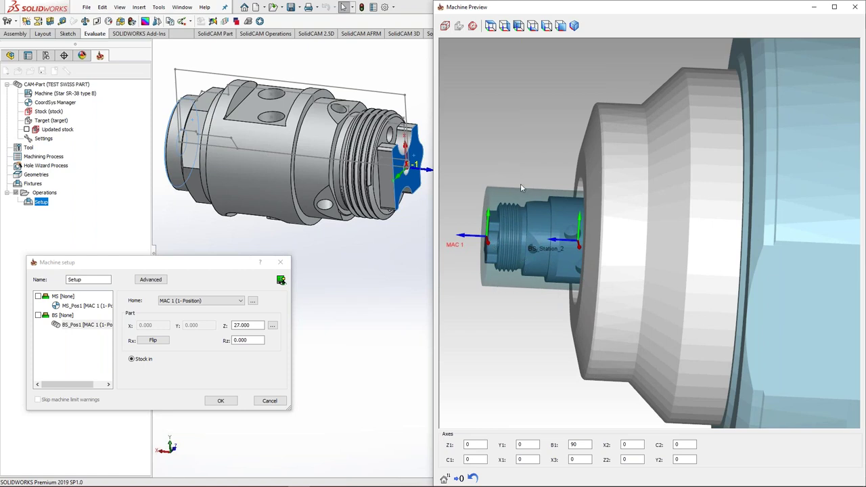
scroll(504, 286, down, 5)
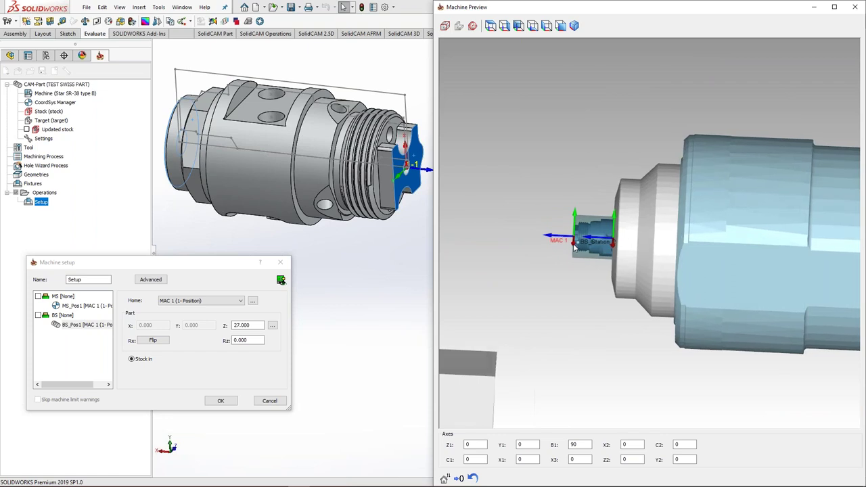
Step: Place the stock in the main spindle position MS_Pos1 and accept the machine setup
click(89, 306)
click(137, 359)
click(580, 314)
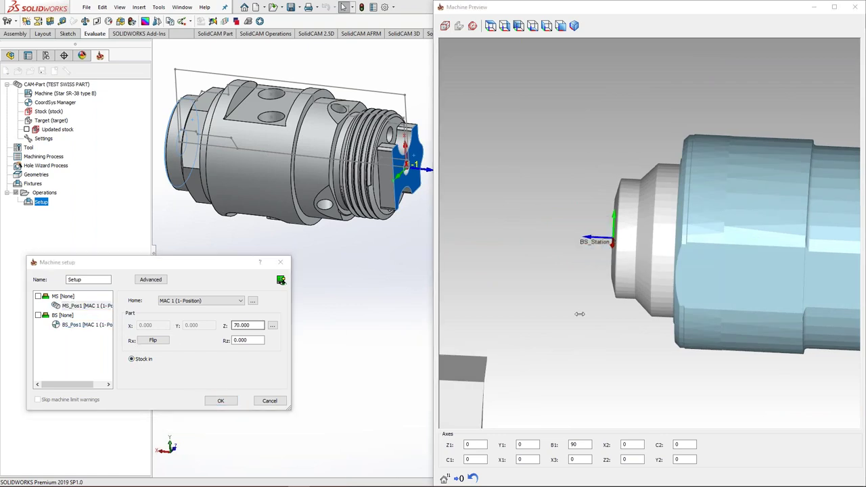
click(220, 402)
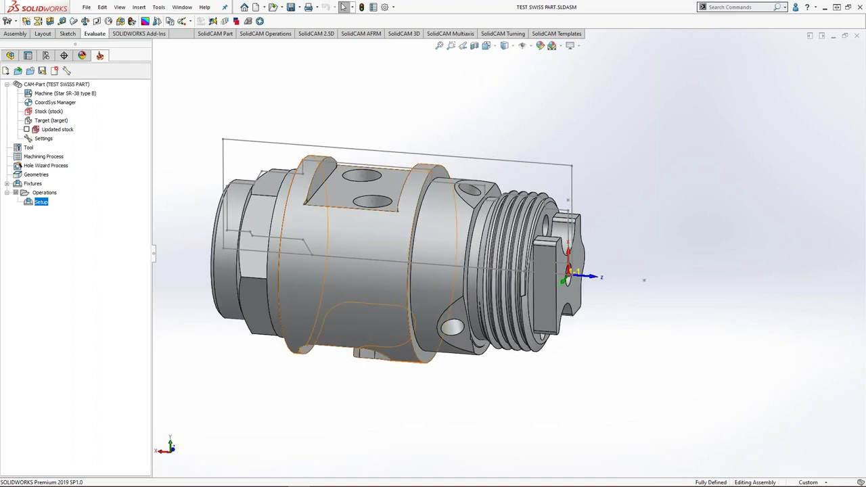
Step: Open the part tool table and add an external grooving composite tool
double_click(27, 149)
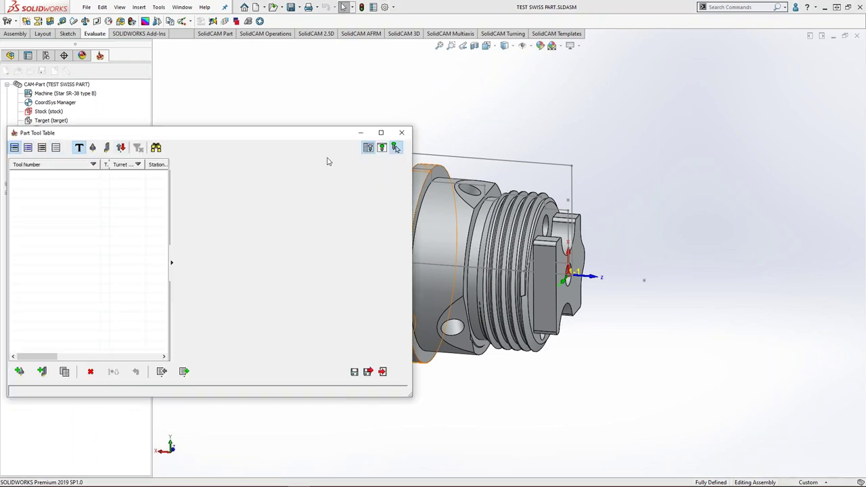
drag(263, 135, 425, 137)
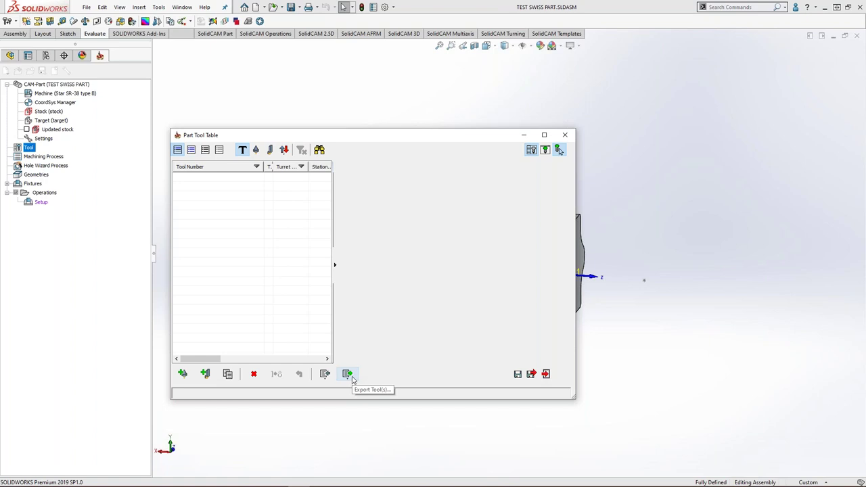
click(207, 374)
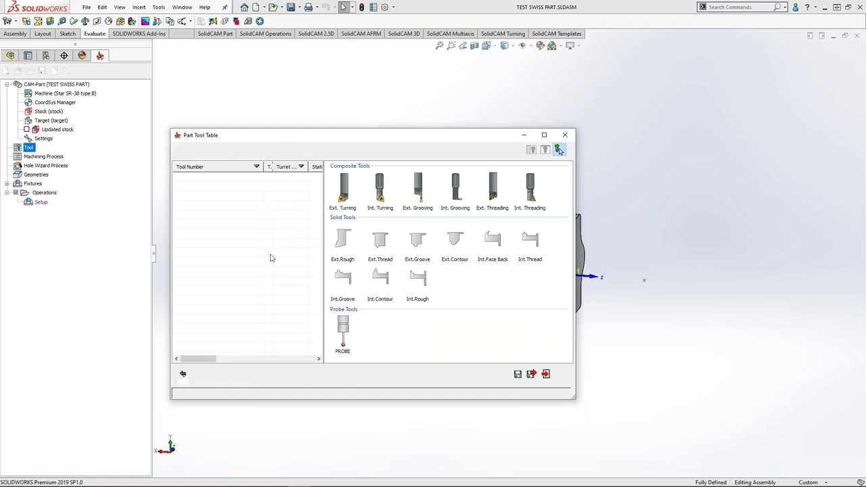
click(419, 195)
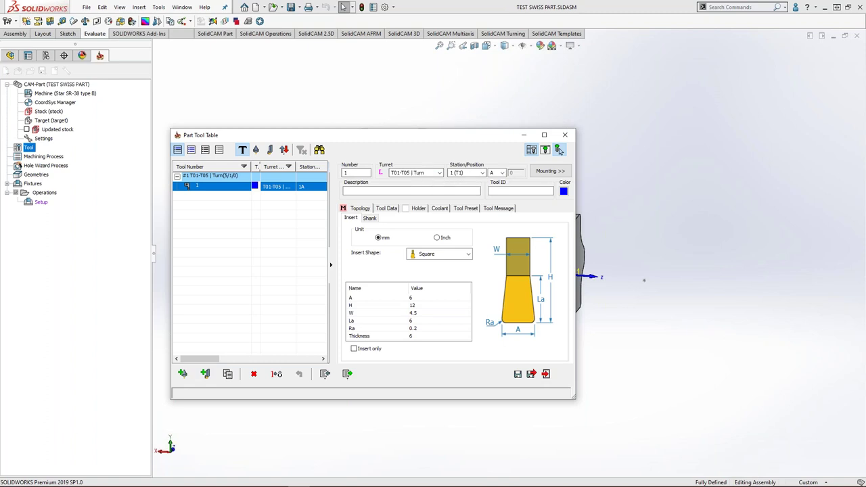
Step: Open the grooving tool's mounting preview and examine how the tool sits at station T1 of turret T01-T05
click(549, 171)
drag(643, 120, 865, 142)
middle_drag(725, 215, 657, 210)
drag(369, 138, 234, 126)
middle_drag(662, 216, 655, 233)
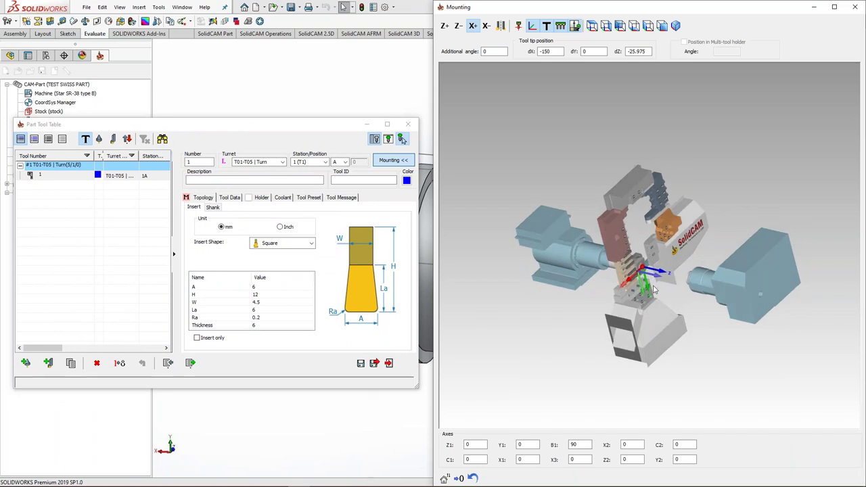
scroll(650, 250, up, 3)
scroll(654, 269, up, 6)
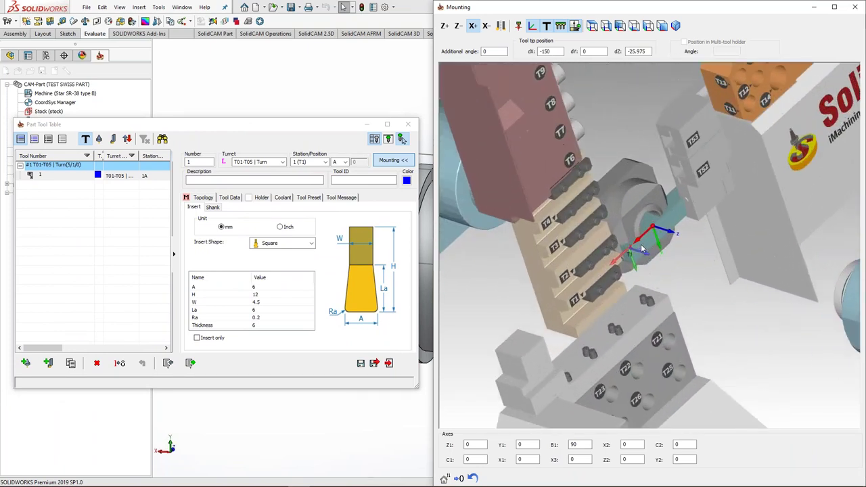
scroll(643, 250, up, 6)
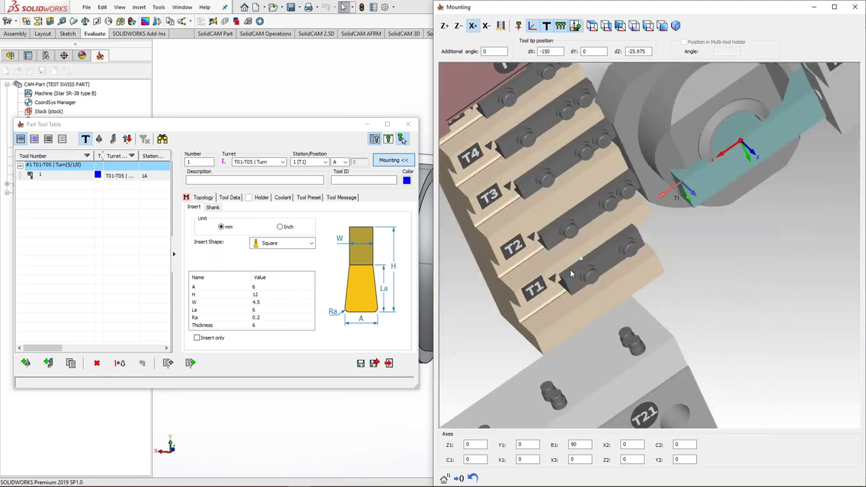
middle_drag(571, 273, 600, 227)
scroll(612, 231, down, 3)
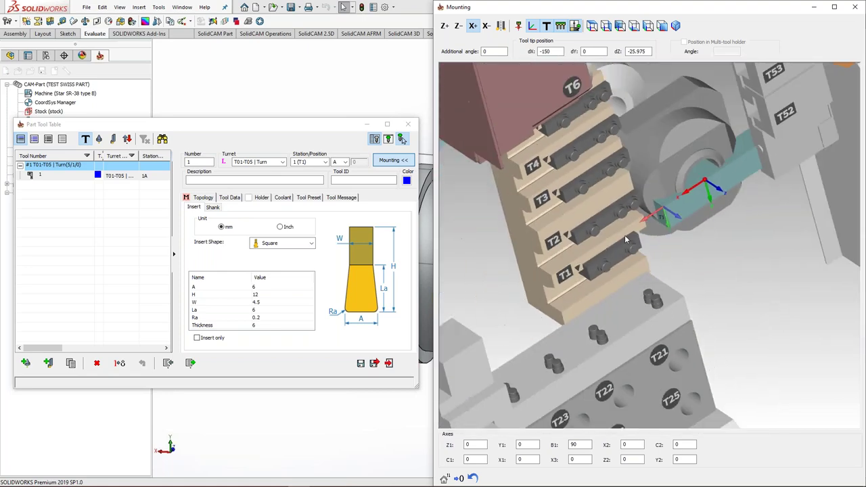
scroll(624, 234, up, 3)
scroll(535, 290, down, 3)
scroll(666, 208, up, 3)
middle_drag(666, 209, 582, 239)
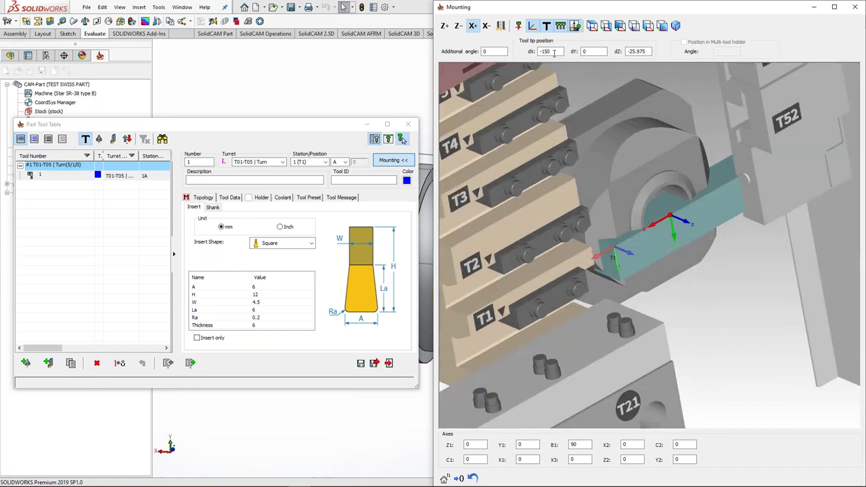
Step: Set the tool tip position dX and dZ to 0 and check the insert's location at station T1
drag(562, 51, 538, 53)
text(0)
drag(650, 54, 615, 55)
text(0)
middle_drag(588, 238, 582, 259)
scroll(592, 256, down, 1)
scroll(624, 256, up, 2)
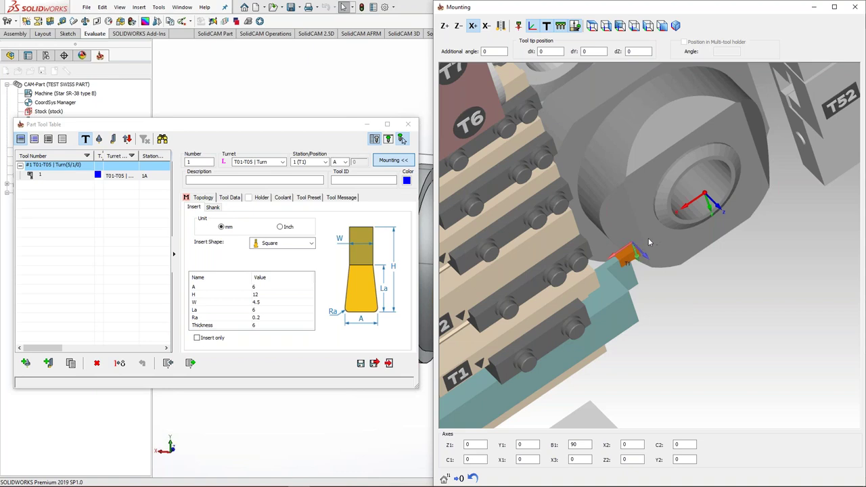
middle_drag(638, 249, 624, 244)
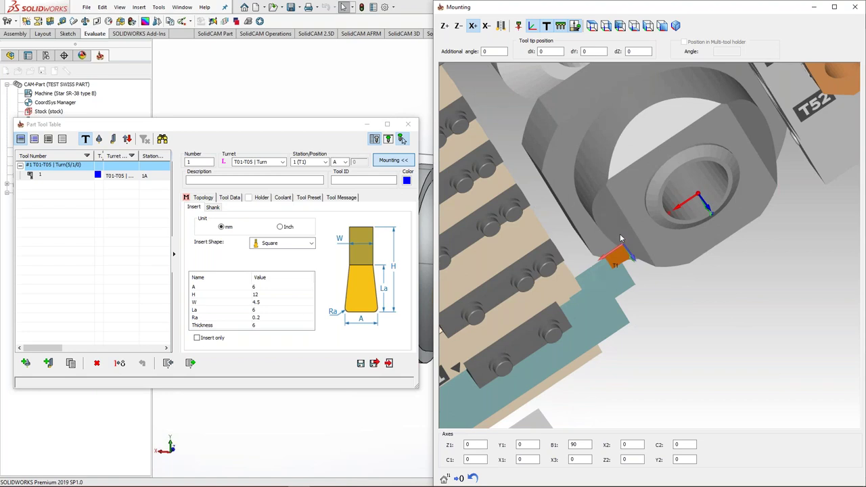
middle_drag(611, 234, 621, 238)
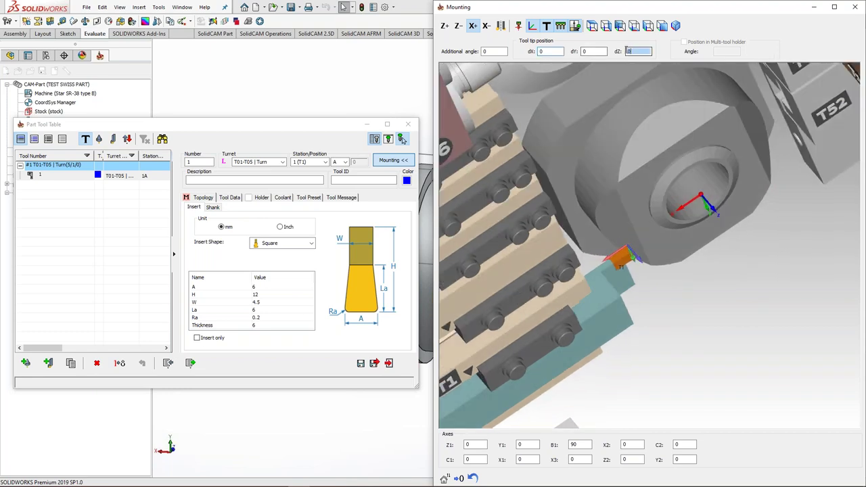
scroll(638, 237, up, 2)
scroll(638, 237, up, 2)
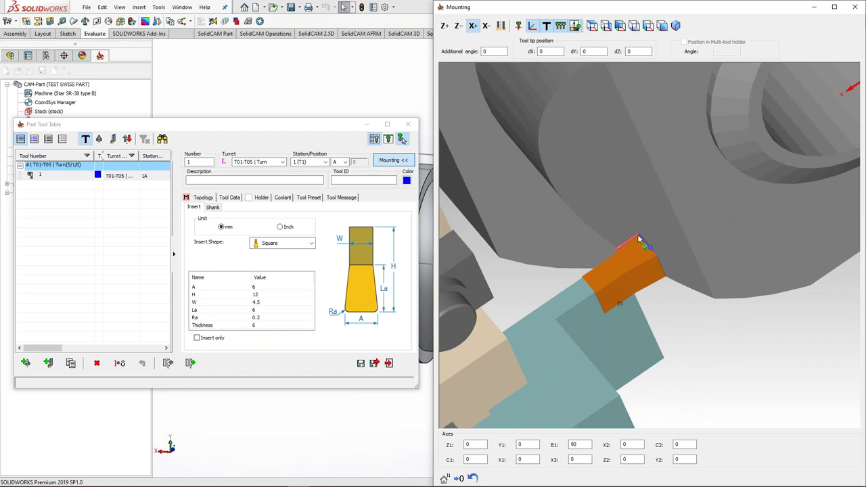
scroll(638, 239, down, 5)
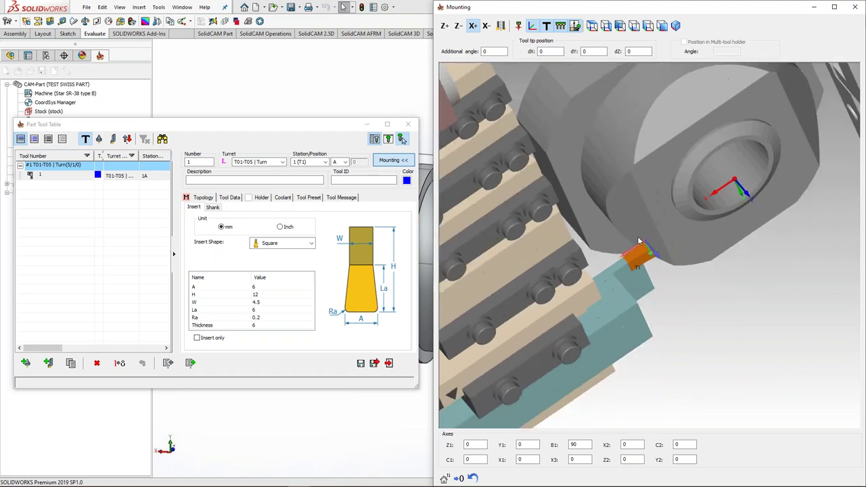
Step: Set the grooving insert's dimensions A and W to 2 mm each
click(264, 287)
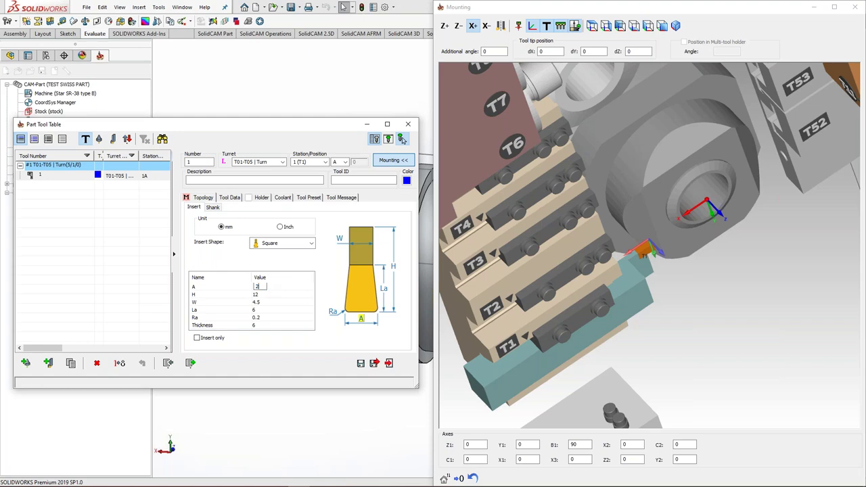
text(2)
click(263, 302)
text(2)
middle_drag(582, 305, 615, 287)
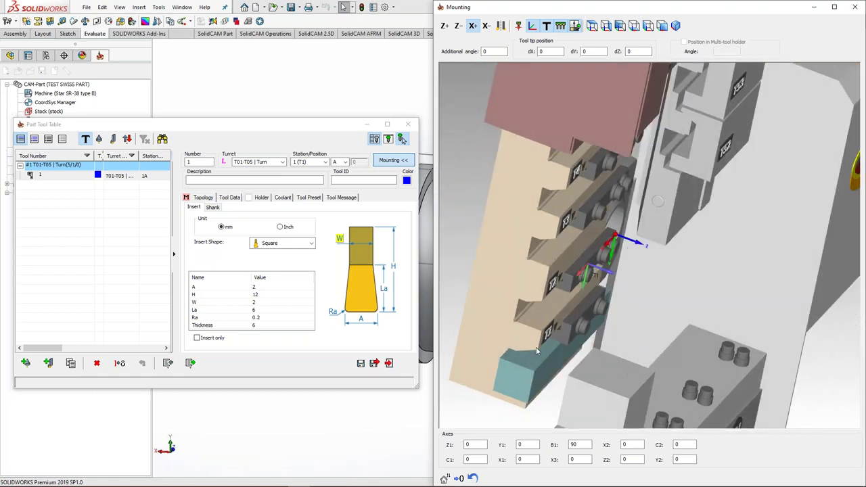
middle_drag(536, 351, 525, 353)
Step: Set the tool shank's width A and its thickness to 20 mm
click(213, 209)
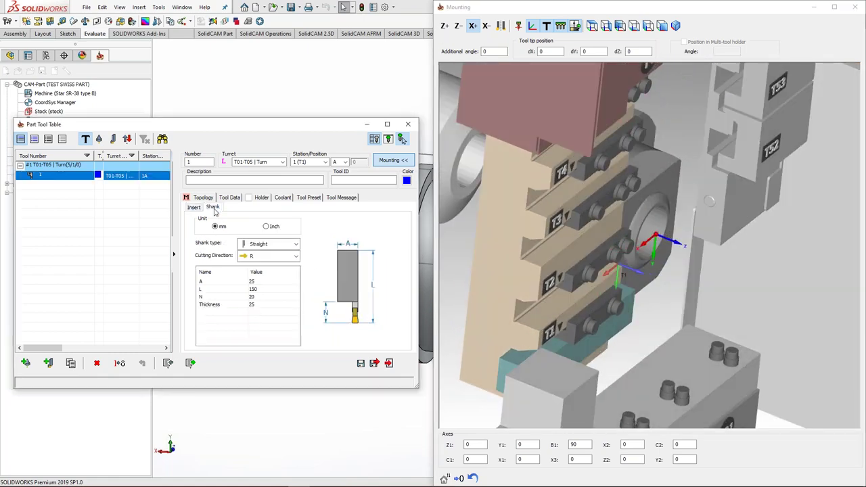
middle_drag(538, 316, 539, 380)
scroll(540, 379, up, 2)
double_click(253, 281)
double_click(259, 305)
text(20)
click(264, 319)
middle_drag(591, 309, 653, 205)
scroll(658, 256, down, 2)
scroll(650, 243, up, 3)
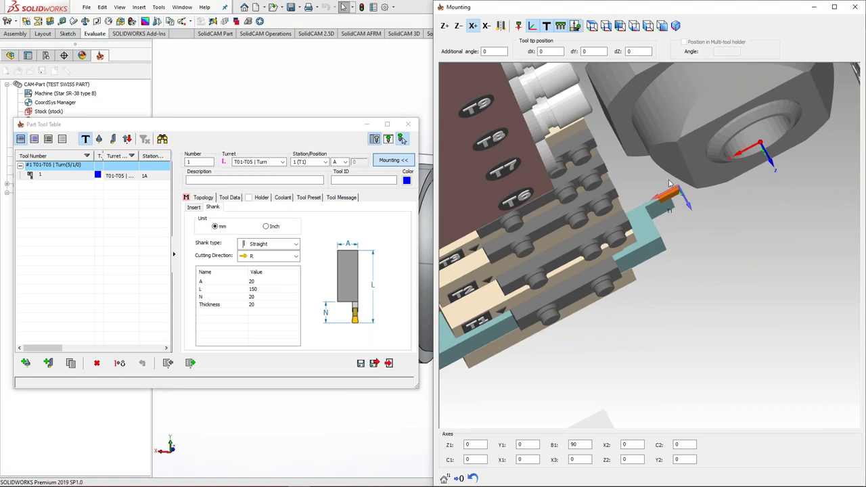
Step: Change the shank's cutting direction to L, then save the tool and close the tool table
scroll(671, 244, down, 1)
middle_drag(655, 215, 691, 245)
click(296, 257)
click(291, 269)
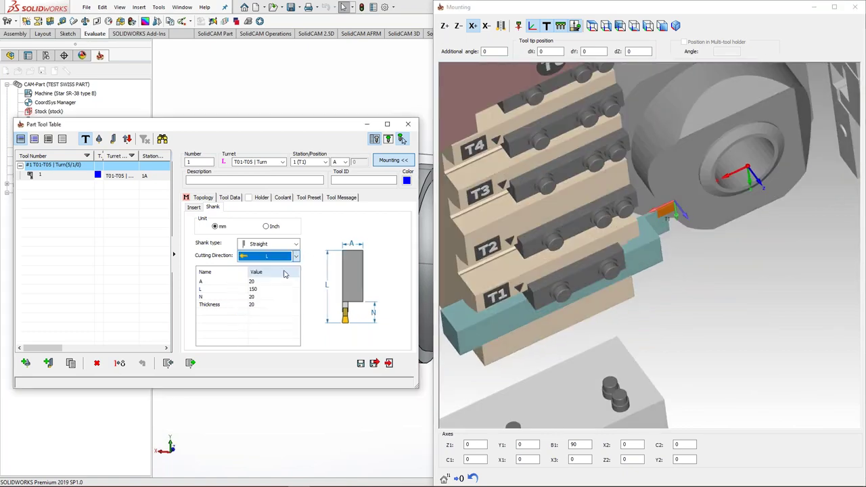
click(375, 364)
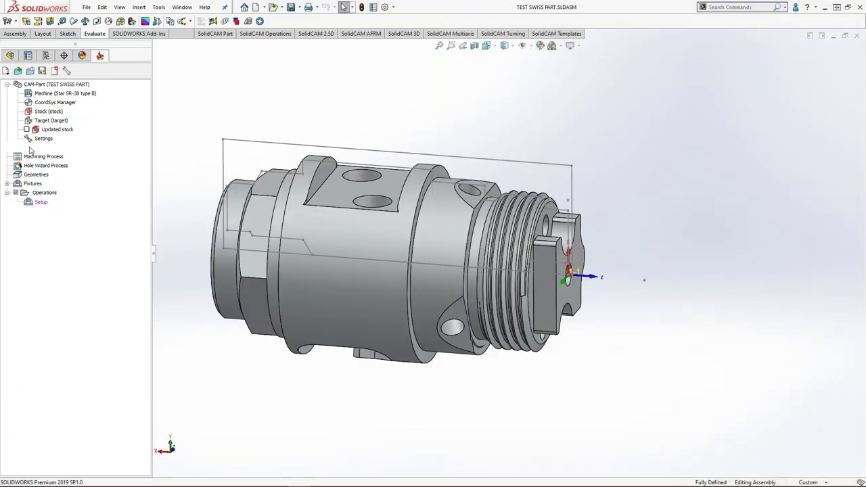
Step: Reopen the grooving tool's mounting preview, set the tool tip position dZ to 20 and save the tool
double_click(29, 148)
click(394, 160)
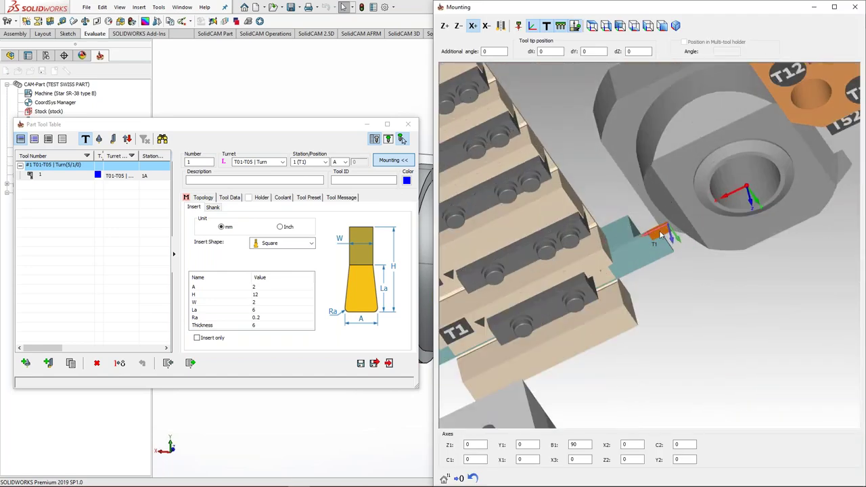
click(636, 52)
click(550, 54)
right_click(551, 55)
click(551, 53)
click(636, 53)
scroll(636, 52, up, 11)
scroll(630, 51, up, 9)
middle_drag(628, 232, 575, 258)
scroll(640, 228, down, 2)
click(361, 364)
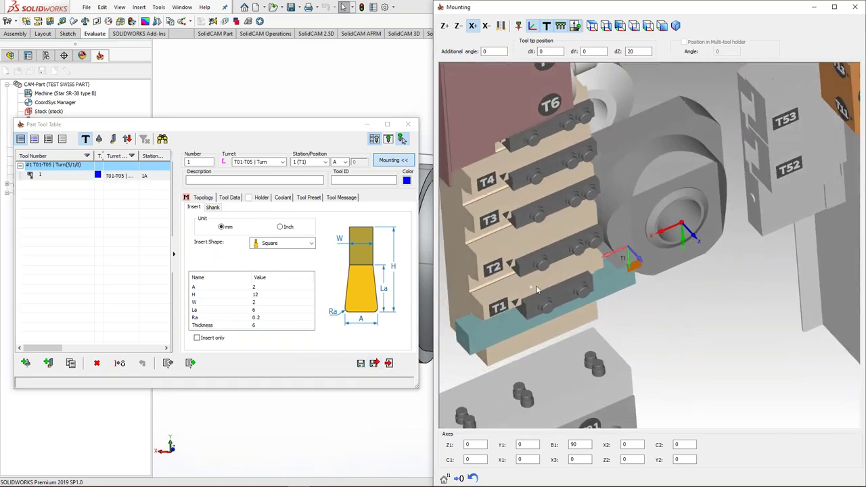
Step: Renumber the grooving tool to 100, then save it and exit the tool table
click(305, 163)
click(189, 163)
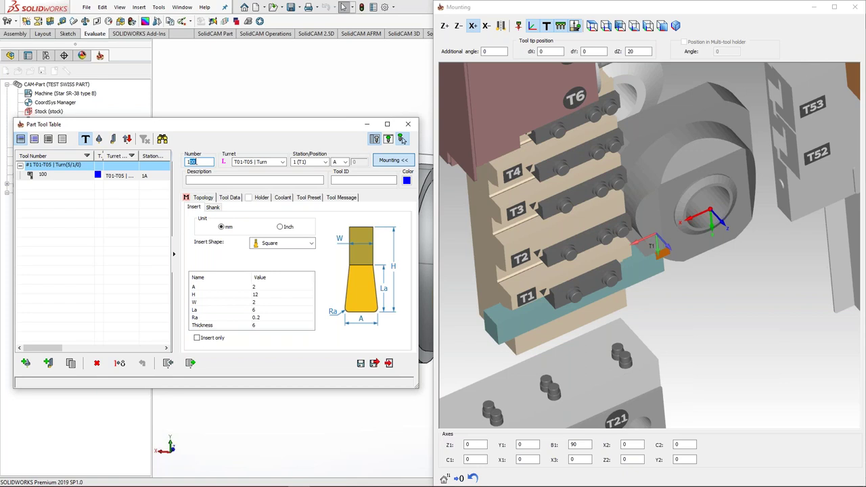
click(361, 364)
click(376, 364)
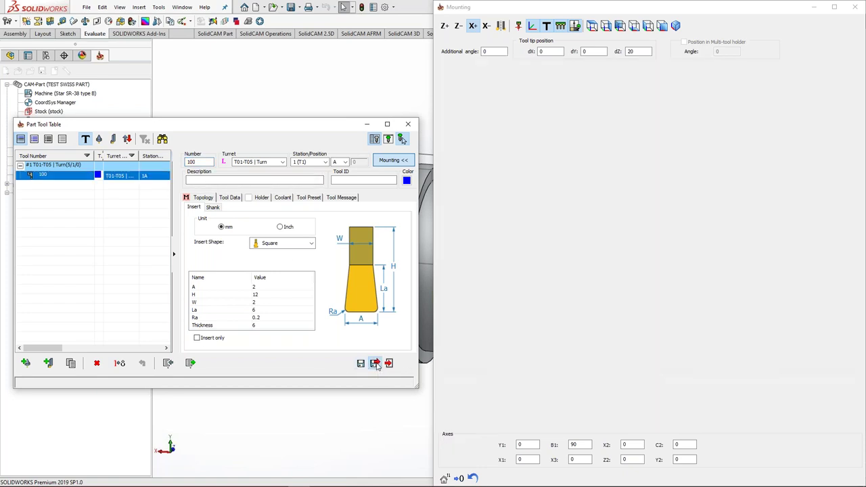
ctrl+middle_drag(449, 255, 439, 272)
middle_drag(439, 272, 435, 269)
click(436, 269)
click(358, 264)
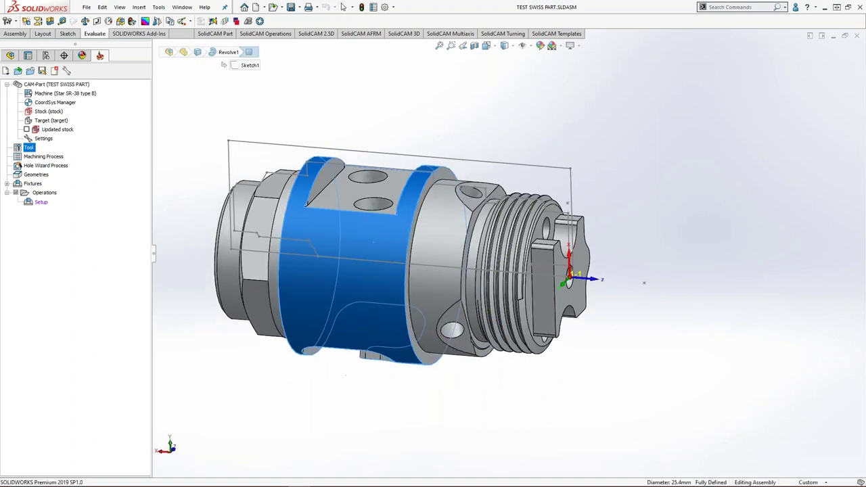
click(293, 136)
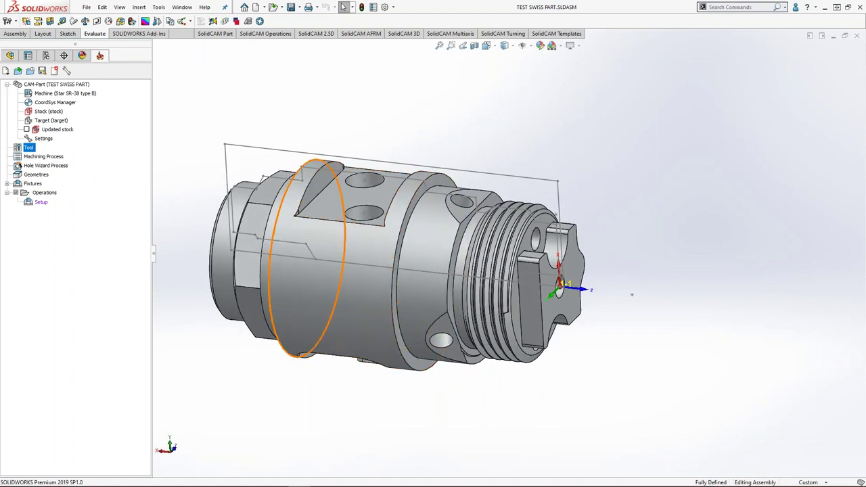
click(269, 223)
click(222, 123)
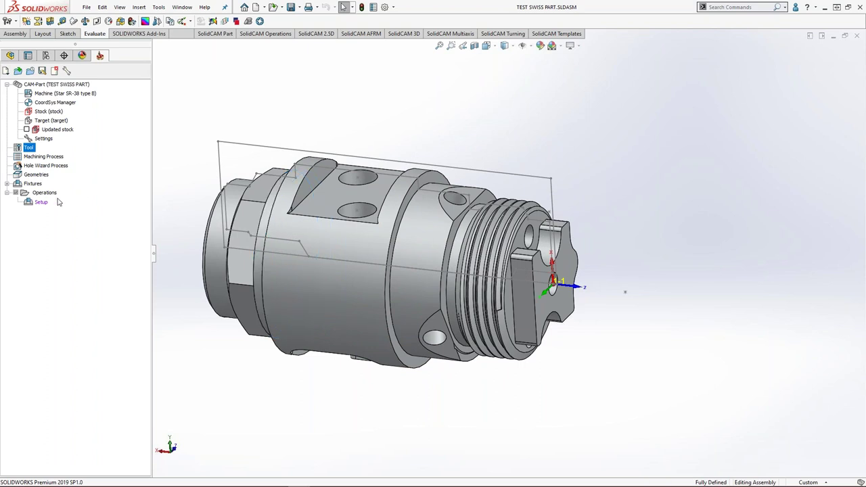
right_click(44, 193)
mouse_move(123, 229)
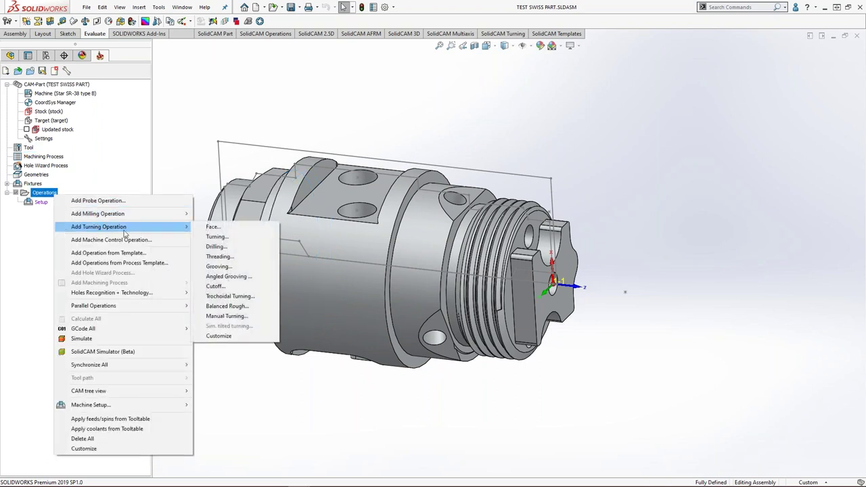
click(231, 231)
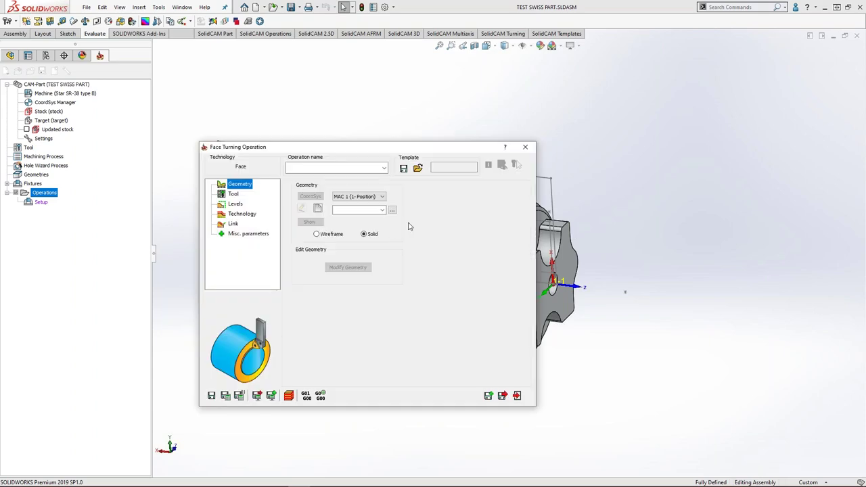
click(525, 148)
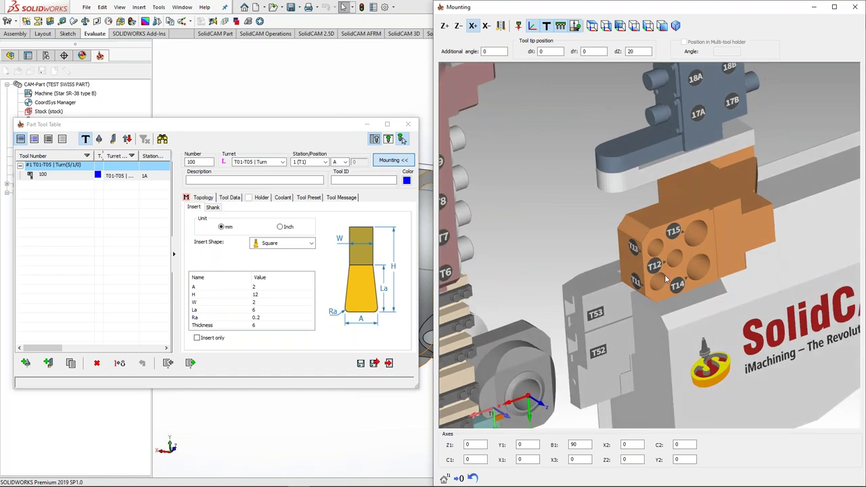
Step: Inspect the front tool stations T11 to T15 in the mounting preview, then close the part tool table
middle_drag(638, 270, 624, 243)
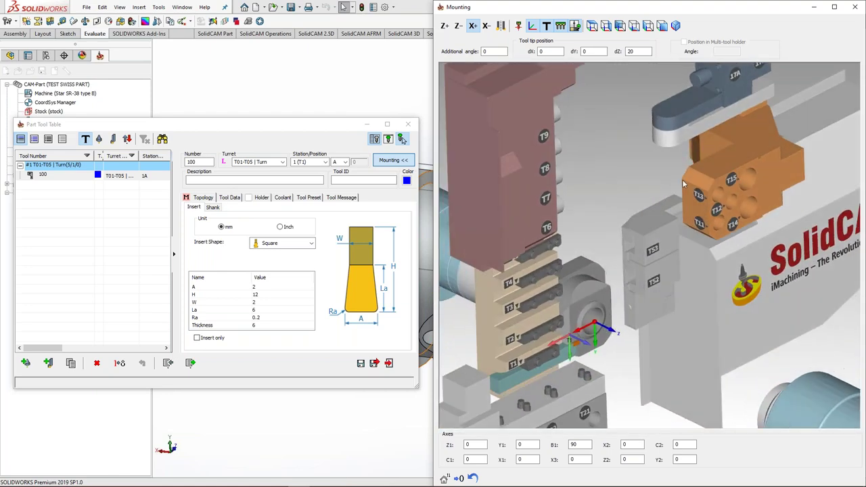
middle_drag(643, 204, 651, 202)
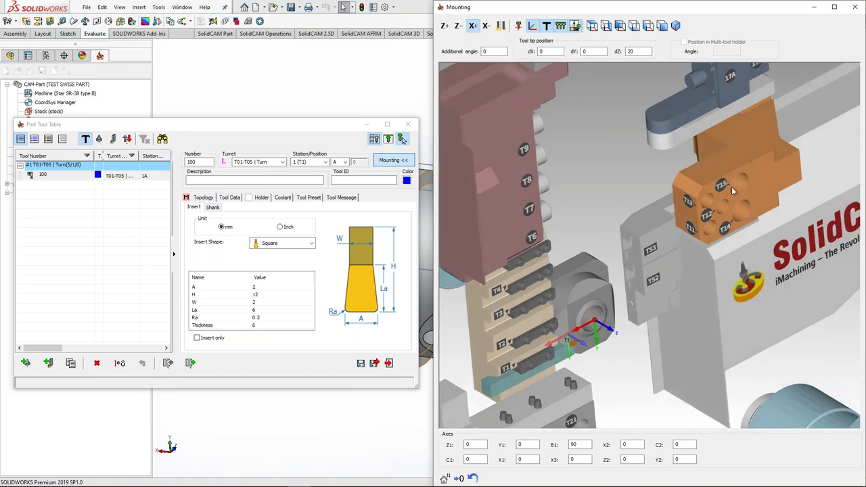
middle_drag(713, 194, 698, 230)
scroll(710, 210, down, 1)
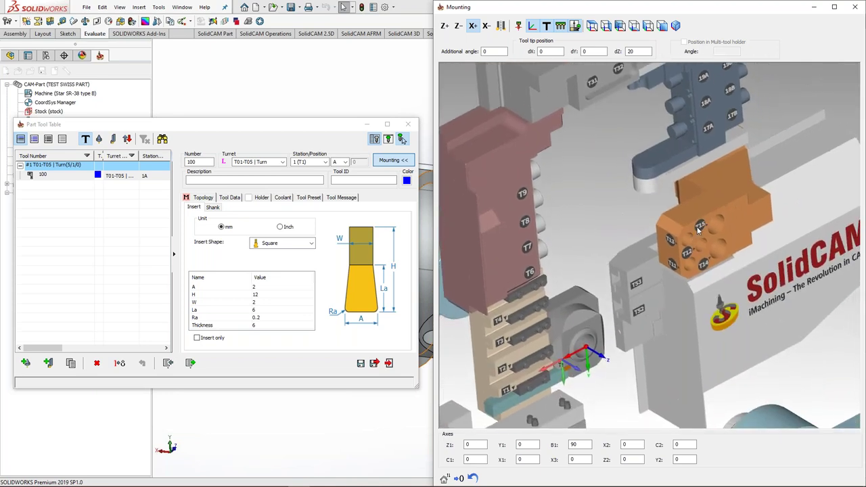
click(409, 124)
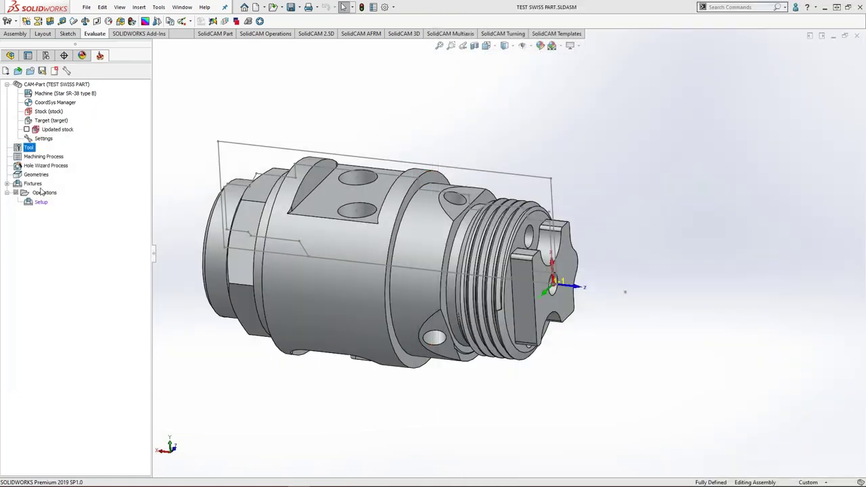
right_click(37, 192)
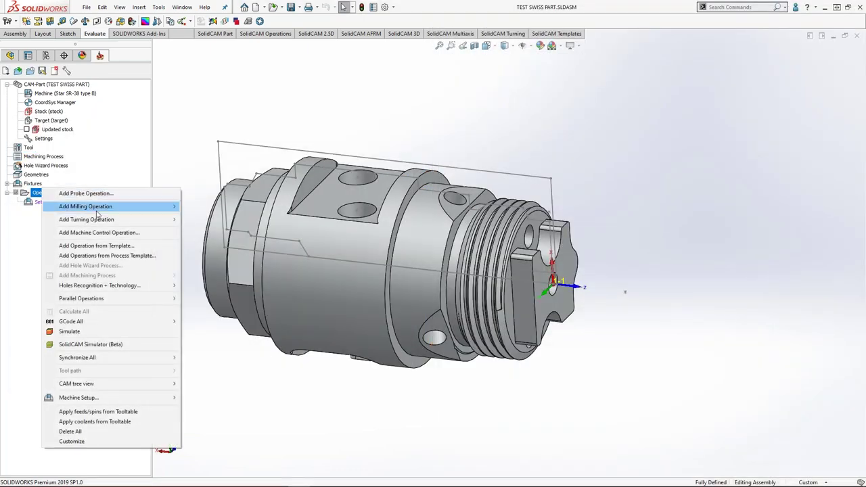
mouse_move(176, 222)
click(204, 229)
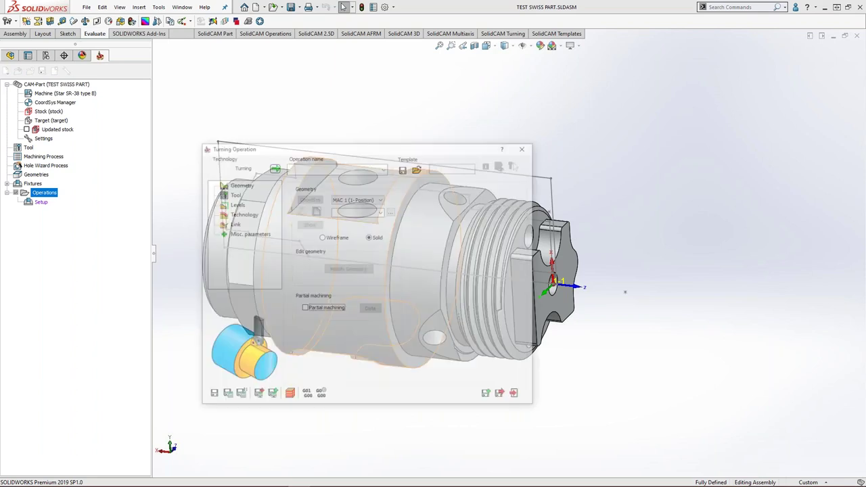
drag(349, 153, 239, 136)
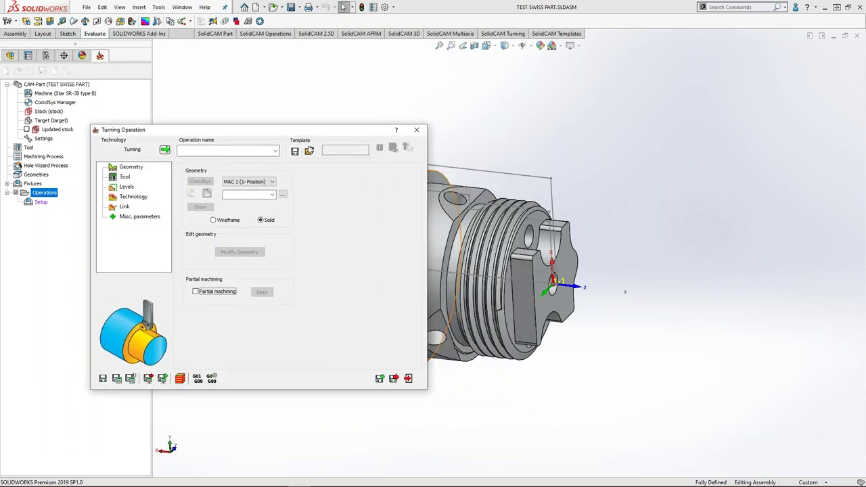
click(417, 130)
Step: Add a turning-type Drilling operation and open its tool selection with the mounting preview showing the front stations T11 to T15
right_click(47, 193)
mouse_move(161, 226)
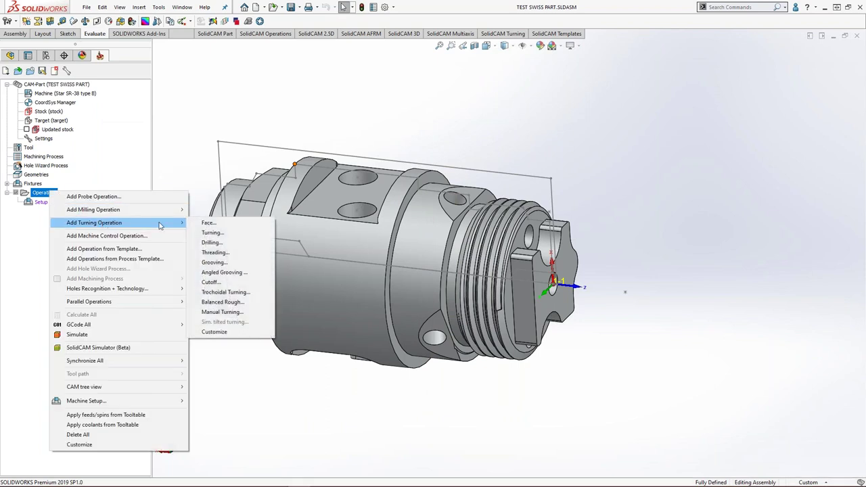
click(212, 242)
click(124, 177)
click(237, 295)
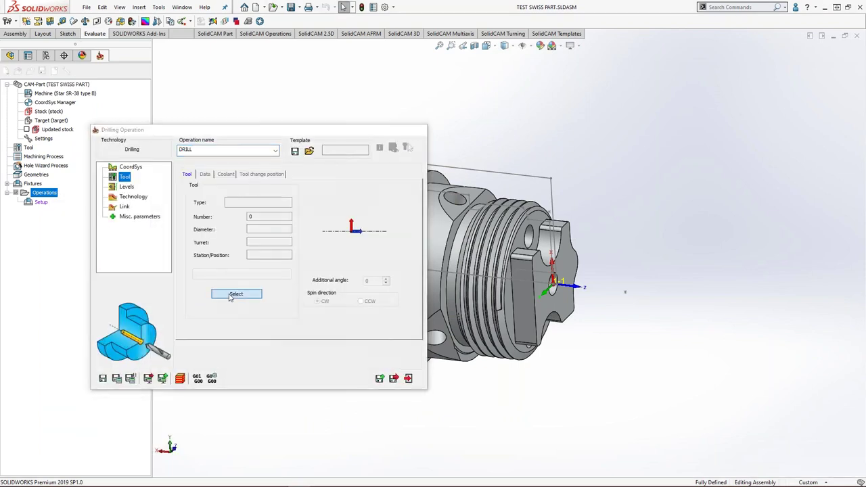
click(394, 160)
drag(631, 128, 865, 170)
scroll(680, 234, up, 6)
scroll(645, 251, up, 4)
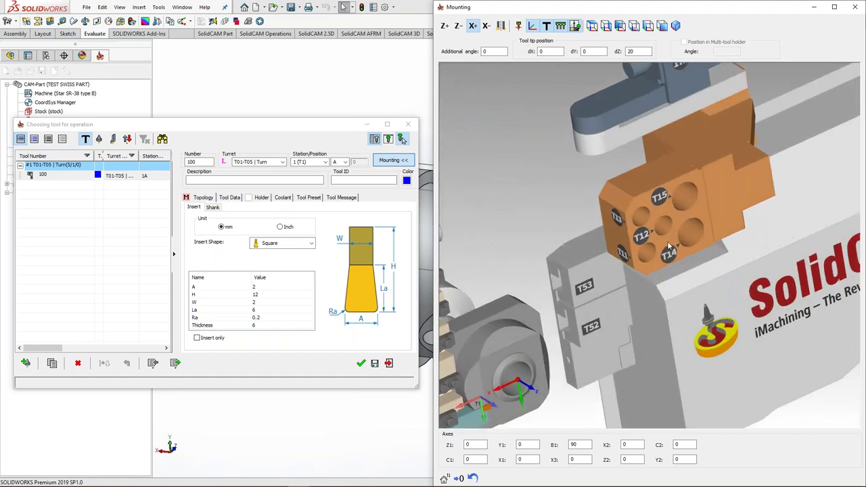
Step: Add a new drill tool for the operation and assign it to the turret T11-T15 | Front | MS
click(25, 363)
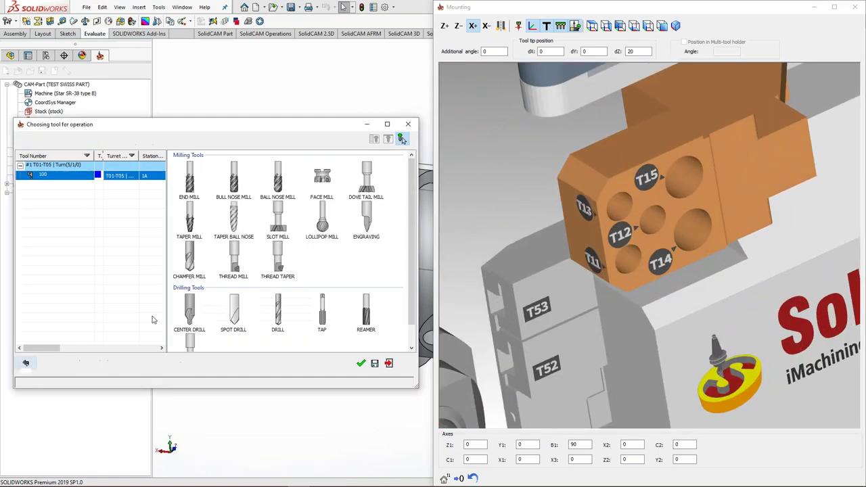
click(282, 317)
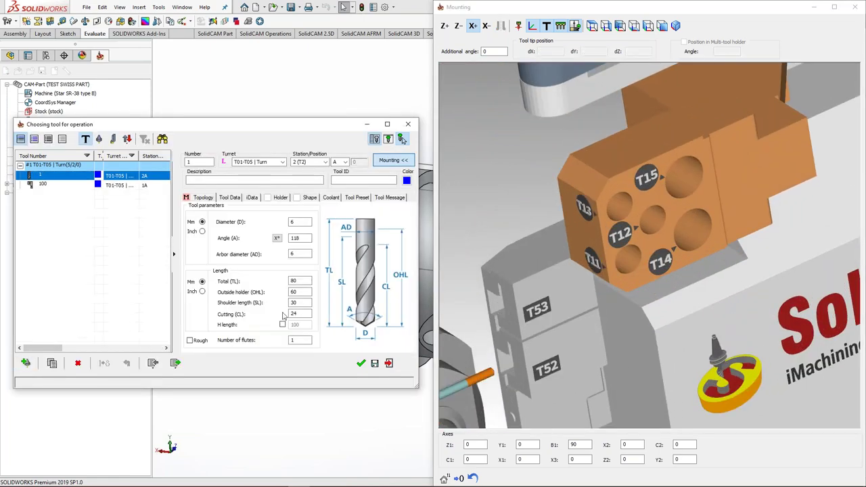
click(282, 164)
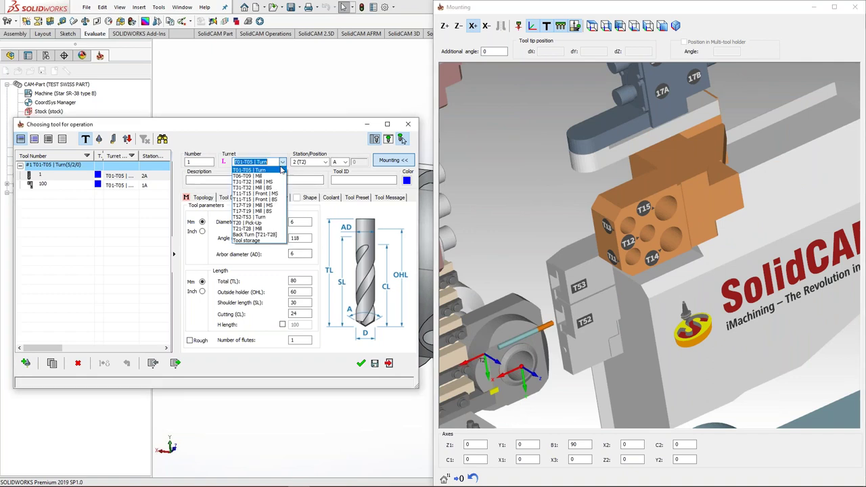
scroll(618, 252, up, 2)
click(648, 235)
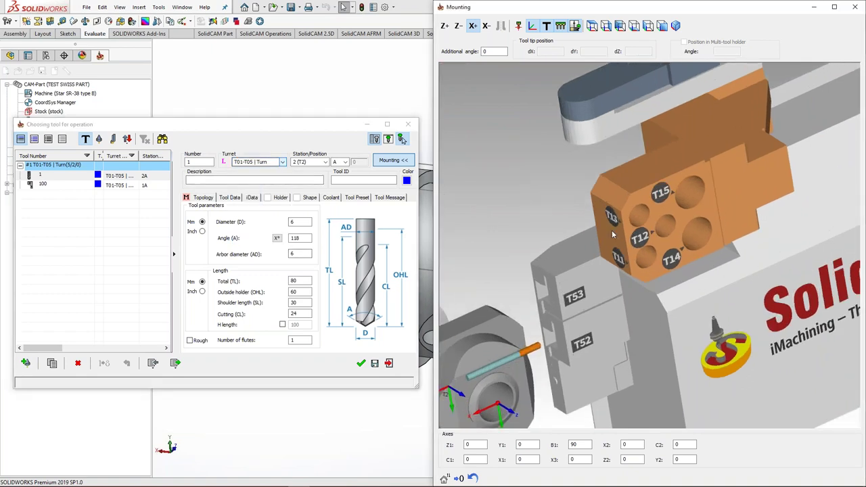
click(282, 163)
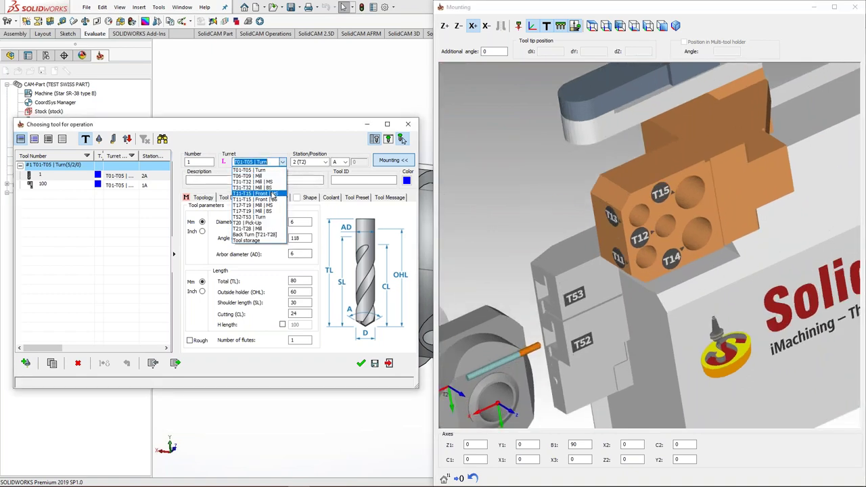
click(264, 195)
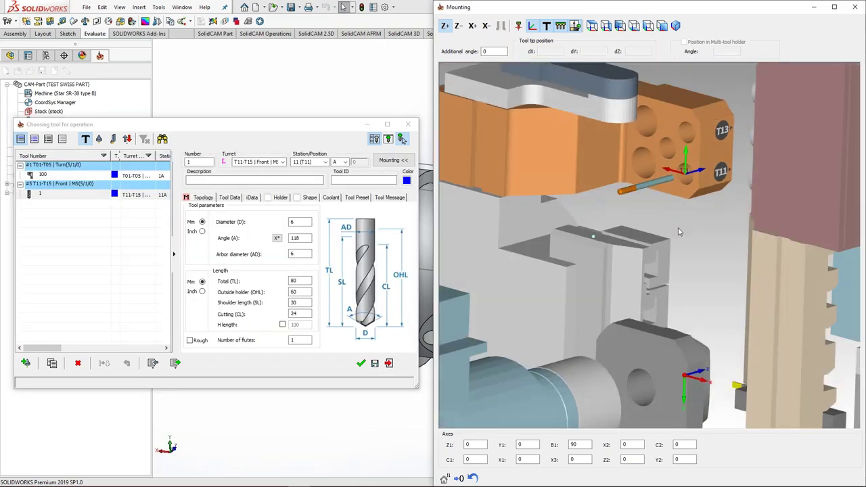
Step: Assign the Face Drill (T21-T25) STL holder from the global Swiss Type, Star SR38 library to the drill
click(282, 201)
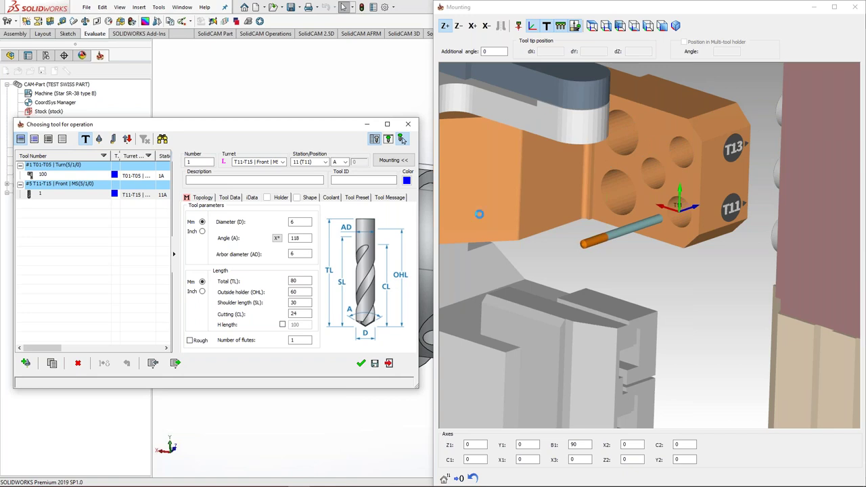
click(281, 197)
click(304, 213)
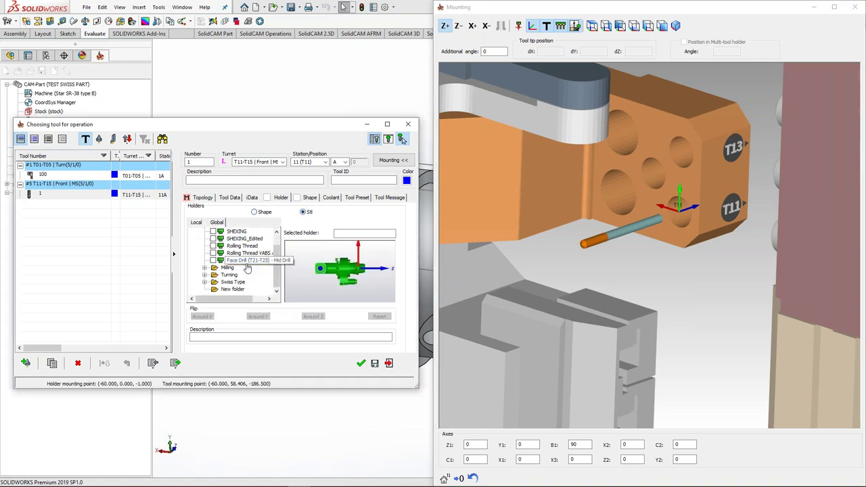
click(205, 282)
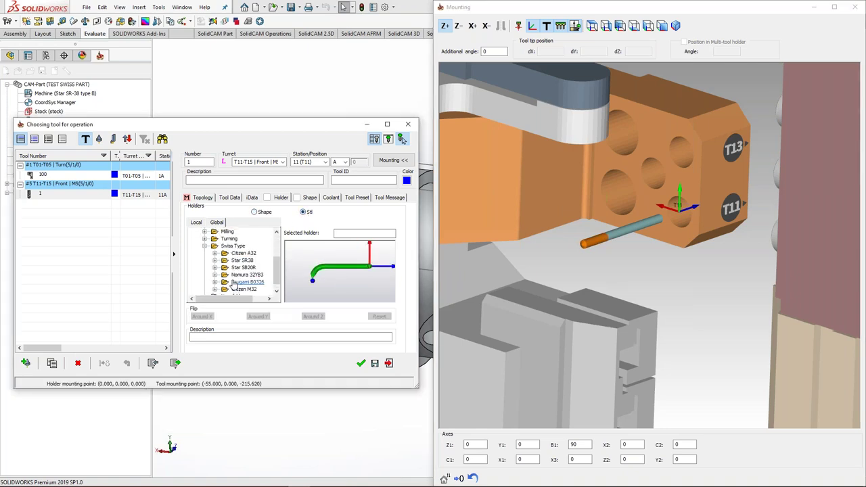
click(216, 262)
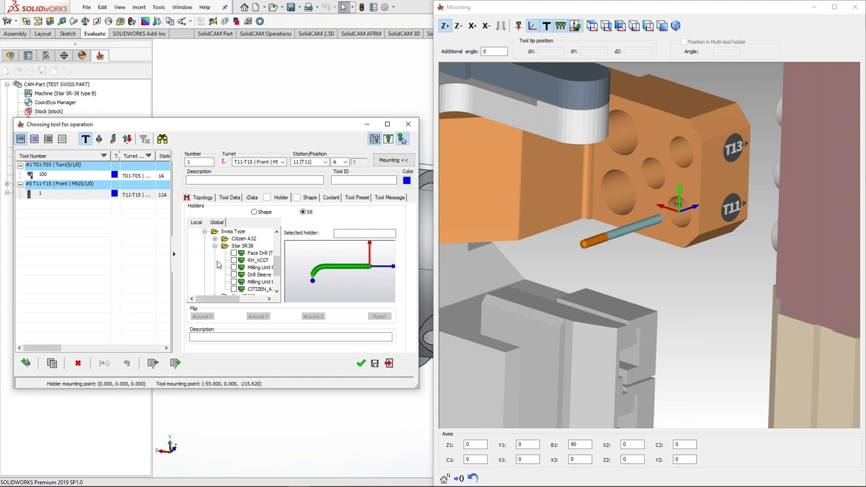
click(234, 253)
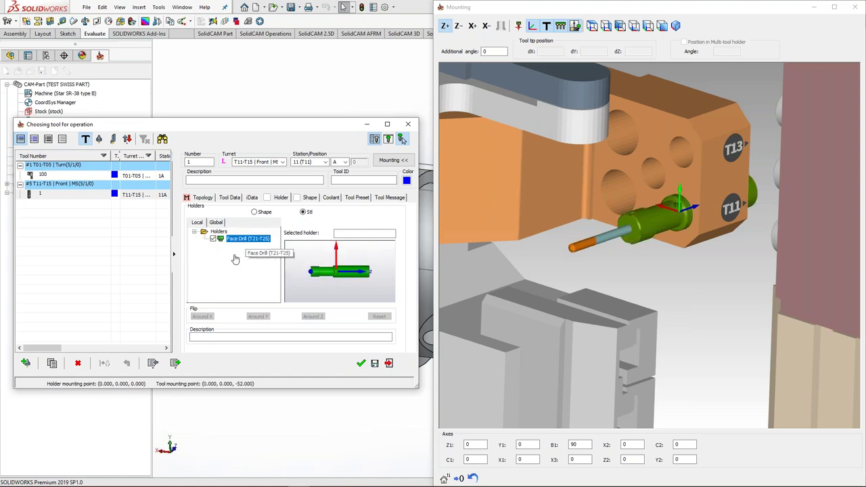
scroll(673, 203, down, 4)
middle_drag(673, 203, 569, 238)
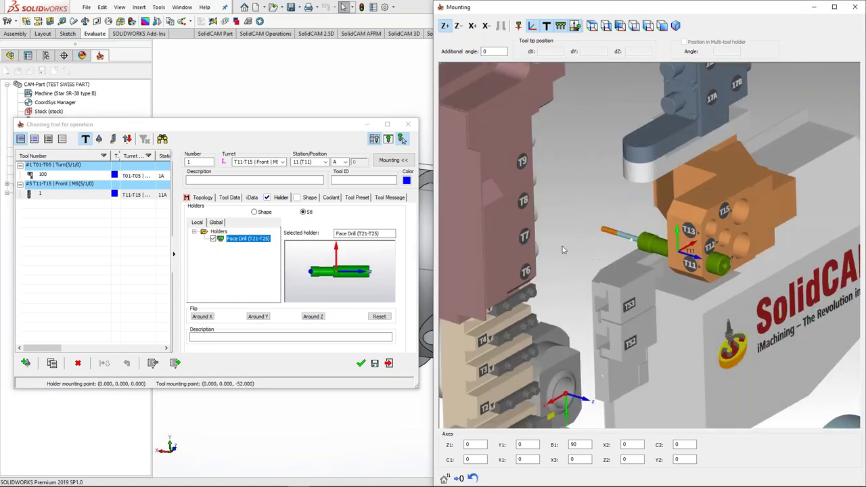
Step: Set the drill's diameter to 3 mm by picking the centre hole on the part's front face
click(203, 197)
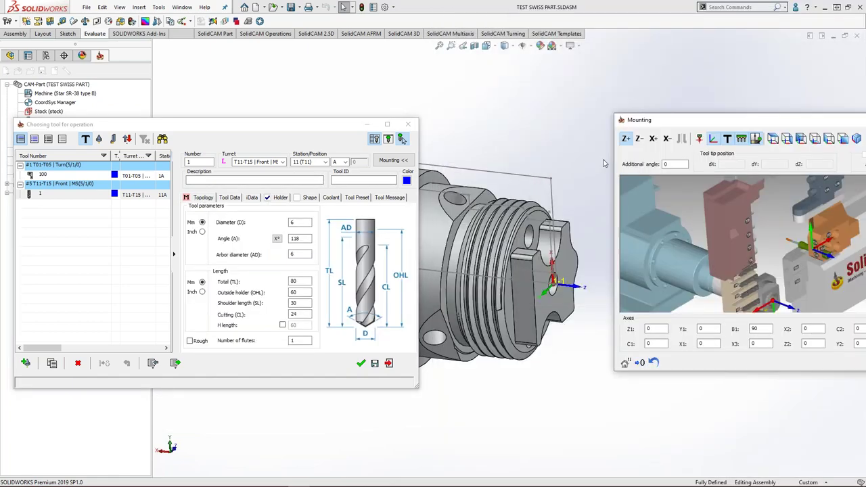
scroll(574, 294, down, 3)
click(298, 224)
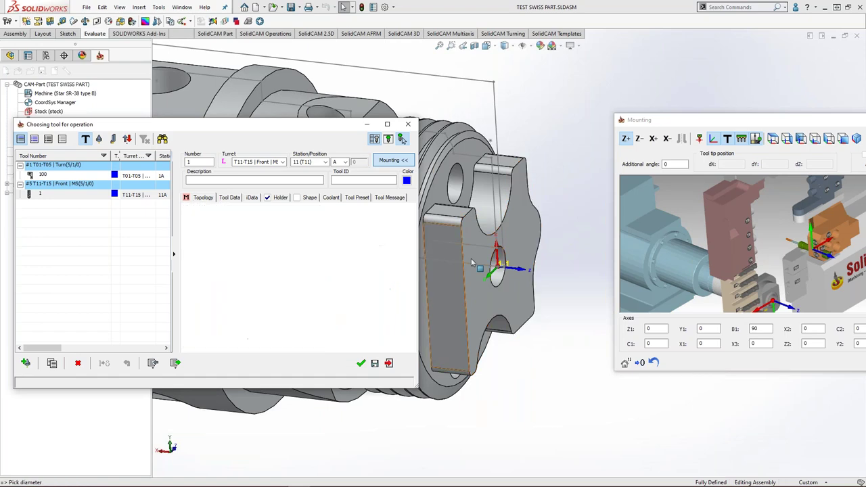
click(498, 267)
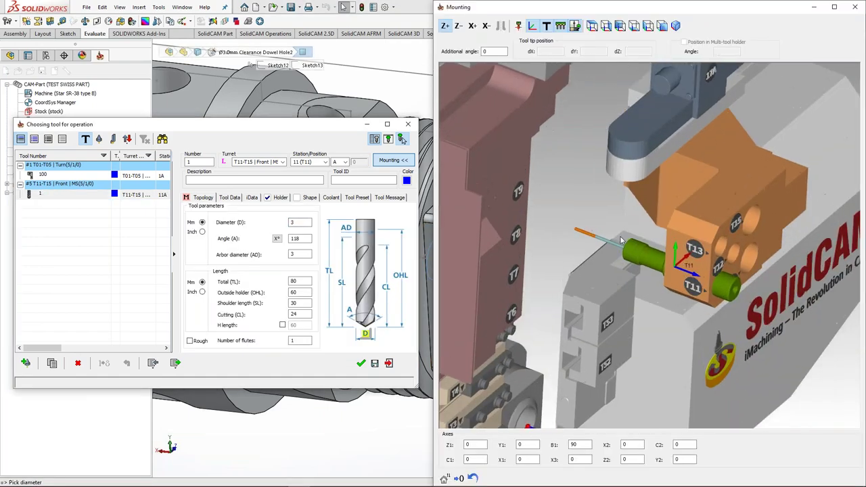
Step: Set the drill's outside holder length (OHL) to 40 mm and check its mounting in the preview
click(308, 293)
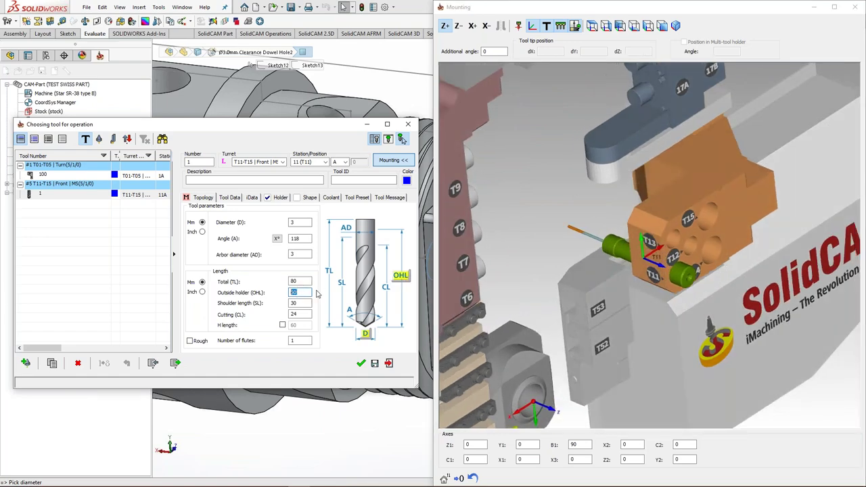
click(299, 304)
middle_drag(667, 241, 674, 271)
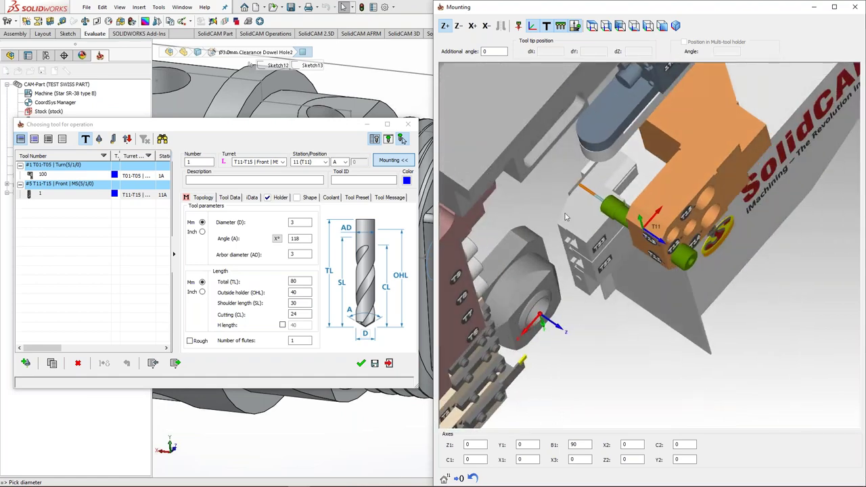
middle_drag(548, 278, 552, 156)
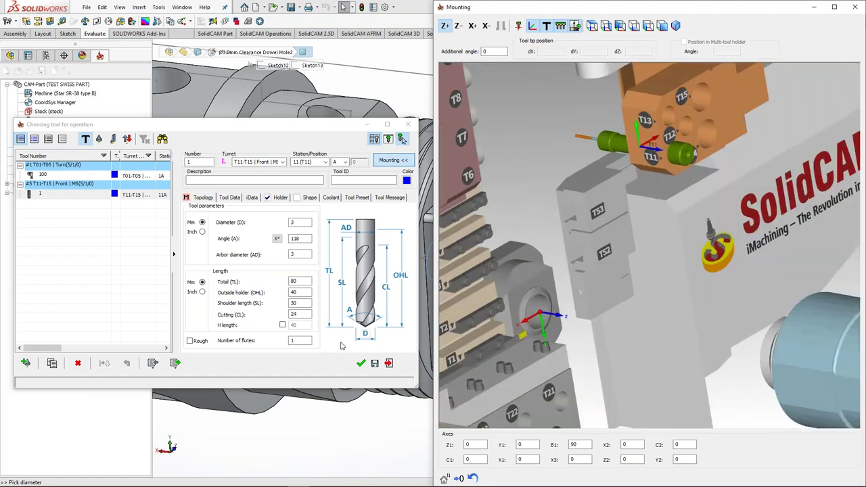
Step: Renumber the drill to 1100 and accept it as the tool for the drilling operation
click(187, 171)
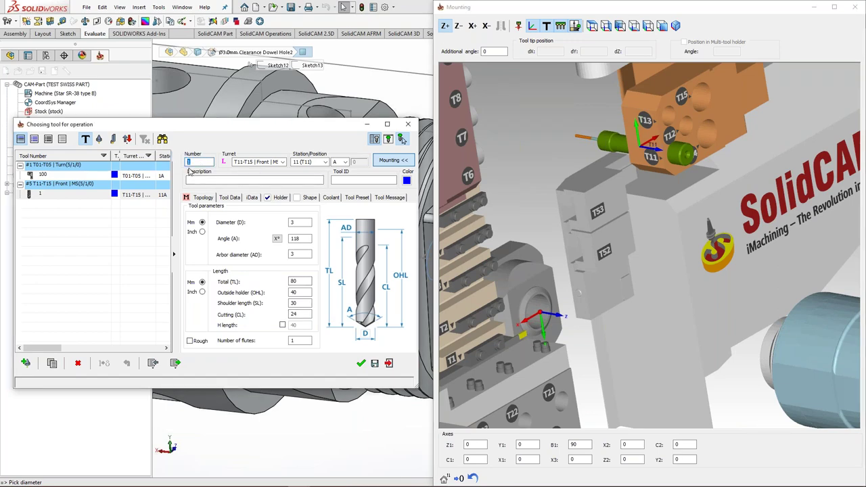
click(191, 161)
click(361, 364)
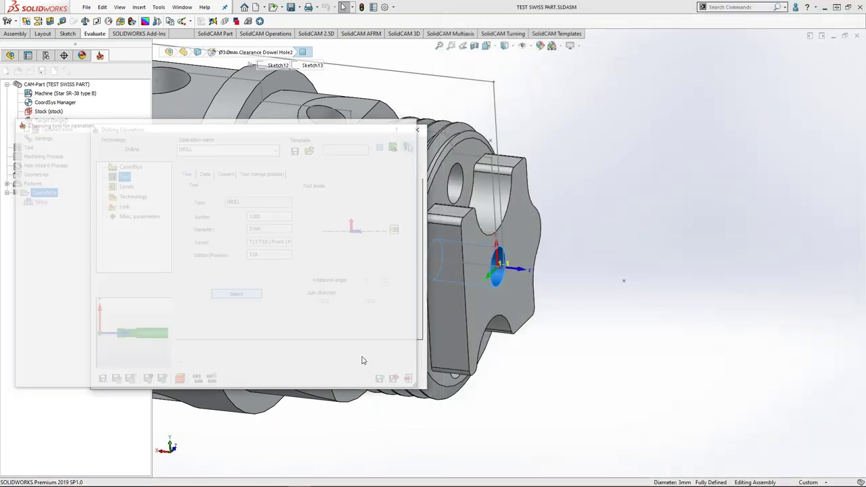
Step: Define the drill end position by picking the sketch point at the bottom of the centre hole
click(127, 195)
click(245, 207)
middle_drag(499, 266, 494, 276)
scroll(495, 271, down, 4)
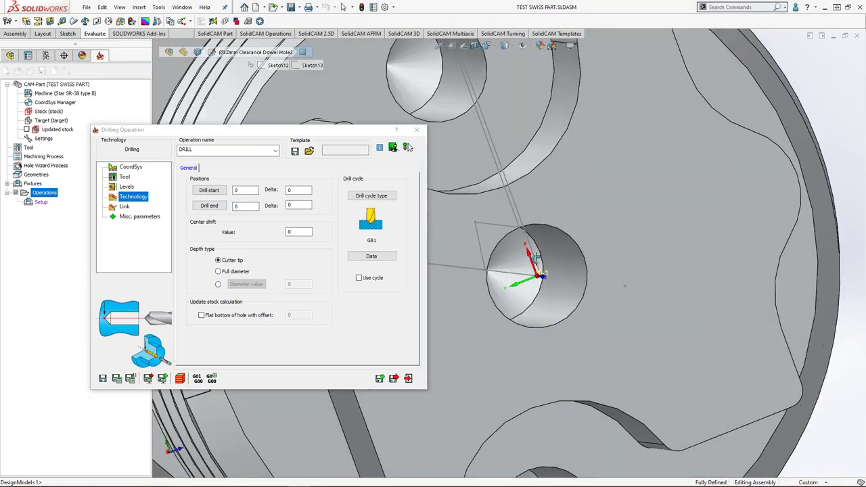
click(249, 206)
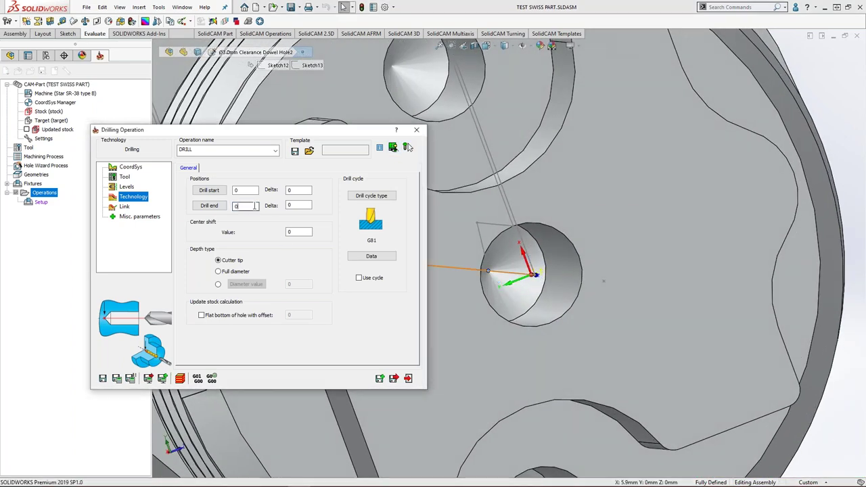
click(487, 273)
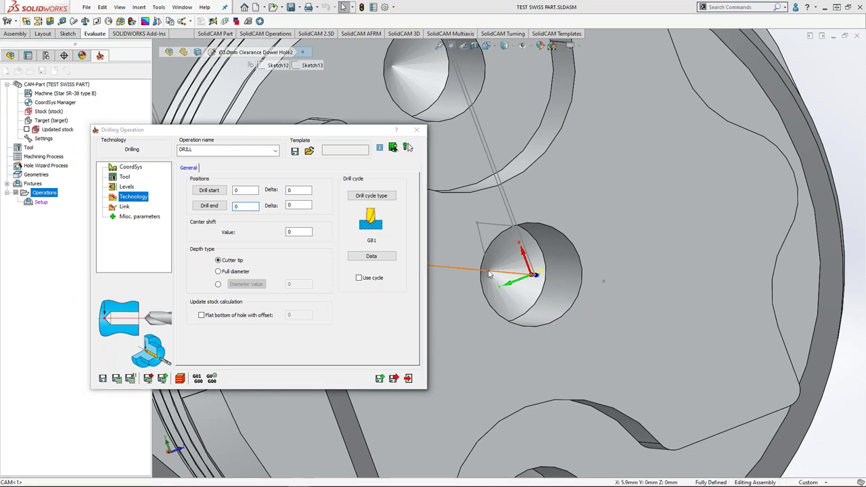
right_click(489, 275)
click(489, 274)
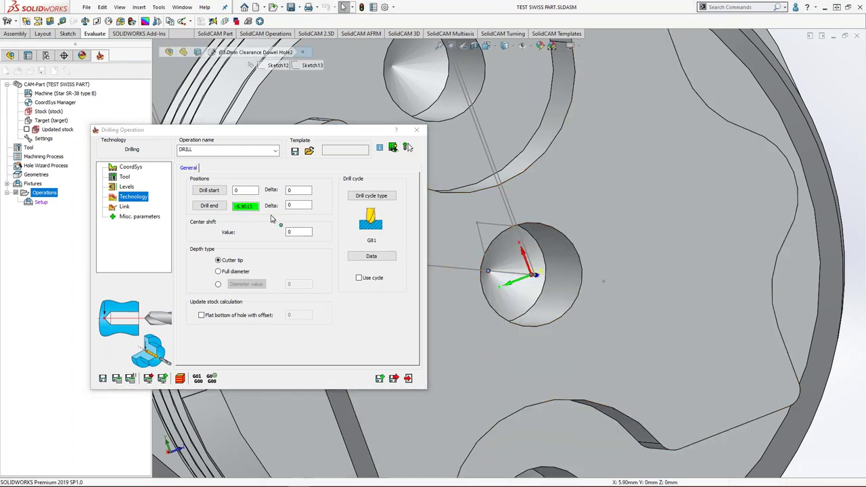
scroll(482, 254, up, 7)
middle_drag(471, 268, 540, 284)
scroll(540, 284, up, 1)
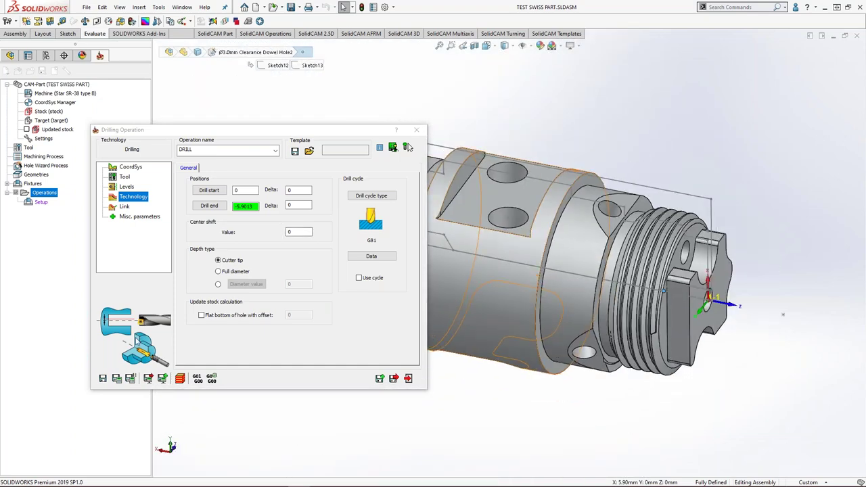
Step: Save and calculate the drilling operation, and play its turning simulation step by step
click(117, 379)
scroll(580, 299, up, 1)
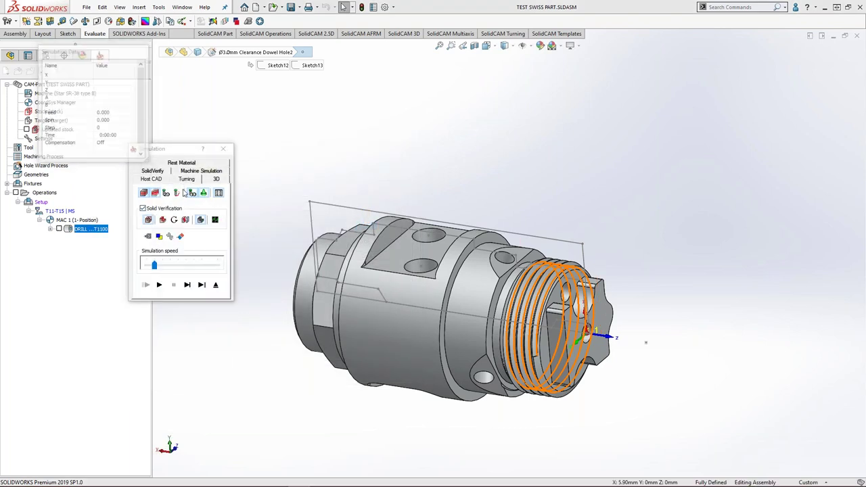
click(186, 179)
click(187, 285)
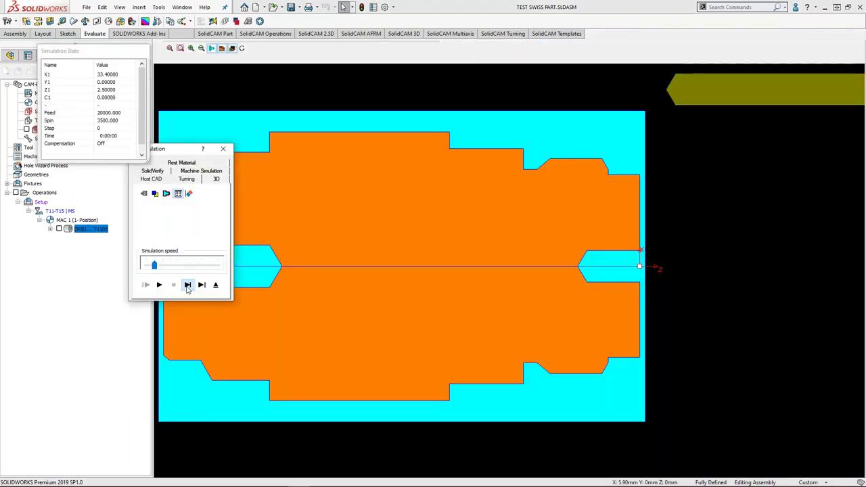
click(187, 285)
click(187, 285)
click(187, 289)
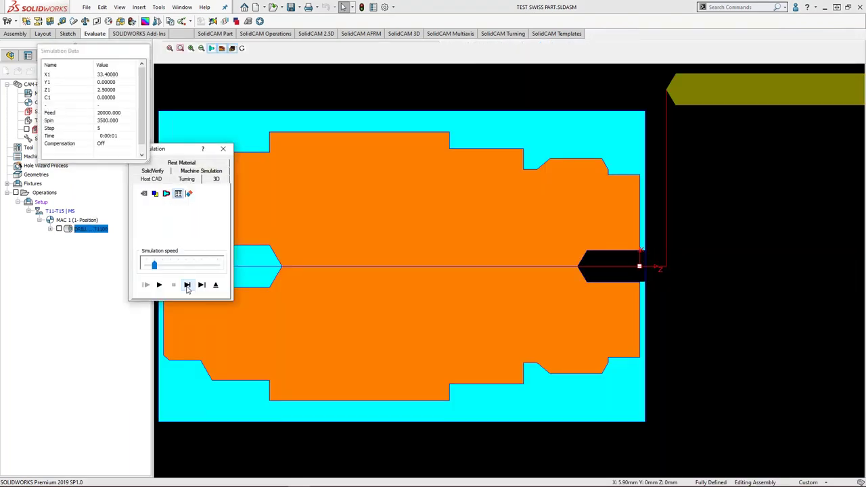
scroll(640, 193, down, 1)
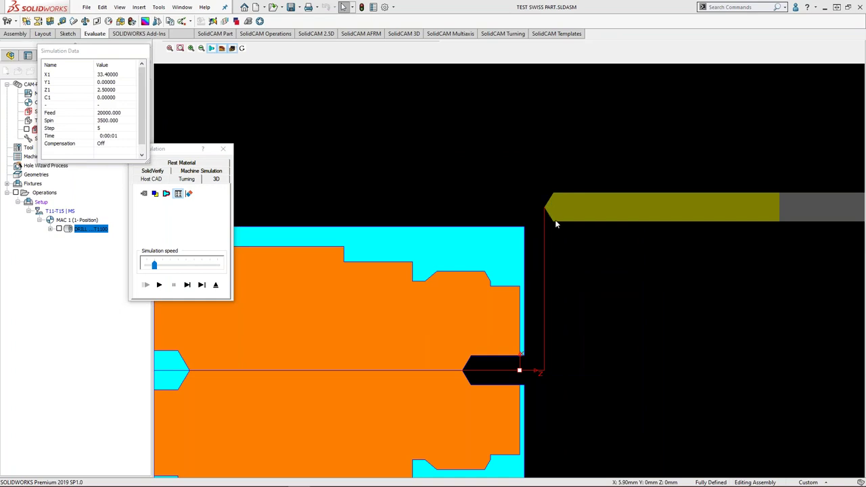
click(224, 150)
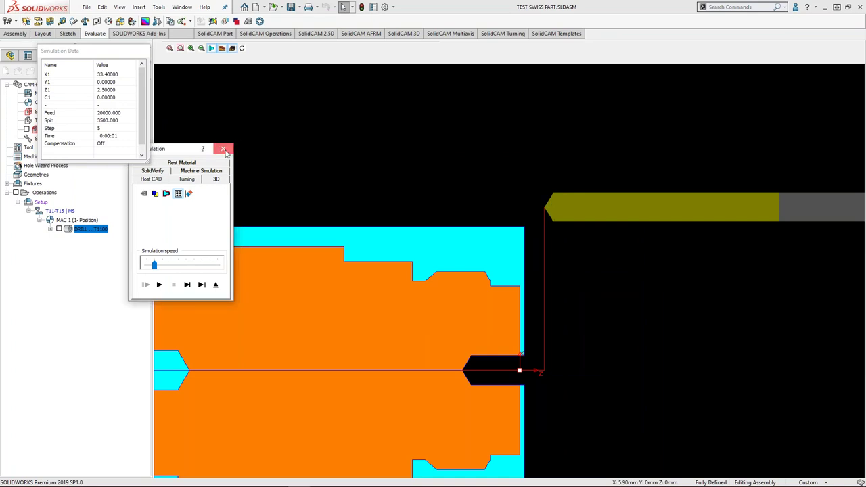
Step: Inspect the mounted drill's position relative to the part and the gang tool blocks in the machine preview
click(393, 147)
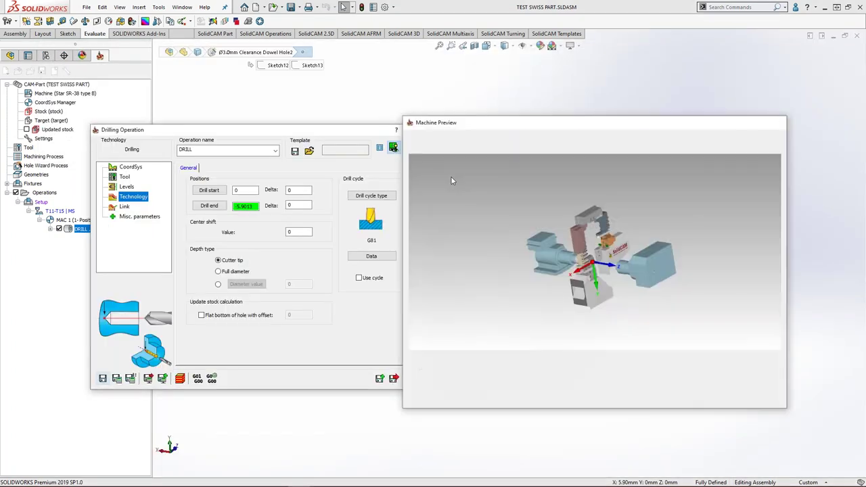
scroll(520, 256, up, 5)
scroll(549, 239, up, 2)
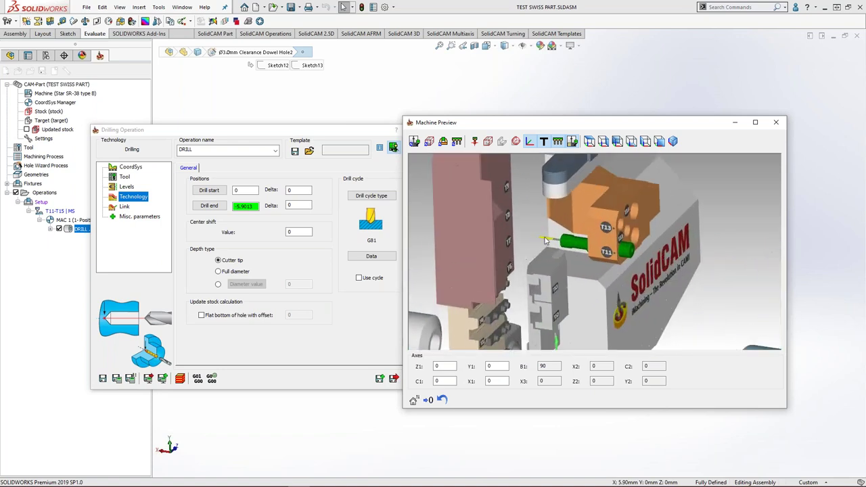
scroll(542, 241, down, 2)
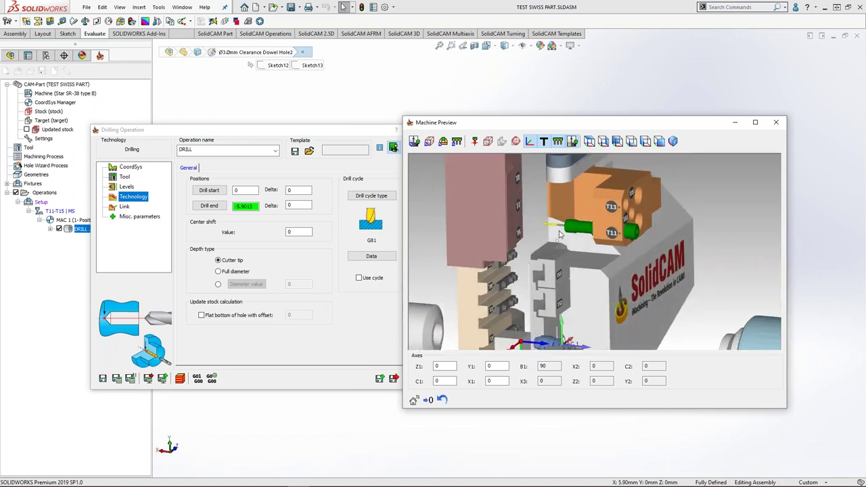
drag(533, 229, 577, 270)
scroll(576, 269, up, 1)
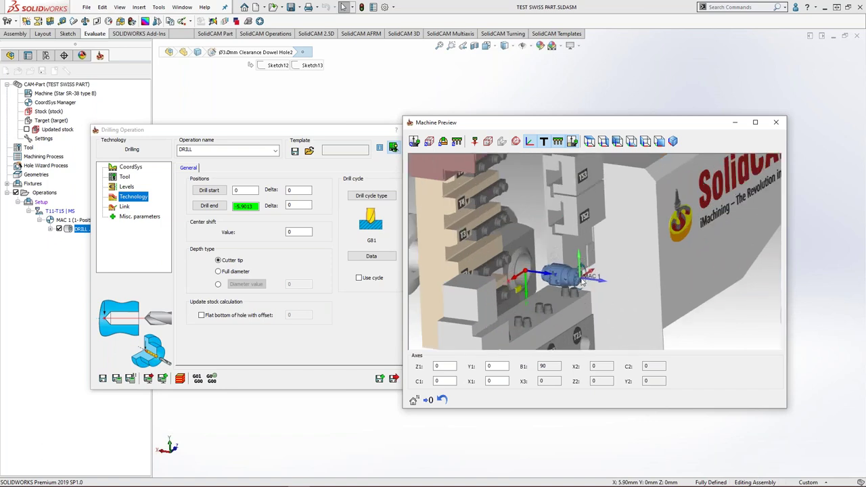
scroll(600, 286, up, 1)
scroll(596, 278, down, 2)
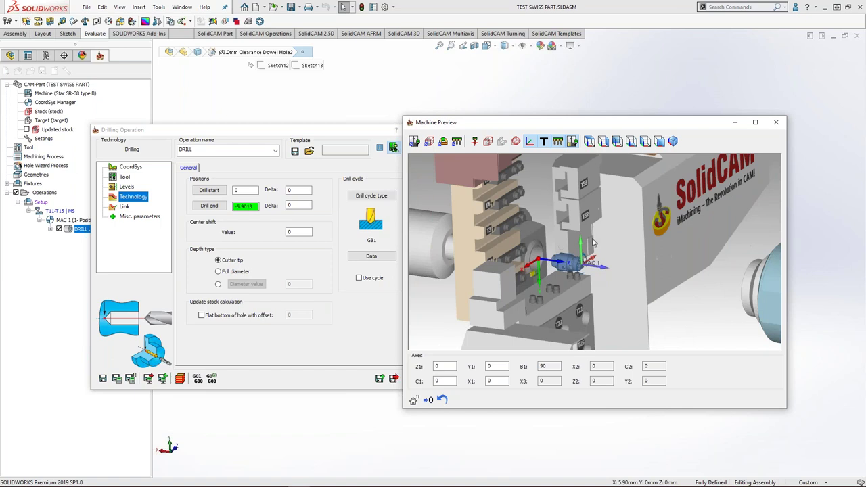
middle_drag(589, 198, 535, 231)
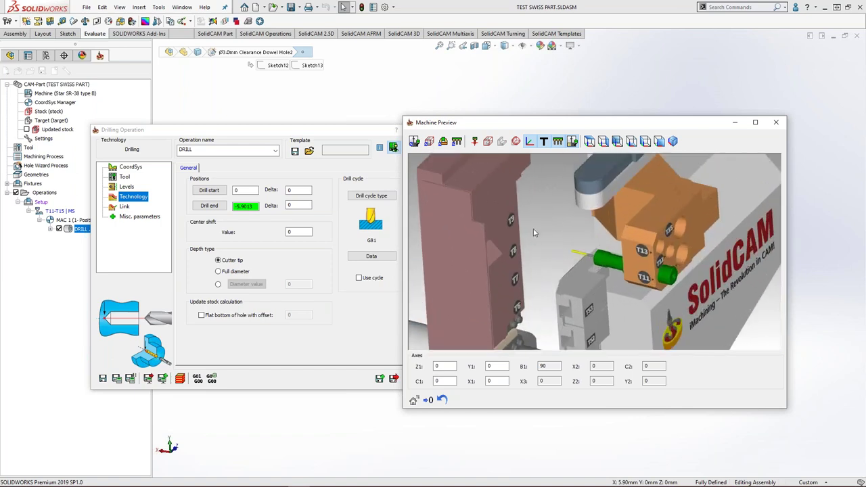
scroll(533, 233, down, 1)
scroll(583, 315, down, 3)
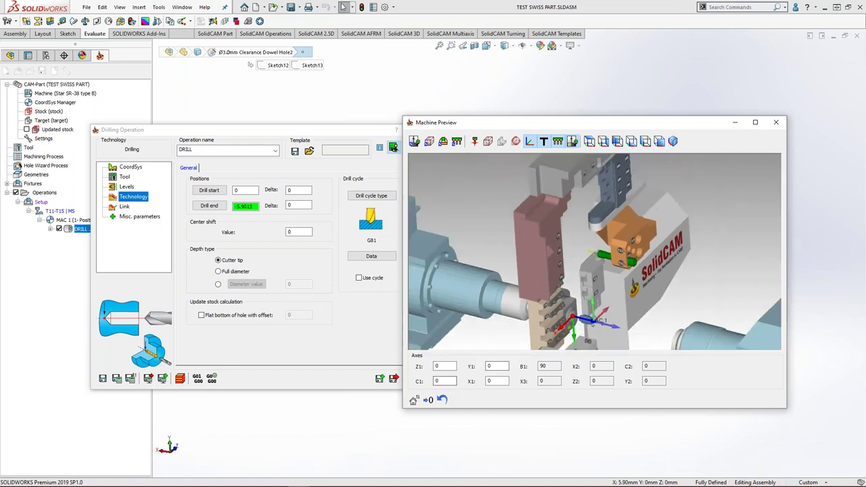
click(775, 123)
Step: Check the drilling operation's link settings, exit the operation, and add a Face turning operation
click(123, 208)
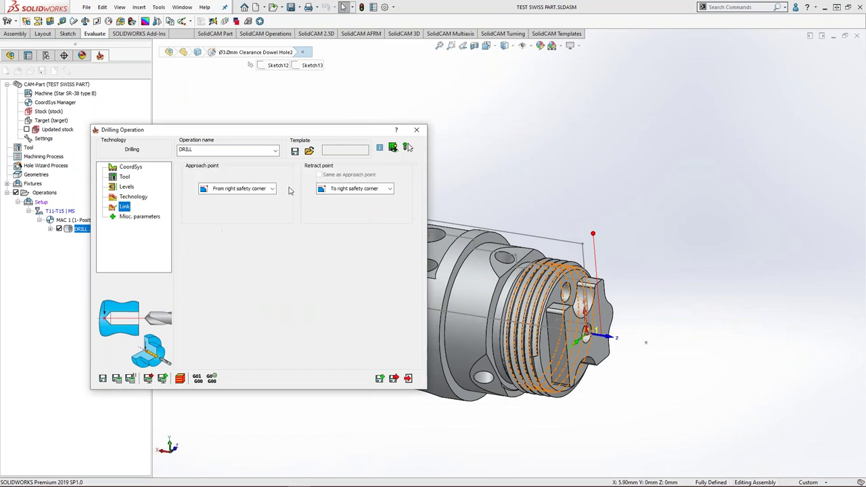
click(399, 373)
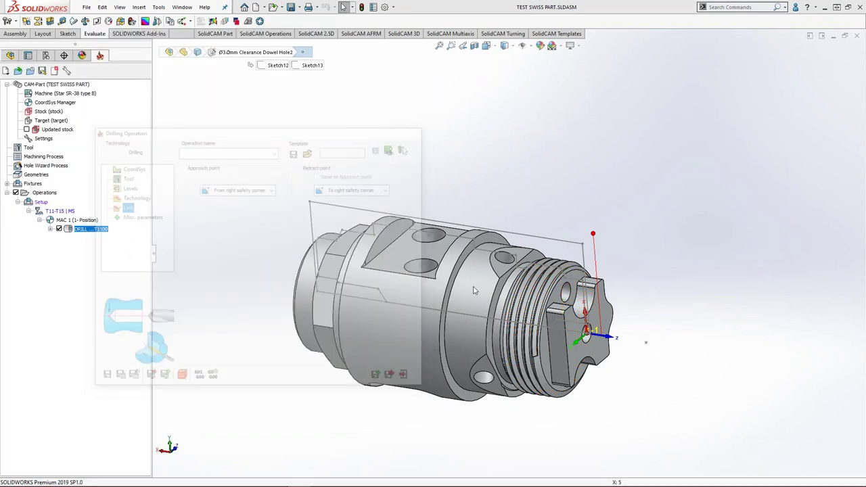
right_click(50, 196)
mouse_move(115, 224)
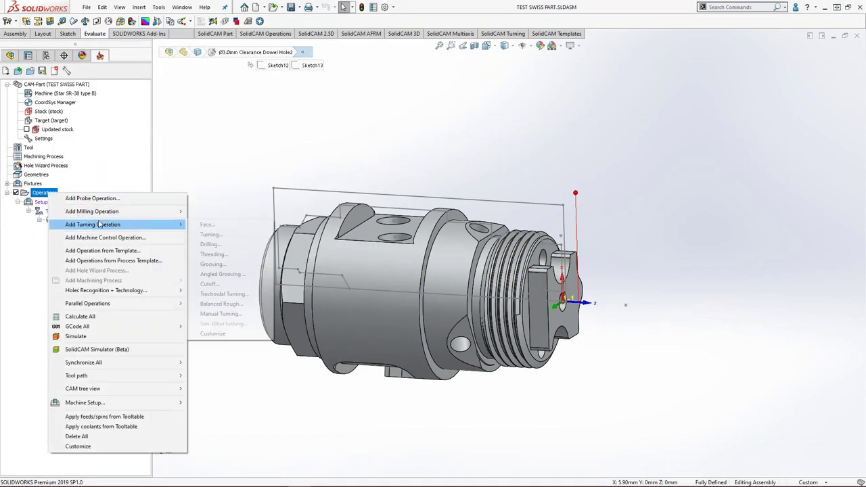
click(223, 227)
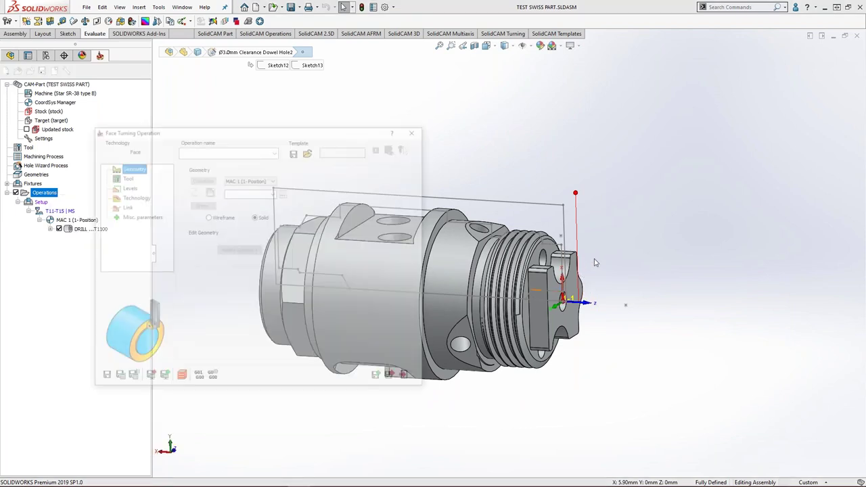
Step: Define the face turning geometry as a chain from the part's front face, named turn_on_solid
click(211, 192)
scroll(549, 281, down, 5)
click(457, 317)
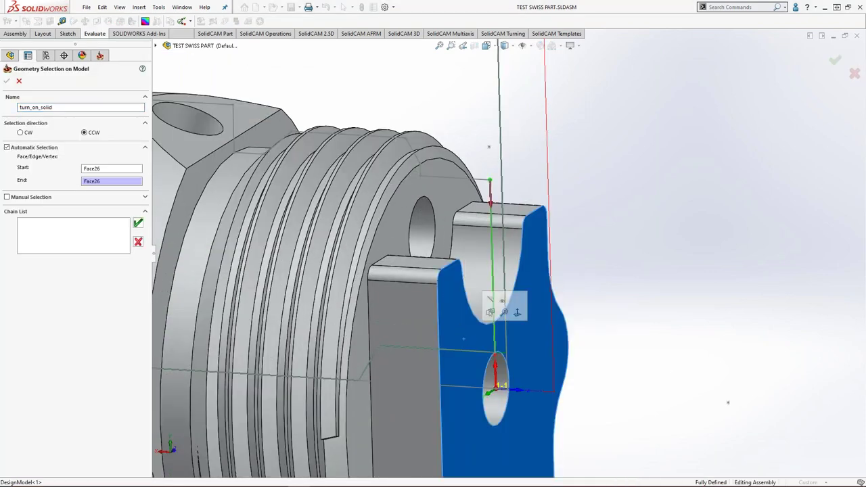
scroll(461, 338, up, 2)
click(138, 224)
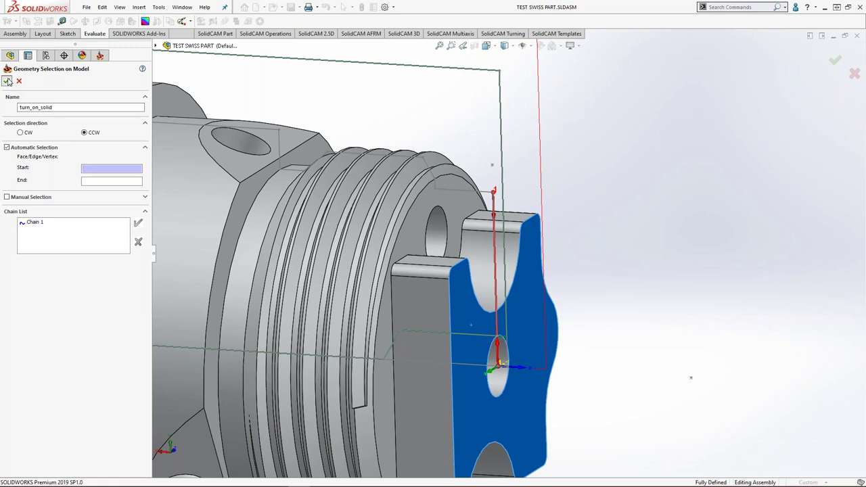
click(7, 81)
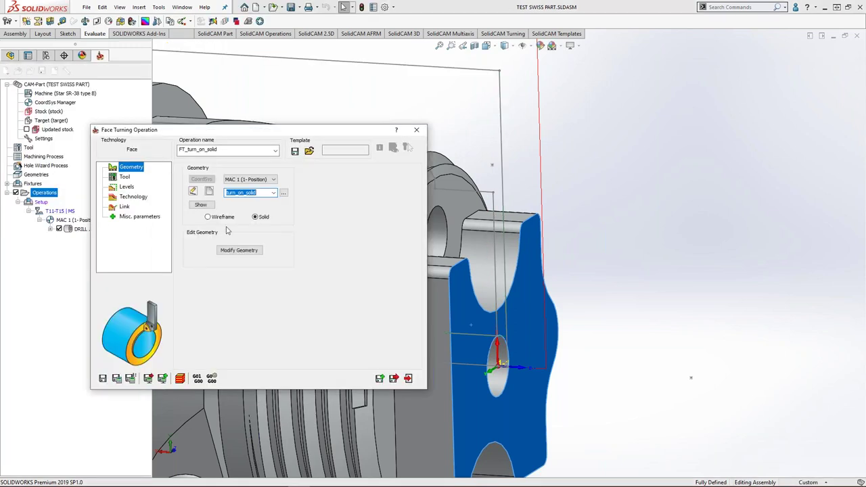
Step: Add a new turning tool for the face turning operation, with the mounting view shown
click(124, 177)
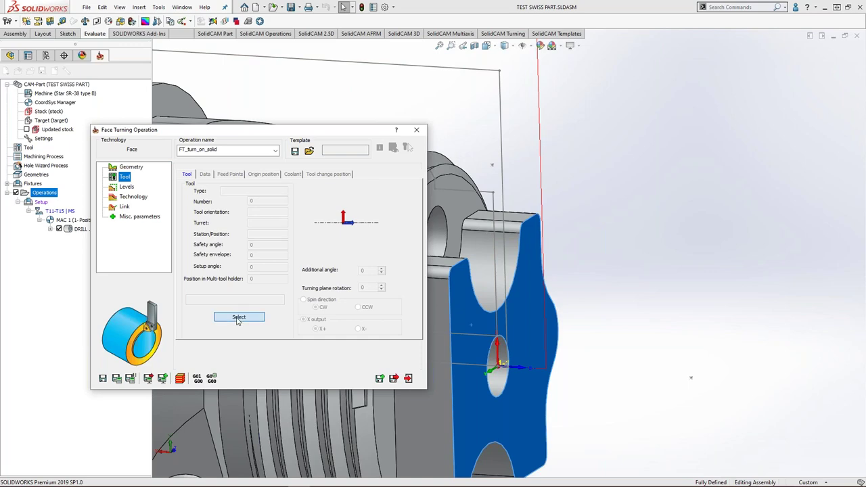
click(238, 317)
click(393, 161)
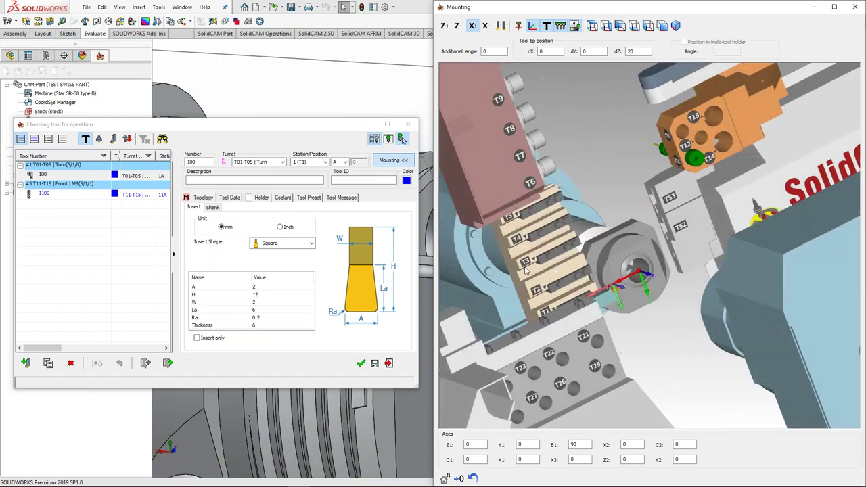
click(27, 364)
click(185, 180)
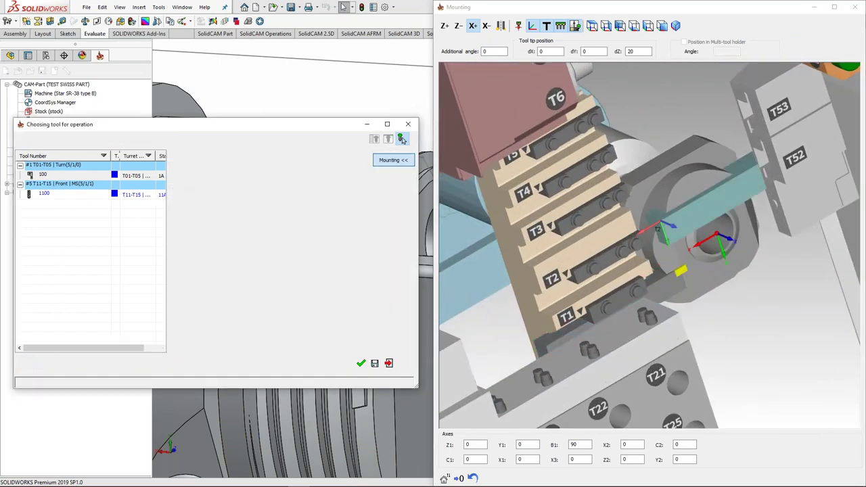
Step: Set the new turning tool's tip position to dX 0 and dZ 0
click(552, 52)
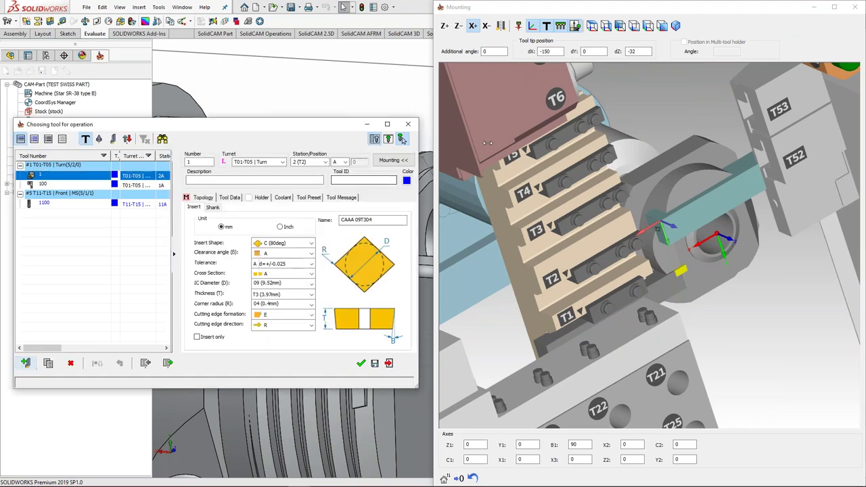
text(0)
double_click(637, 51)
text(0)
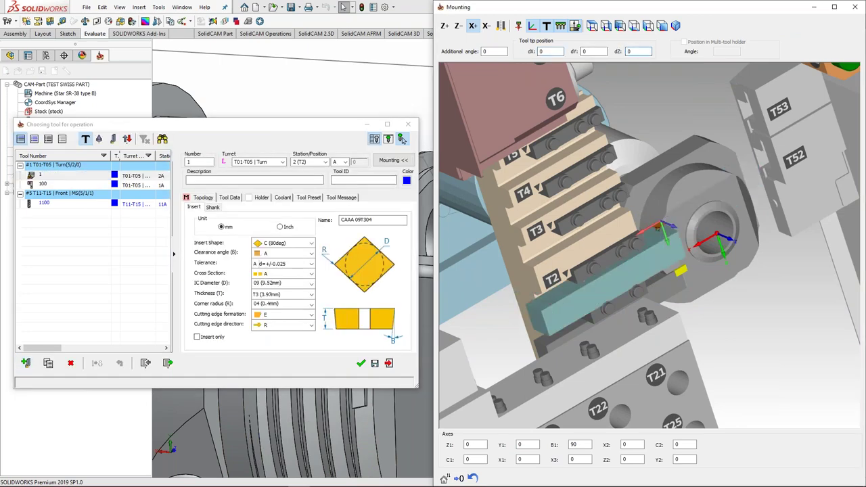
Step: Give the tool a D (55deg) insert with clearance angle C and an IC diameter of 07 (6.35 mm)
click(311, 242)
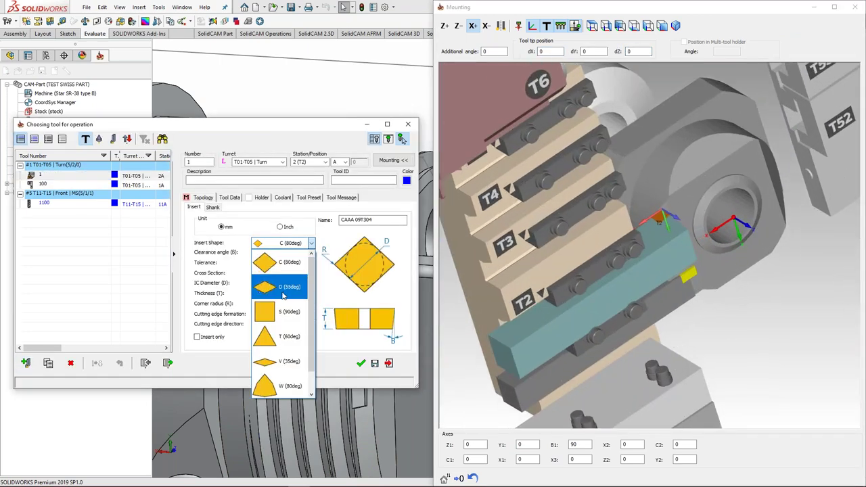
scroll(282, 284, down, 1)
click(282, 266)
click(282, 254)
scroll(281, 323, down, 1)
click(280, 276)
click(282, 283)
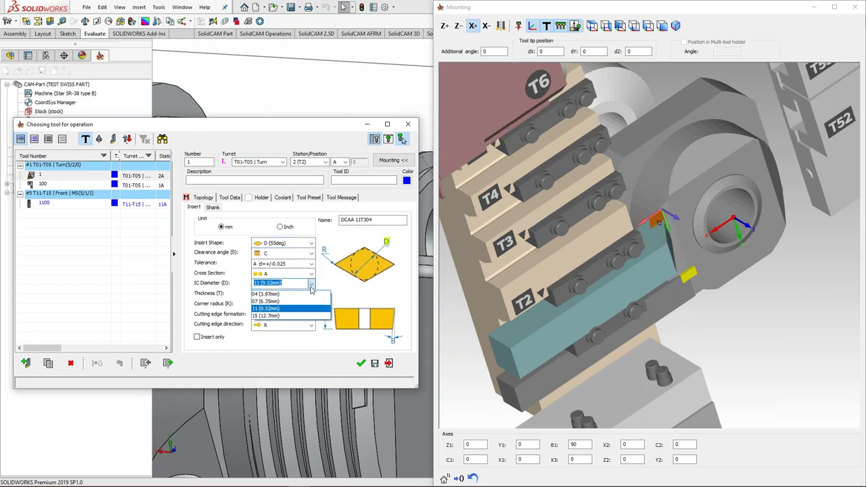
click(309, 299)
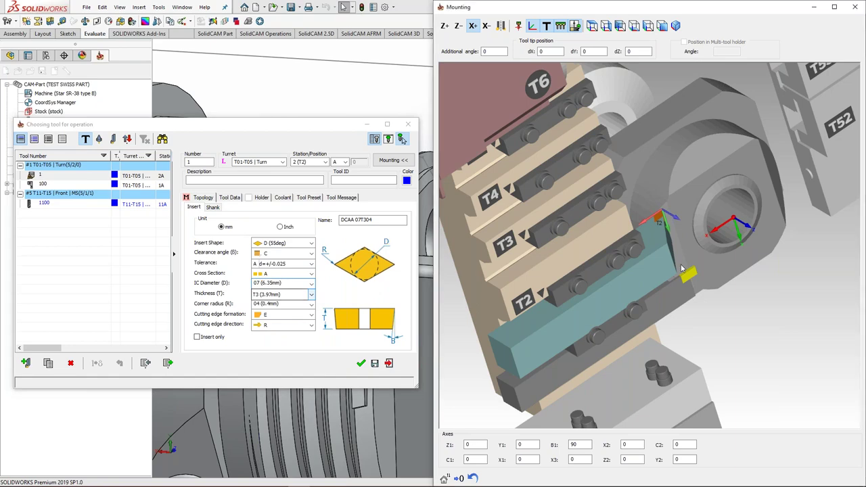
Step: Set the tool's shank height and shank width to 16 mm
click(213, 208)
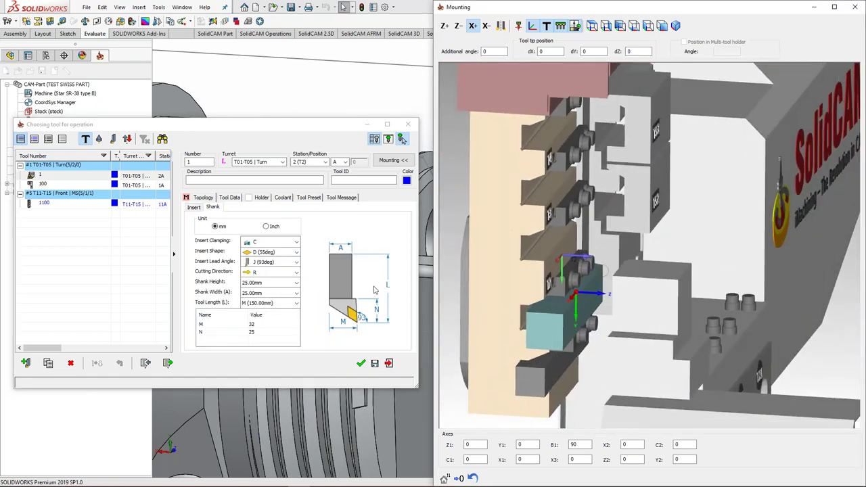
click(284, 283)
click(271, 300)
click(271, 294)
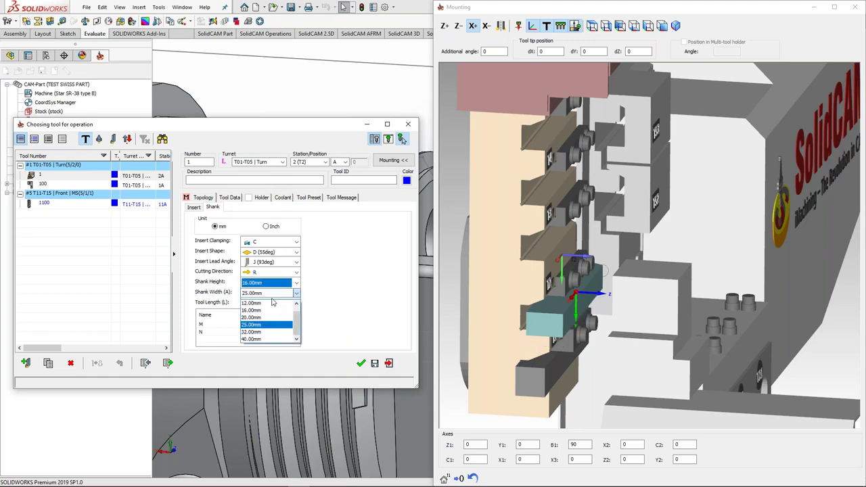
click(270, 312)
Step: Set the shank's M dimension to 16 so it fits the T2 slot, and renumber the tool to 200
middle_drag(718, 277, 624, 266)
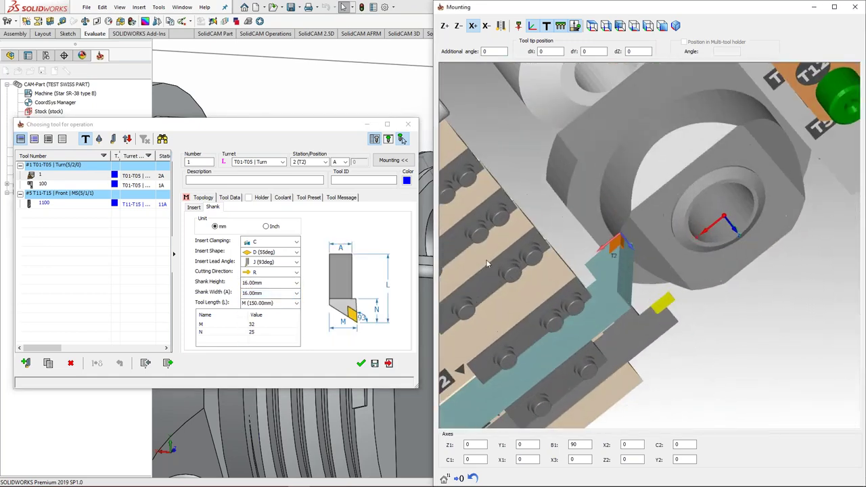
click(343, 327)
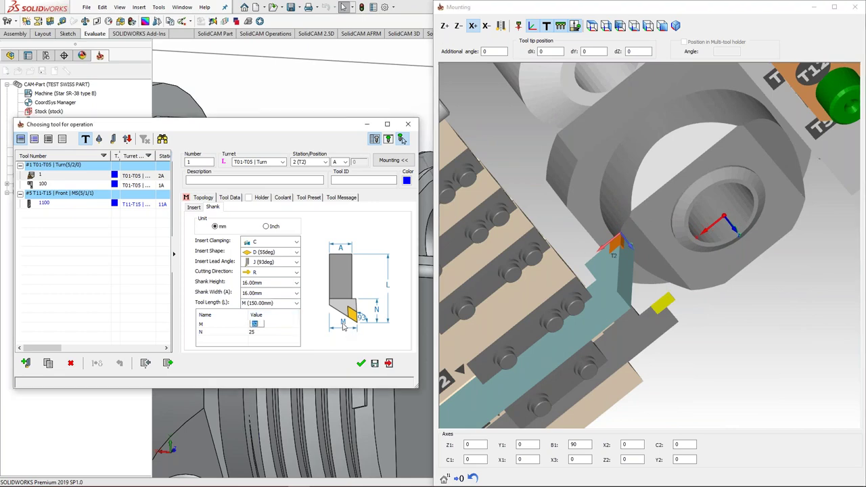
middle_drag(610, 217, 567, 300)
scroll(566, 300, down, 3)
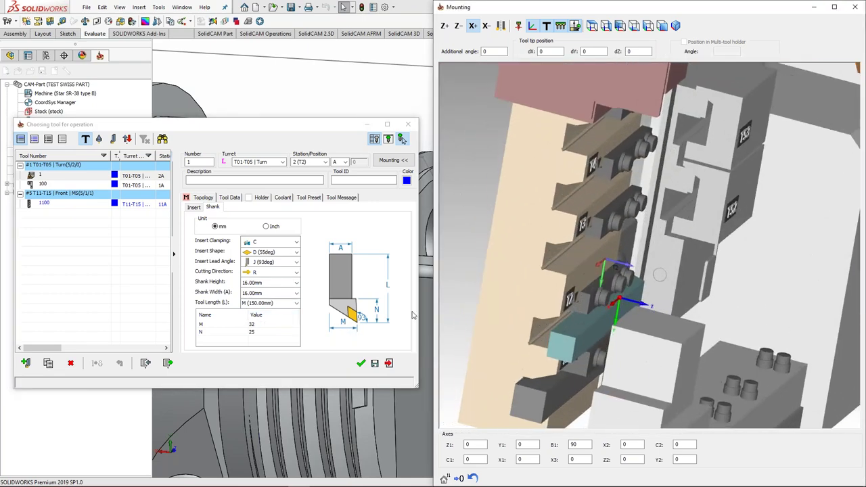
double_click(253, 328)
click(259, 324)
text(1)
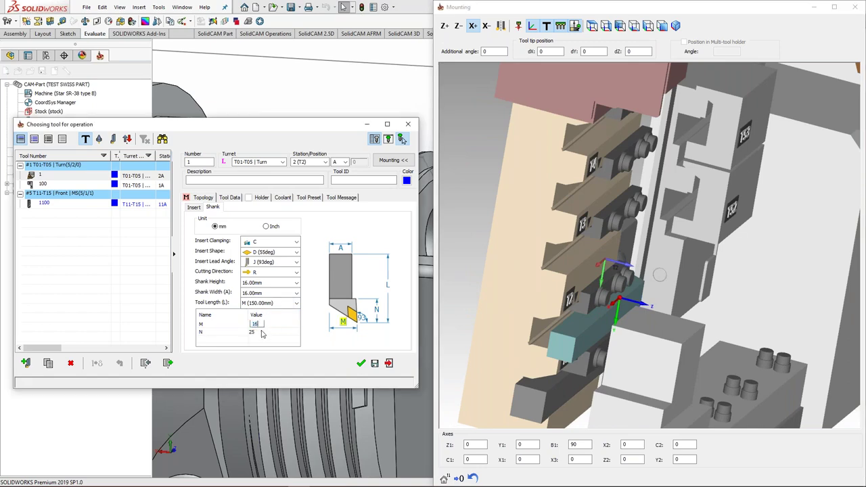
text(6)
middle_drag(502, 320, 630, 242)
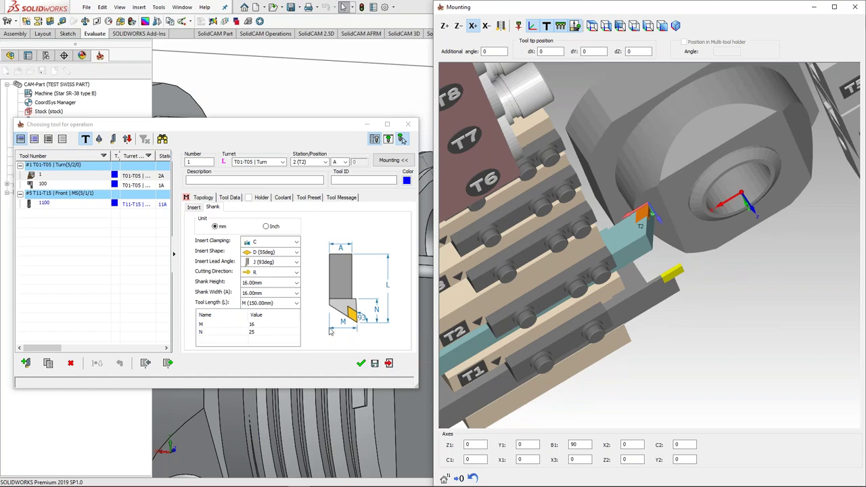
click(192, 163)
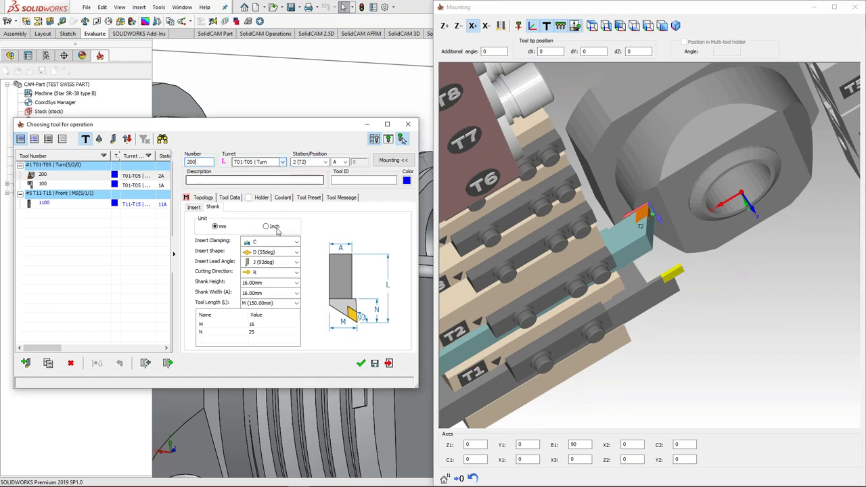
Step: Assign turning tool 200 to the face turning operation and enable its finish pass
click(361, 364)
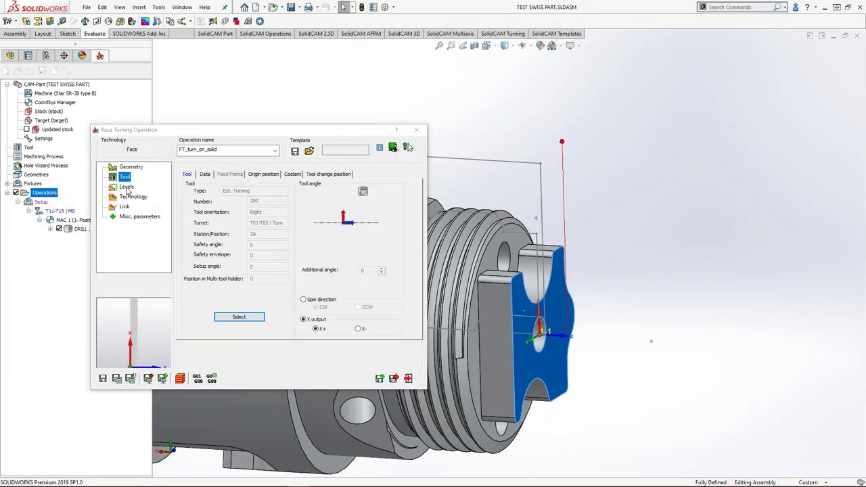
click(130, 197)
click(311, 274)
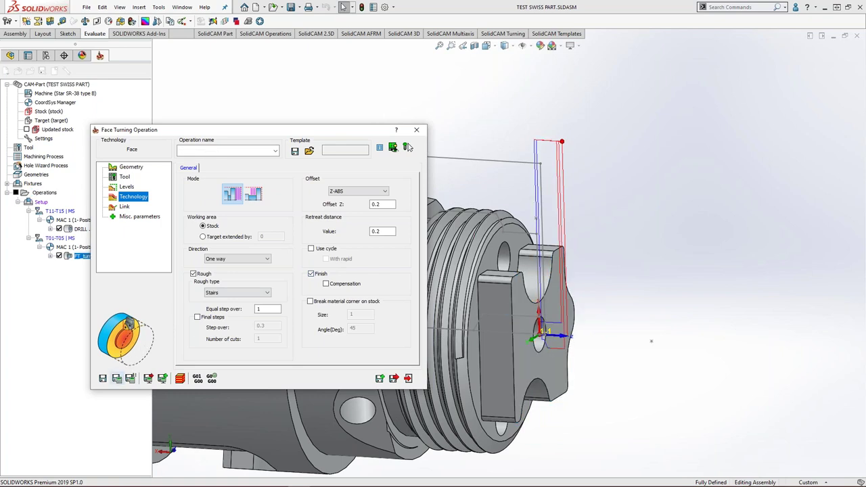
Step: Simulate the face turning toolpath step by step in the Turning simulation, and close the simulation
click(180, 379)
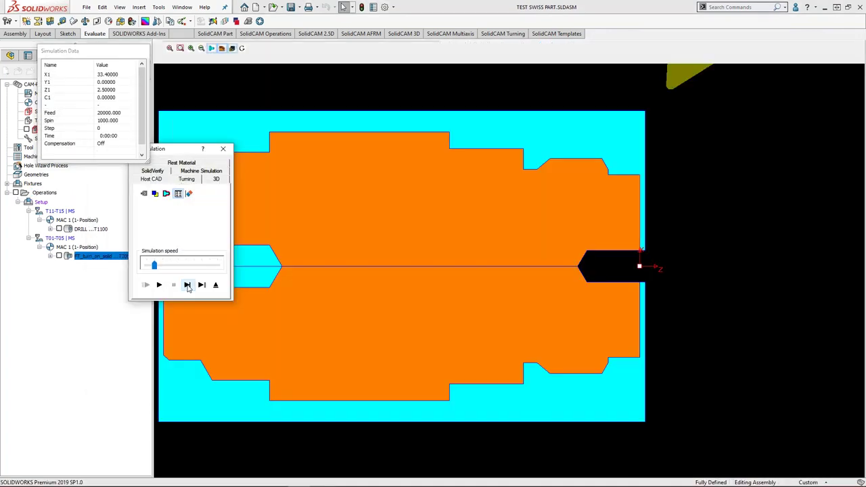
click(188, 285)
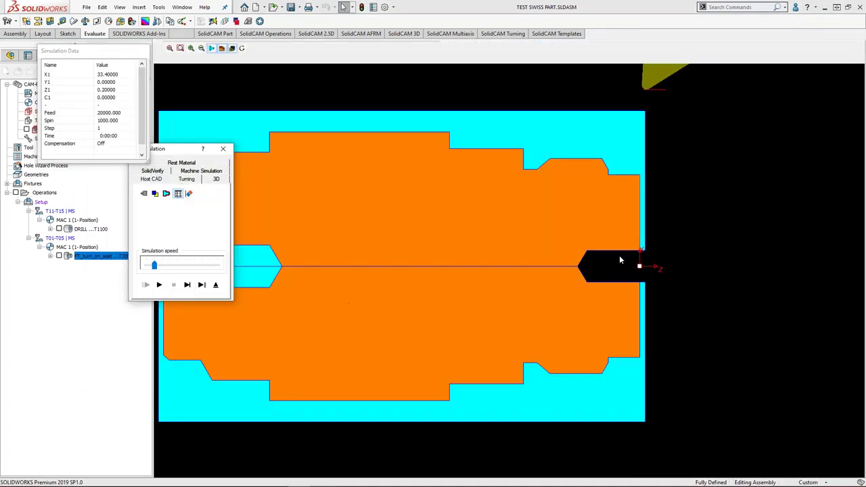
click(190, 286)
click(189, 286)
click(190, 286)
click(191, 286)
click(192, 285)
click(192, 286)
click(192, 286)
click(188, 285)
click(188, 285)
click(187, 285)
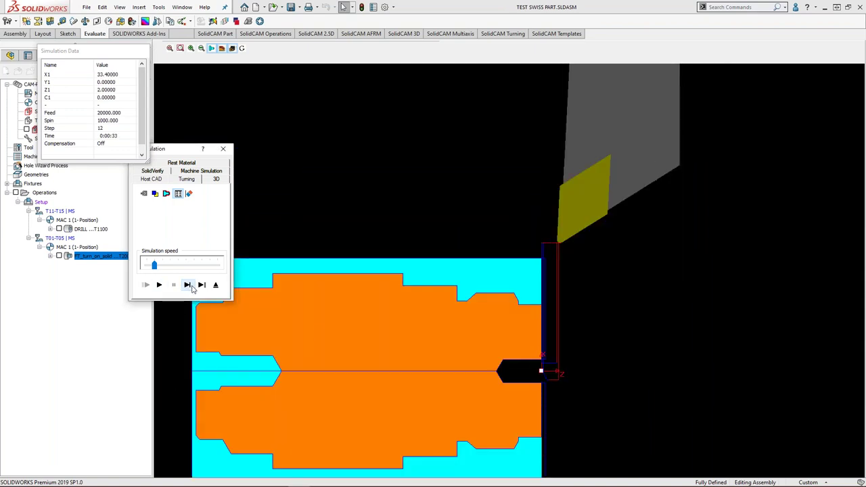
click(223, 149)
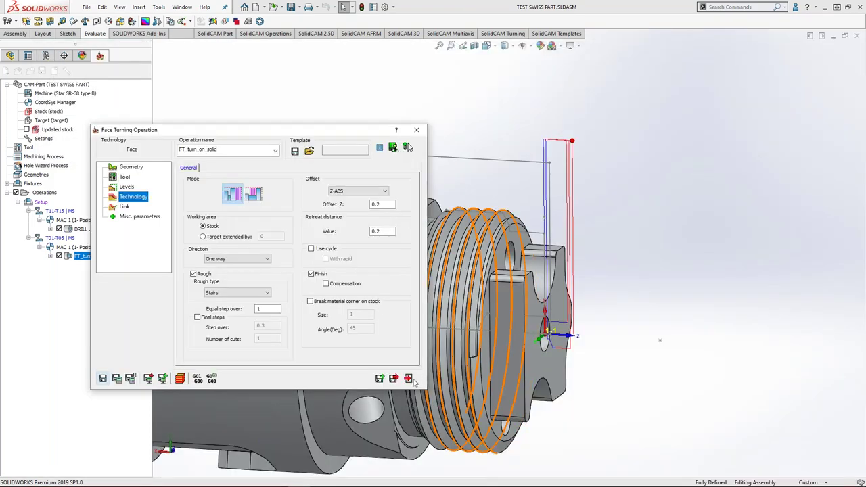
Step: Name the face turning operation MS - FACE and save and close it
click(409, 379)
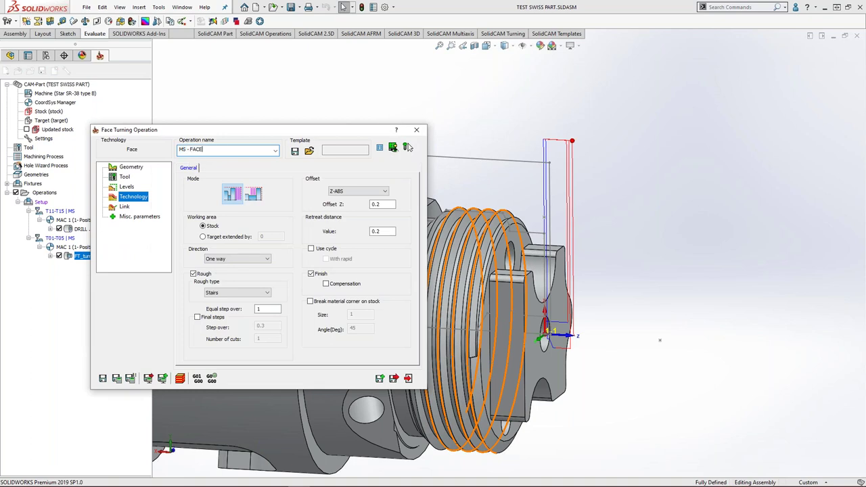
click(395, 380)
Step: Add a Turning operation after the MS - FACE operation
right_click(90, 258)
click(121, 209)
right_click(94, 261)
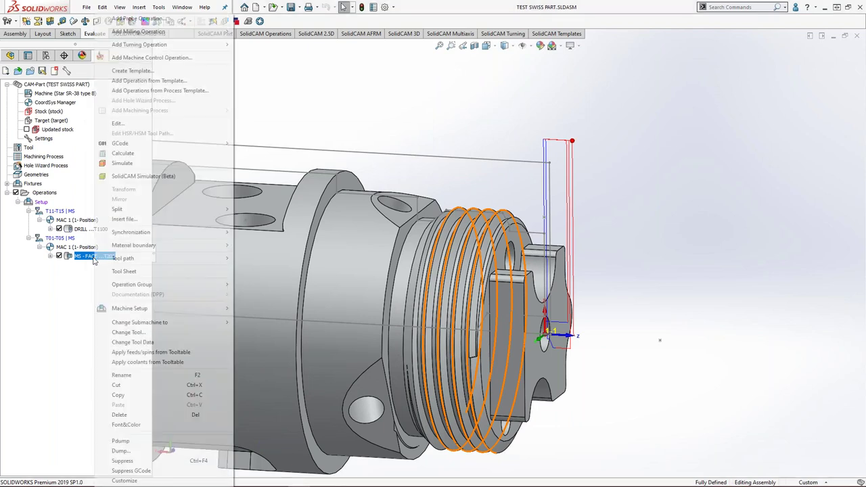
mouse_move(203, 42)
click(259, 57)
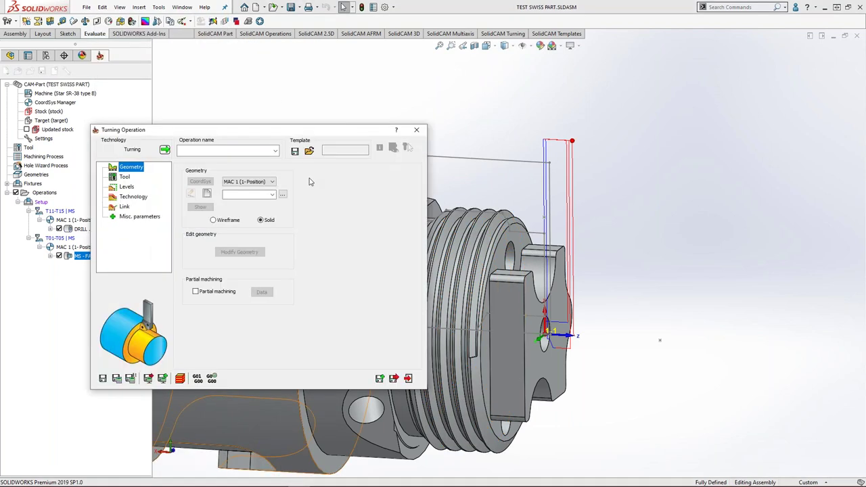
Step: Define the turning geometry in CW direction from the chamfer face at the thread's front end to the collar's front shoulder face
click(207, 194)
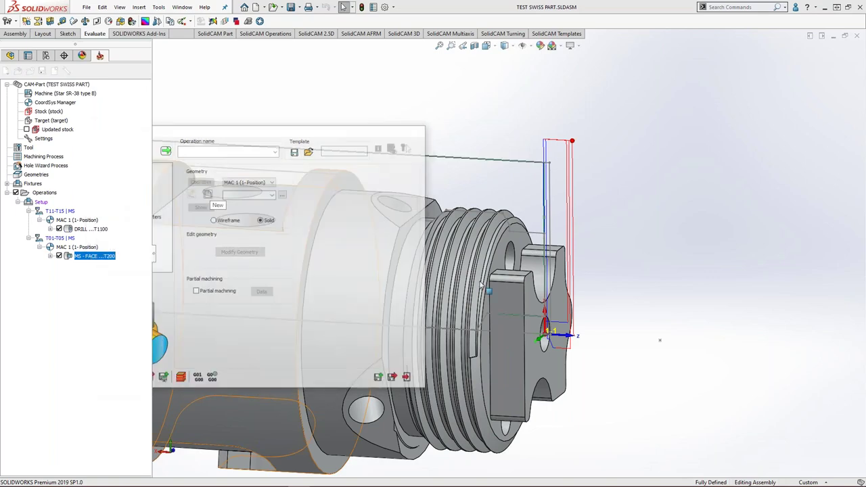
mouse_move(491, 250)
middle_down()
mouse_move(515, 217)
mouse_move(508, 232)
mouse_move(485, 237)
middle_up()
click(485, 237)
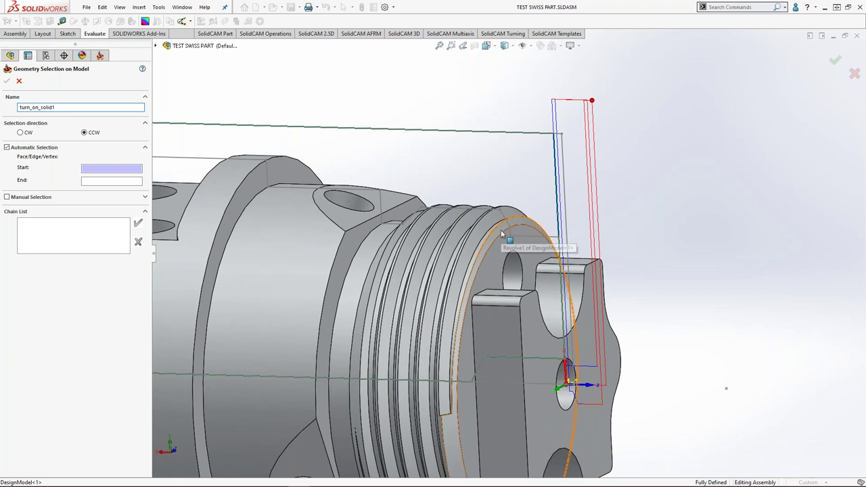
click(283, 176)
middle_drag(283, 176, 311, 189)
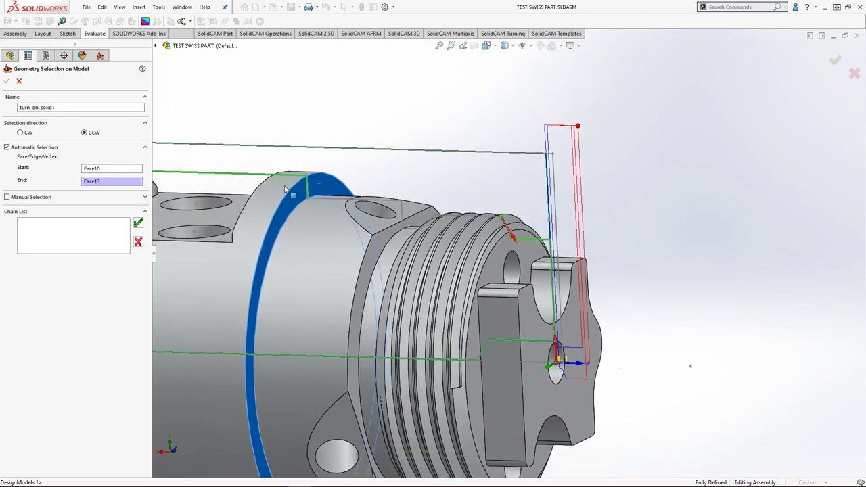
click(23, 133)
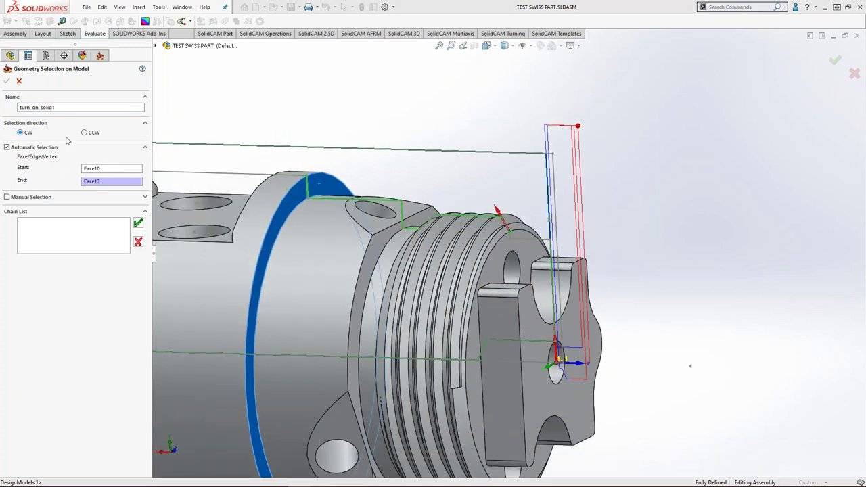
click(137, 225)
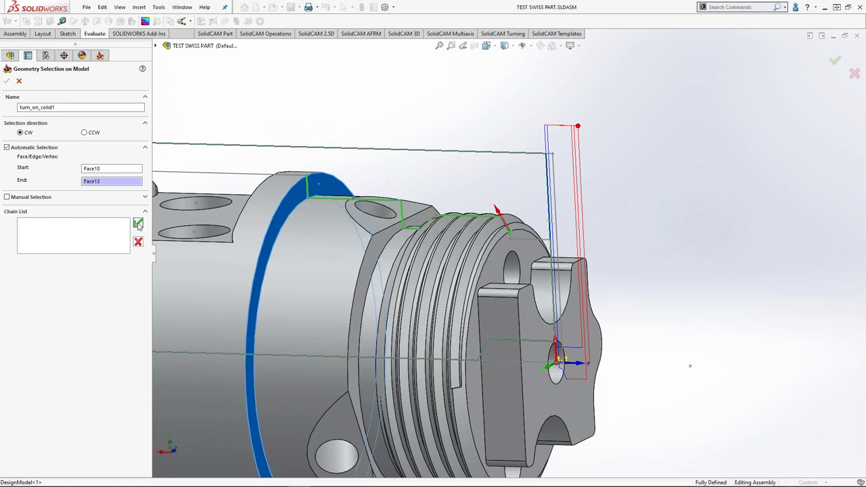
click(7, 81)
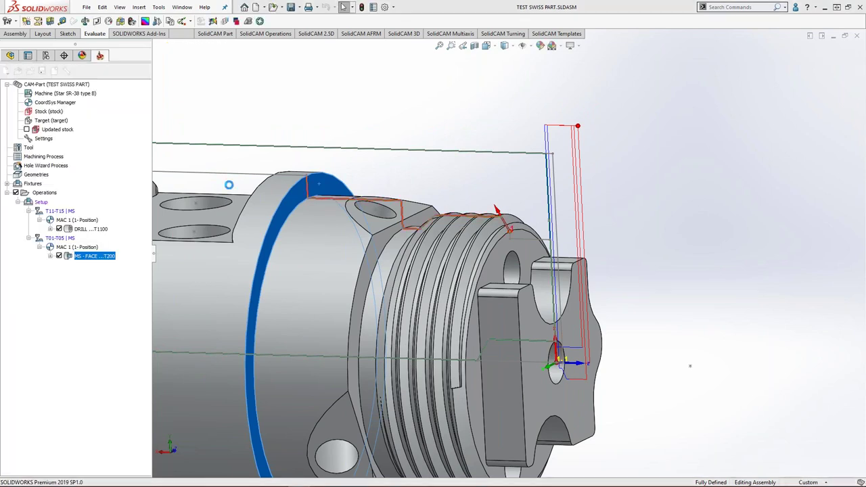
Step: Modify the geometry so the chain's start auto-extends to the stock along positive Z and its end also auto-extends to the stock
click(238, 253)
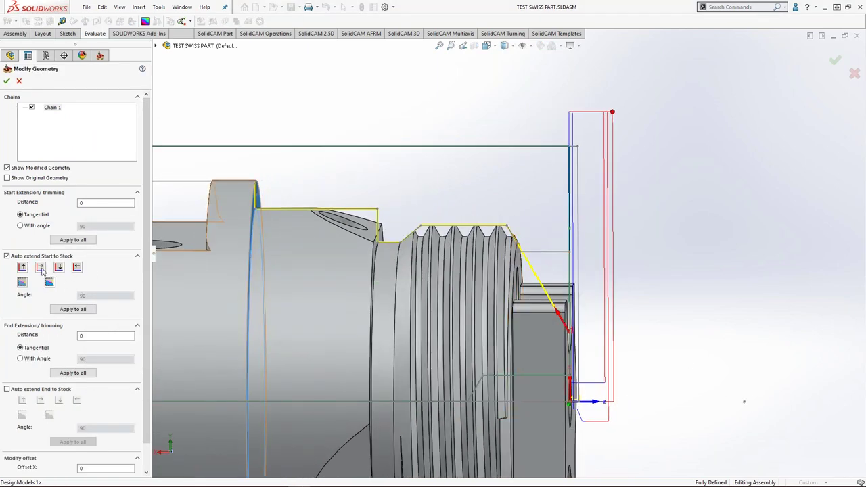
click(41, 267)
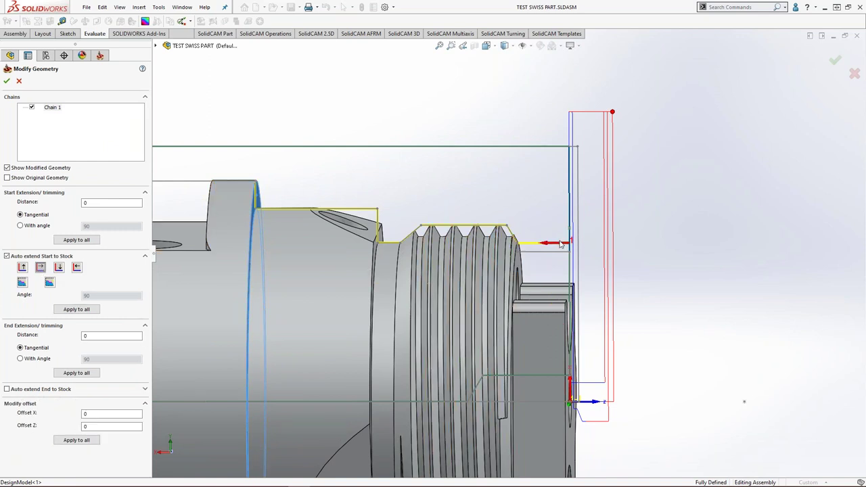
ctrl+middle_drag(340, 227, 447, 276)
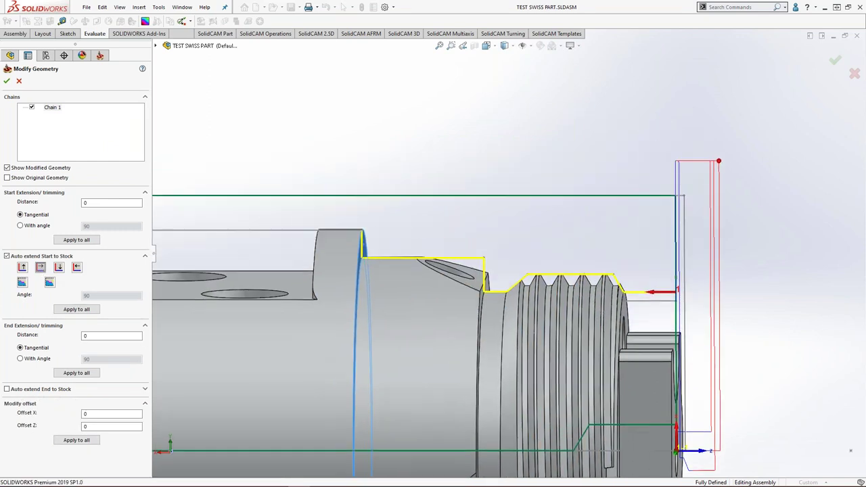
click(35, 391)
click(35, 388)
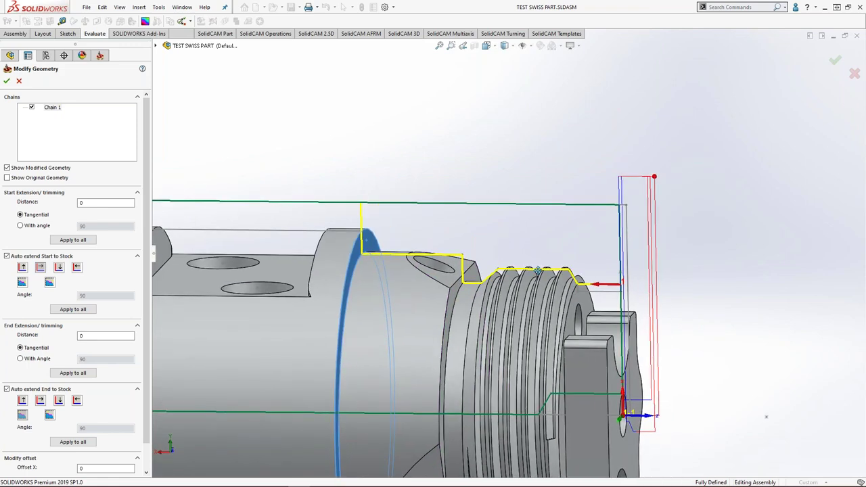
click(6, 81)
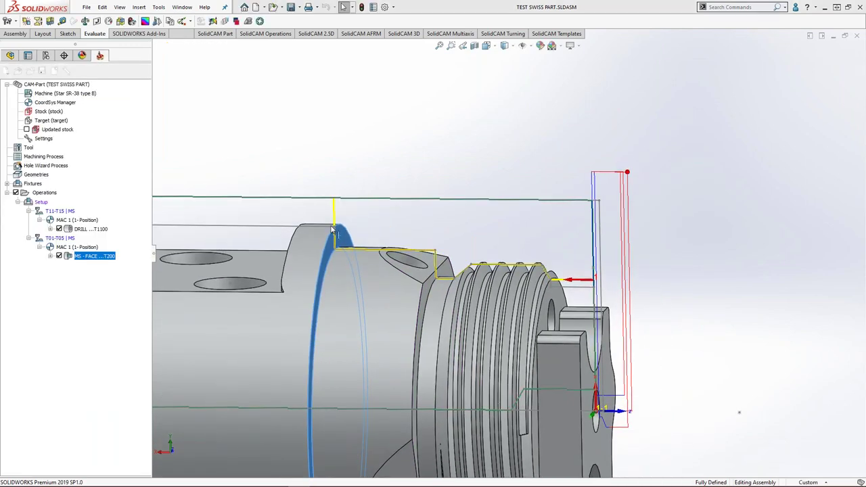
Step: Assign the existing external turning tool 200 to the turning operation
click(125, 177)
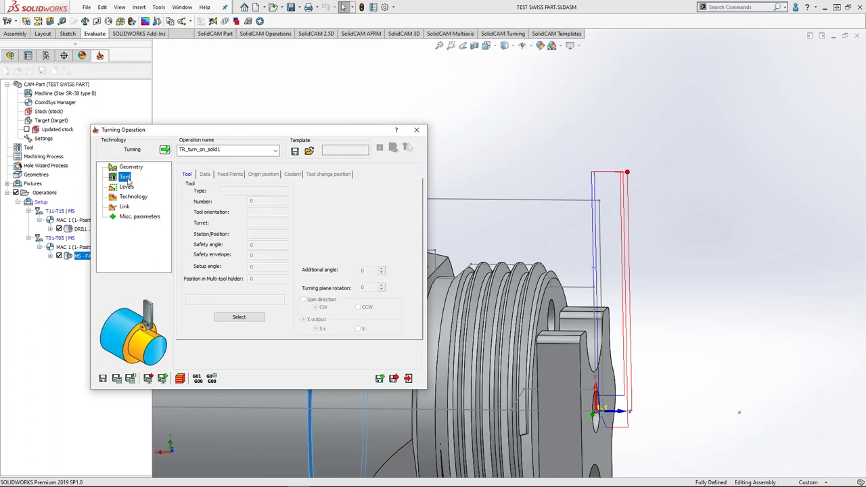
click(239, 317)
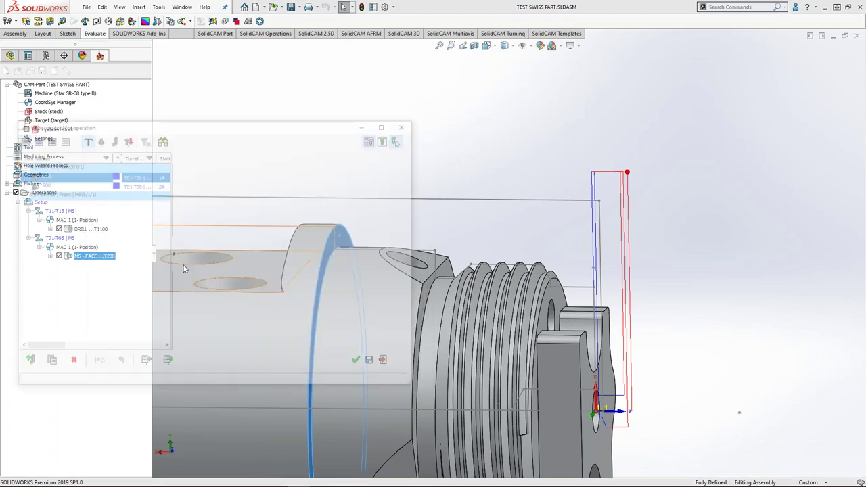
click(63, 187)
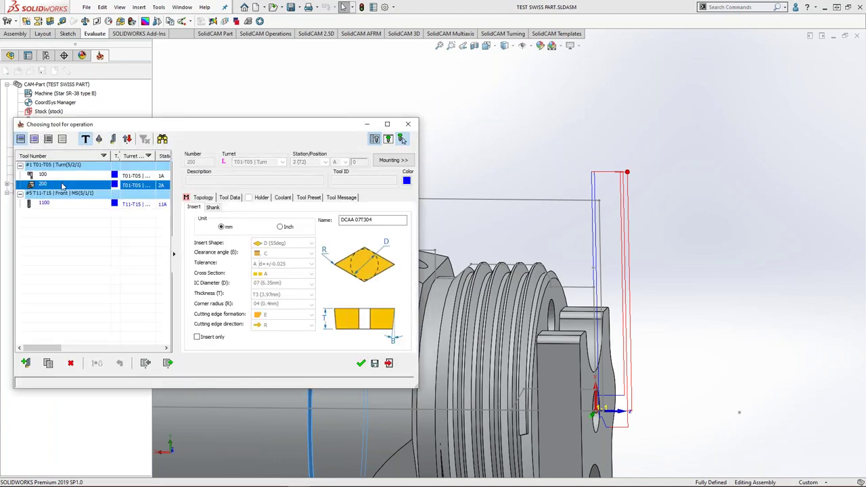
double_click(63, 185)
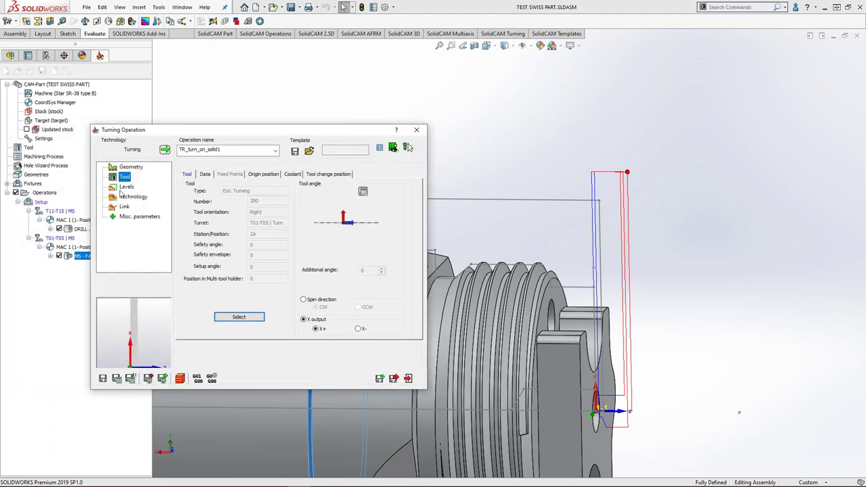
Step: Turn off adaptive step down for roughing, set the finish to ISO-Turning method, and inspect the calculated toolpath
click(133, 196)
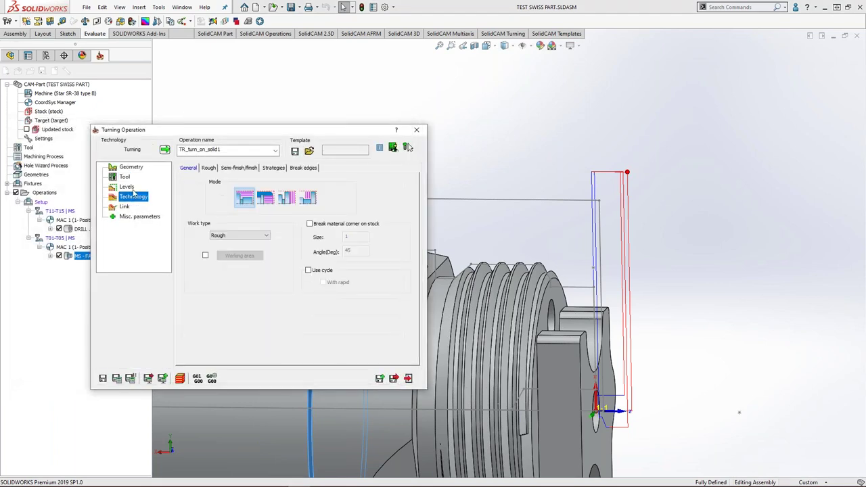
click(209, 168)
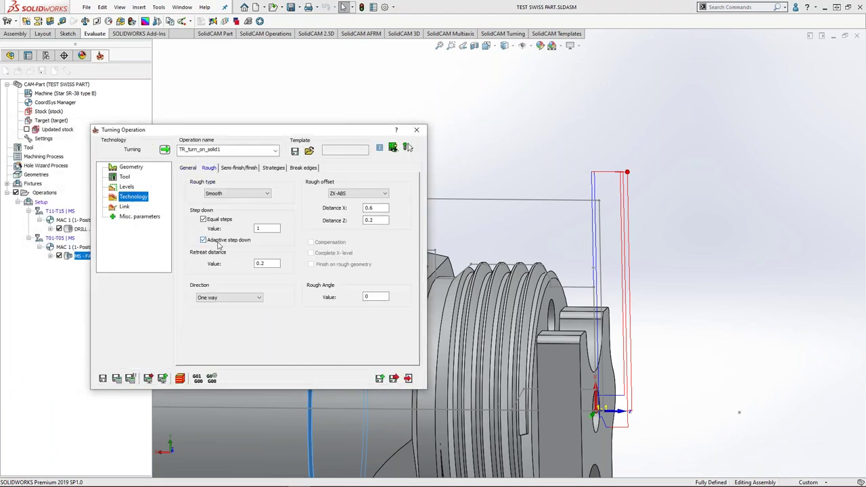
click(218, 242)
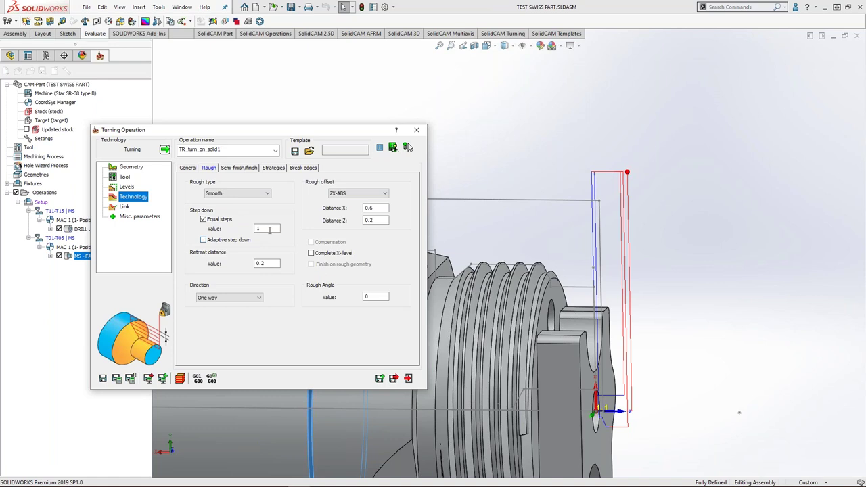
click(239, 168)
click(352, 195)
click(345, 213)
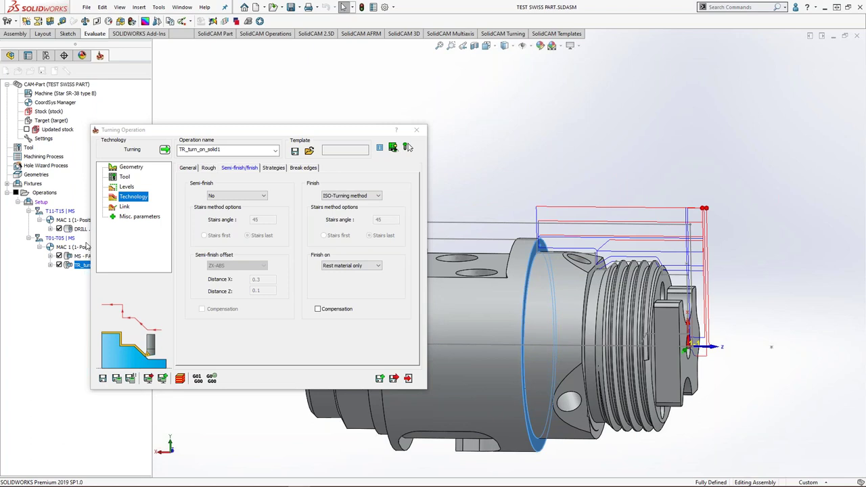
scroll(663, 234, down, 3)
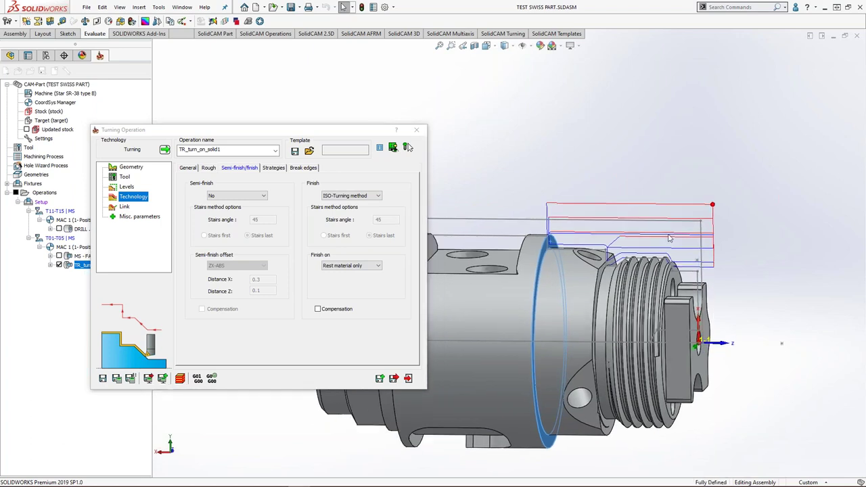
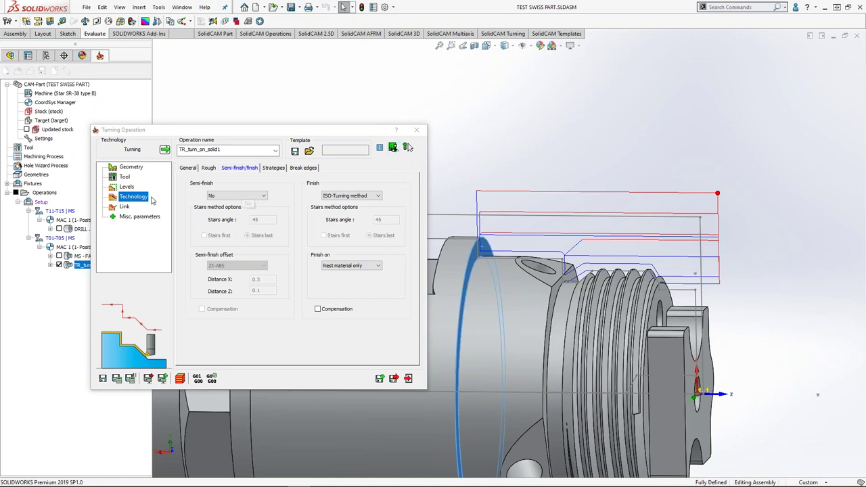
Step: Open the turning operation's machine preview and move the Z1 axis to -54 to examine the T2 tool against the part
click(393, 149)
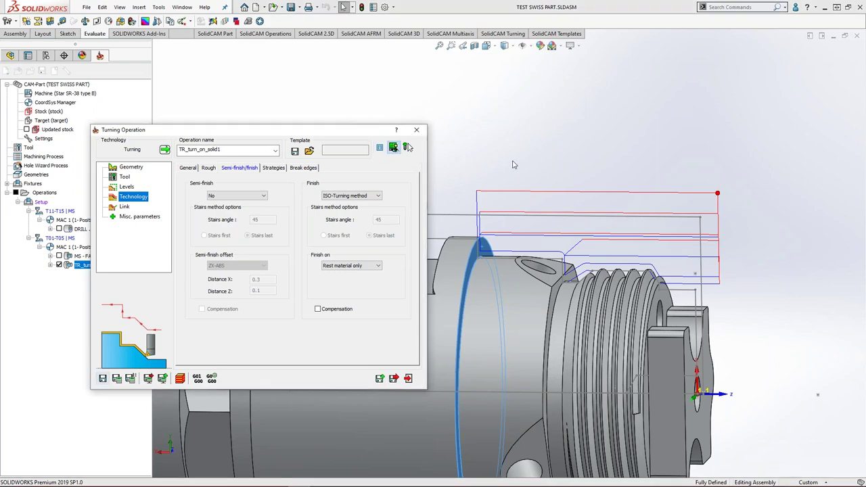
scroll(670, 224, up, 10)
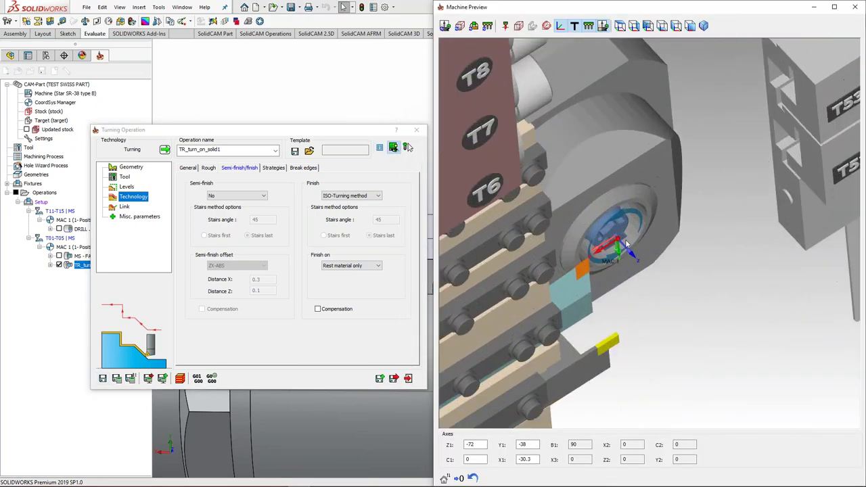
scroll(627, 245, up, 2)
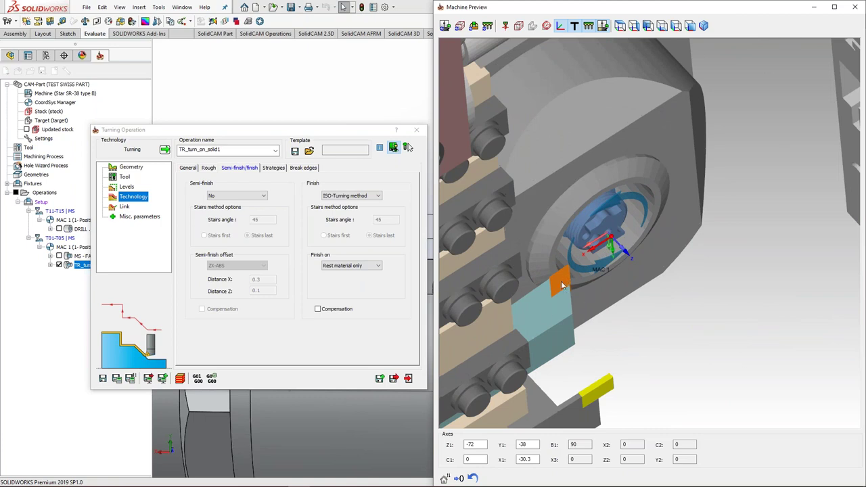
click(479, 447)
scroll(479, 448, up, 2)
scroll(478, 447, up, 1)
scroll(478, 448, down, 1)
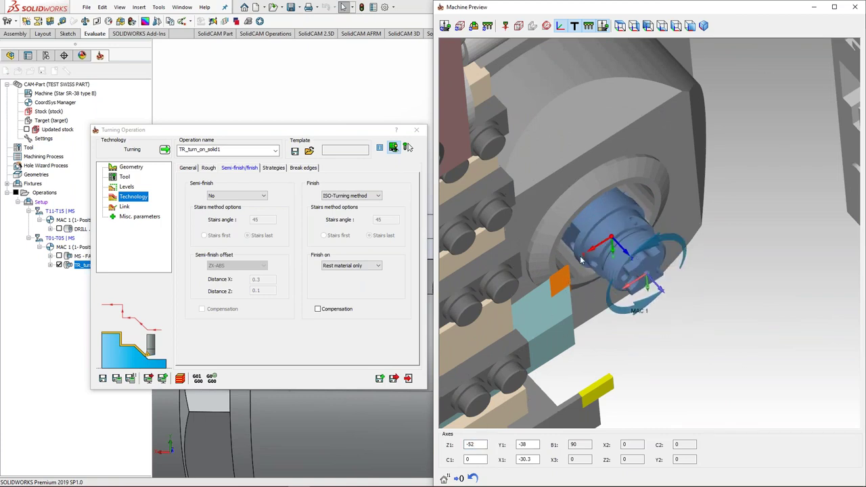
click(476, 446)
scroll(476, 446, up, 1)
scroll(477, 446, down, 2)
scroll(475, 444, down, 1)
click(497, 393)
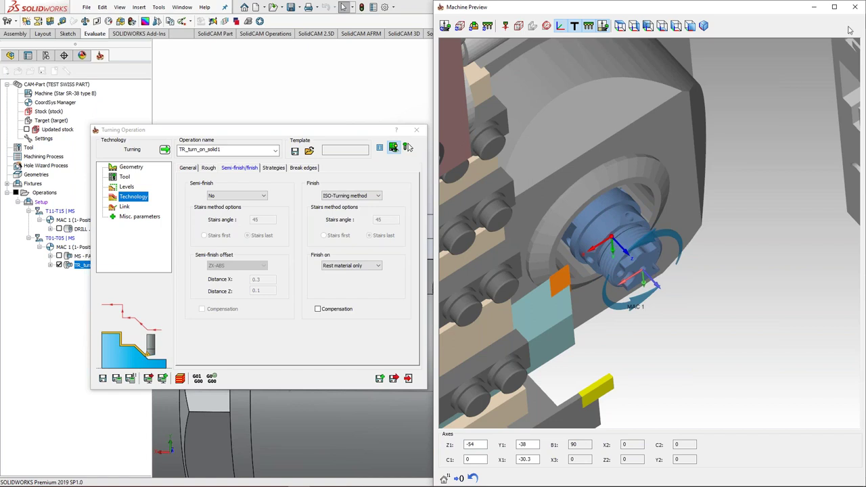
Step: Close the machine preview and simulate the turning operation's first roughing moves one at a time to inspect the remaining stock corner
click(855, 7)
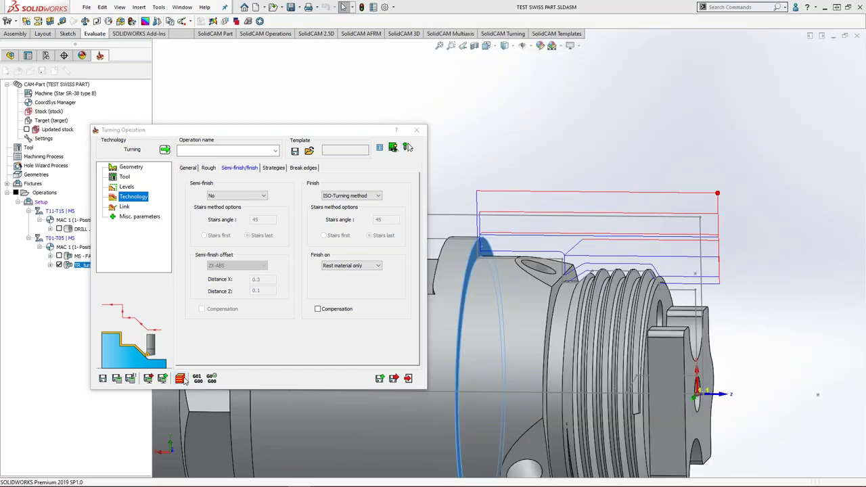
click(180, 379)
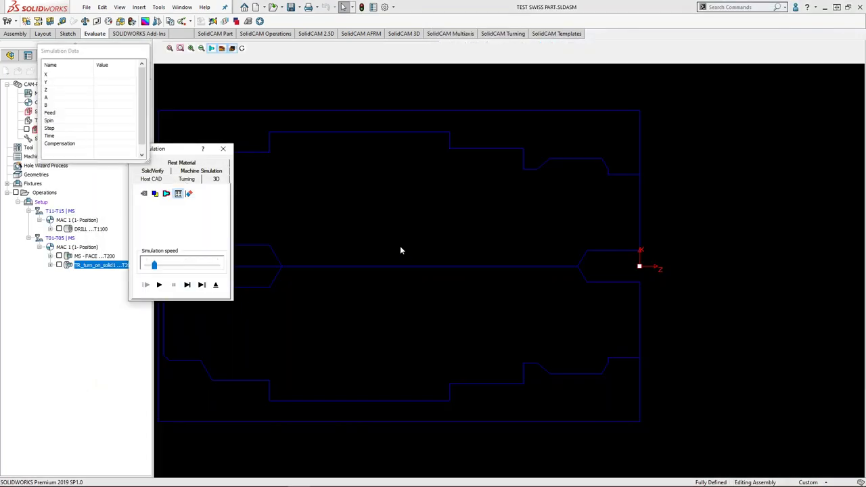
click(187, 285)
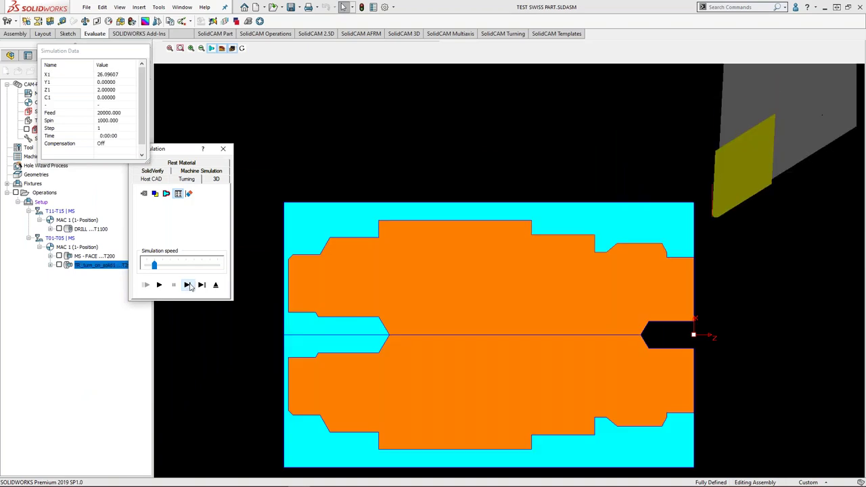
click(189, 284)
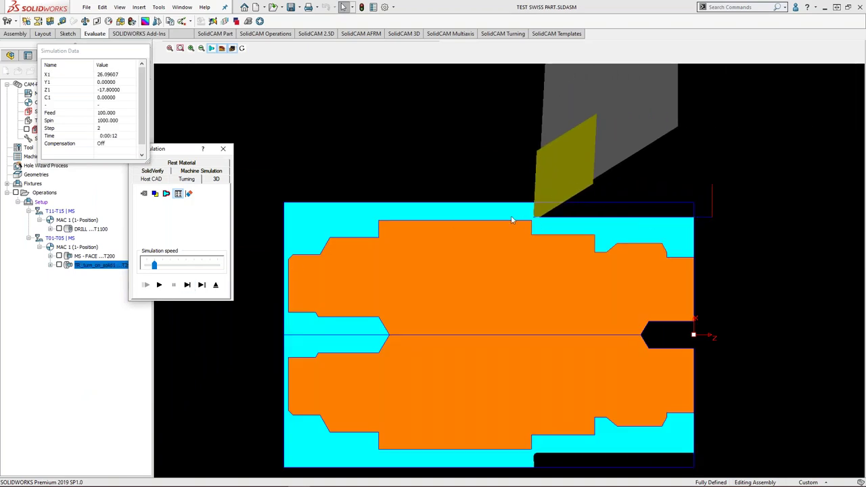
click(188, 285)
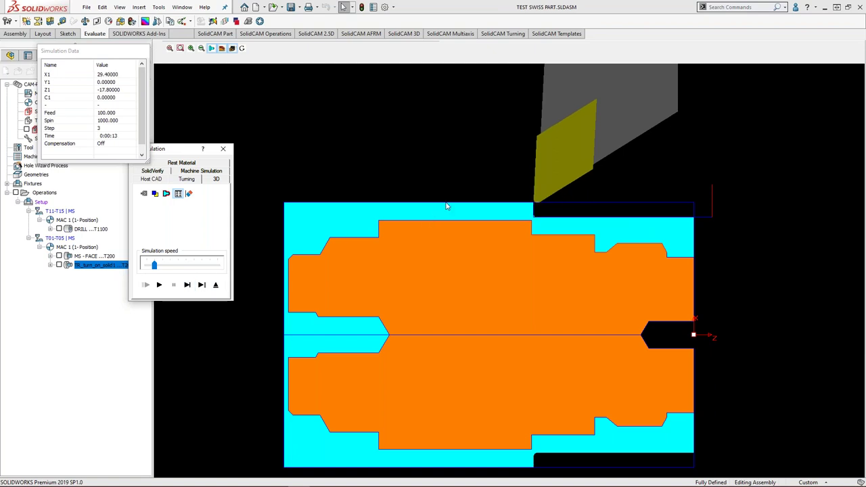
click(188, 285)
click(187, 285)
scroll(541, 203, up, 1)
middle_drag(551, 203, 543, 219)
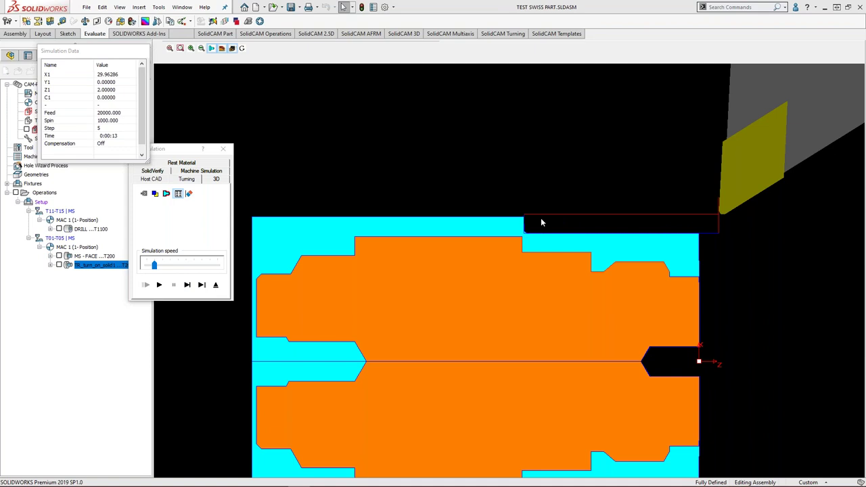
Step: Capture the simulation in the ShareX image editor, sketch a burr at the sharp stock corner, and close the simulation after inspecting that corner
key(ctrl+Print)
drag(240, 86, 702, 420)
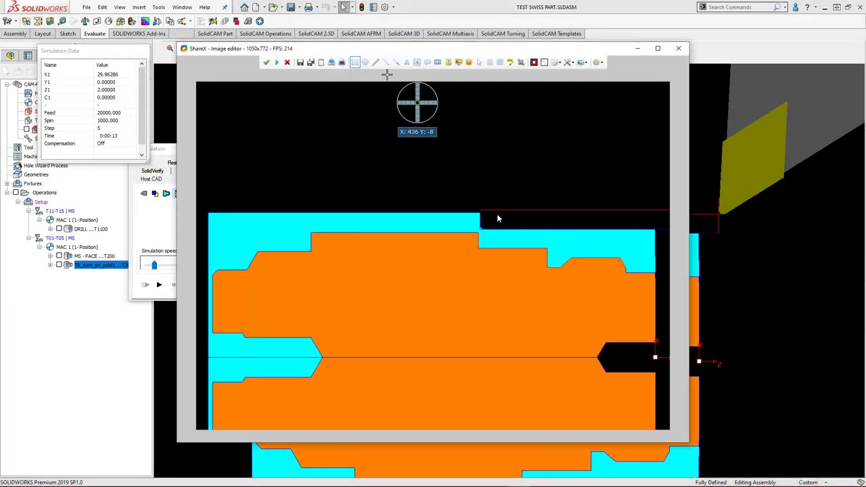
click(377, 62)
mouse_move(479, 211)
mouse_down()
mouse_move(472, 195)
mouse_move(472, 213)
mouse_up()
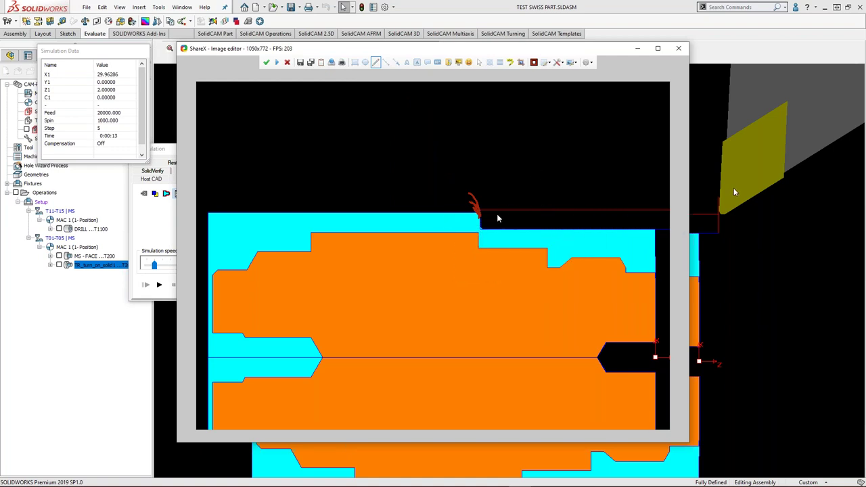
click(638, 50)
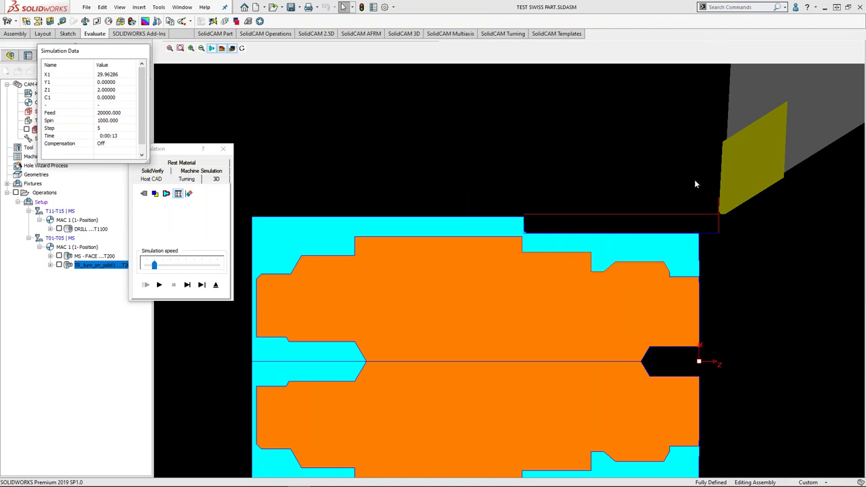
scroll(672, 181, up, 1)
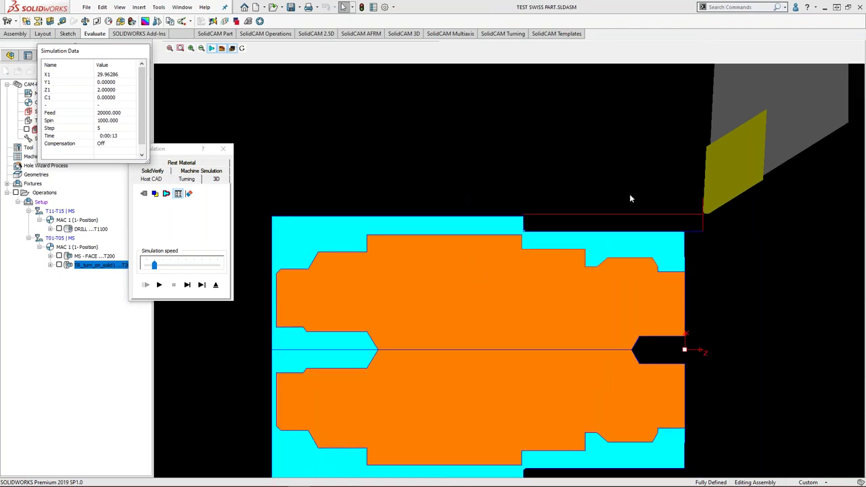
middle_drag(650, 181, 671, 139)
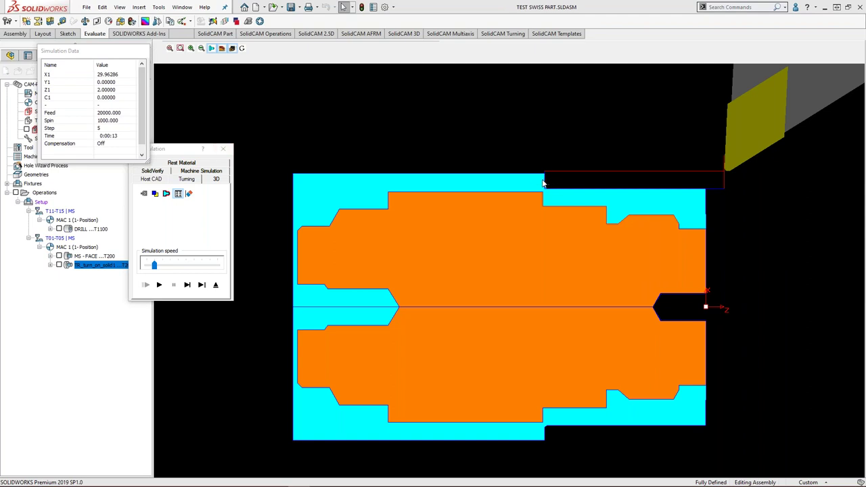
click(224, 149)
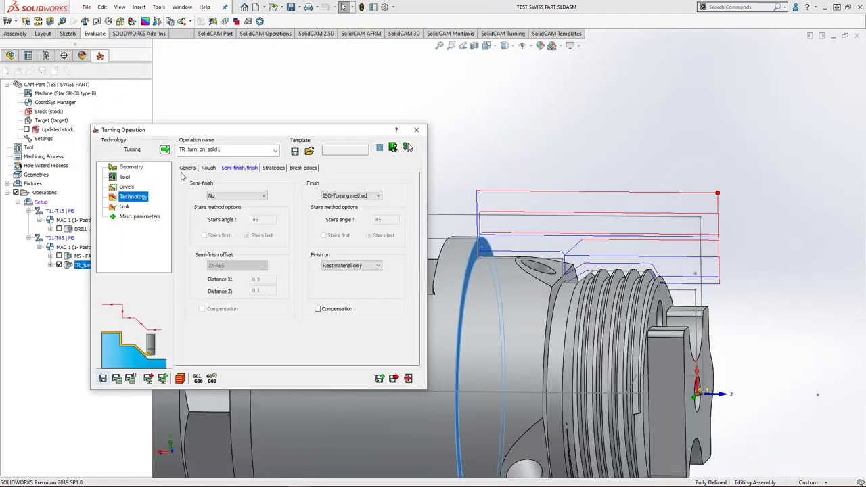
Step: Enable breaking the material corner on stock with size 1 and angle 45° for the turning operation, and save and calculate it
click(188, 168)
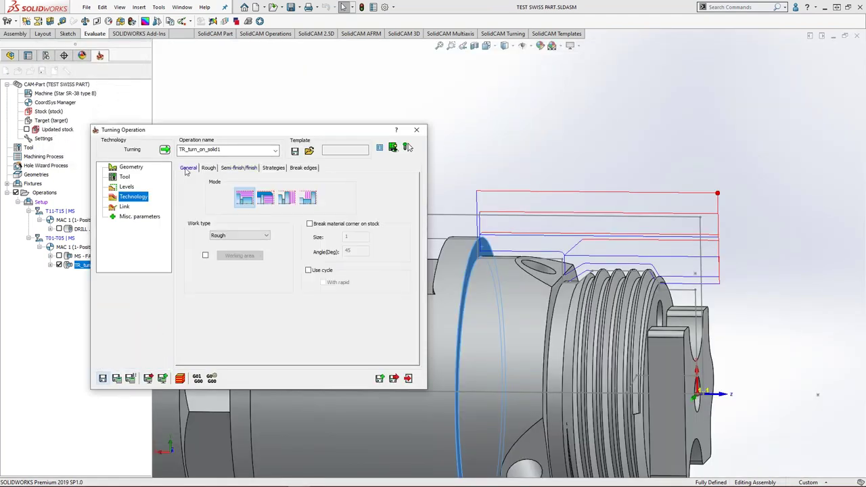
click(310, 224)
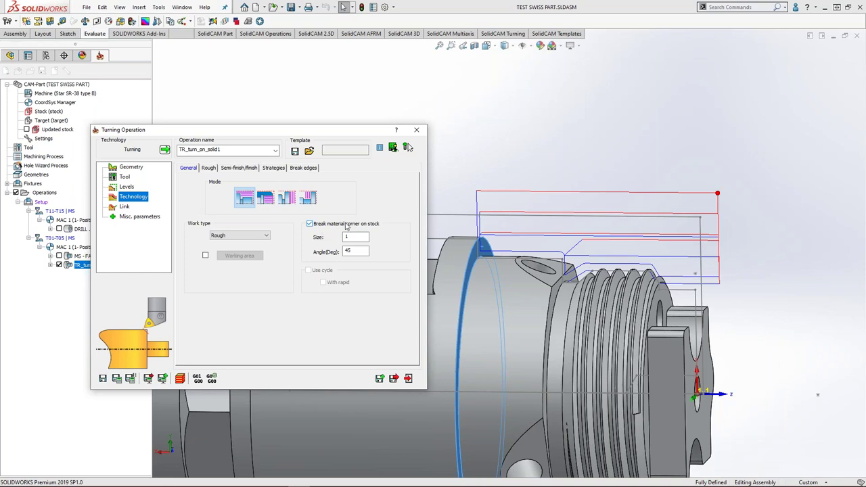
click(117, 380)
scroll(468, 220, down, 4)
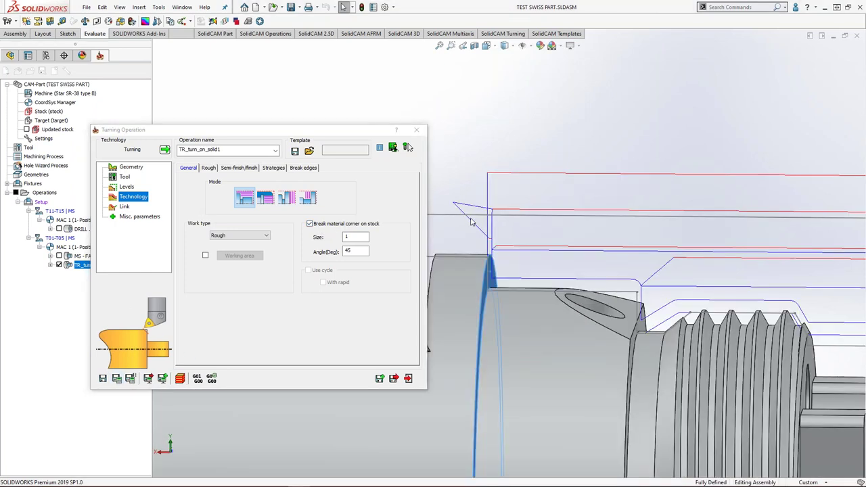
Step: Simulate the recalculated turning operation in Turning mode, advancing through the roughing and finishing passes to inspect the broken stock corner
click(182, 381)
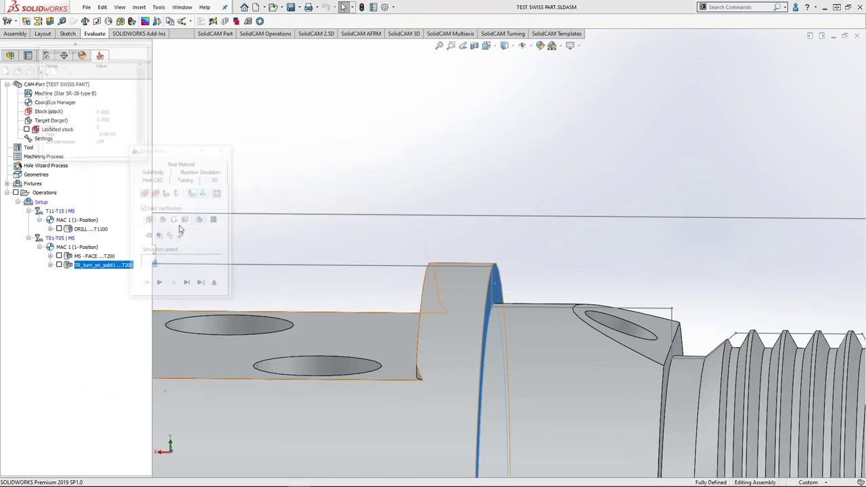
click(186, 179)
click(187, 285)
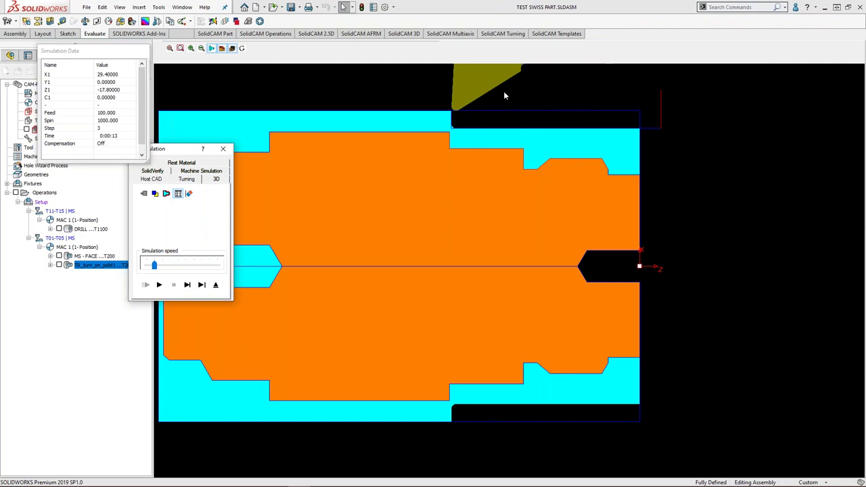
scroll(499, 109, up, 2)
middle_drag(528, 127, 497, 276)
click(188, 285)
click(188, 285)
click(188, 285)
click(188, 285)
click(187, 285)
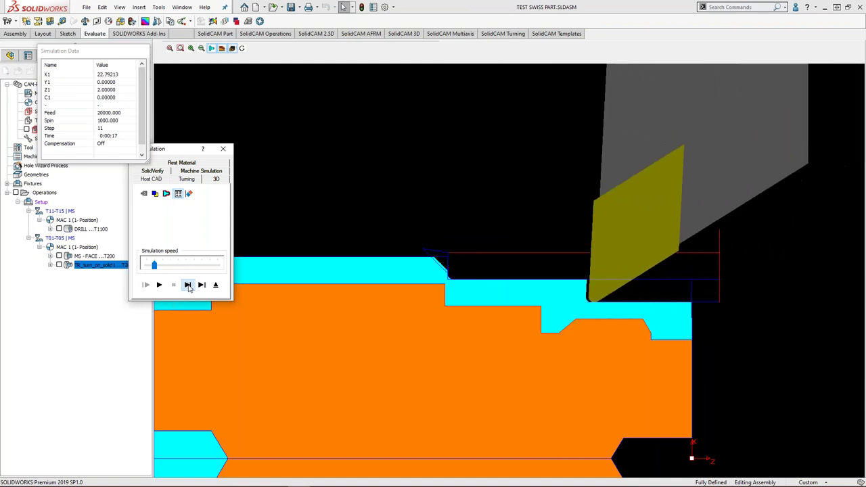
click(188, 285)
click(187, 285)
click(188, 286)
click(188, 286)
click(188, 285)
click(189, 286)
click(189, 286)
click(189, 286)
click(188, 285)
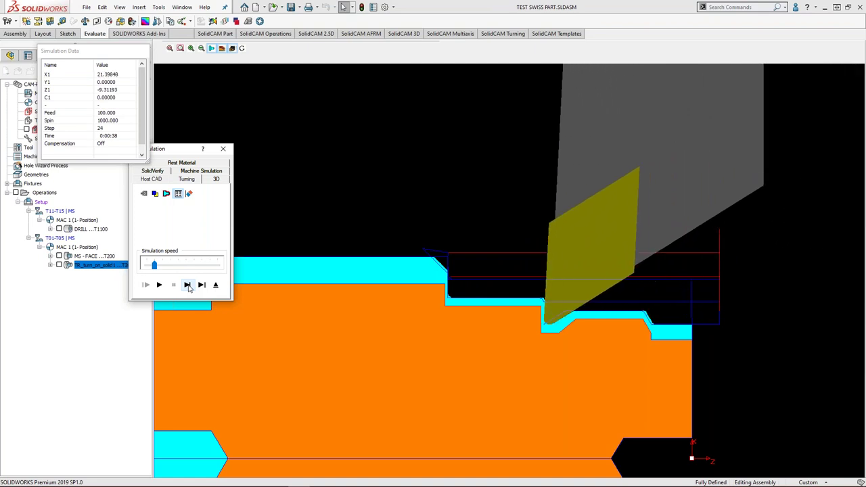
click(187, 285)
click(188, 285)
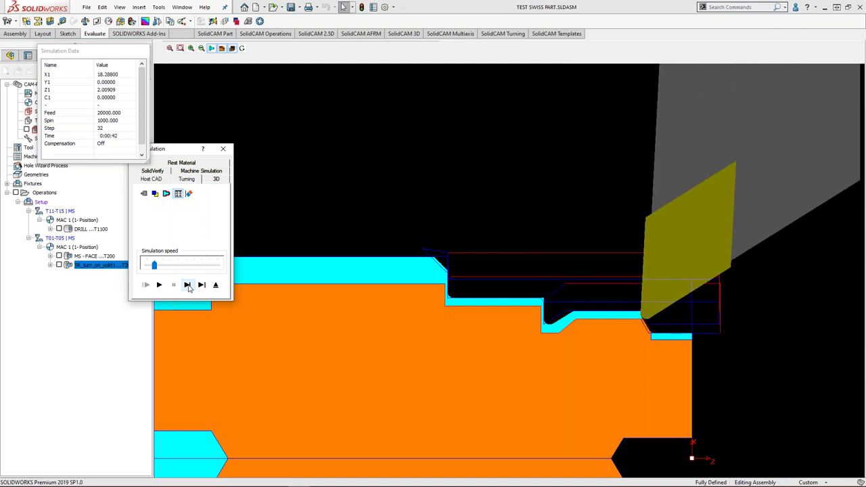
click(187, 285)
click(187, 285)
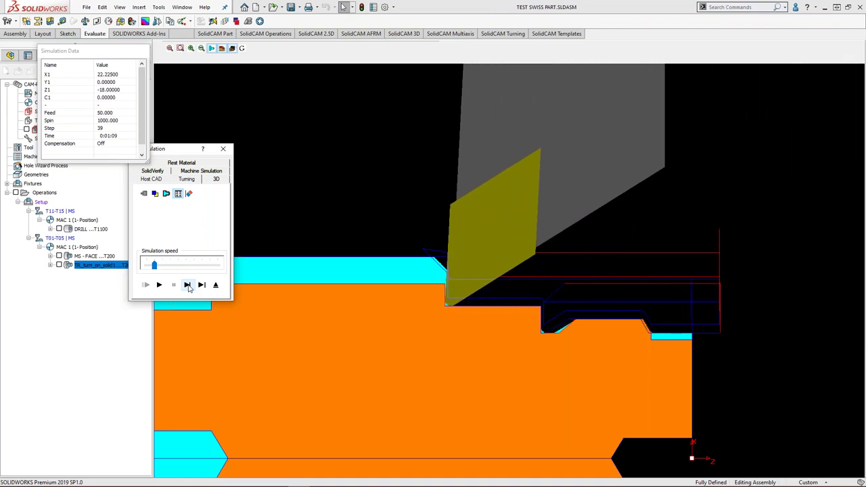
click(188, 285)
click(188, 285)
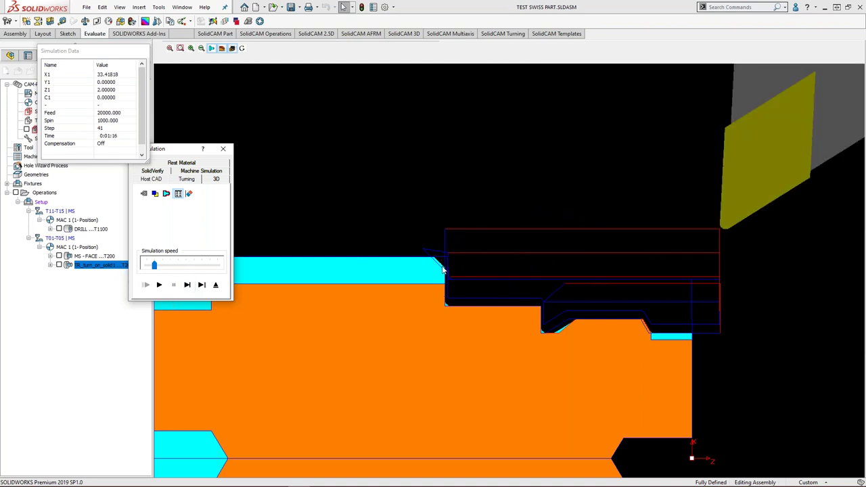
scroll(444, 269, up, 1)
middle_drag(482, 267, 452, 245)
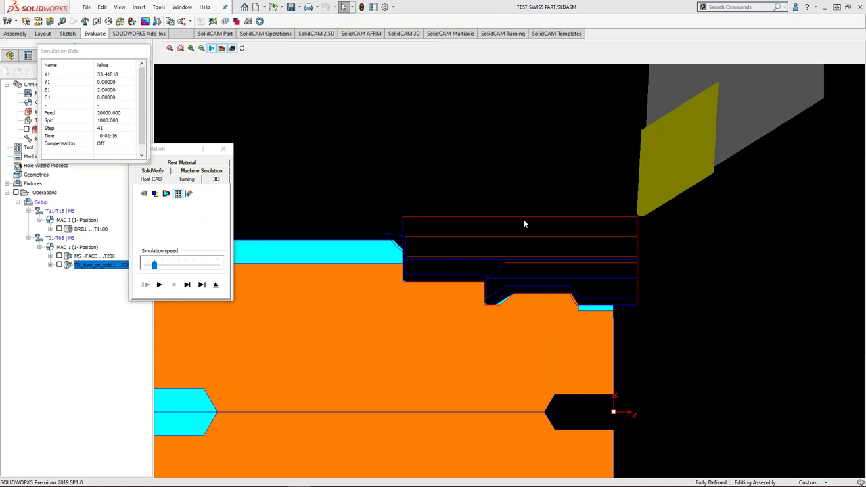
click(225, 152)
click(225, 150)
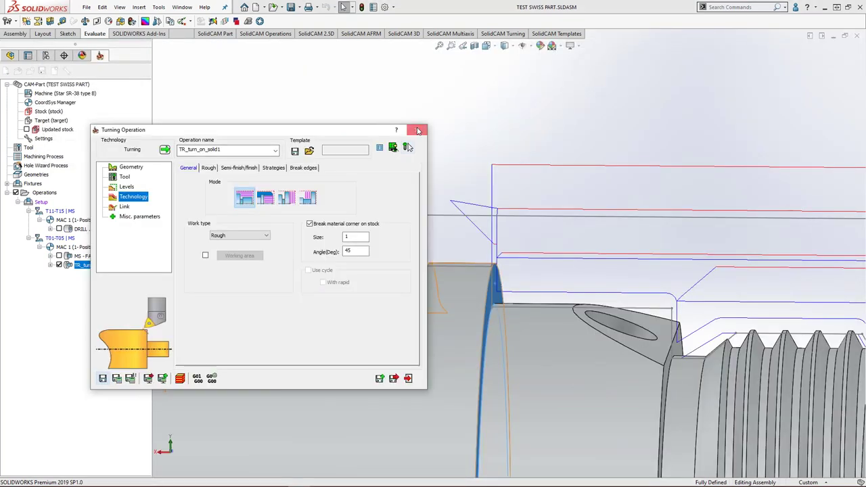
Step: Exit the turning operation and measure the normal distance between the part's front face and the shoulder face where turning ends
click(418, 129)
scroll(501, 211, up, 4)
ctrl+middle_drag(509, 215, 430, 201)
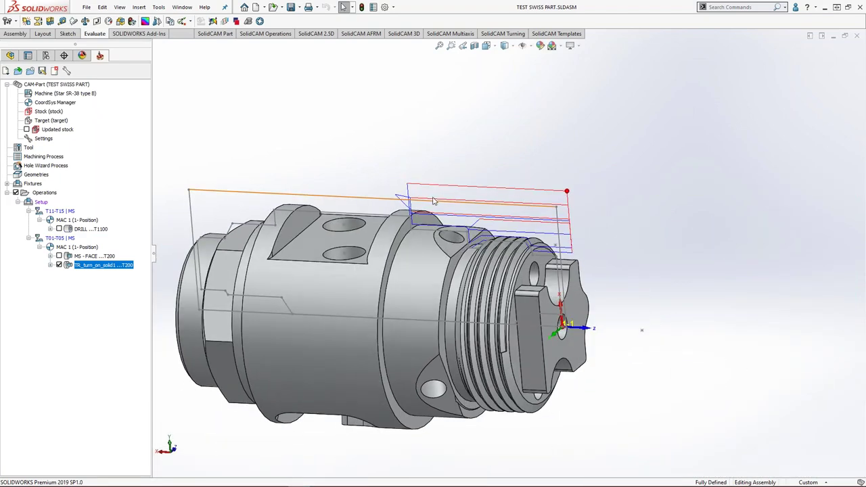
ctrl+middle_drag(458, 193, 461, 175)
middle_drag(457, 177, 474, 179)
click(582, 292)
click(428, 202)
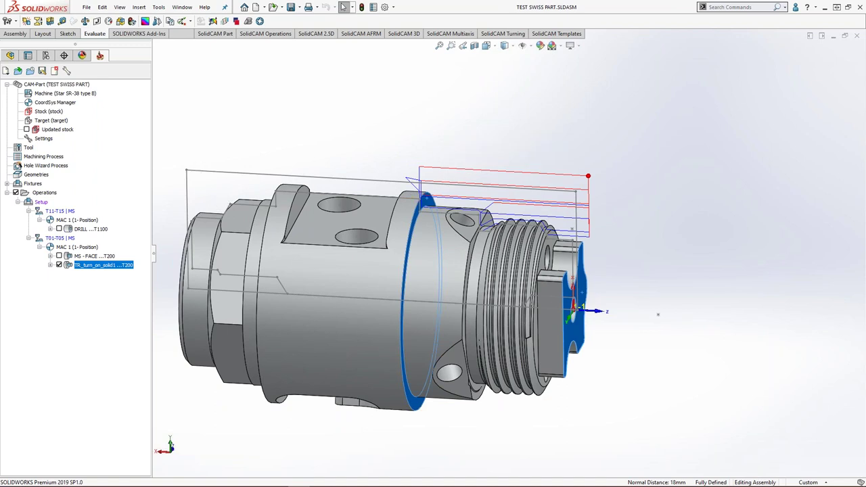
Step: Try to measure the distance from the rear collar's face to the part's front face
click(288, 205)
mouse_move(306, 211)
middle_down()
mouse_move(305, 221)
mouse_move(306, 192)
mouse_move(325, 196)
middle_up()
click(304, 211)
click(333, 200)
click(581, 305)
ctrl+middle_drag(274, 249, 313, 240)
middle_drag(329, 237, 369, 238)
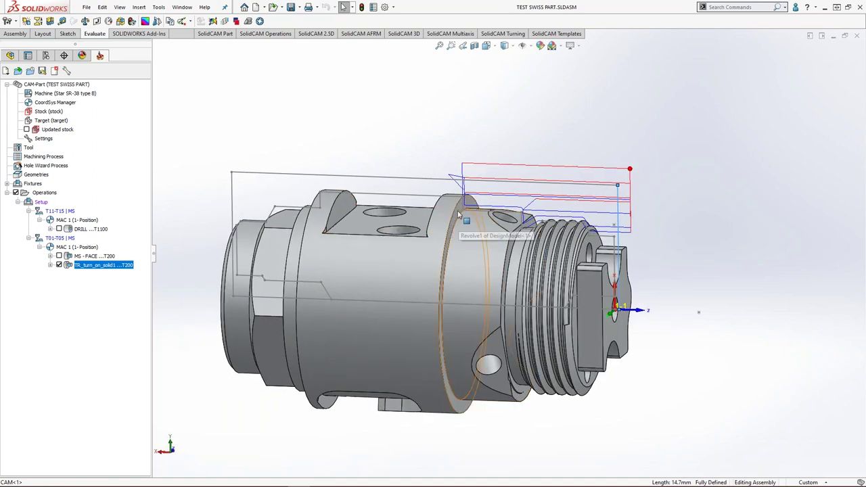
Step: Measure the shoulder-to-front-face distance again and examine the turned section between the two faces
click(460, 214)
ctrl+middle_drag(507, 238, 397, 228)
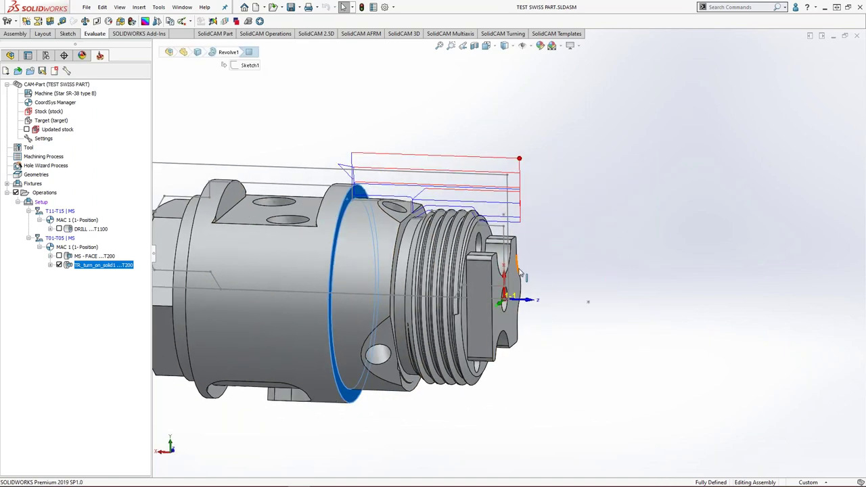
scroll(518, 270, down, 4)
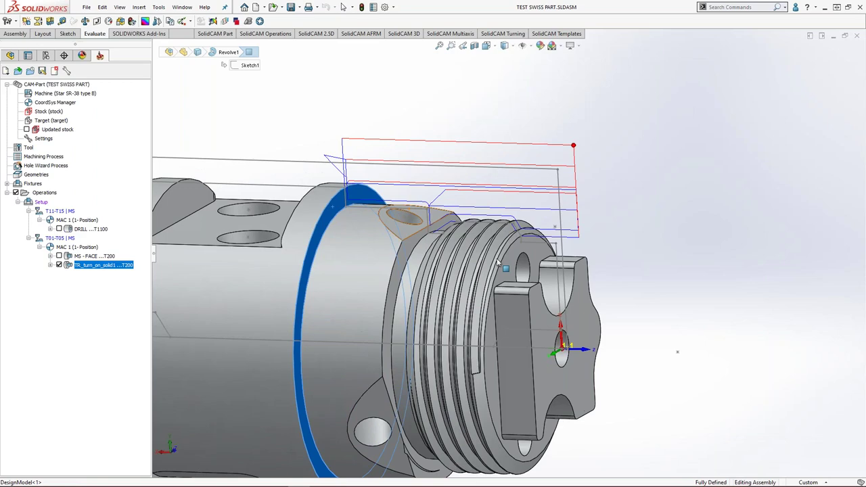
click(583, 291)
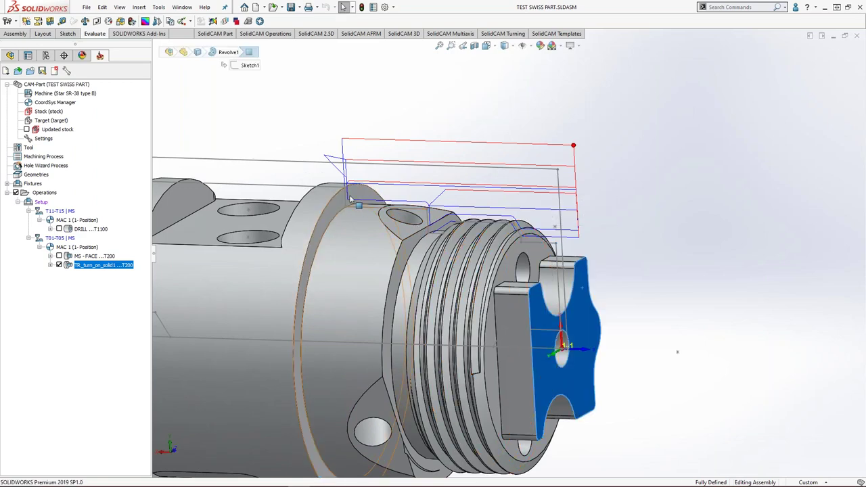
click(357, 205)
middle_drag(357, 205, 367, 209)
scroll(535, 278, down, 3)
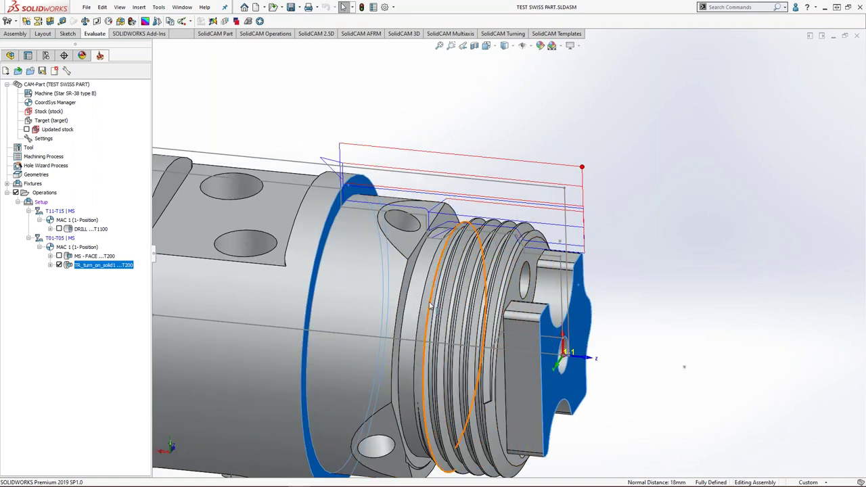
scroll(260, 205, up, 5)
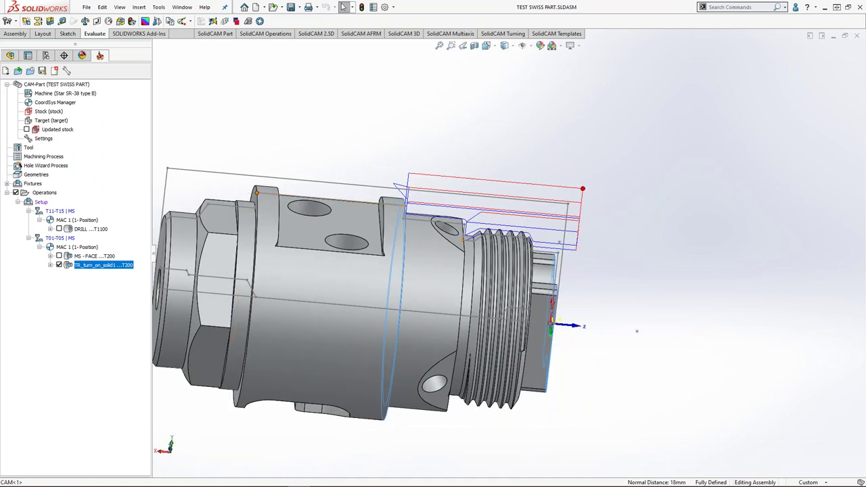
Step: Open the machine setup's preview and move the Z1 axis to -70 to examine the part inside the main spindle's guide bushing
double_click(40, 202)
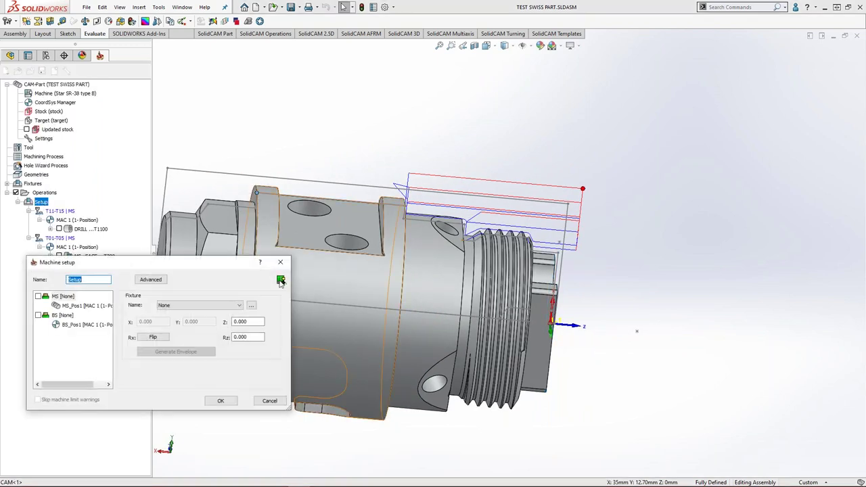
click(282, 280)
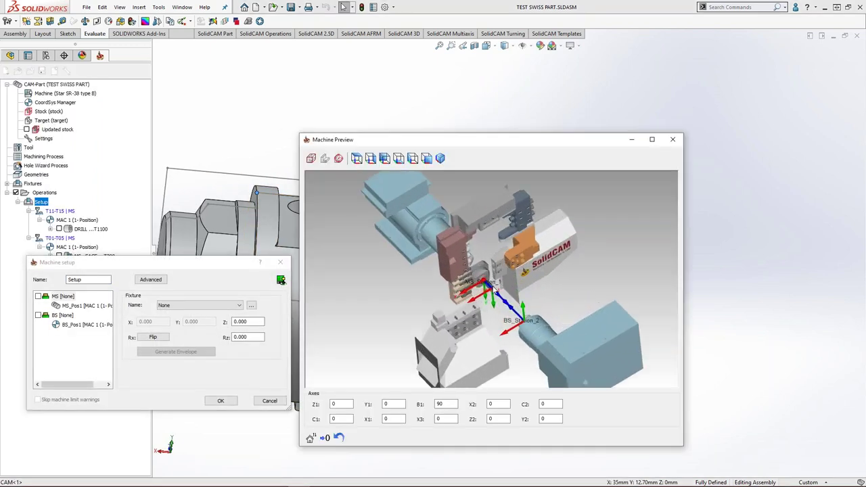
scroll(482, 250, up, 2)
click(342, 405)
scroll(343, 405, up, 8)
scroll(342, 405, down, 16)
text(-70)
key(Return)
scroll(501, 333, up, 3)
drag(500, 139, 865, 160)
scroll(574, 147, up, 2)
scroll(573, 151, up, 1)
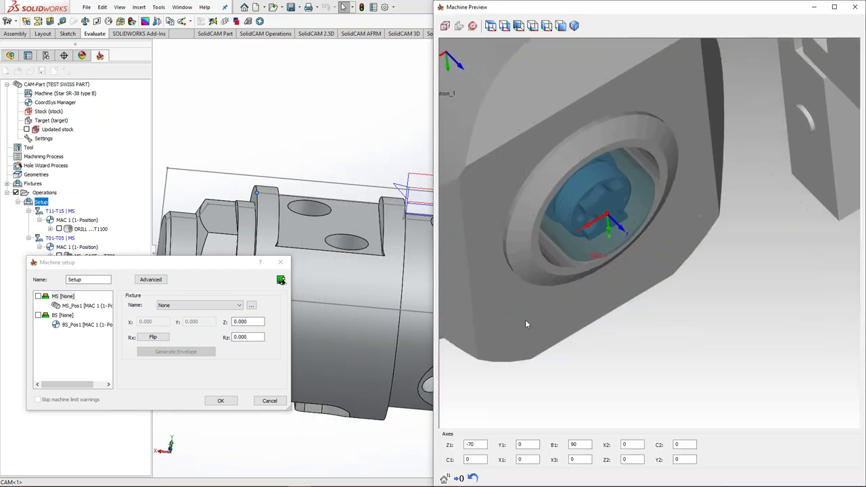
Step: Set the Z1 axis to -50 in the machine preview to examine the part emerging from the guide bushing
double_click(477, 445)
scroll(480, 444, up, 2)
click(623, 211)
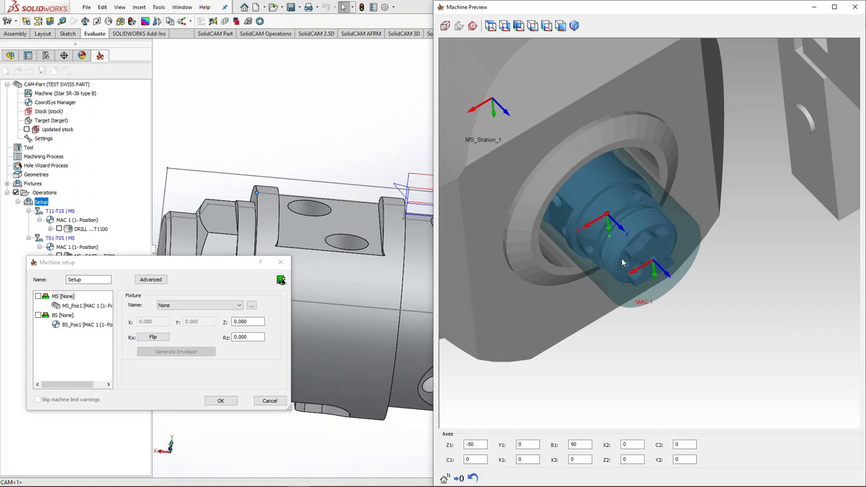
Step: Advance the Z1 axis to -11 to examine the part outside the guide bushing, and close the machine setup
double_click(477, 445)
scroll(476, 445, up, 2)
click(665, 183)
click(479, 445)
scroll(482, 445, up, 19)
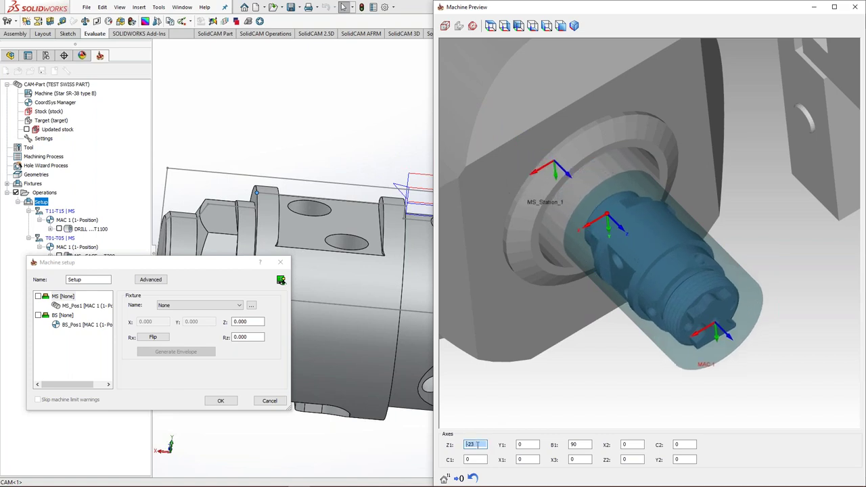
scroll(616, 251, down, 1)
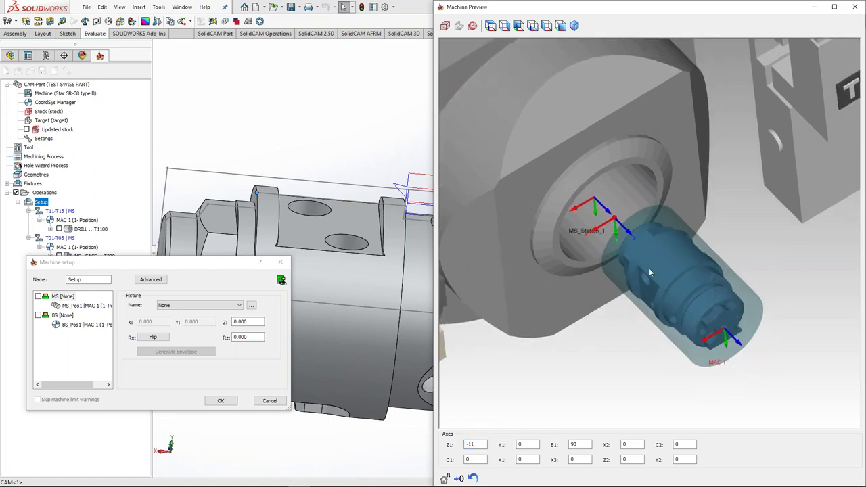
scroll(643, 267, down, 3)
scroll(643, 277, down, 1)
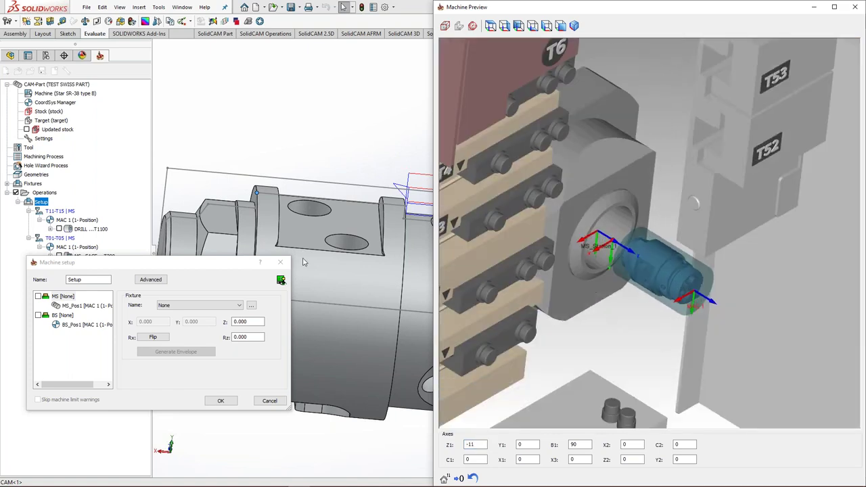
click(280, 262)
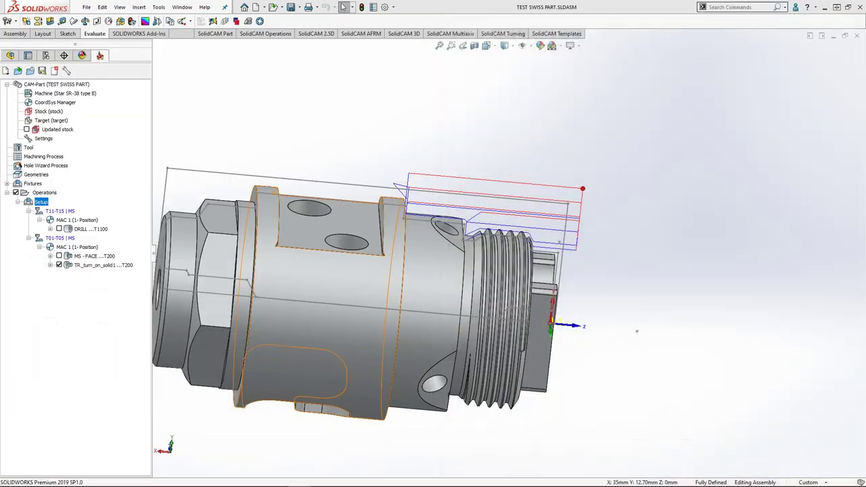
Step: Examine the recessed face around the front boss and the neighbouring outer faces, and clear the selection
middle_drag(555, 276, 433, 254)
scroll(559, 322, down, 2)
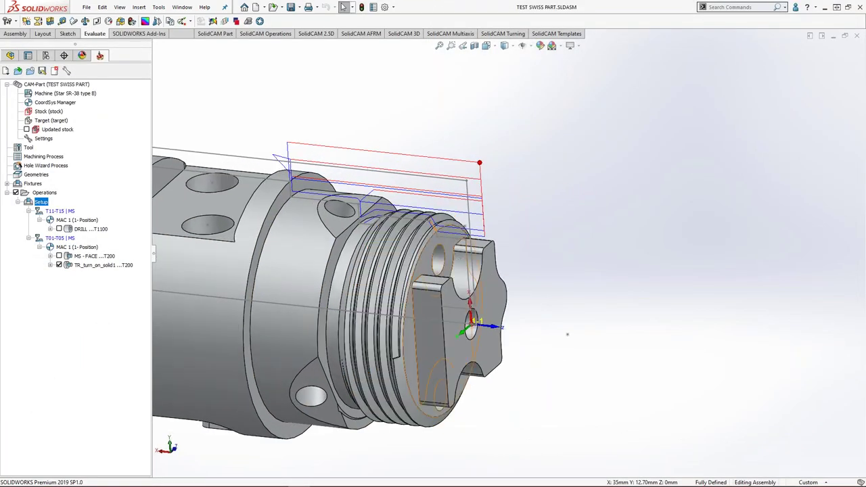
click(458, 237)
scroll(457, 238, up, 2)
middle_drag(440, 241, 415, 254)
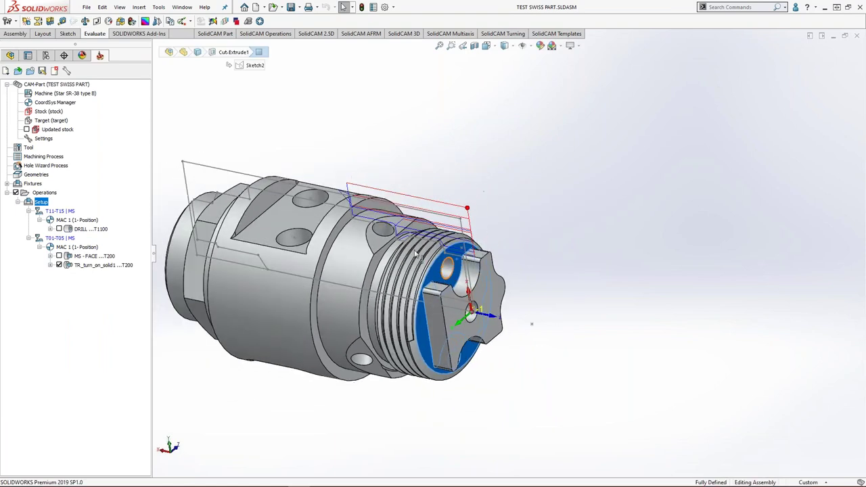
ctrl+click(344, 224)
click(406, 151)
ctrl+middle_drag(487, 278, 472, 253)
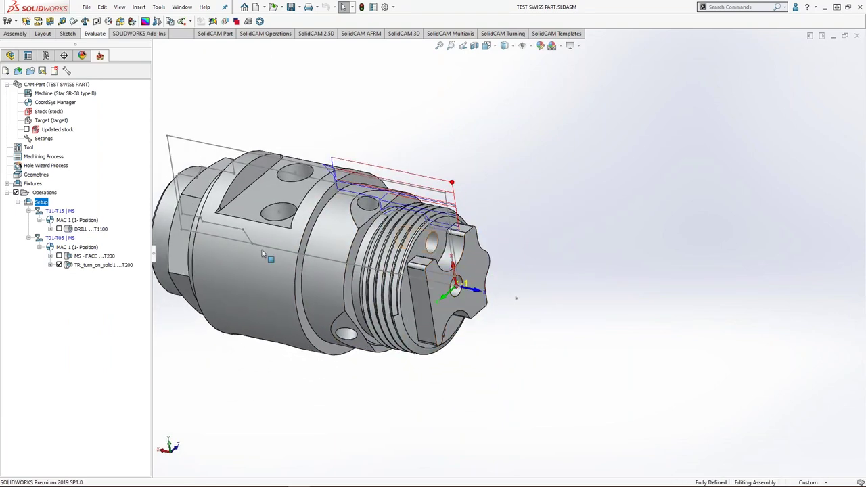
Step: Rename the external turning operation as MS - OD TURN and exit it
click(102, 265)
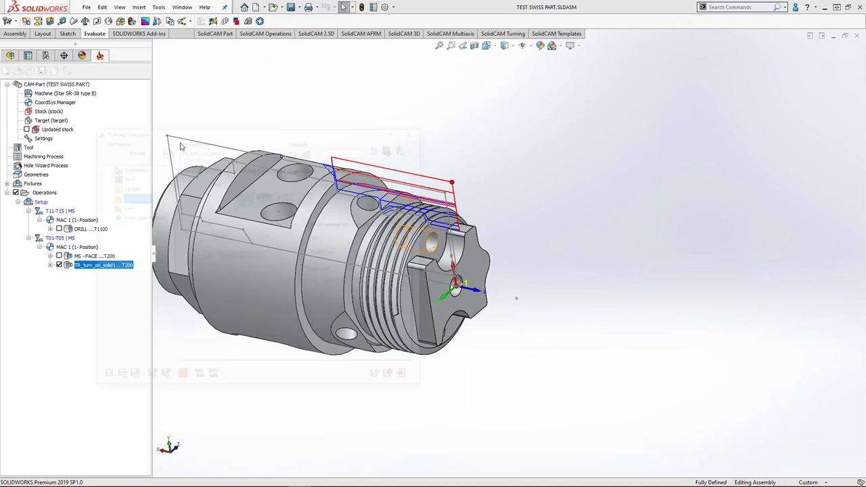
drag(213, 134, 320, 163)
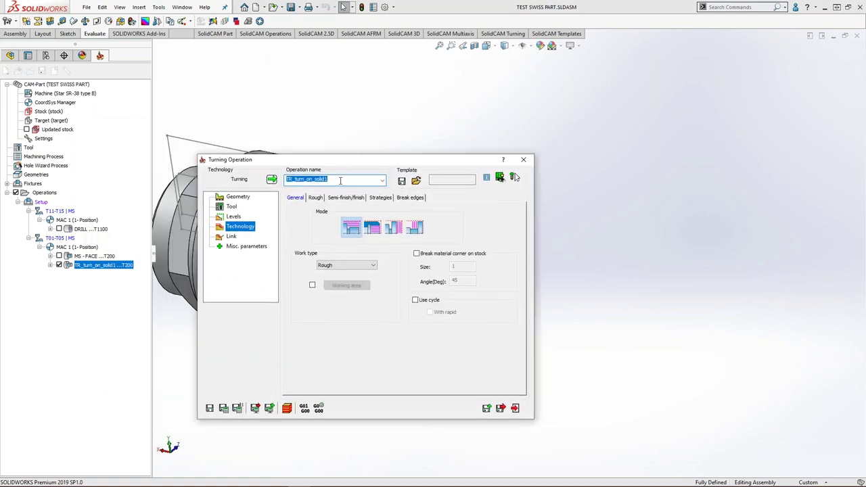
text(MS - OD TURN)
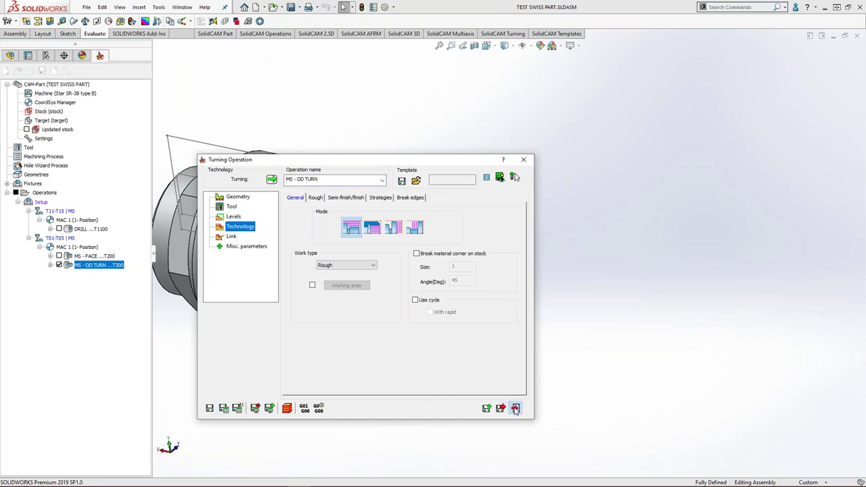
click(516, 408)
Step: Add a Pocket milling operation for the recessed area around the part's front boss
scroll(397, 255, down, 3)
mouse_move(397, 255)
middle_down()
mouse_move(388, 251)
mouse_move(515, 304)
mouse_move(487, 298)
mouse_move(528, 321)
middle_up()
click(388, 252)
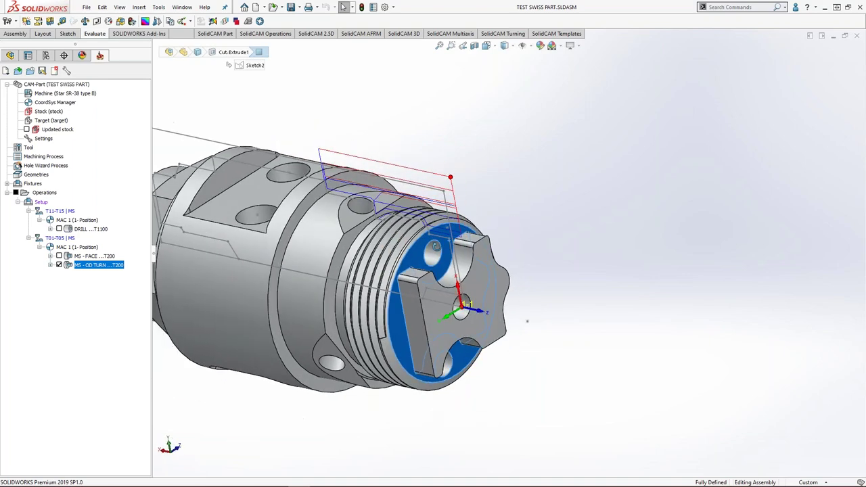
right_click(50, 193)
mouse_move(131, 212)
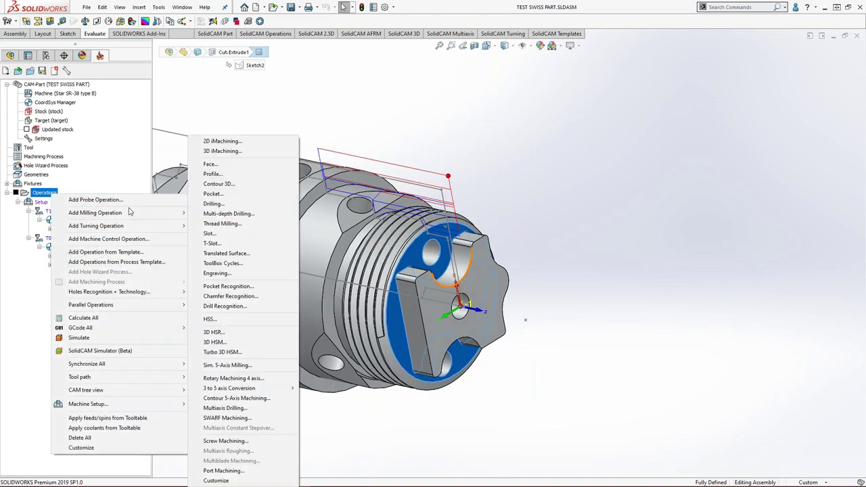
click(229, 197)
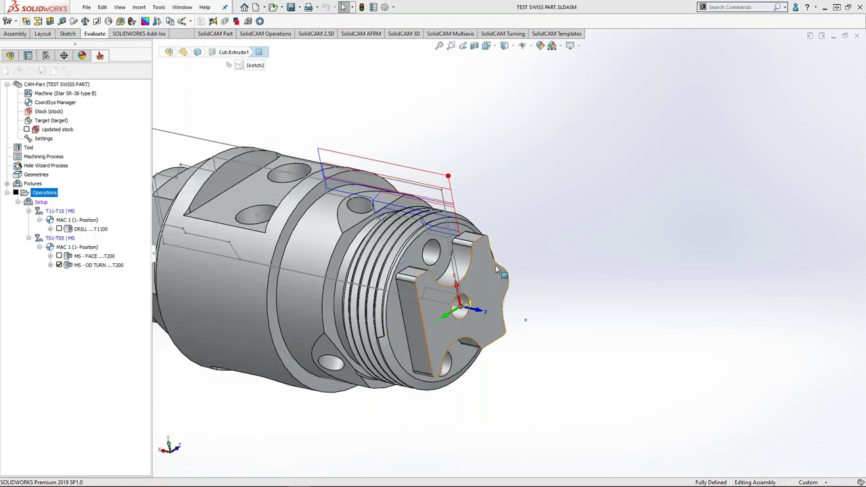
Step: Define the pocket geometry with two chains: the outer circle of the recessed front face and the outline of the boss
click(312, 216)
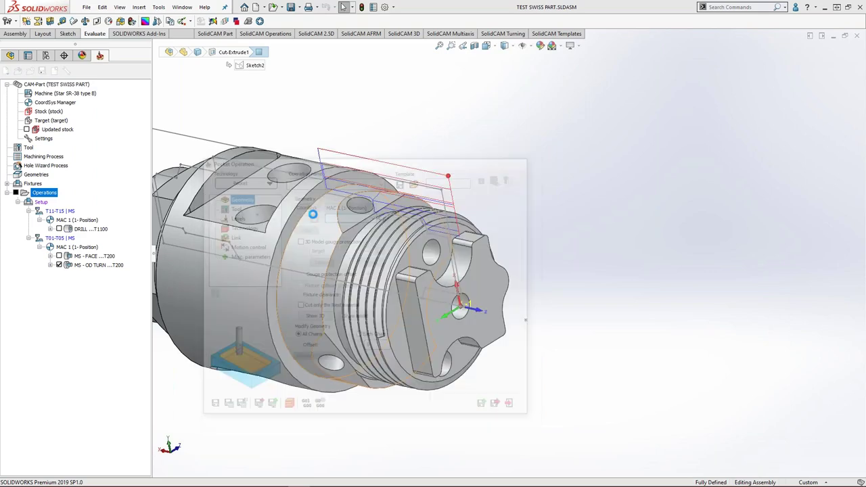
click(415, 248)
scroll(464, 296, down, 2)
mouse_move(414, 275)
middle_down()
mouse_move(379, 295)
mouse_move(415, 274)
middle_up()
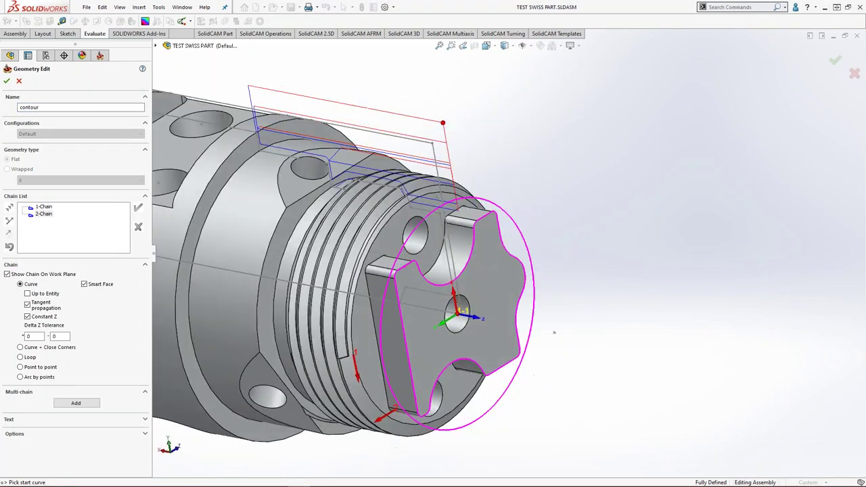
click(6, 80)
Step: Start the tool selection for the pocket operation and show the tool mounting preview
click(231, 207)
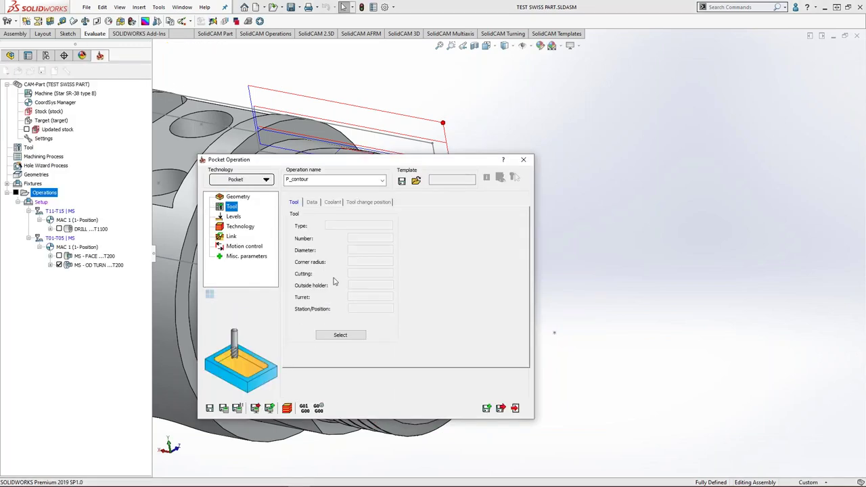
click(339, 336)
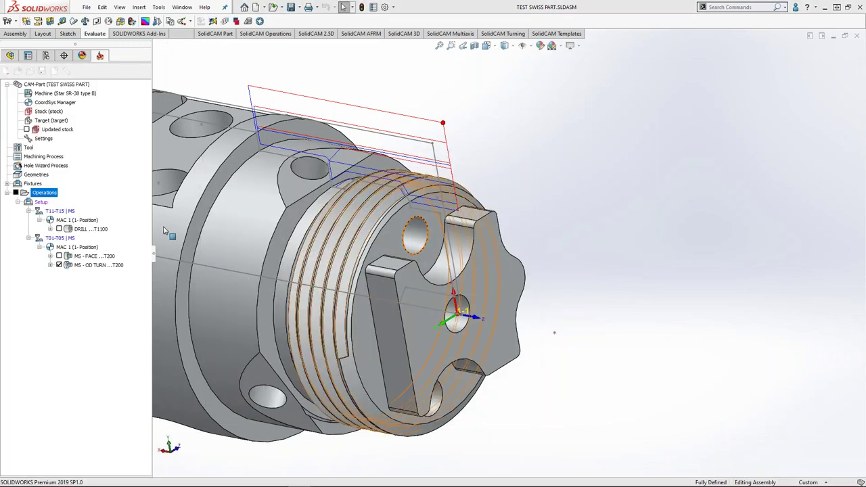
click(392, 160)
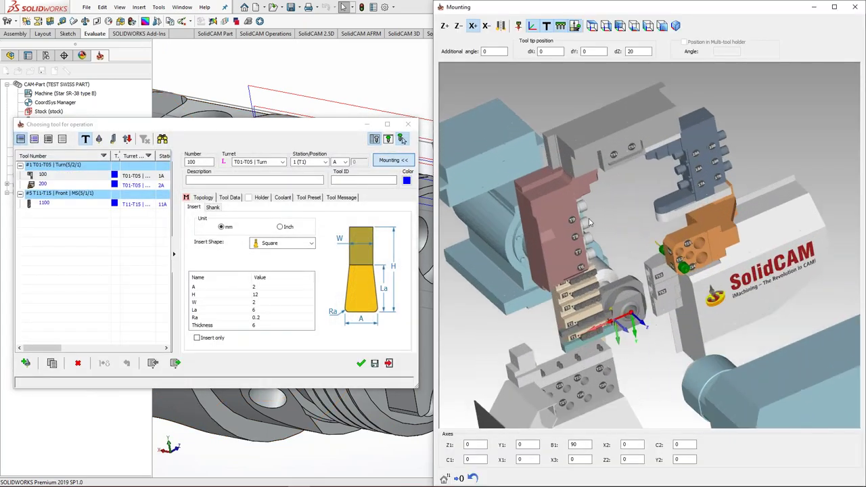
Step: Examine the machine's tool stations in the mounting preview, closing in on the front block with T12 to T15
scroll(589, 222, up, 1)
scroll(662, 234, up, 1)
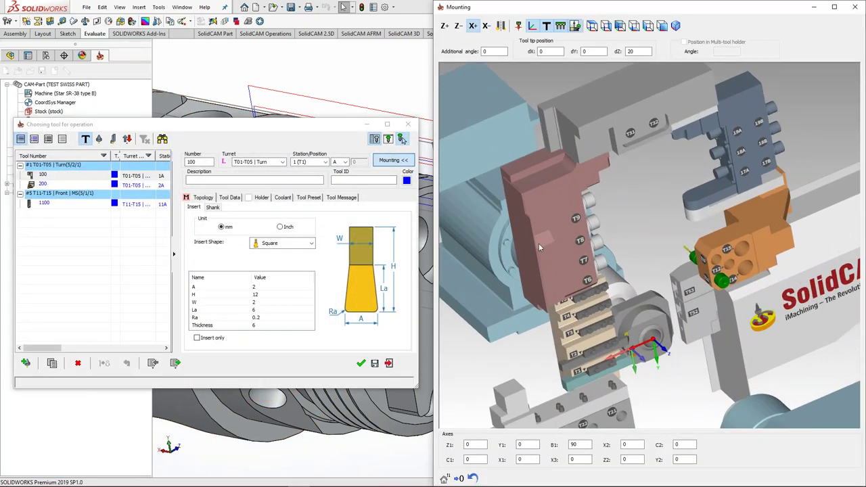
scroll(728, 222, up, 2)
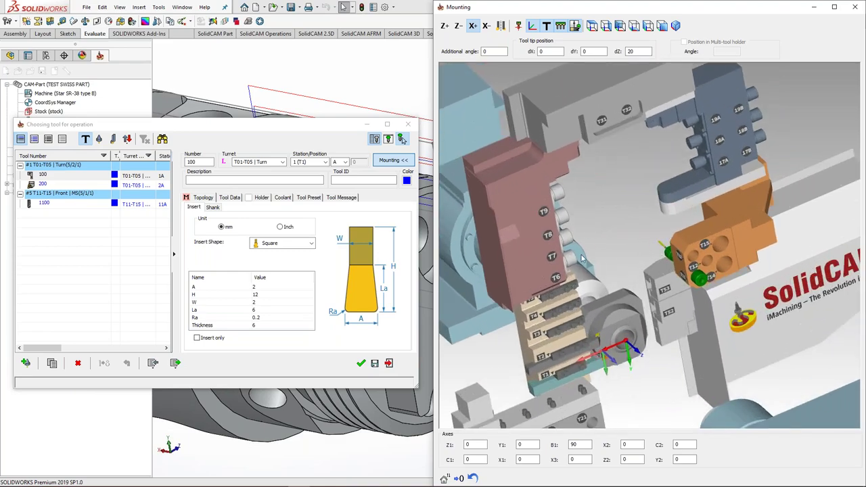
scroll(600, 183, down, 1)
scroll(621, 203, up, 2)
middle_drag(621, 204, 644, 237)
scroll(627, 217, up, 1)
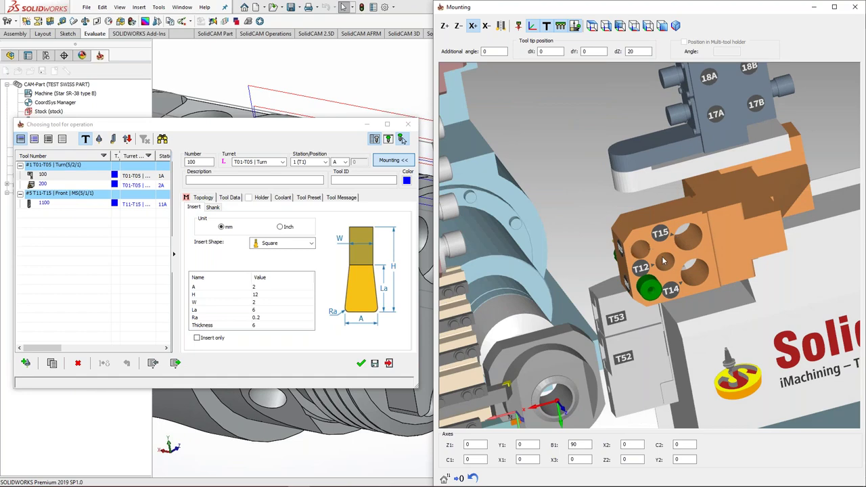
Step: Rotate the B1 axis to 80 in the mounting preview to examine the tilting block with stations 17A to 19B
scroll(697, 255, down, 2)
middle_drag(510, 217, 515, 210)
middle_drag(530, 180, 623, 120)
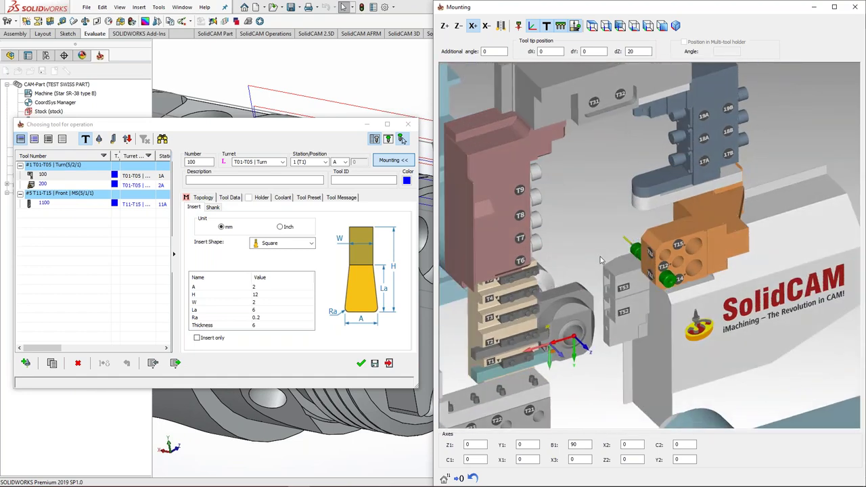
text(80)
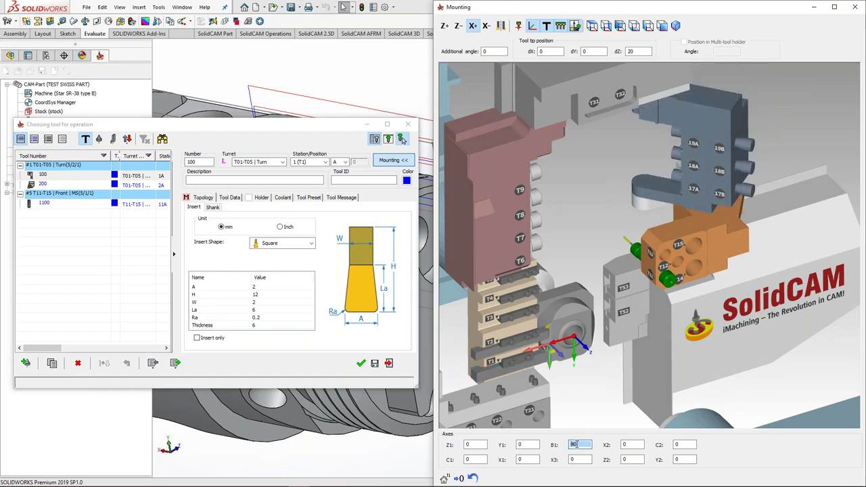
scroll(708, 117, up, 3)
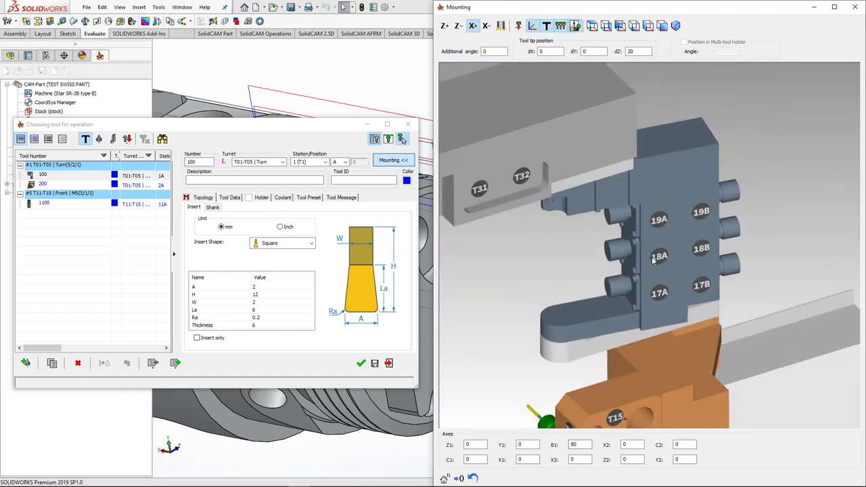
click(285, 162)
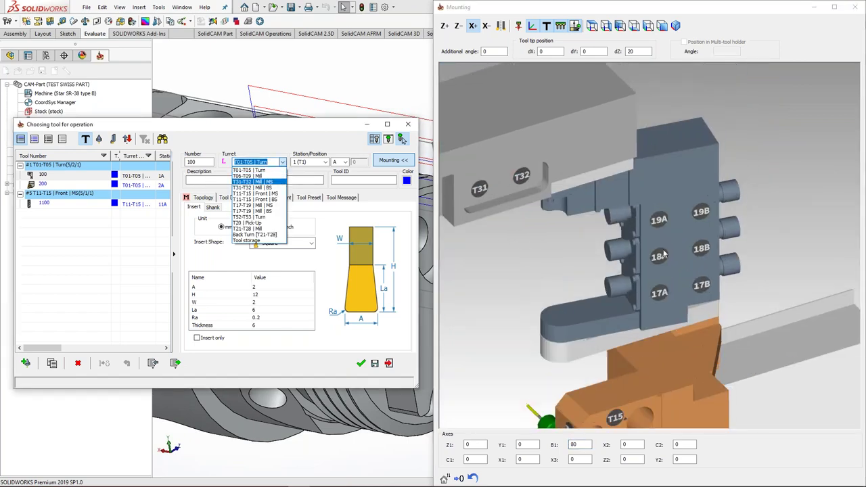
click(262, 206)
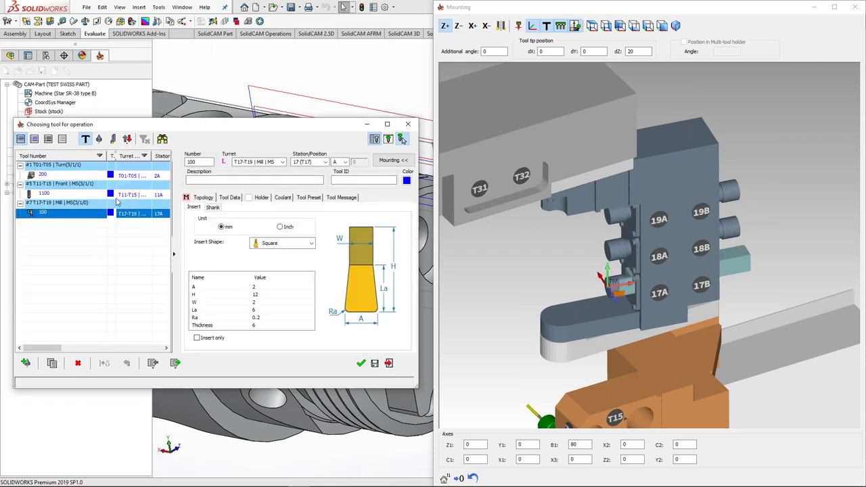
click(282, 162)
click(285, 173)
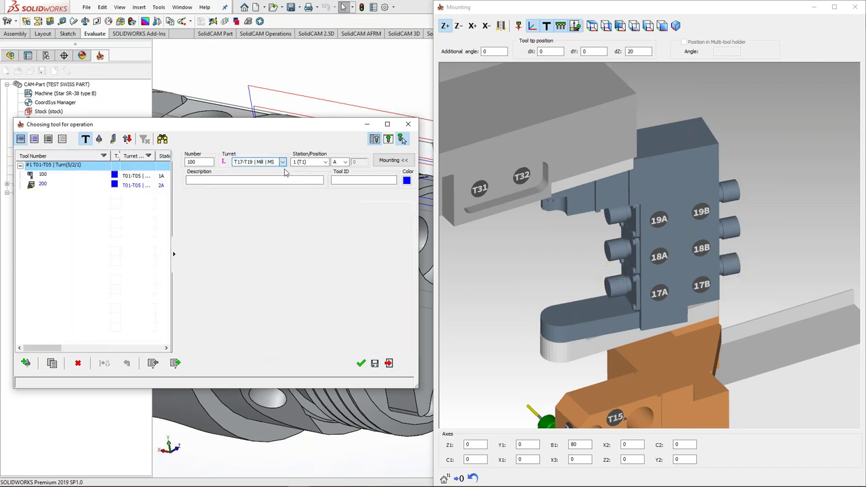
Step: Add an end mill and assign it to the T17-T19 | Mill | MS turret at station 17 (T17), position A
click(26, 363)
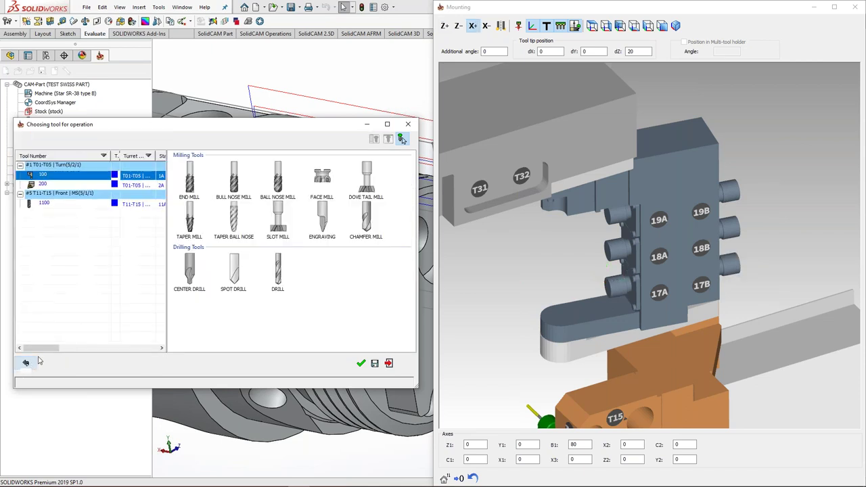
click(194, 177)
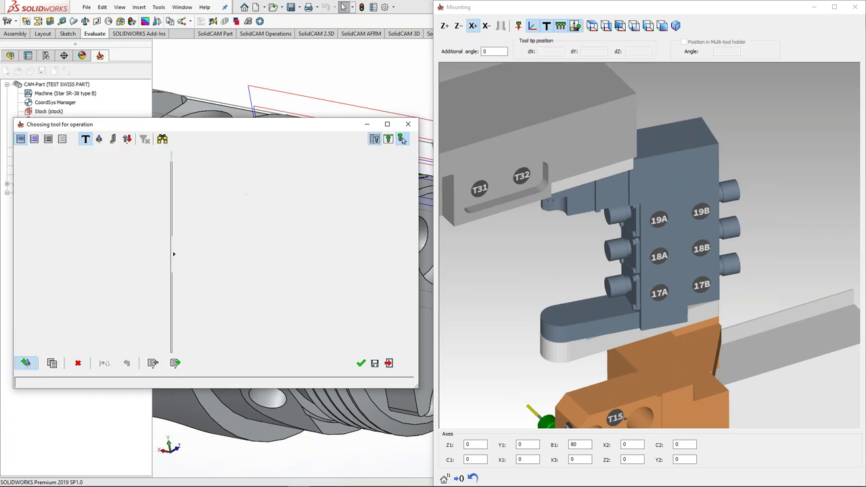
click(283, 162)
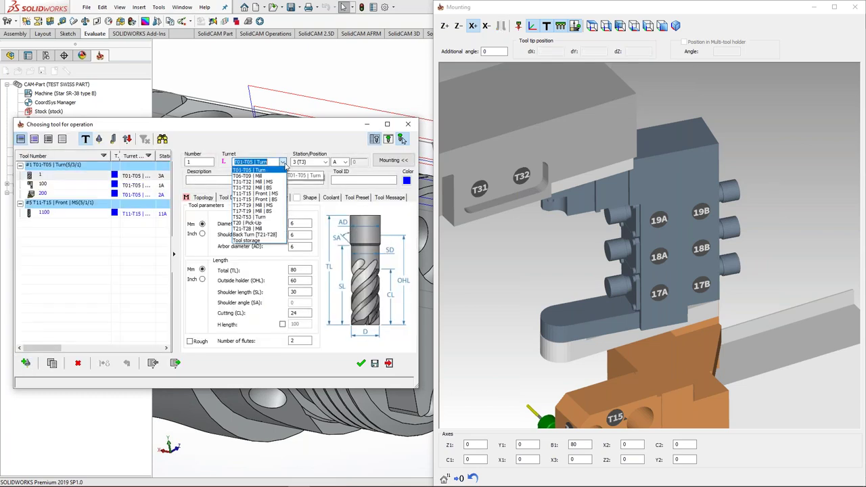
click(265, 206)
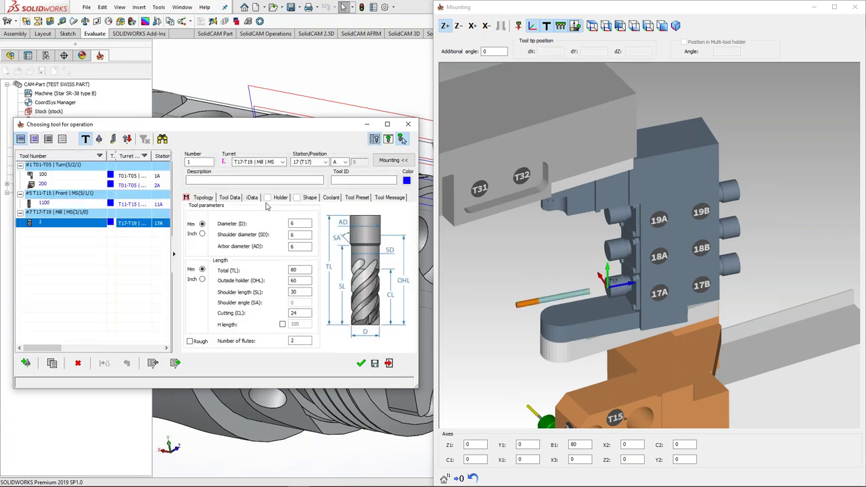
Step: Set the end mill's cutting, shoulder and arbor diameters to 4 mm and check its mounting at station 17A
drag(349, 127, 251, 135)
scroll(366, 271, up, 3)
middle_drag(345, 282, 372, 266)
click(195, 233)
key(Tab)
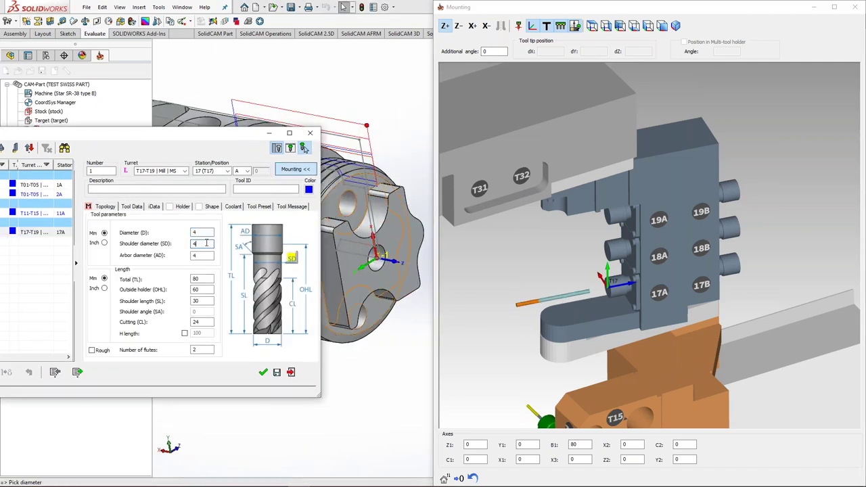
middle_drag(582, 298, 609, 284)
scroll(582, 291, down, 5)
scroll(719, 236, down, 1)
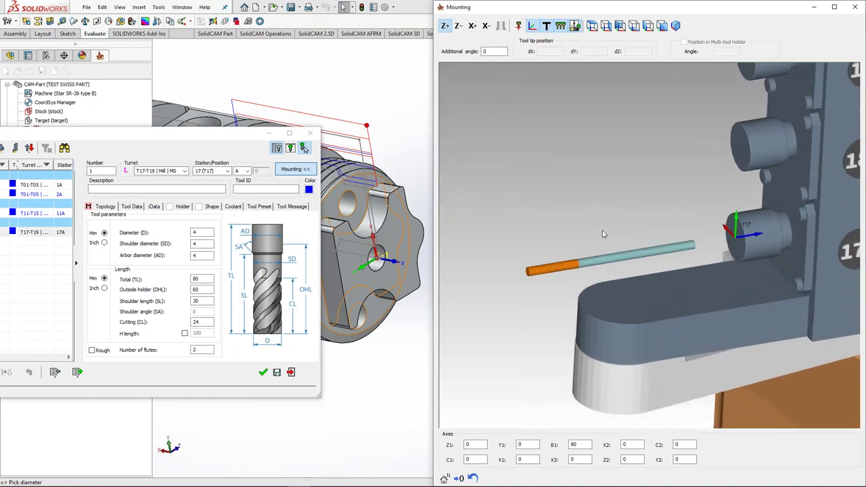
middle_drag(684, 219, 672, 228)
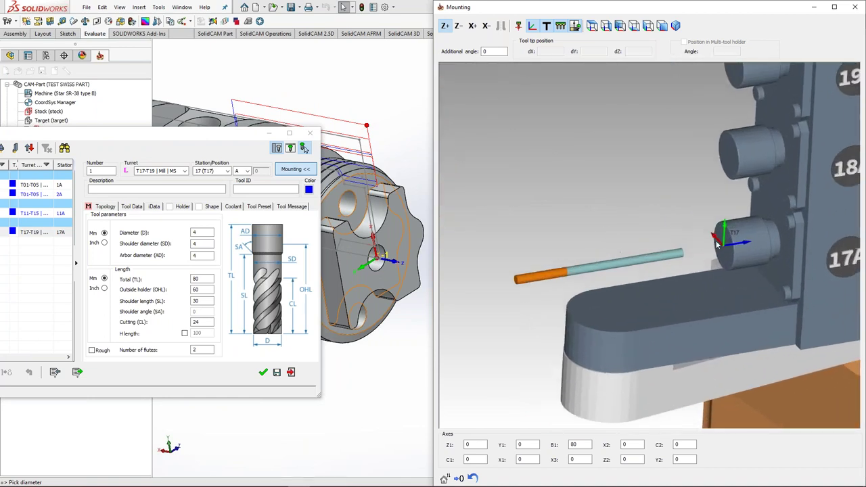
Step: Examine the 4 mm end mill's position relative to station 17A in the mounting preview
middle_drag(577, 272, 637, 256)
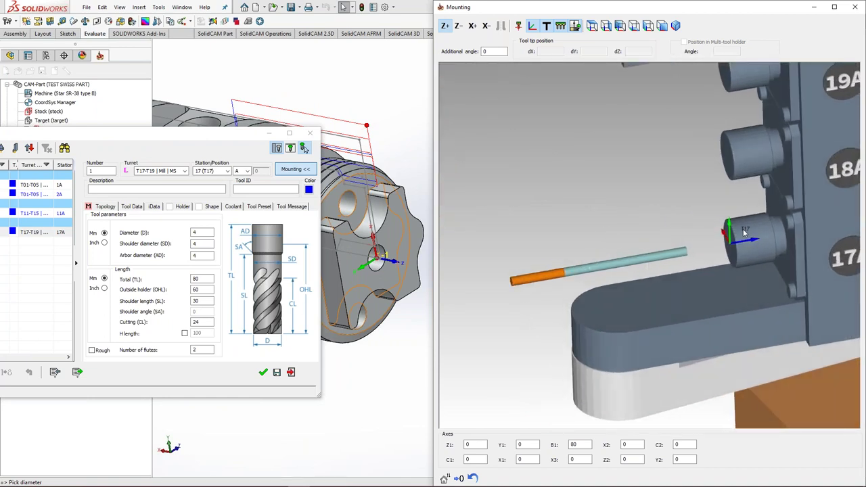
scroll(744, 232, down, 2)
scroll(684, 250, up, 4)
scroll(670, 271, down, 1)
middle_drag(692, 235, 739, 197)
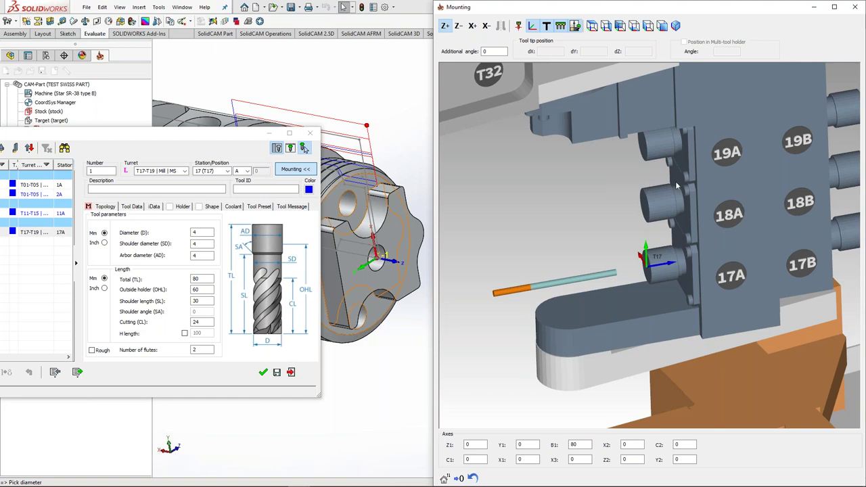
scroll(669, 265, down, 1)
ctrl+middle_drag(668, 258, 635, 288)
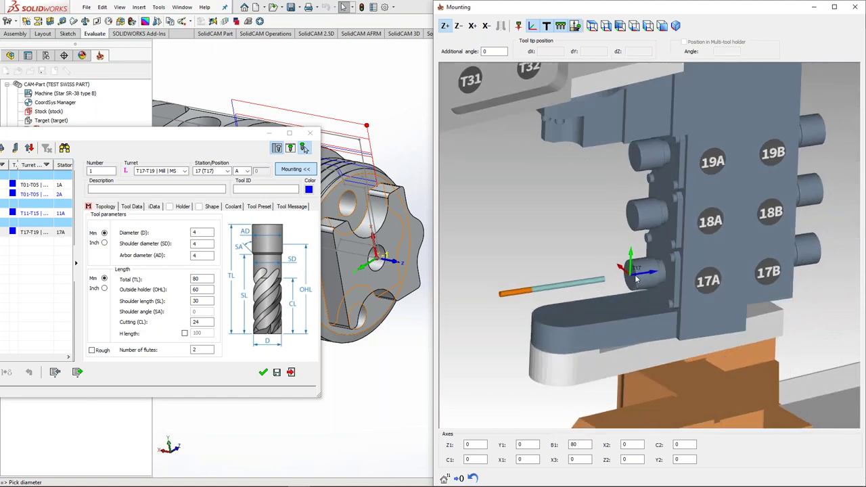
scroll(636, 279, up, 2)
click(179, 207)
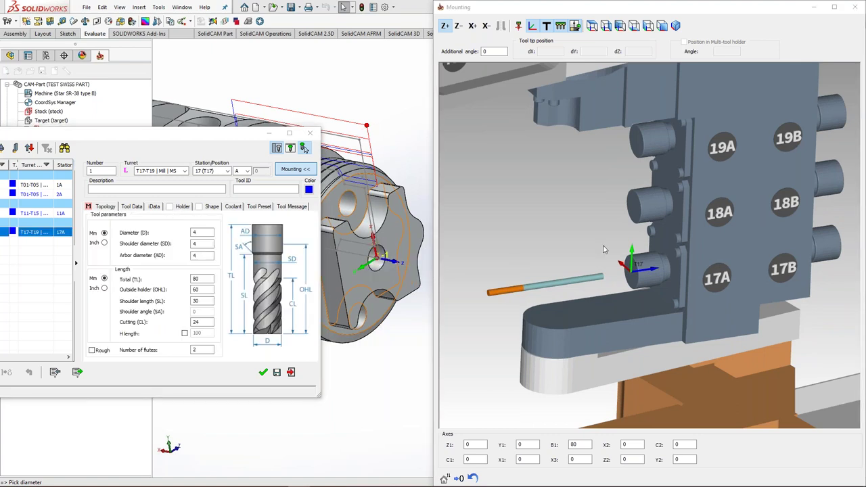
click(626, 253)
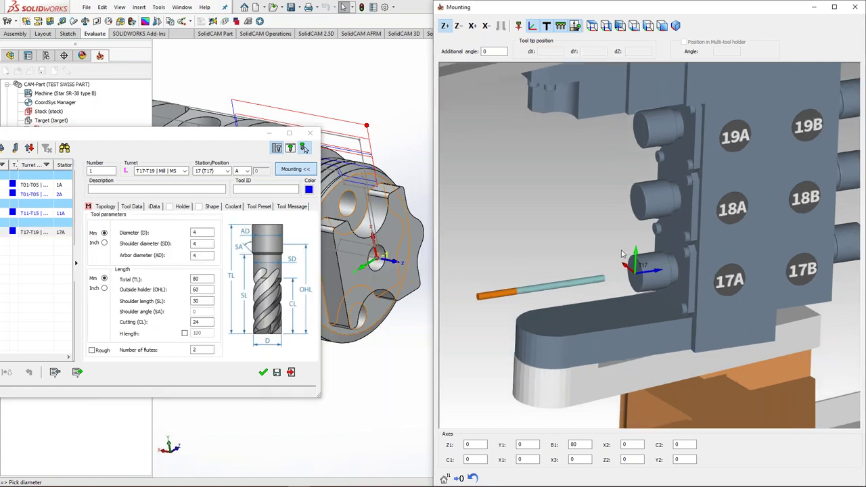
scroll(587, 261, up, 1)
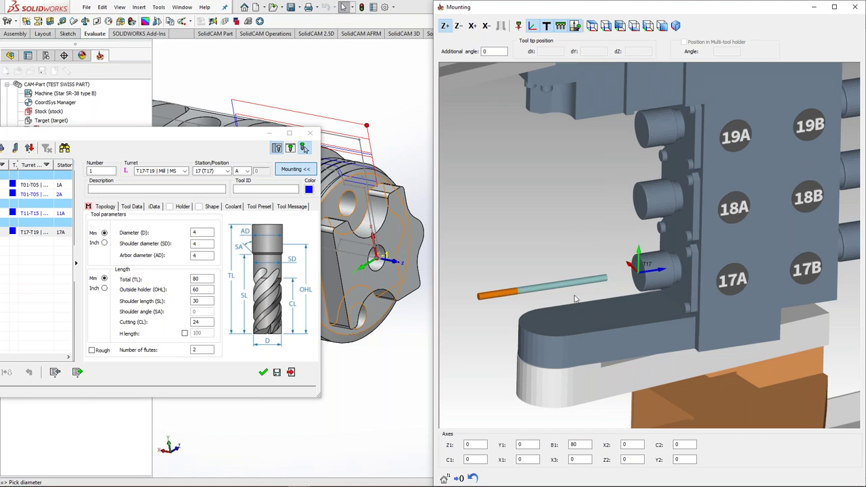
Step: Enable the end mill's H length, set it and the outside holder length to 40 mm, and check the mounting
click(185, 333)
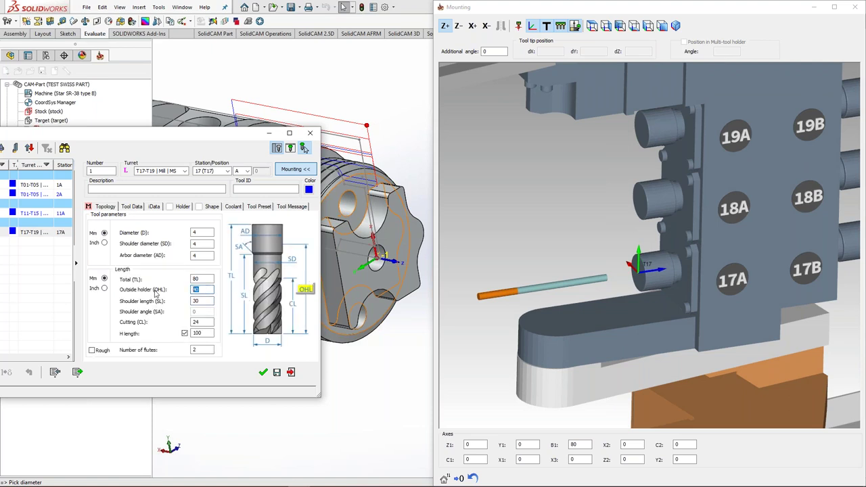
click(503, 281)
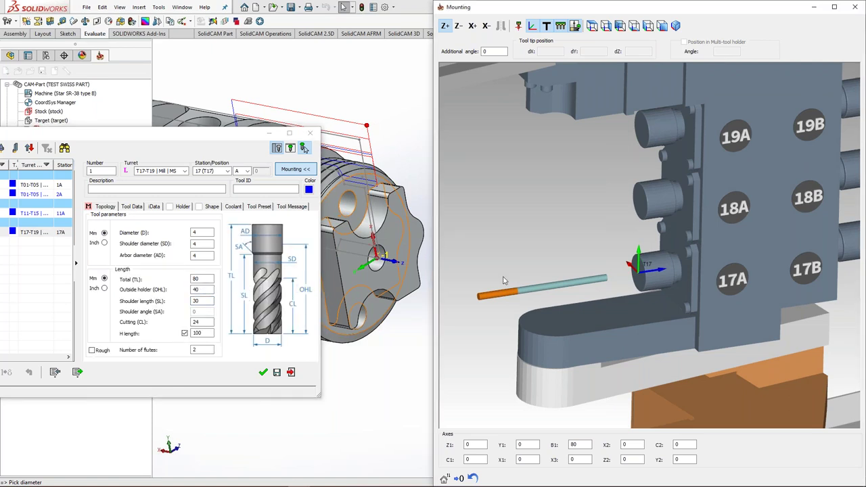
double_click(199, 289)
text(30)
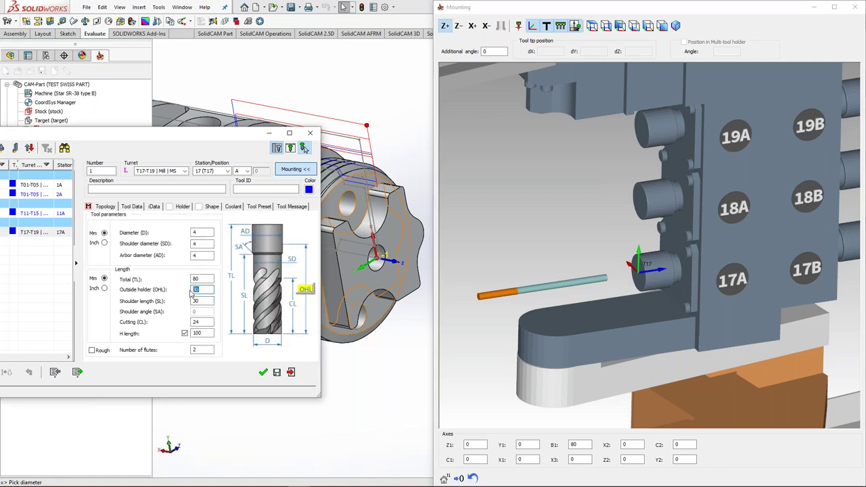
double_click(196, 333)
click(200, 290)
drag(204, 333, 183, 333)
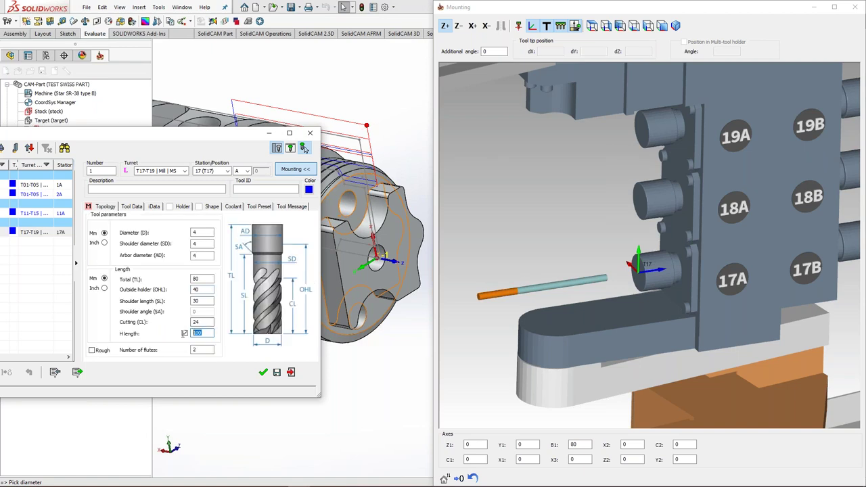
click(204, 301)
click(613, 281)
scroll(614, 281, up, 3)
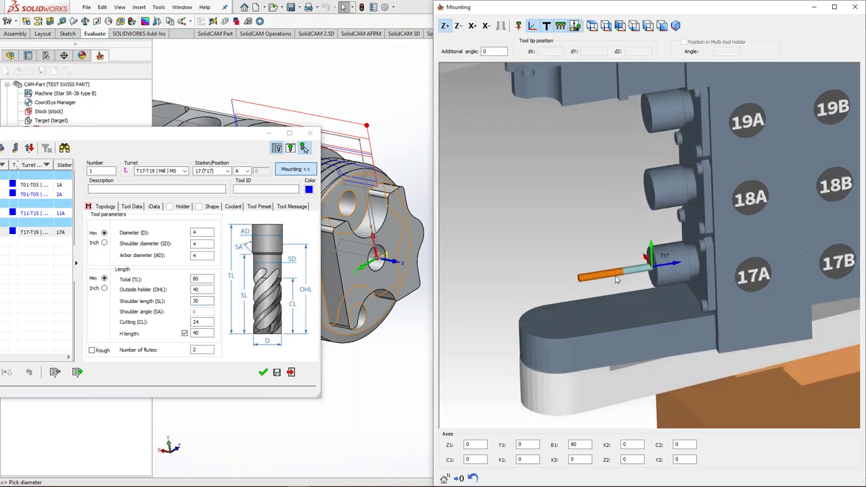
Step: Set the end mill's cutting length to 10 mm and its outside holder length and H length to 30 mm
drag(201, 332, 184, 327)
text(10)
click(203, 302)
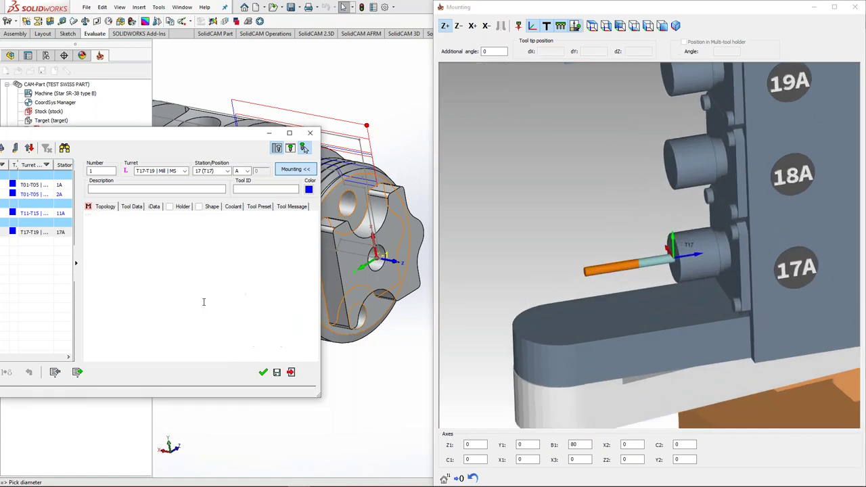
double_click(196, 289)
double_click(195, 334)
click(209, 301)
scroll(627, 258, down, 10)
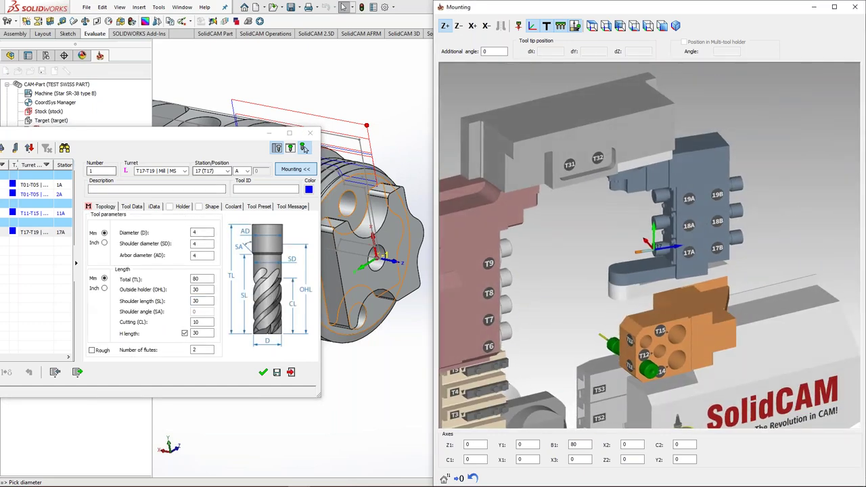
Step: Number the end mill 1700 and accept it as the pocket operation's tool
double_click(100, 171)
text(1700)
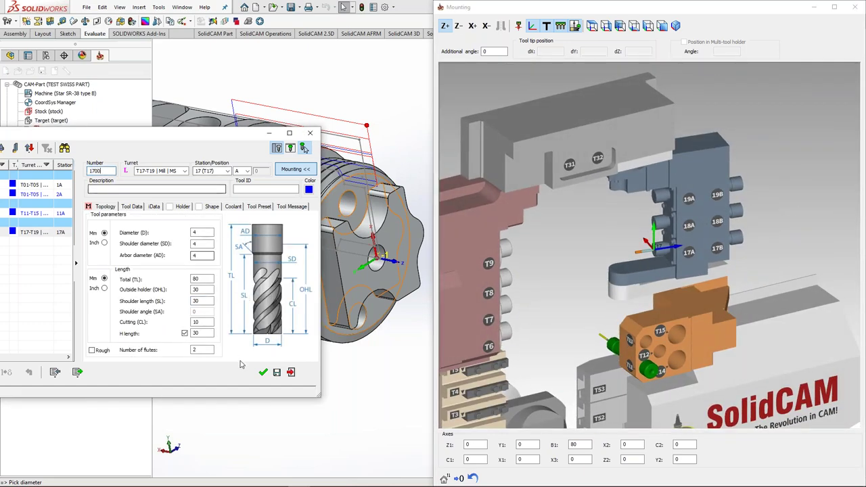
click(264, 373)
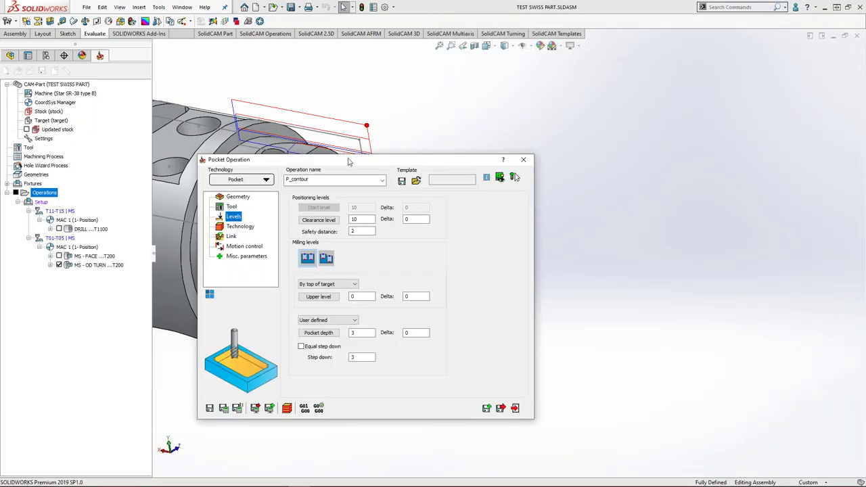
Step: Define the pocket's upper level from the star-shaped front face and its depth from the recessed floor face behind it
drag(350, 163, 621, 140)
click(590, 274)
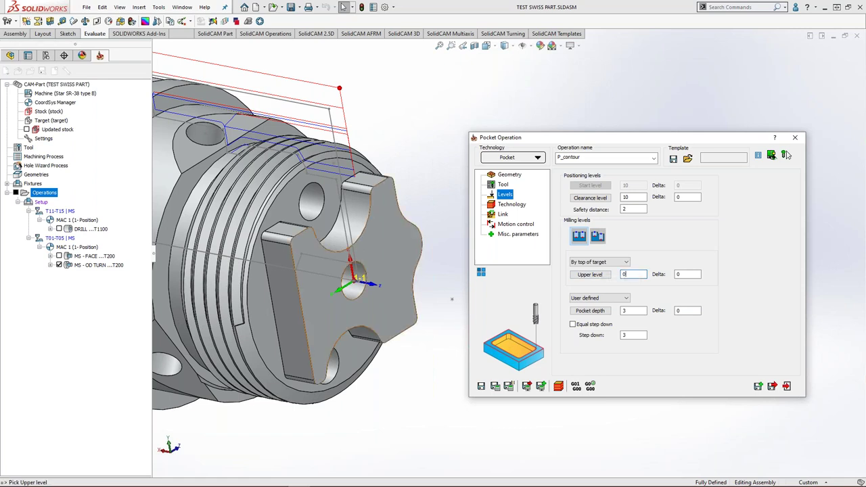
click(327, 197)
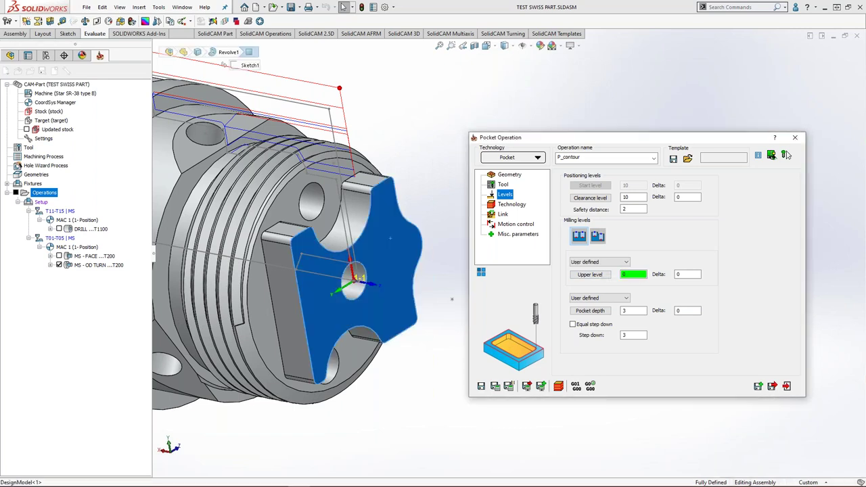
click(327, 196)
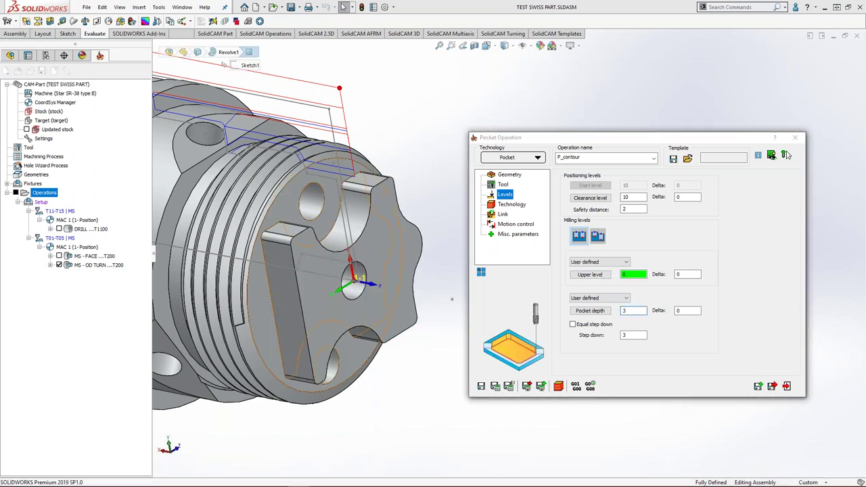
Step: Enable approach from outside for the open pocket, then save and calculate the operation
click(512, 205)
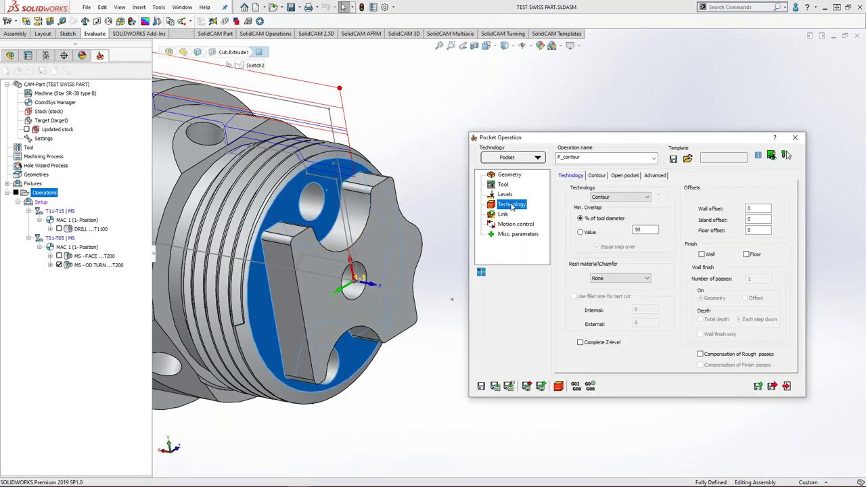
click(623, 176)
click(580, 227)
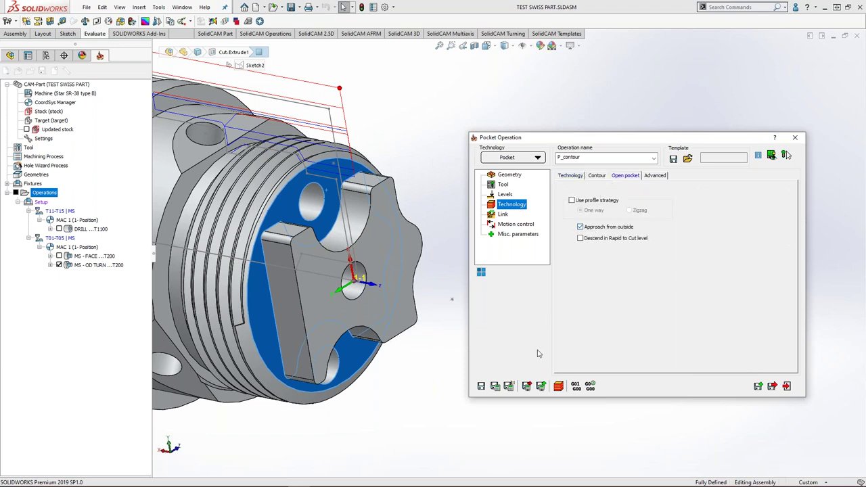
click(785, 155)
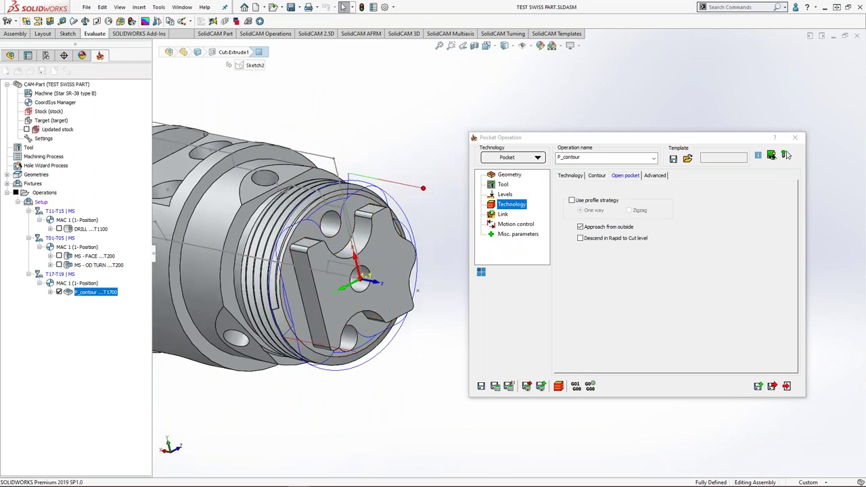
Step: Simulate the pocket operation's toolpath on the part's front face and close the simulation
click(558, 385)
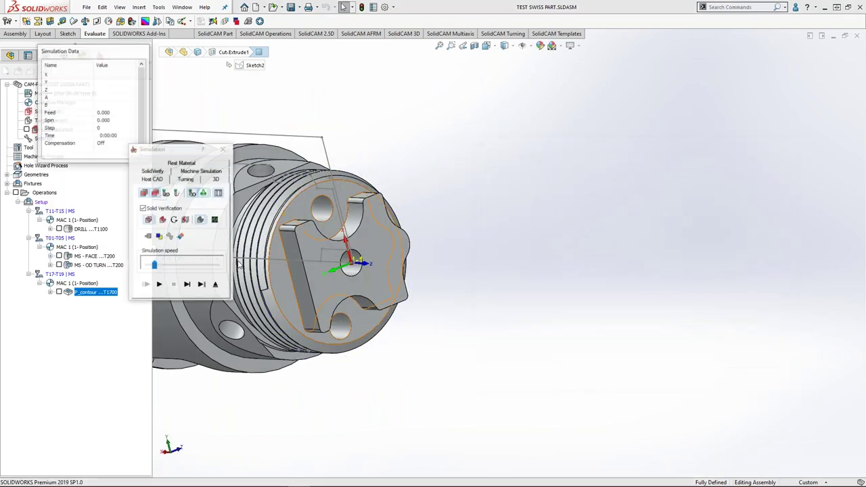
click(188, 285)
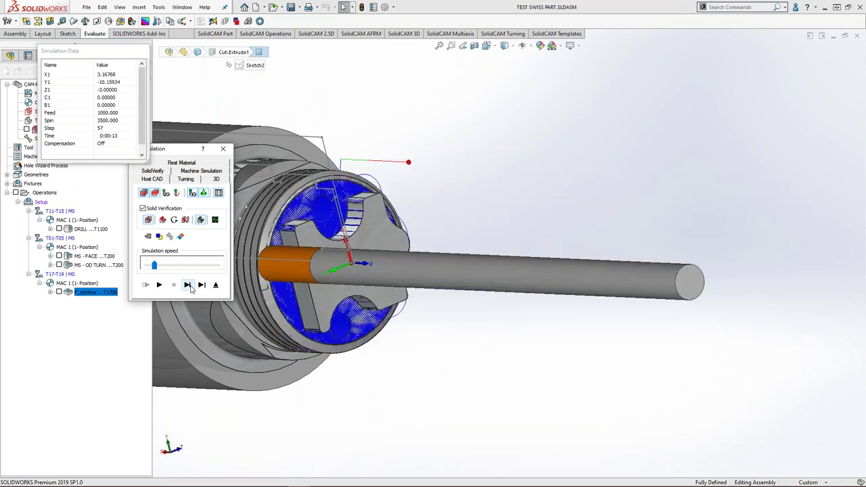
click(224, 148)
scroll(373, 253, down, 2)
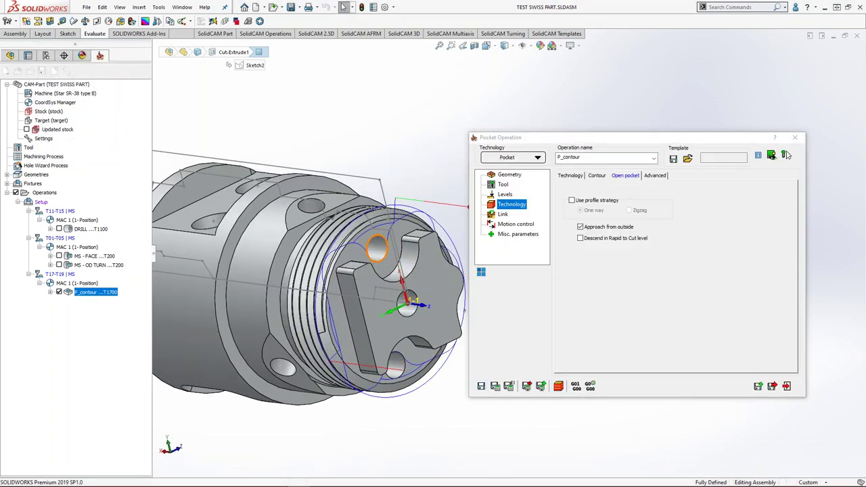
Step: Rename the pocket operation MS - FACE MILLING and save it
click(785, 155)
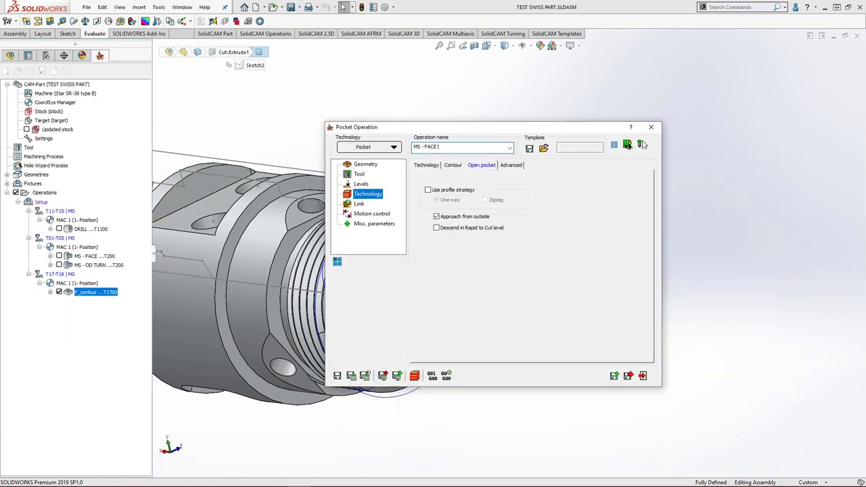
click(337, 377)
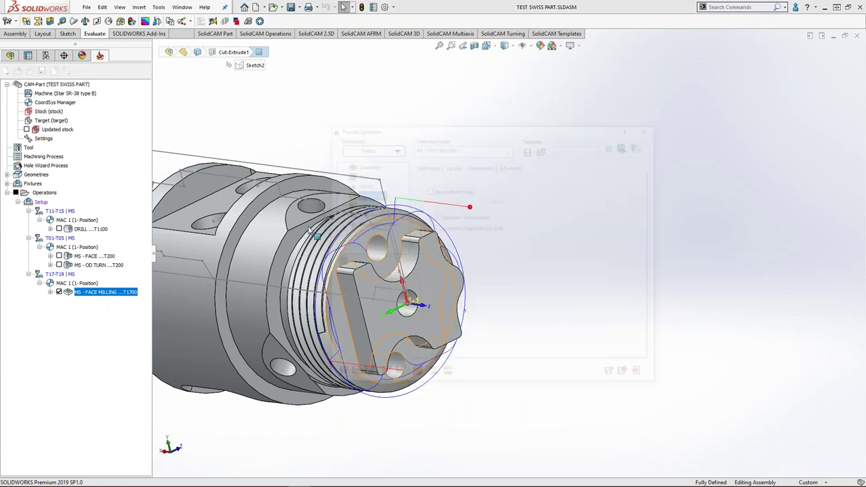
Step: Enable 4th-axis face motion with polar coordinates in the XC plane, set the interpolation and arc approximation tolerances to 0.1, and save
click(365, 214)
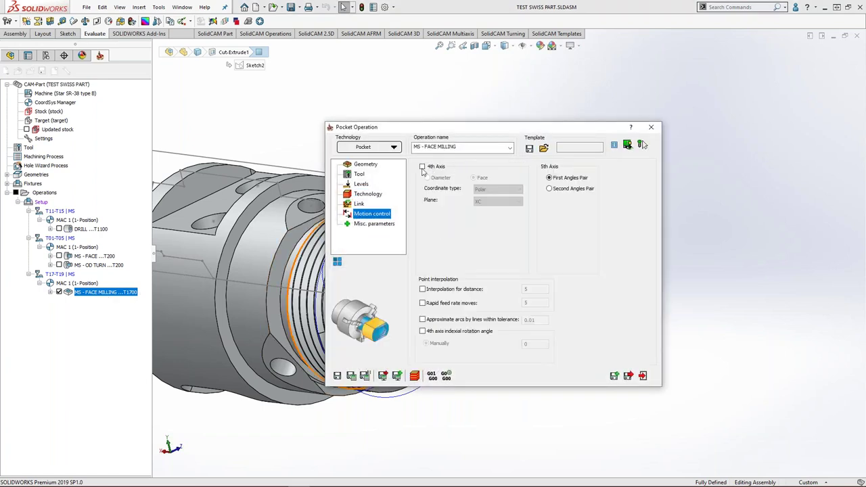
click(422, 167)
click(422, 289)
click(422, 320)
click(537, 289)
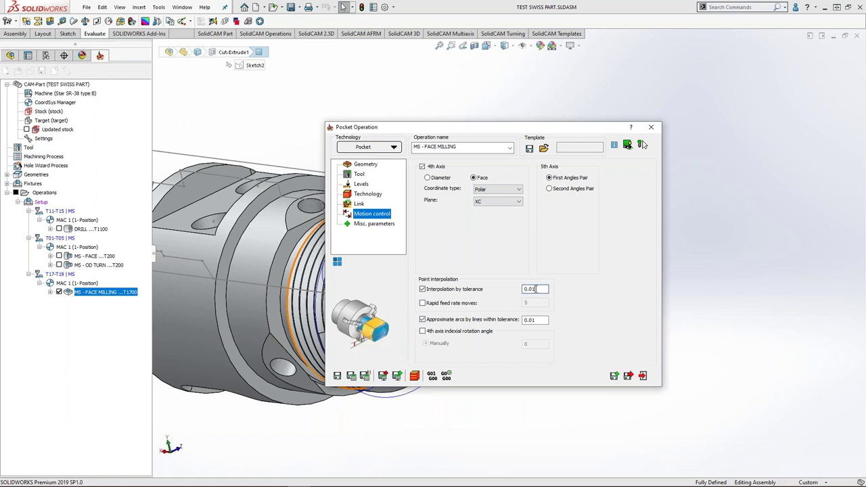
text(1)
click(532, 320)
text(1)
click(358, 379)
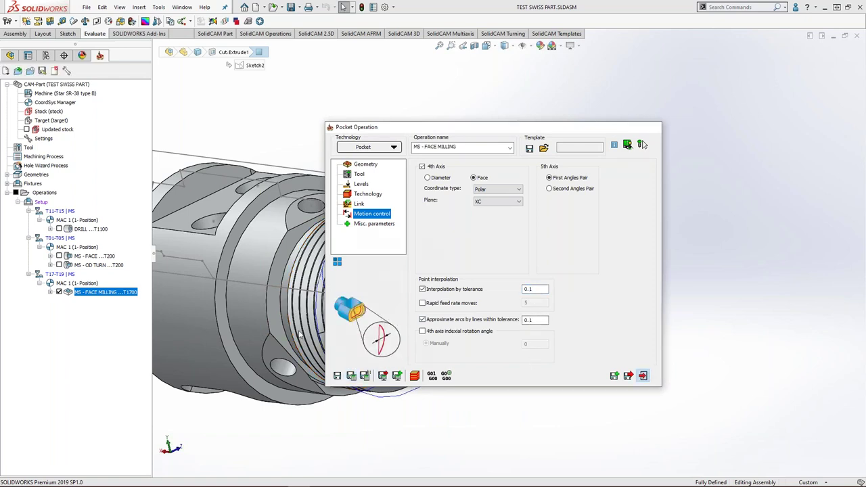
click(642, 144)
Step: Add a 2D drilling operation after MS - FACE MILLING
right_click(105, 292)
mouse_move(212, 37)
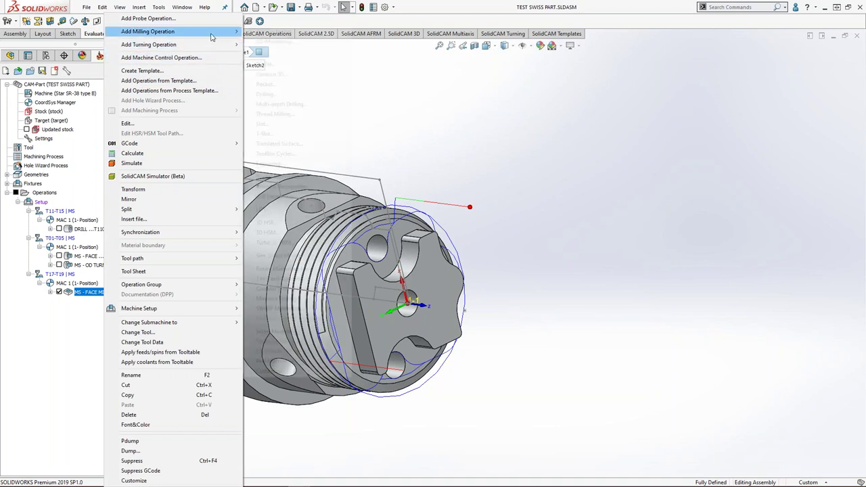
click(285, 93)
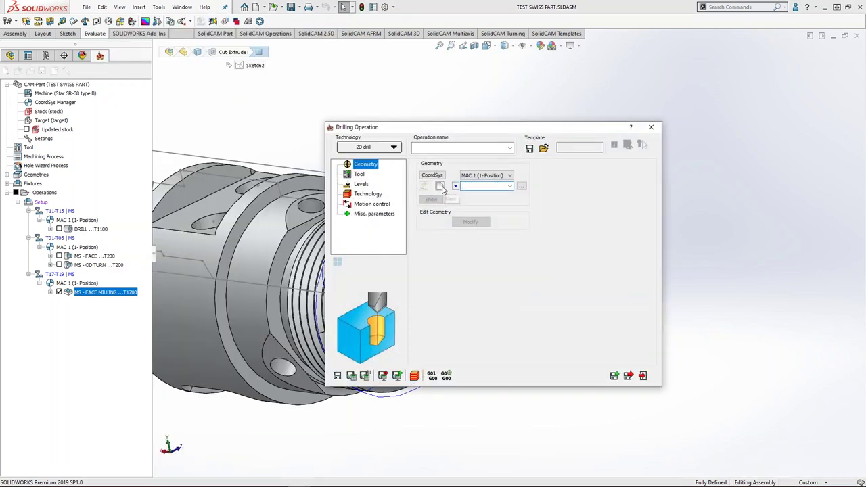
Step: Create the drill geometry from the centers of the two small holes in the recessed front face
click(431, 199)
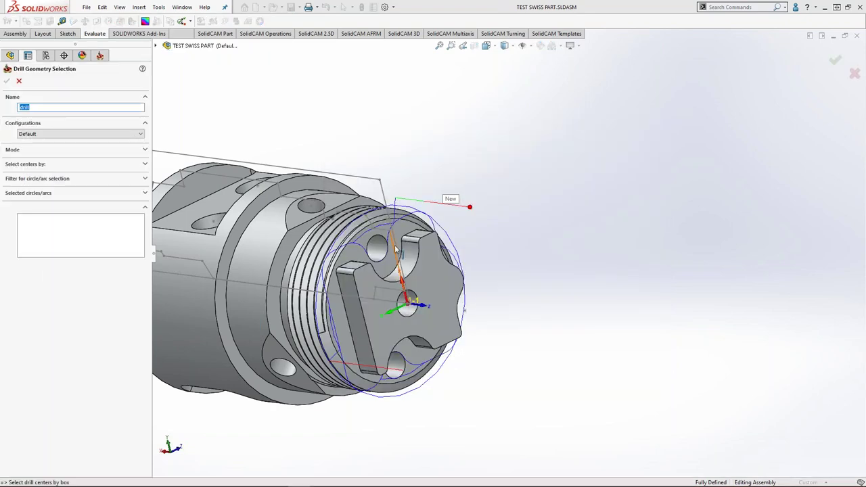
scroll(394, 247, down, 3)
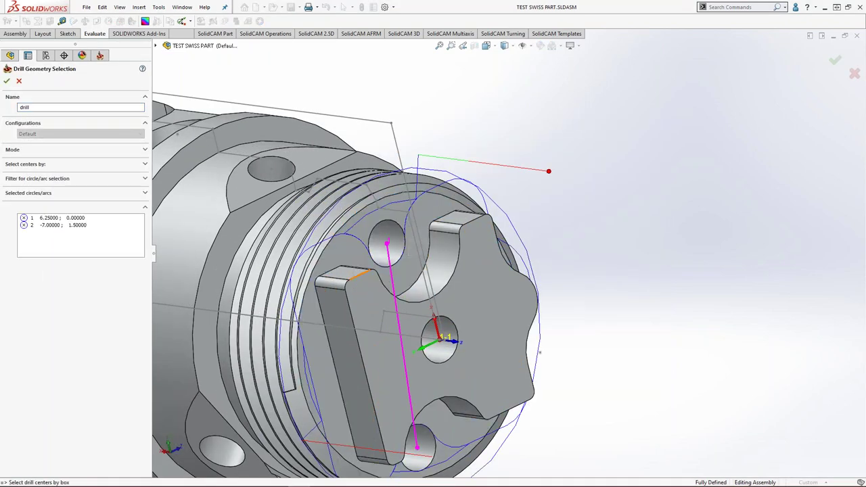
click(7, 81)
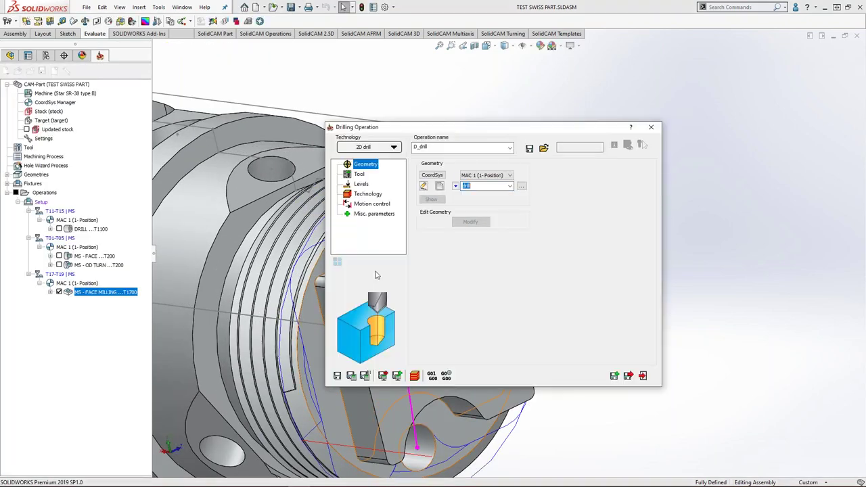
Step: Open the drilling operation's tool selection and inspect the tool stations in the machine mounting preview, including the existing tool 1700
click(361, 176)
click(474, 317)
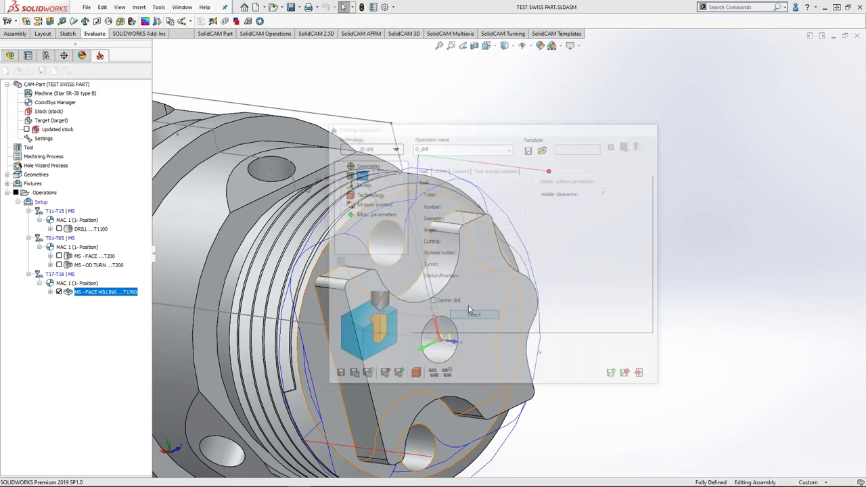
click(298, 171)
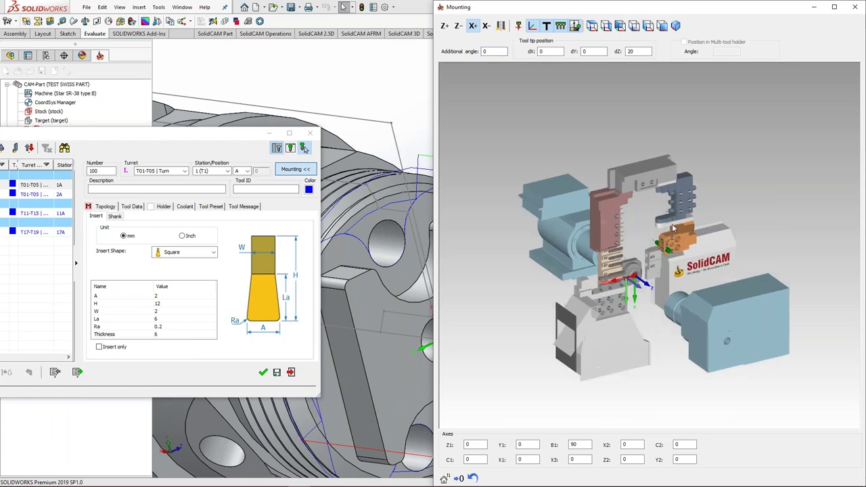
middle_drag(658, 195, 690, 253)
scroll(689, 255, up, 4)
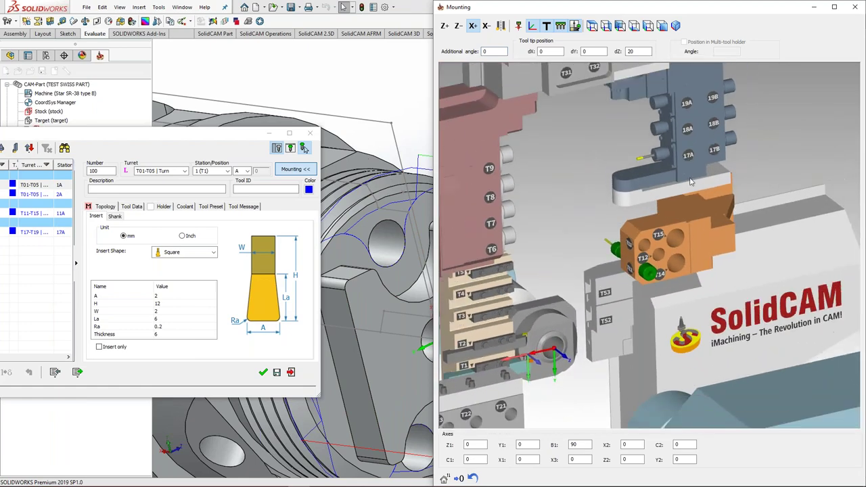
scroll(641, 294, down, 2)
middle_drag(641, 291, 651, 133)
scroll(646, 243, up, 2)
click(246, 134)
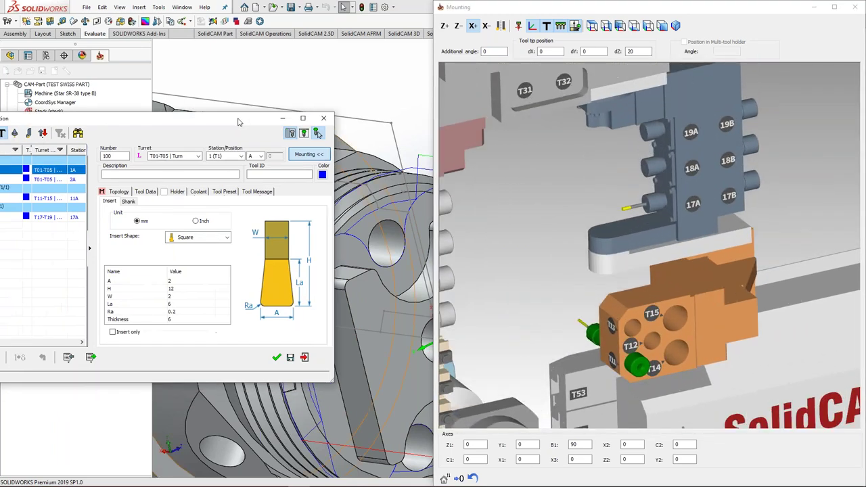
drag(246, 137, 341, 103)
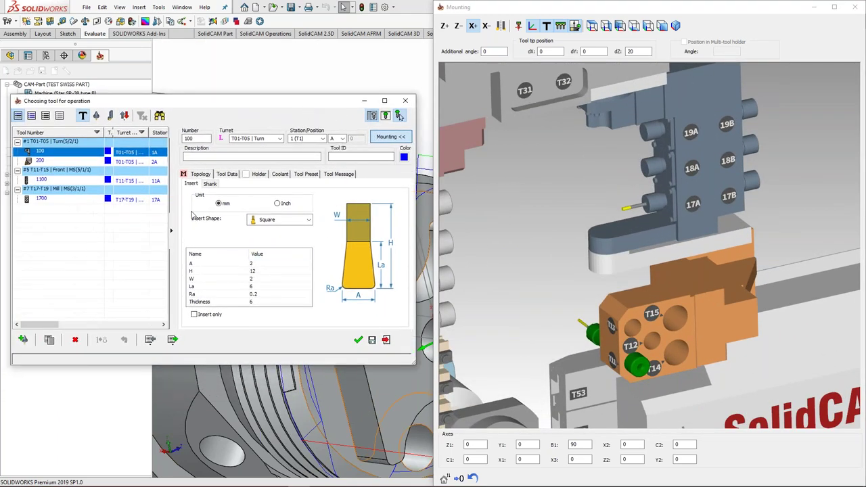
click(43, 200)
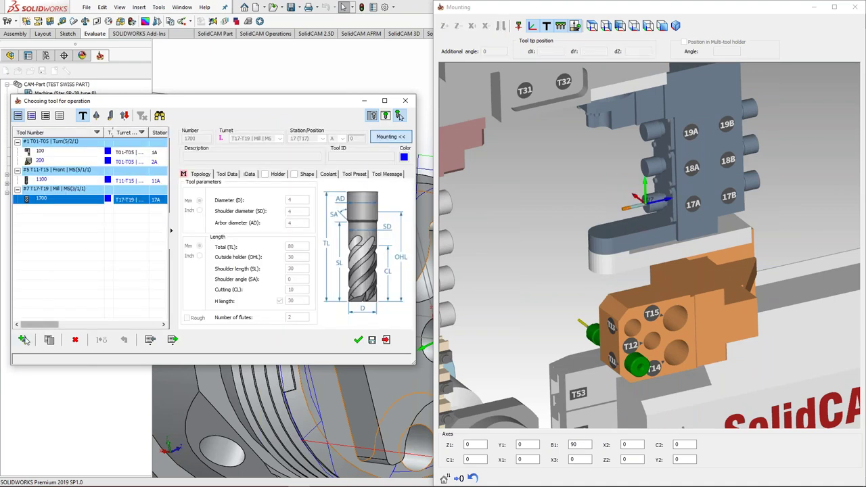
Step: Add a 3 mm drill, taking its diameter from the front-face hole, and assign it to turret T17-T19 | Mill | MS
click(23, 340)
double_click(274, 294)
click(504, 19)
drag(494, 12, 616, 12)
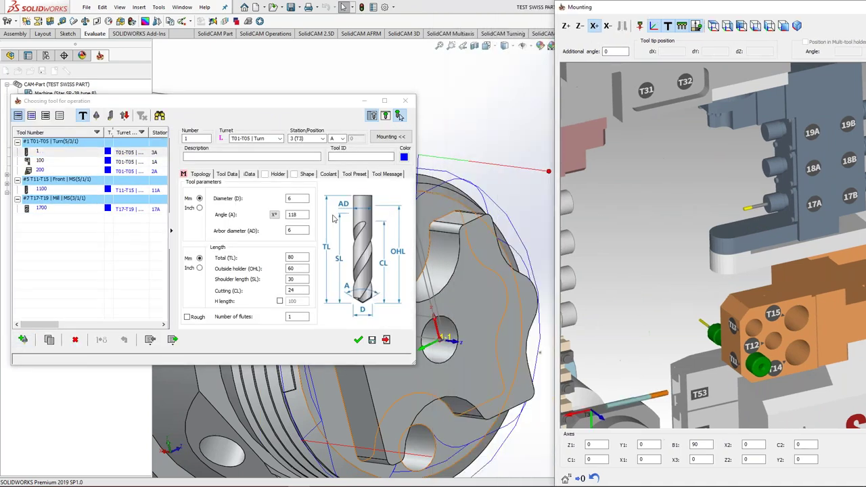
click(400, 116)
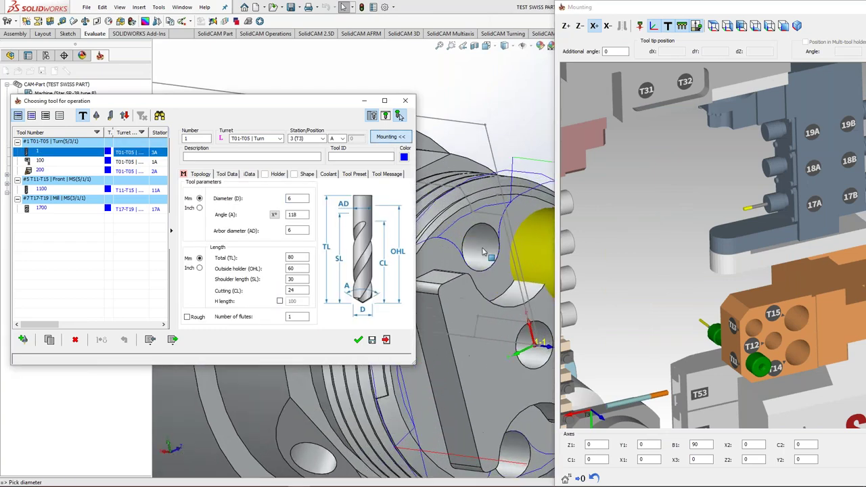
click(481, 247)
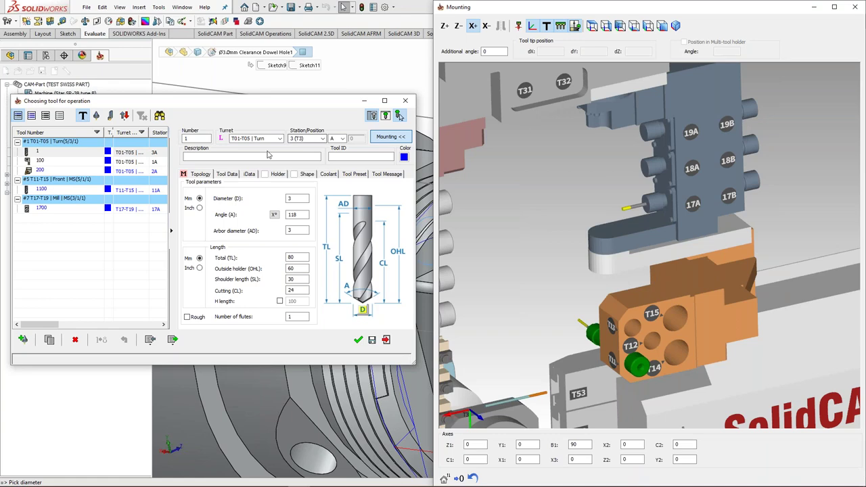
click(280, 139)
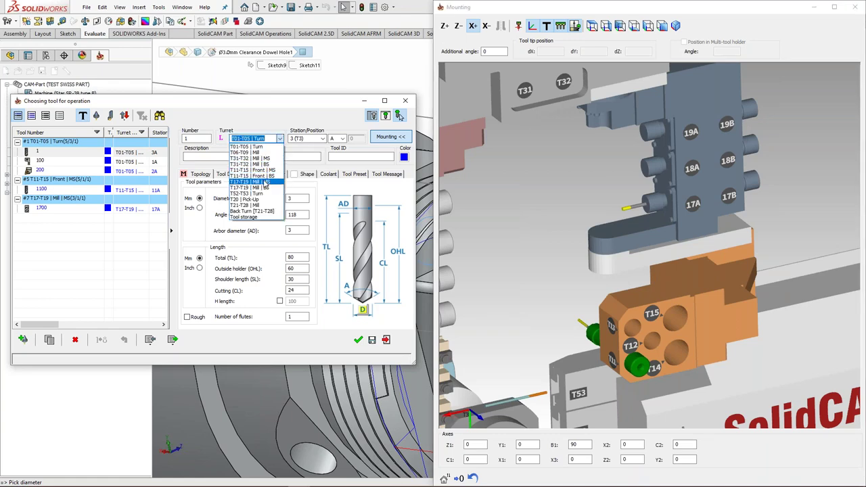
click(265, 183)
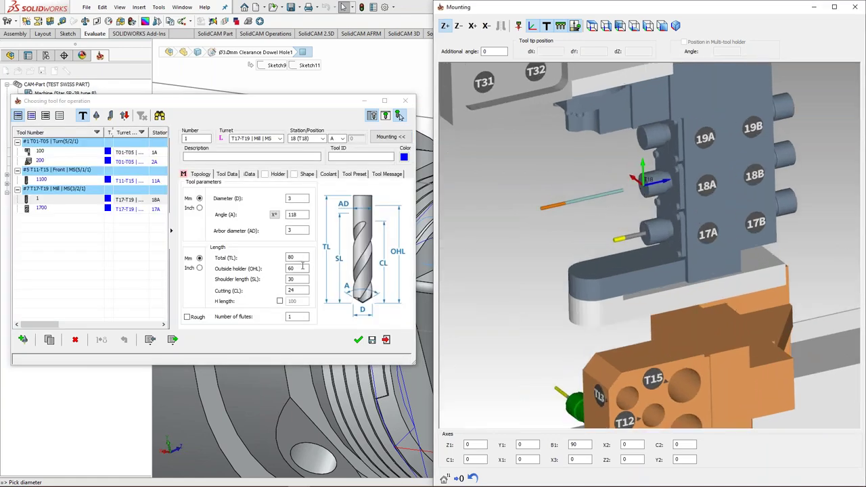
Step: Set the drill's total length to 60, outside holder length to 40 and H length to 40, and accept it as tool 1800
click(290, 270)
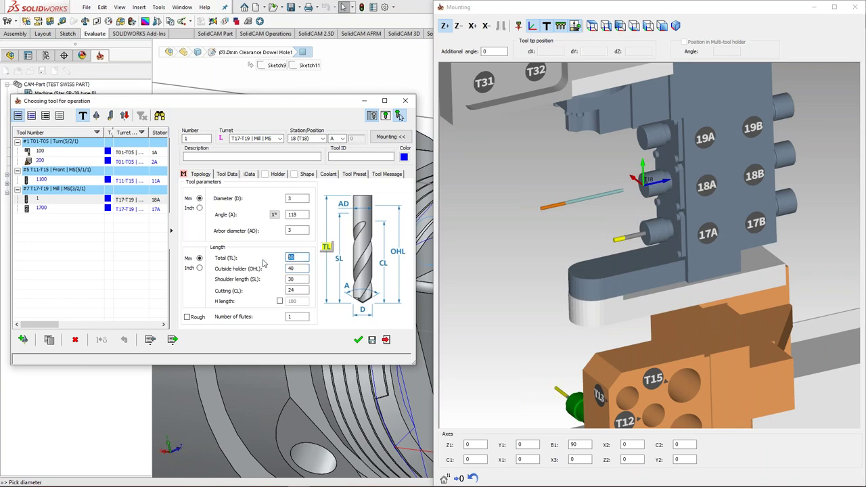
click(281, 302)
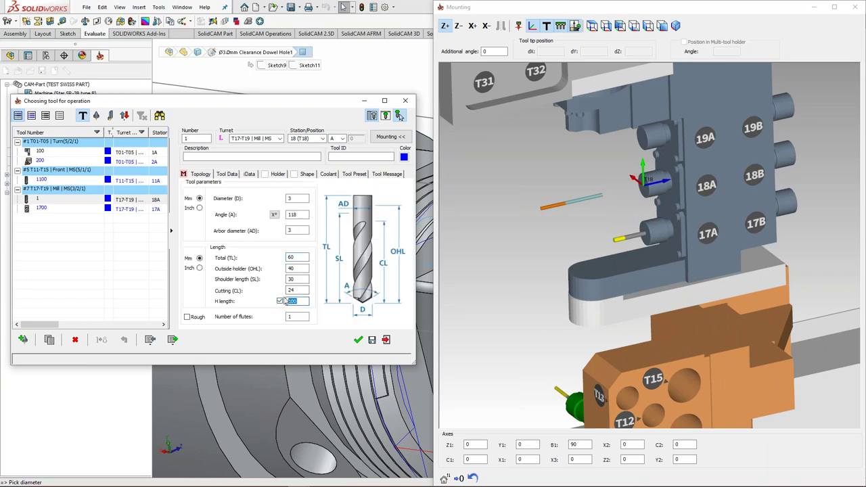
click(463, 279)
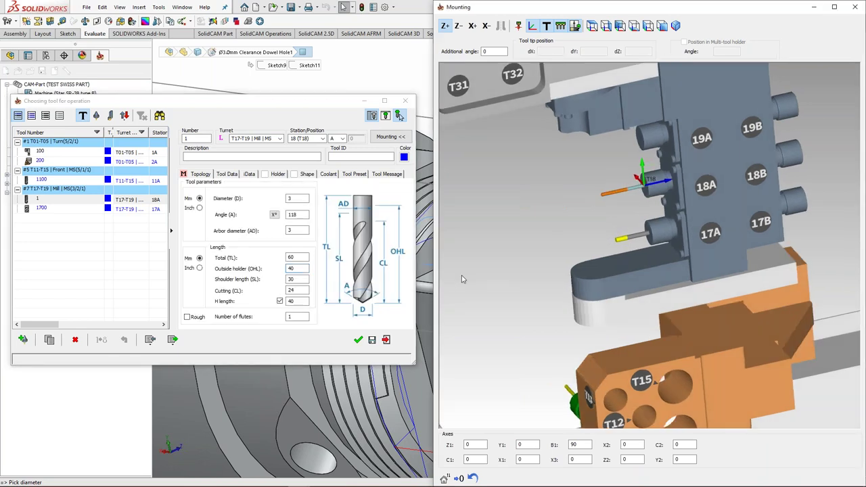
click(177, 141)
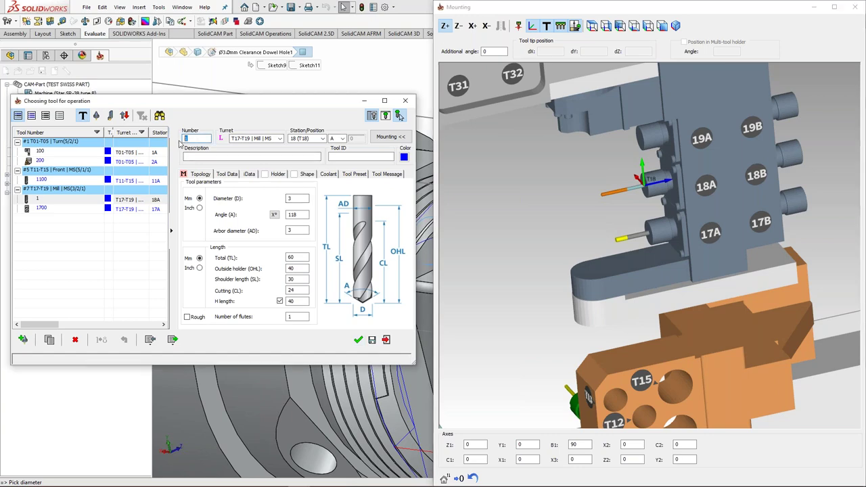
click(358, 340)
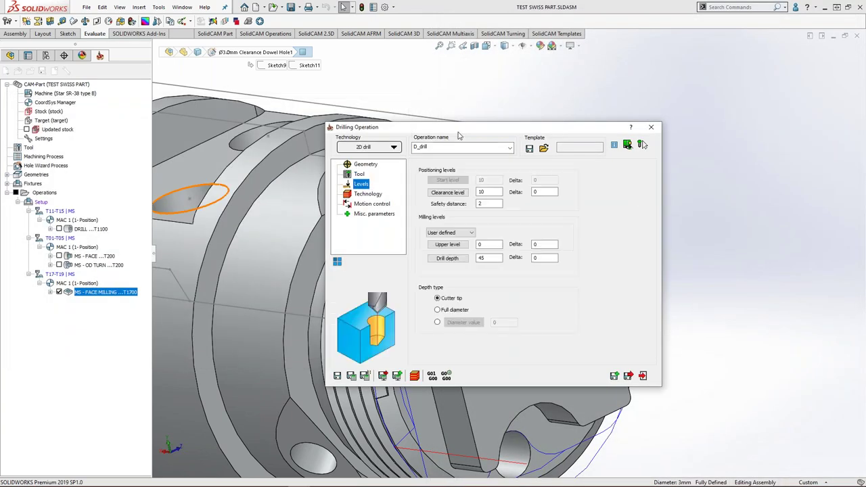
Step: Take the upper level from the recessed front face and the drill depth from the bottom of the hole
drag(599, 129, 295, 140)
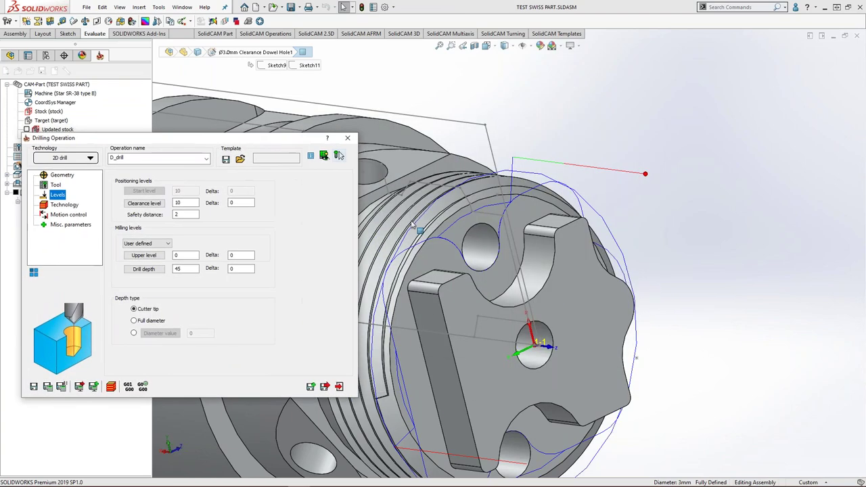
click(153, 257)
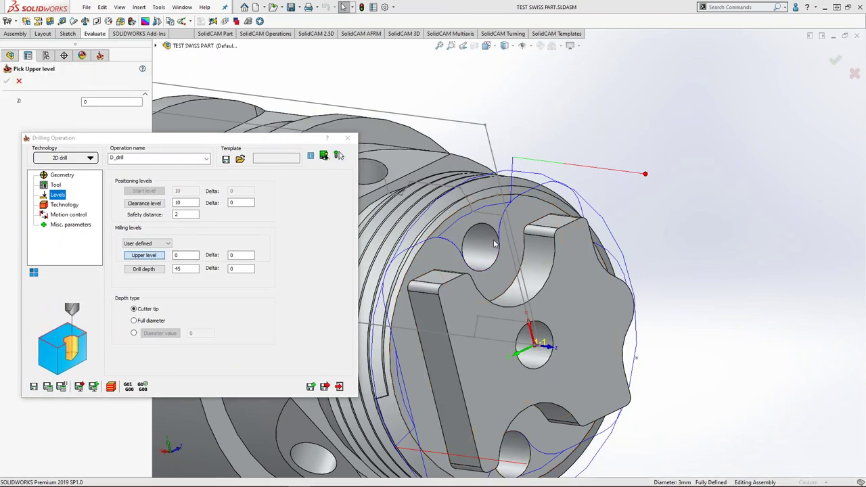
click(7, 81)
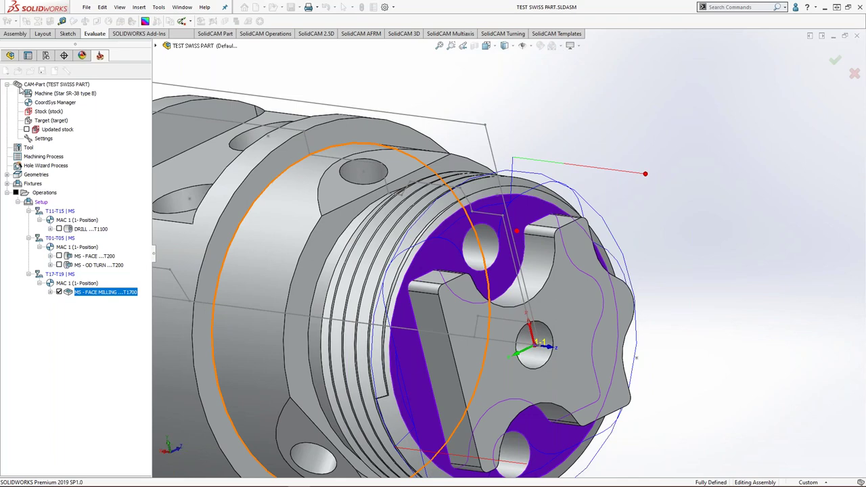
middle_drag(453, 225, 470, 251)
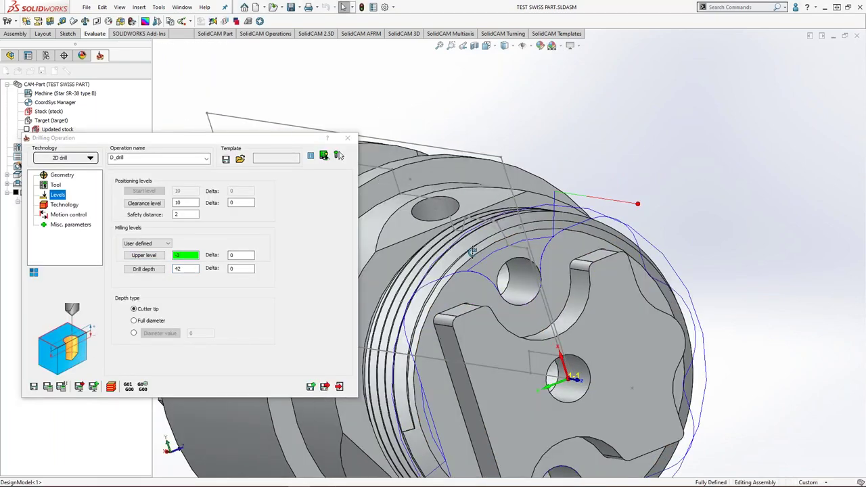
scroll(517, 284, down, 5)
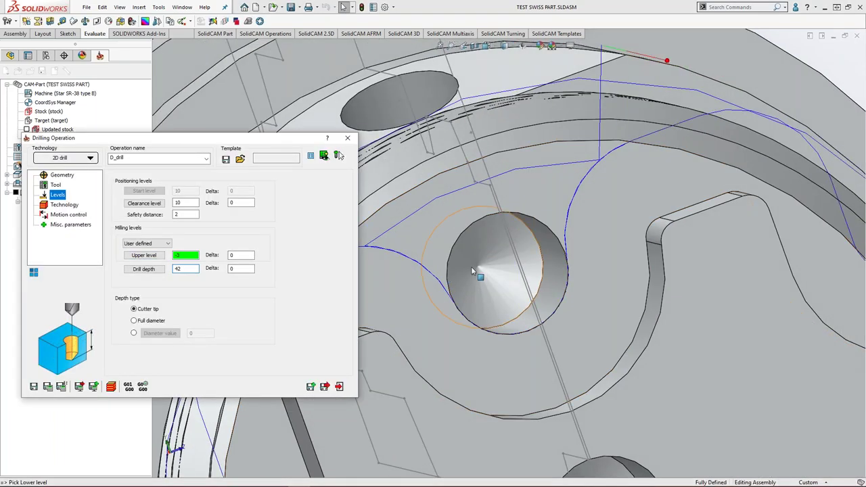
click(478, 268)
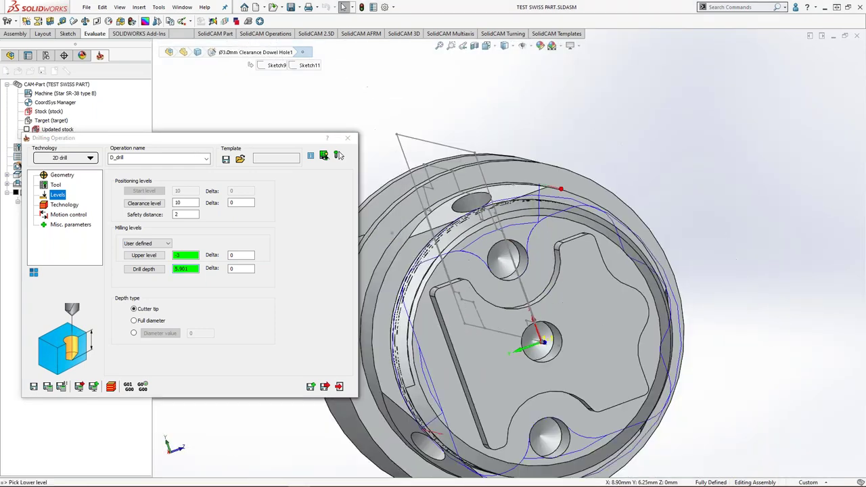
Step: Set the drill cycle type to G83/G87, review its cycle data and enable Use cycle
ctrl+middle_drag(473, 268, 583, 268)
click(65, 205)
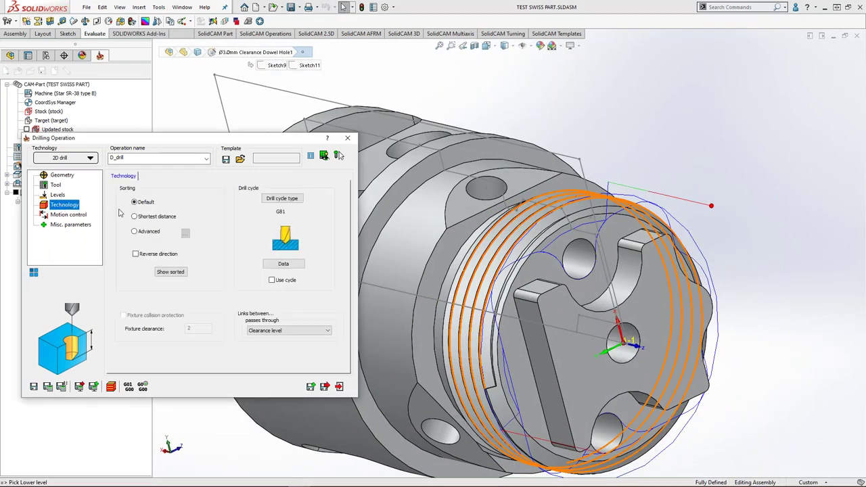
click(283, 201)
click(204, 222)
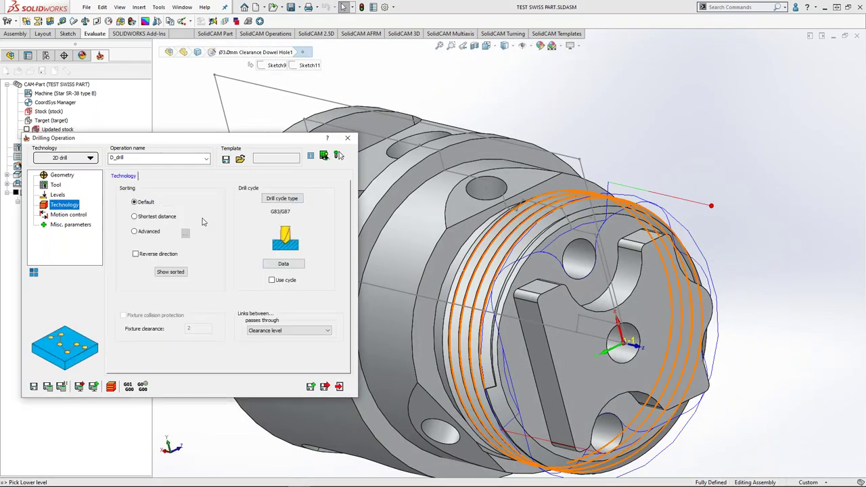
click(283, 263)
click(613, 280)
click(553, 387)
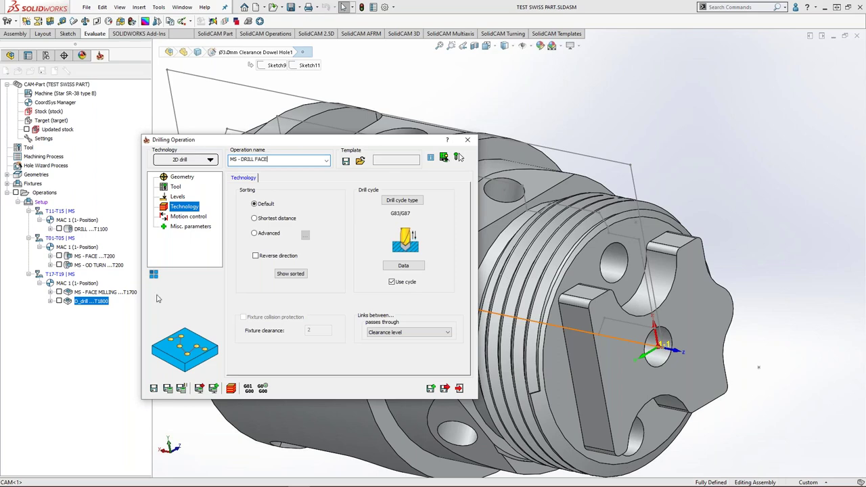
Step: Save the drilling operation under the name MS - DRILL FACE and close it
click(153, 389)
click(460, 388)
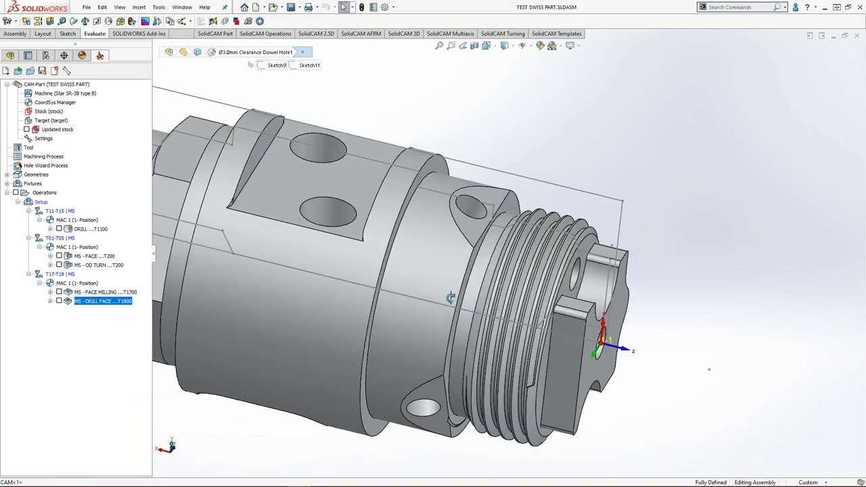
click(479, 237)
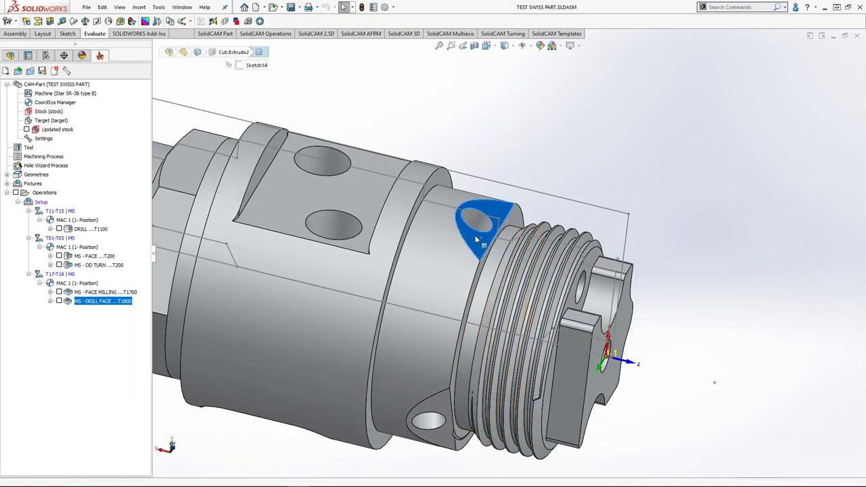
click(439, 125)
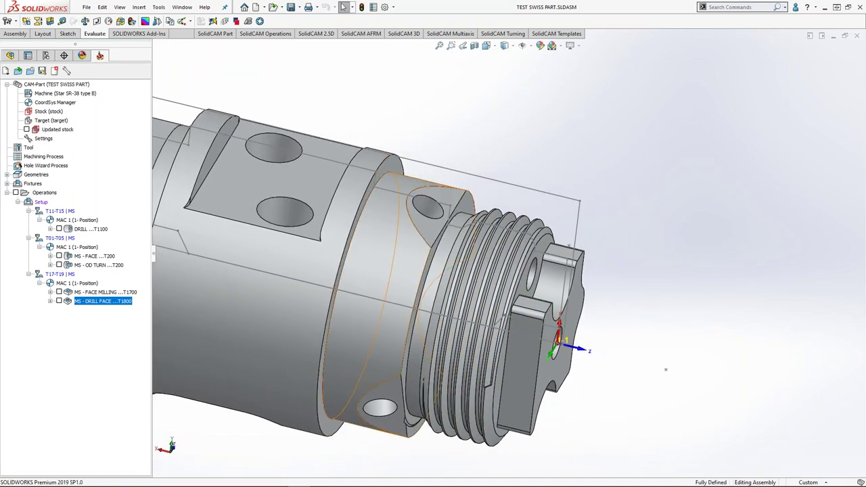
scroll(371, 352, up, 2)
Step: Start adding a new position to the MAC 1 coordinate system in the CoordSys Manager
click(56, 103)
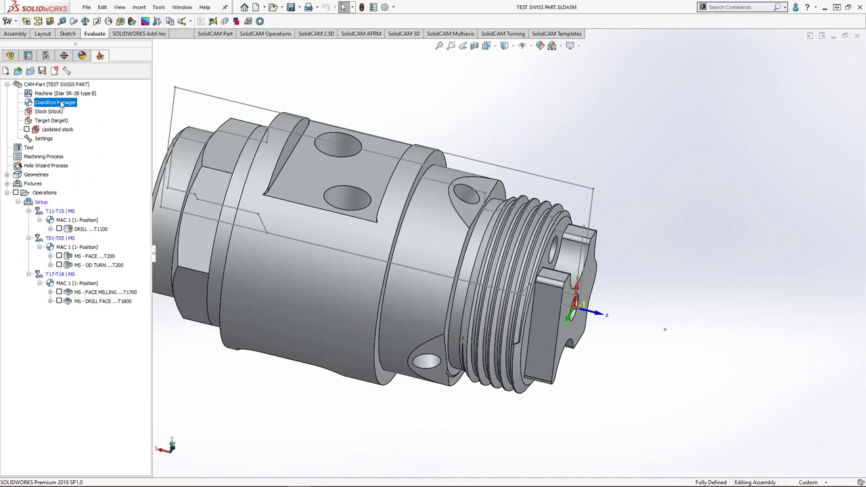
double_click(61, 102)
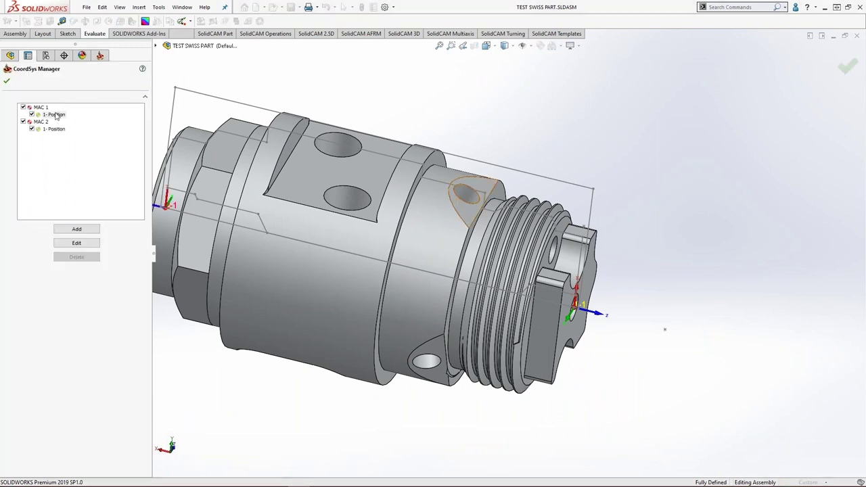
right_click(59, 114)
click(78, 118)
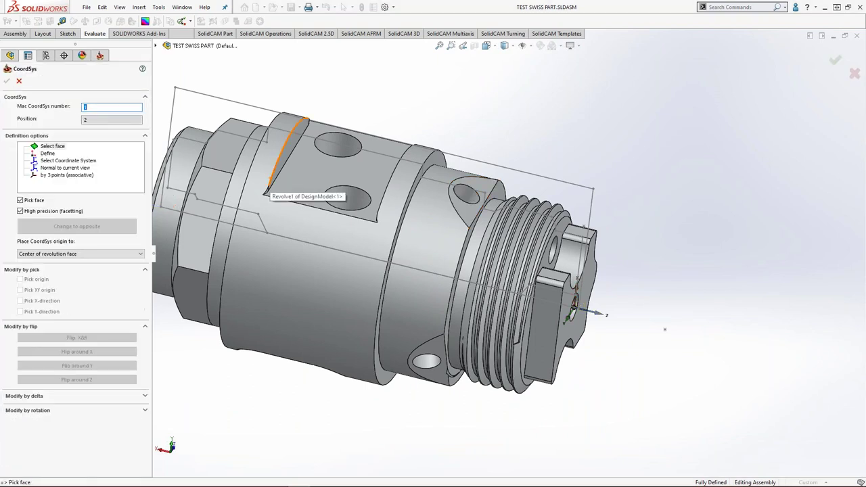
Step: Place the new position's origin at CoordSys # 1 and orient it by the small angled flat containing the hole
middle_drag(412, 233, 352, 228)
click(346, 229)
click(99, 254)
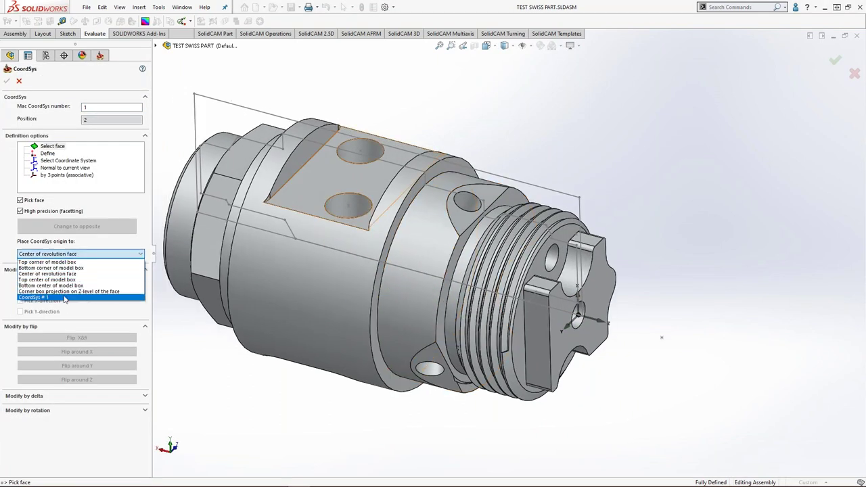
click(64, 301)
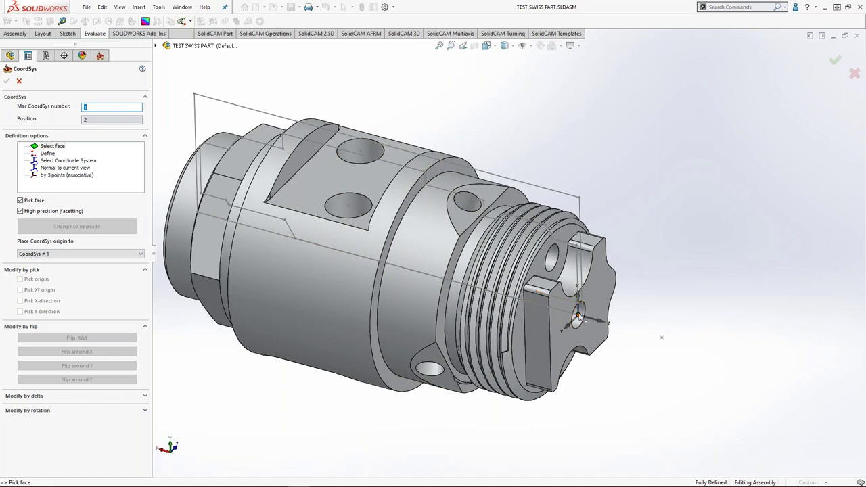
ctrl+middle_drag(465, 292, 447, 302)
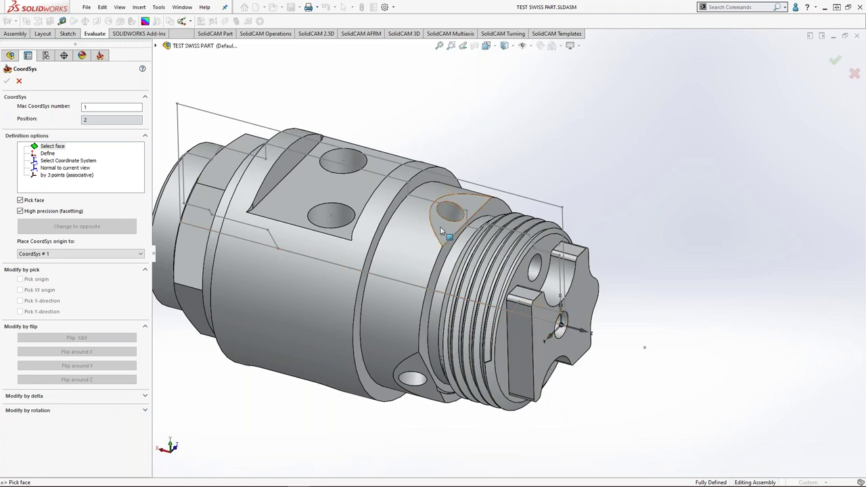
click(462, 203)
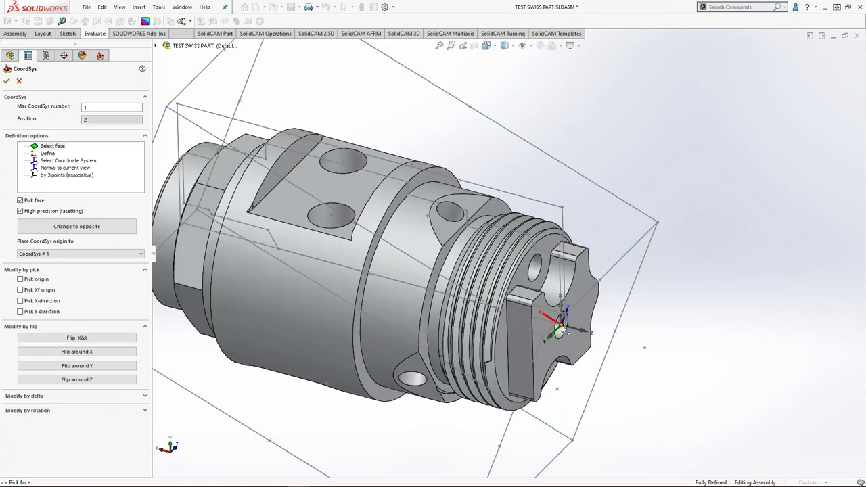
click(6, 80)
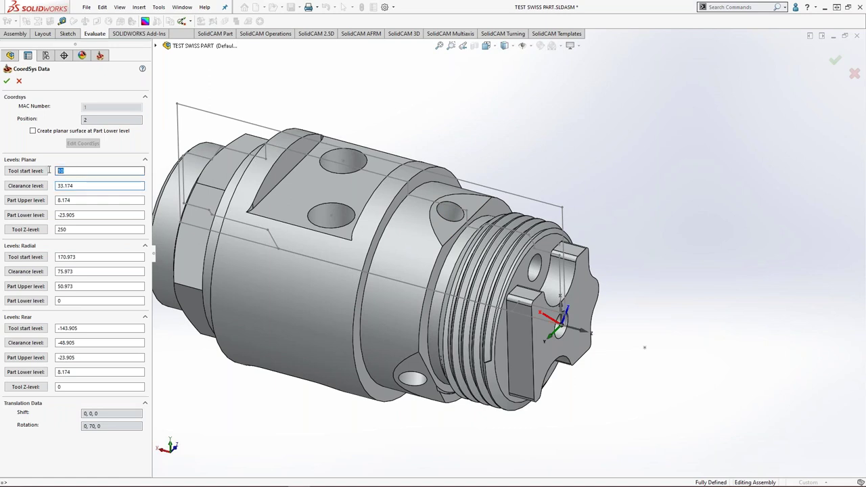
Step: Set the planar and radial tool start levels to 15, both clearance levels to 10 and the planar tool Z-level to 15, and accept
key(Tab)
key(Tab)
key(Tab)
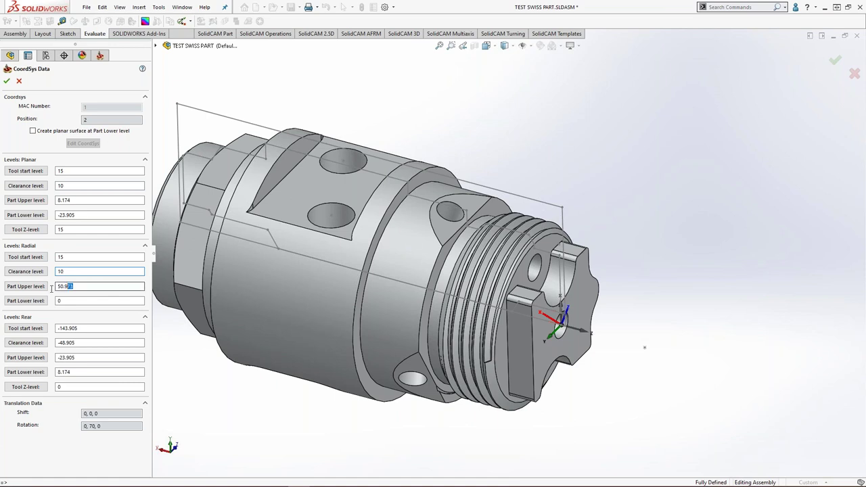
click(6, 82)
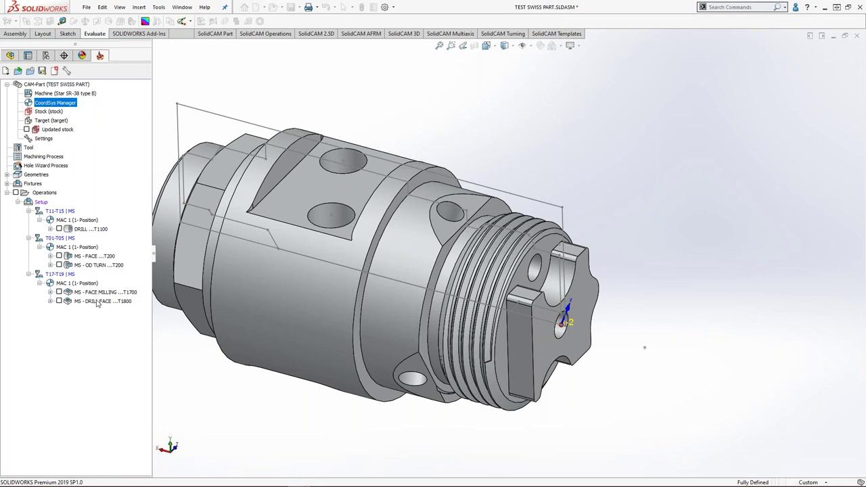
Step: Add a Profile milling operation after MS - DRILL FACE and assign it to MAC 1 (2-Position)
right_click(97, 302)
mouse_move(201, 36)
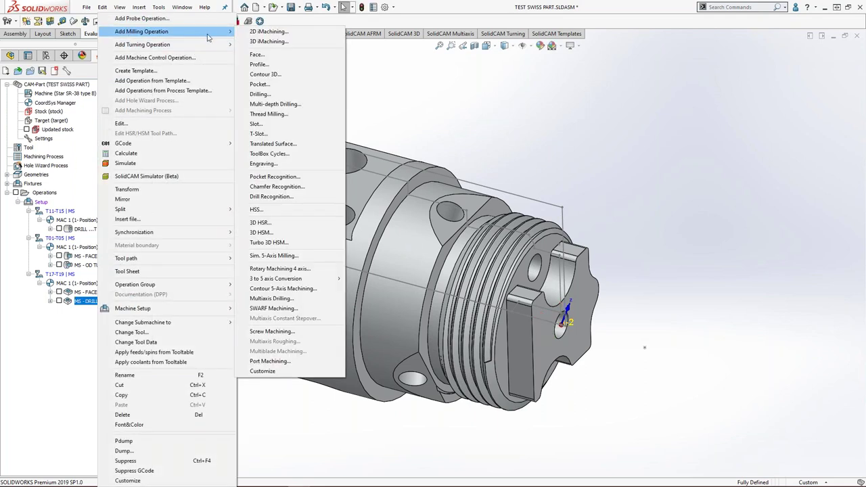
click(257, 65)
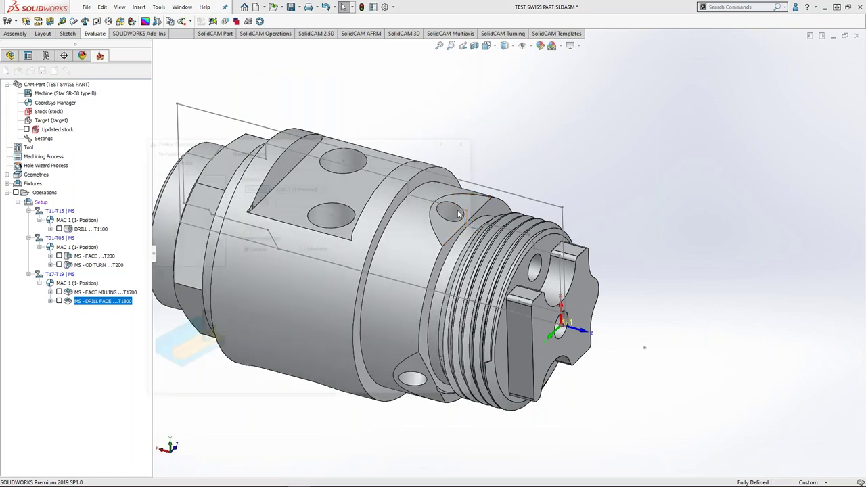
click(282, 188)
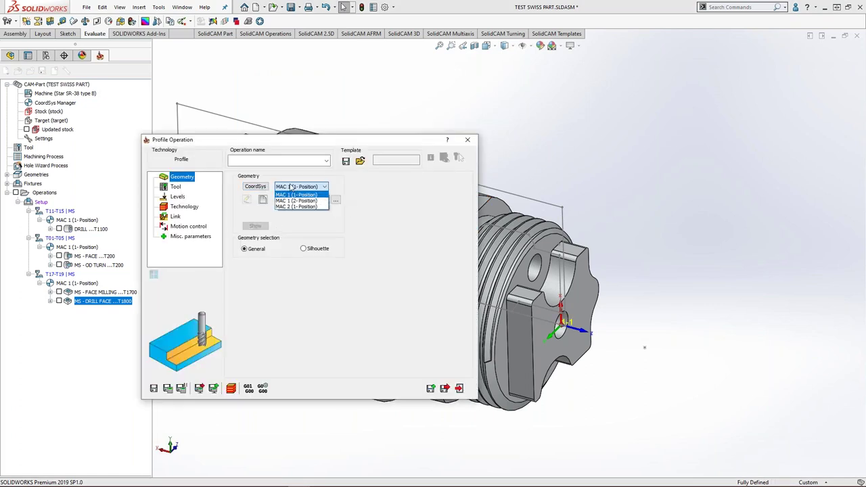
click(284, 203)
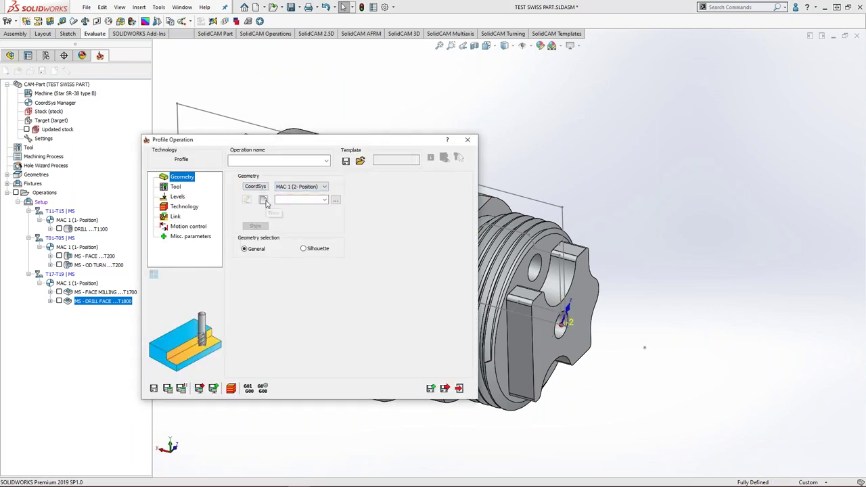
Step: Define the profile geometry as a single-curve chain along the straight front edge of the angled flat
click(264, 201)
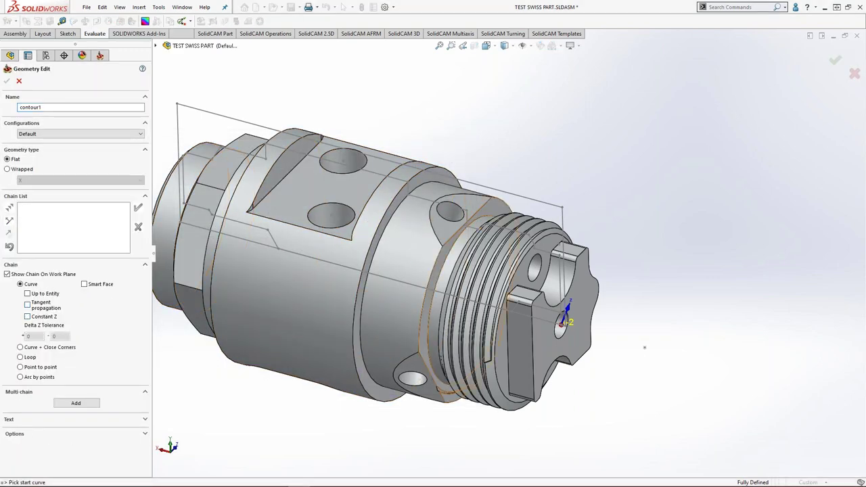
scroll(485, 232, down, 3)
click(488, 210)
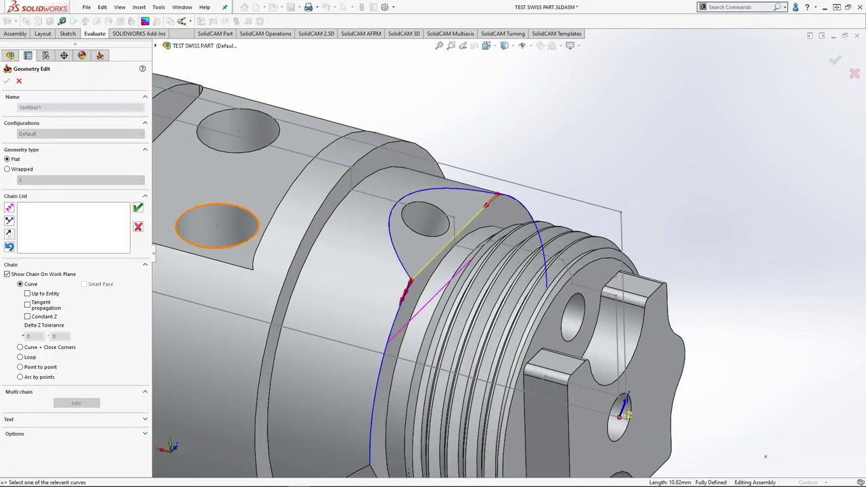
click(139, 209)
click(7, 81)
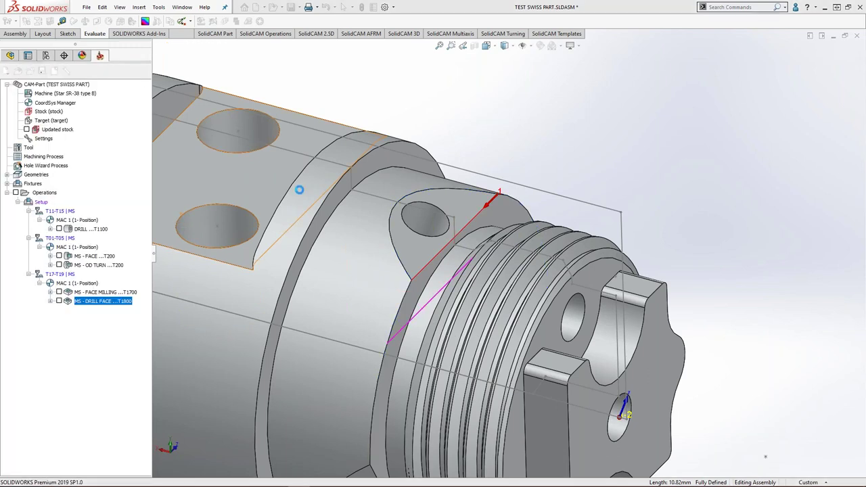
Step: Check the tool mounting on the machine and assign the 4 mm end mill 1700 at station 17A to the profile operation
click(176, 188)
click(284, 314)
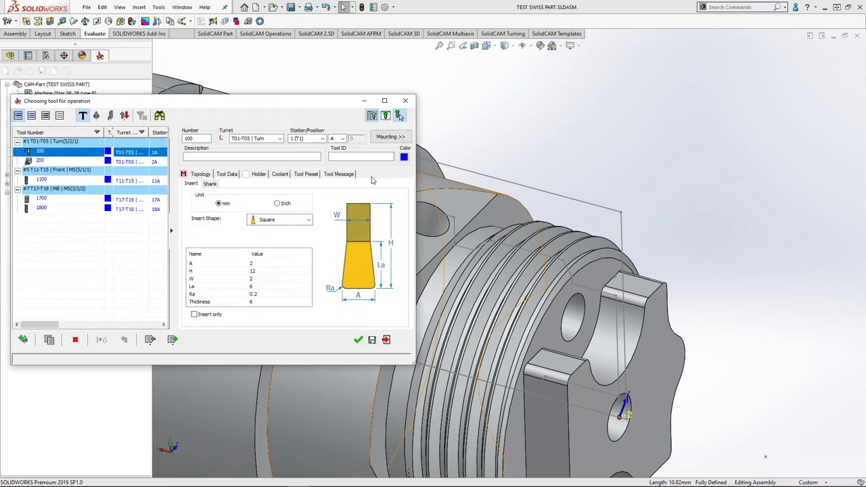
click(392, 137)
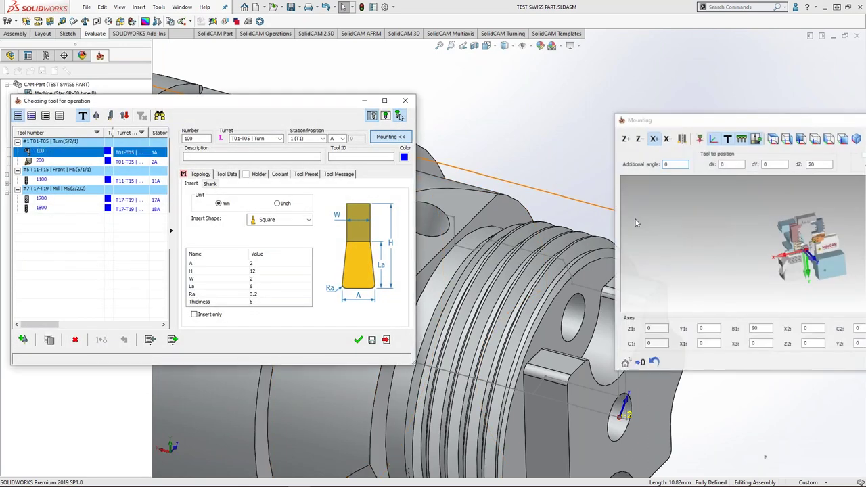
drag(766, 136, 865, 151)
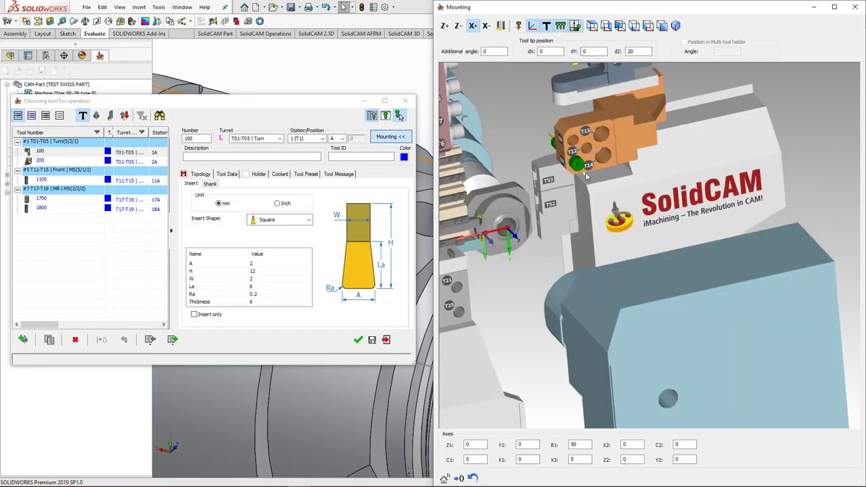
middle_drag(610, 234, 653, 227)
scroll(667, 227, up, 3)
scroll(671, 237, up, 5)
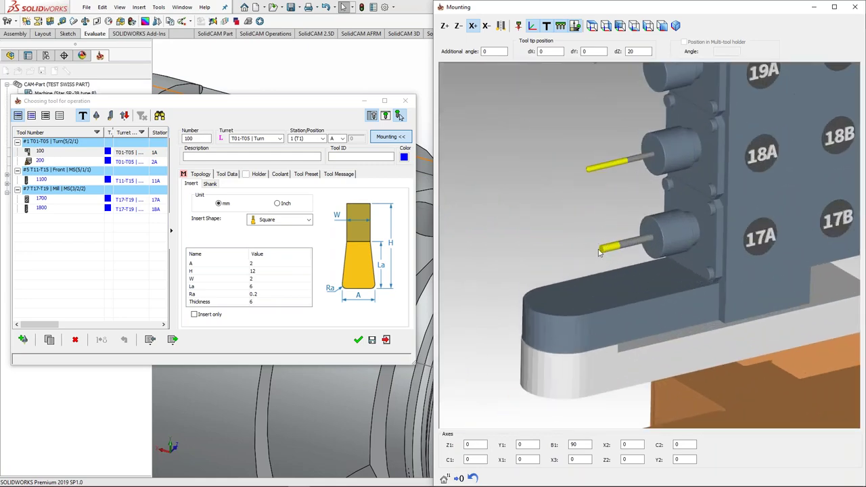
scroll(611, 248, down, 3)
scroll(626, 251, up, 2)
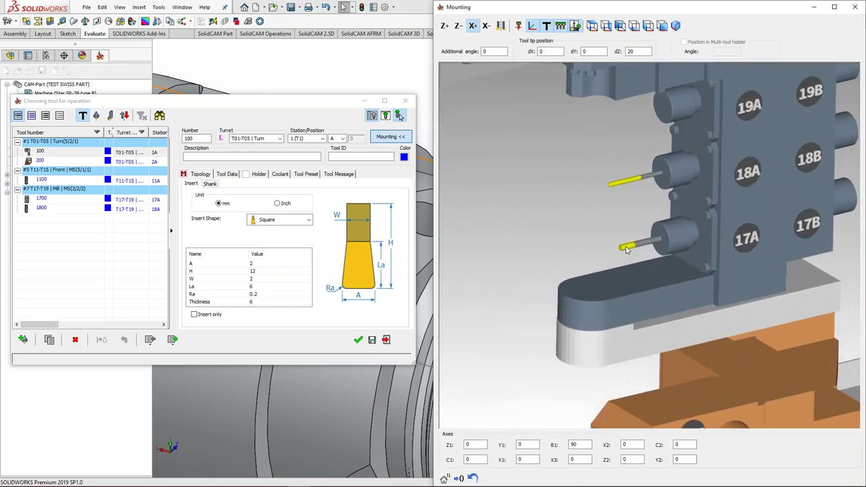
click(67, 201)
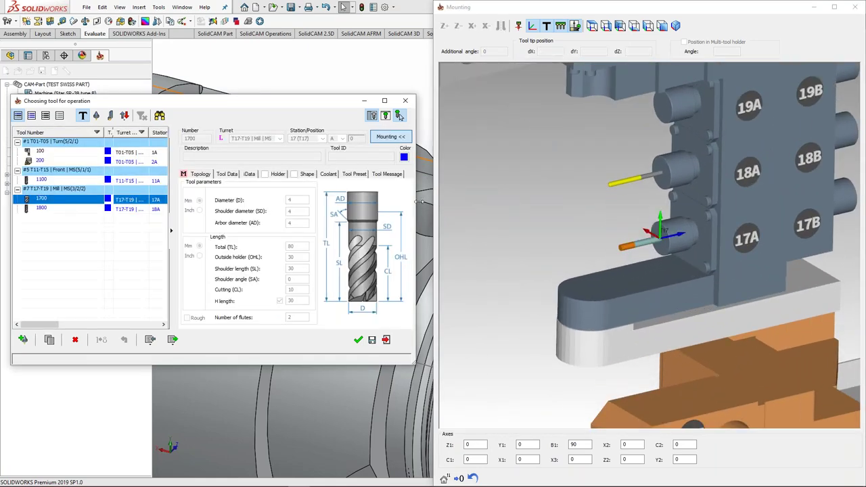
click(359, 339)
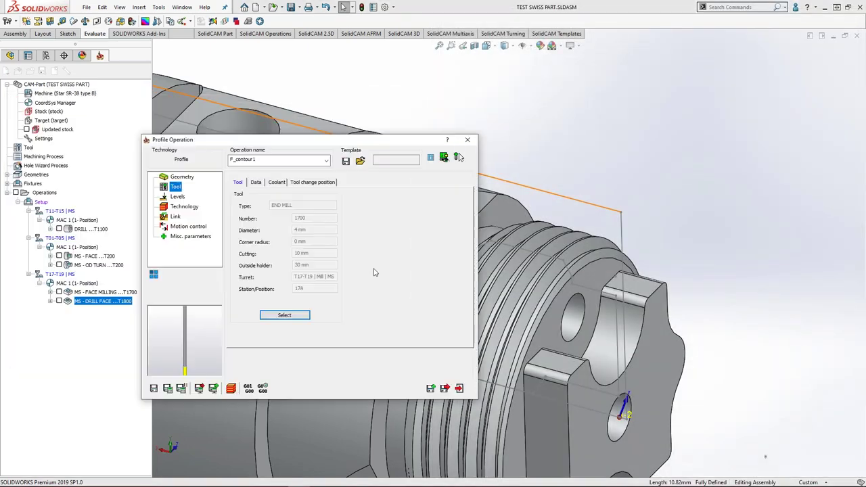
Step: Take the upper level from the angled flat's face and set the profile depth to 0
click(177, 196)
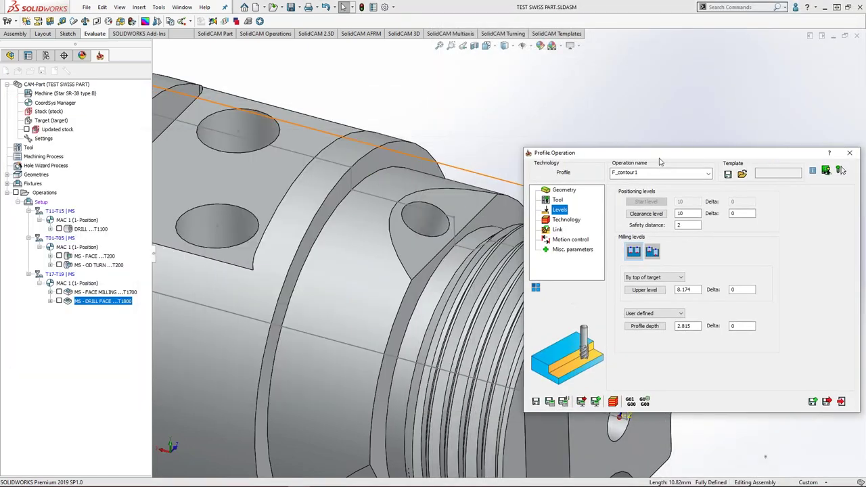
click(420, 252)
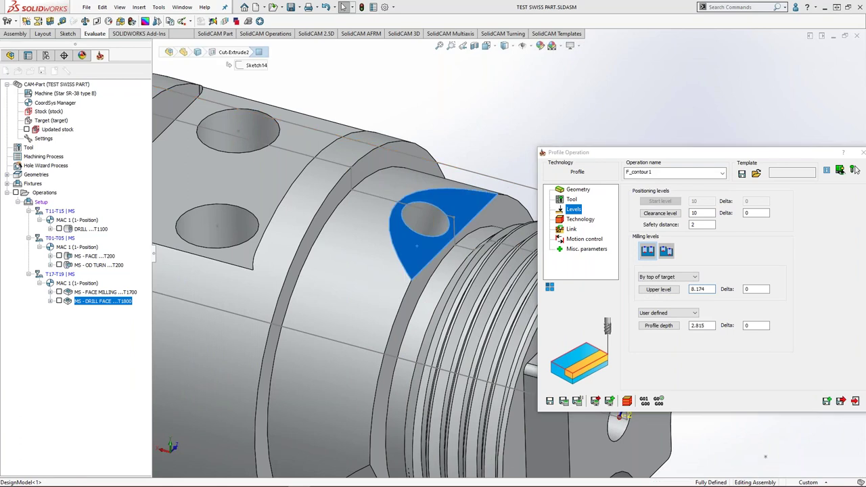
click(712, 325)
key(Return)
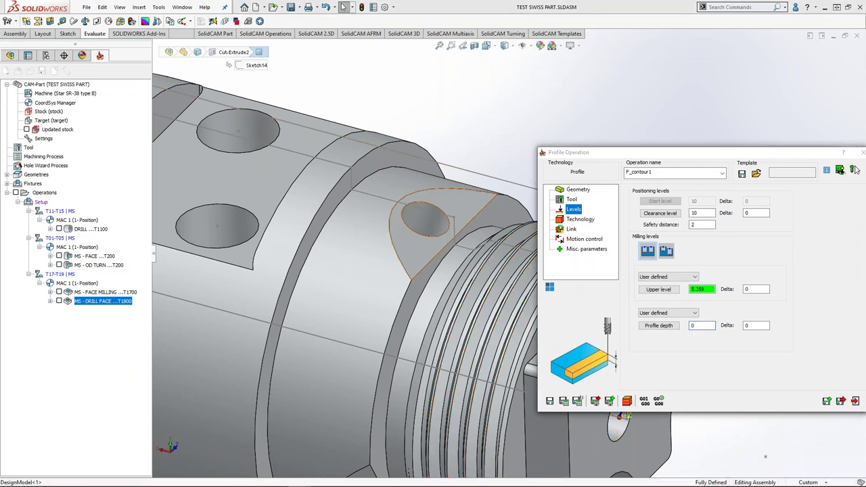
Step: Modify the profile geometry with an offset of -6, keeping the tool side Left, and save and calculate the operation
click(580, 220)
click(709, 222)
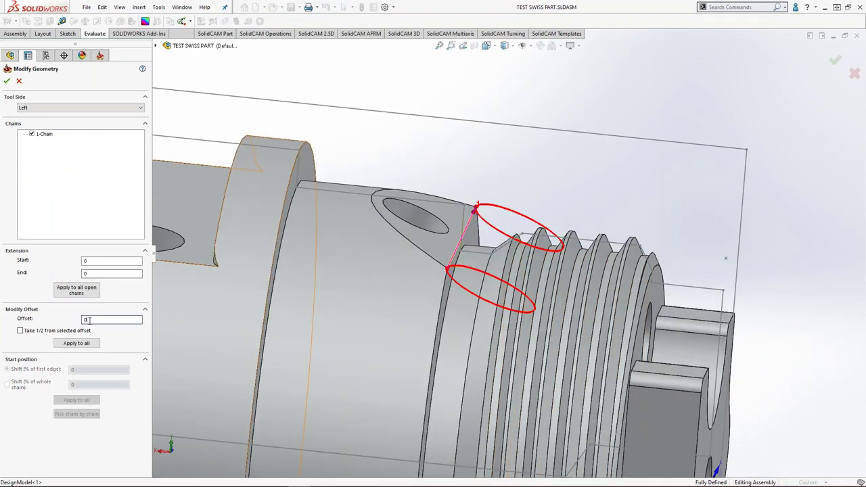
text(-5)
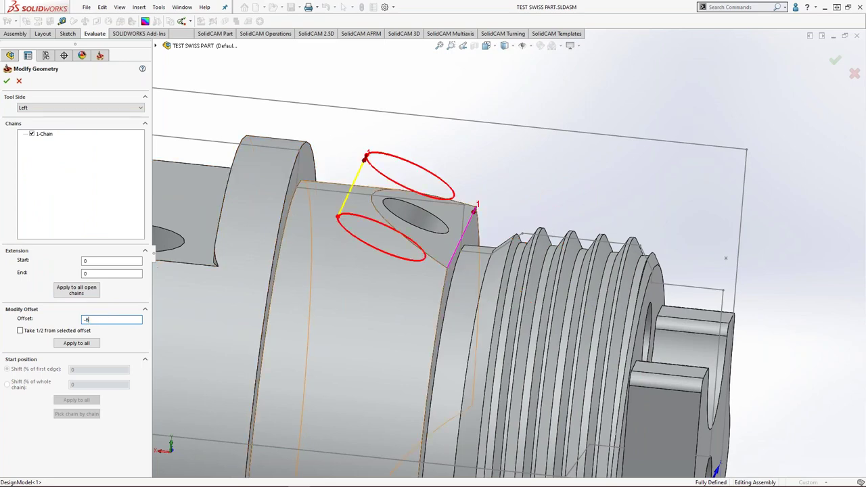
middle_drag(467, 269, 462, 237)
scroll(390, 179, down, 2)
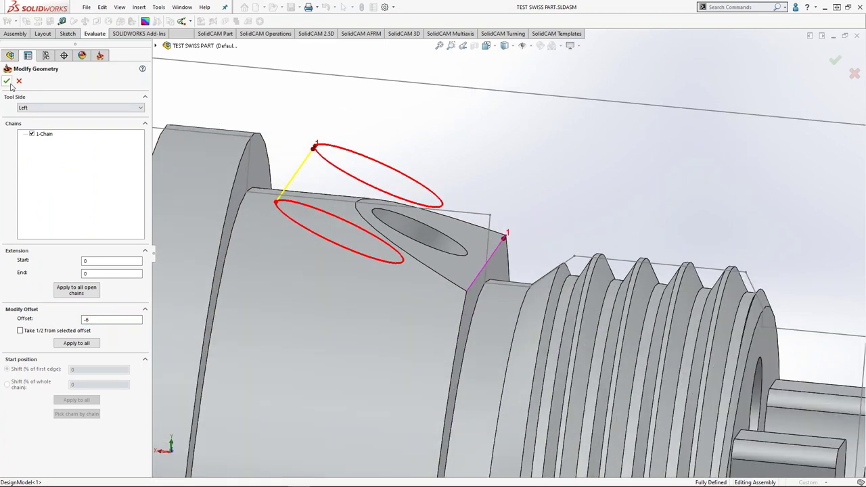
click(6, 81)
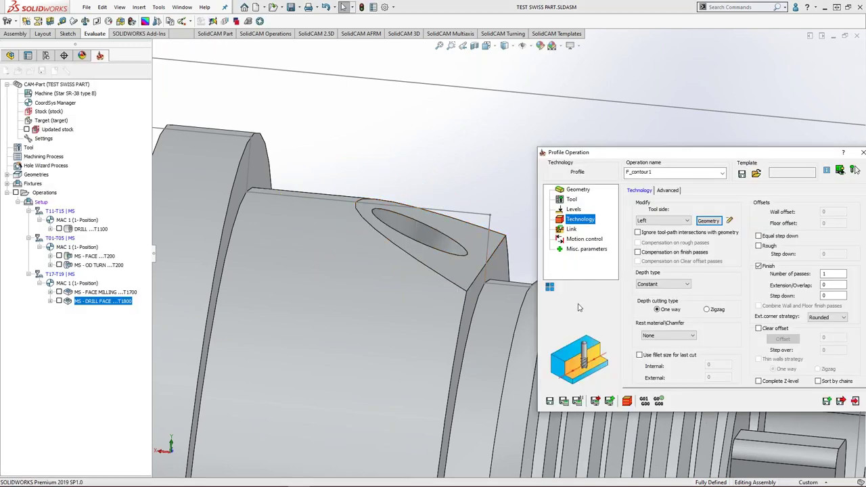
click(564, 402)
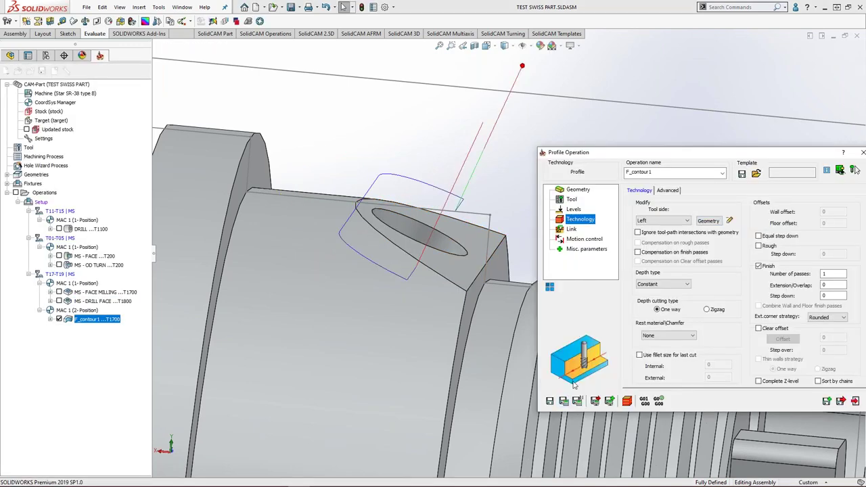
Step: Remove the arc lead-in, make the lead-out the same as the lead-in and recalculate the tool path
scroll(437, 280, up, 1)
middle_drag(438, 280, 390, 273)
click(573, 229)
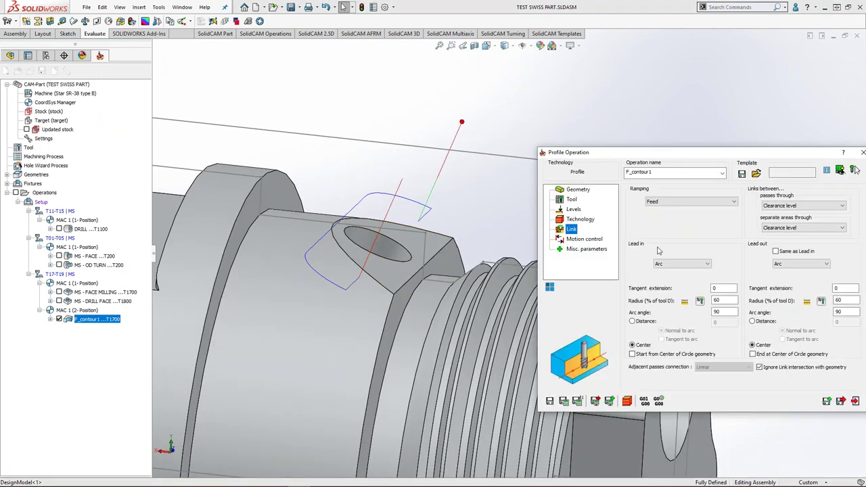
click(682, 263)
click(681, 269)
click(806, 253)
click(565, 402)
Step: Enable a clear offset of 3 with a step over of 3 for the profile operation, and save and calculate it
click(581, 219)
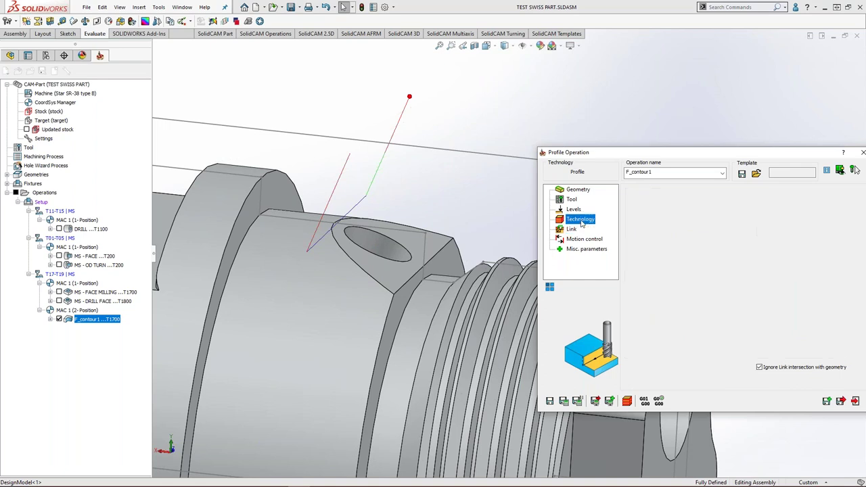
click(759, 328)
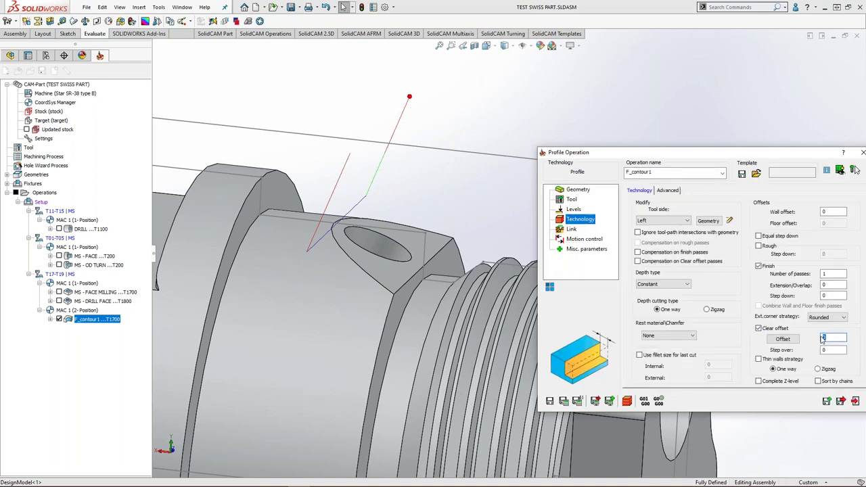
text(3)
click(825, 350)
click(564, 403)
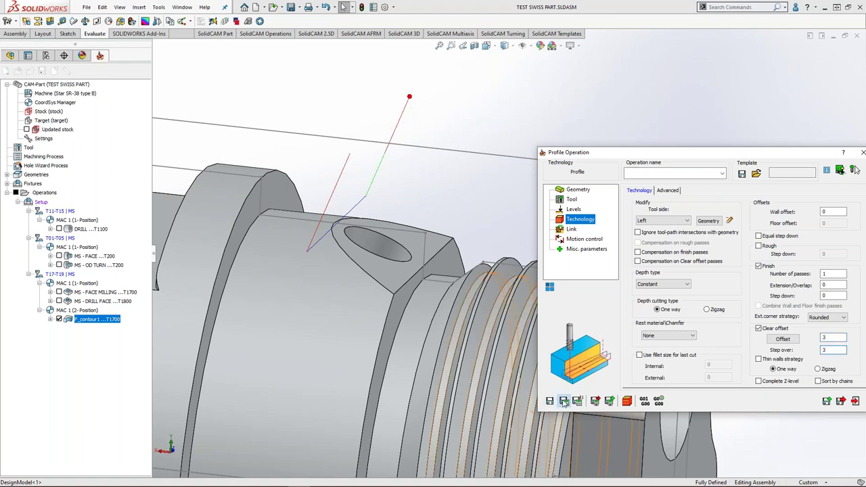
Step: Simulate the profile operation move by move, examine the machined angled flat and close the simulation
click(627, 402)
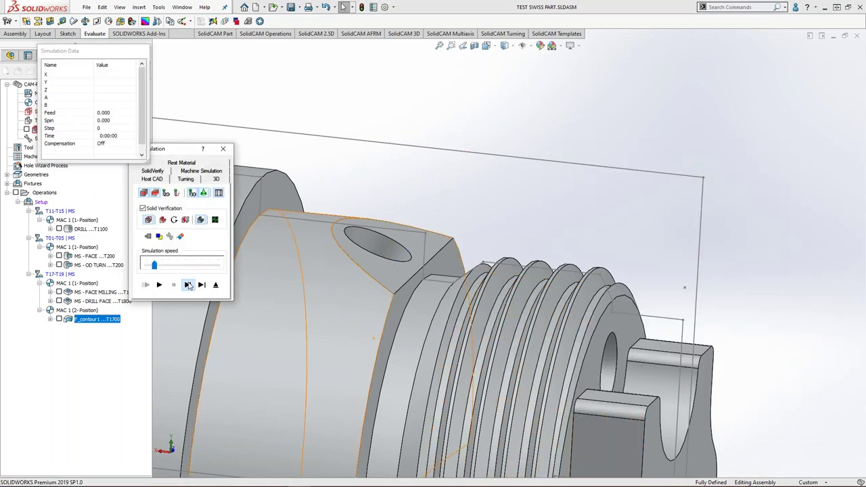
click(188, 285)
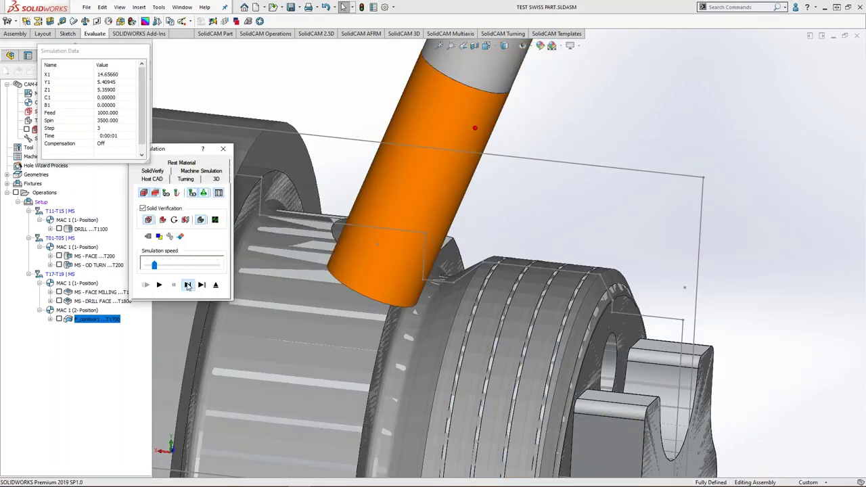
click(188, 287)
click(188, 287)
click(188, 286)
click(188, 287)
scroll(363, 253, up, 3)
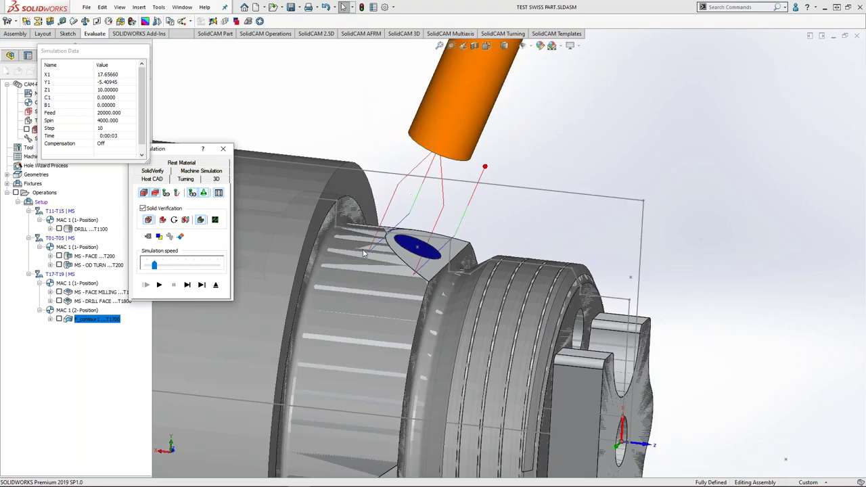
middle_drag(353, 271, 364, 198)
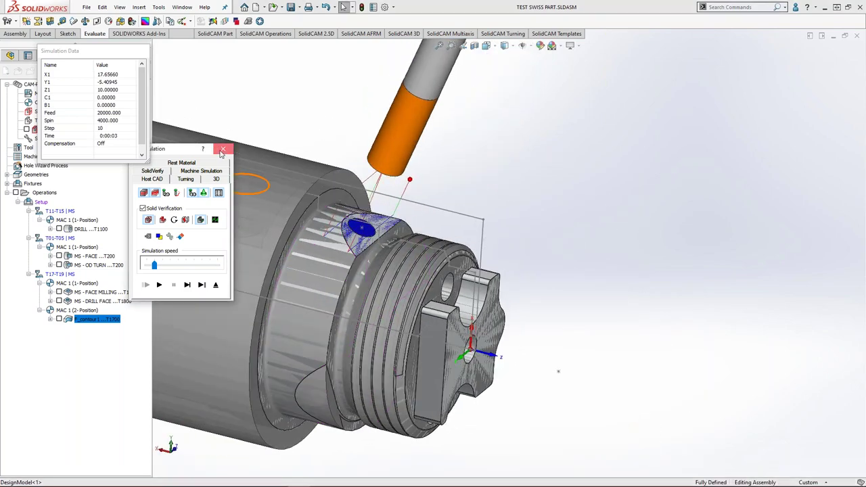
middle_drag(371, 322, 358, 344)
click(226, 149)
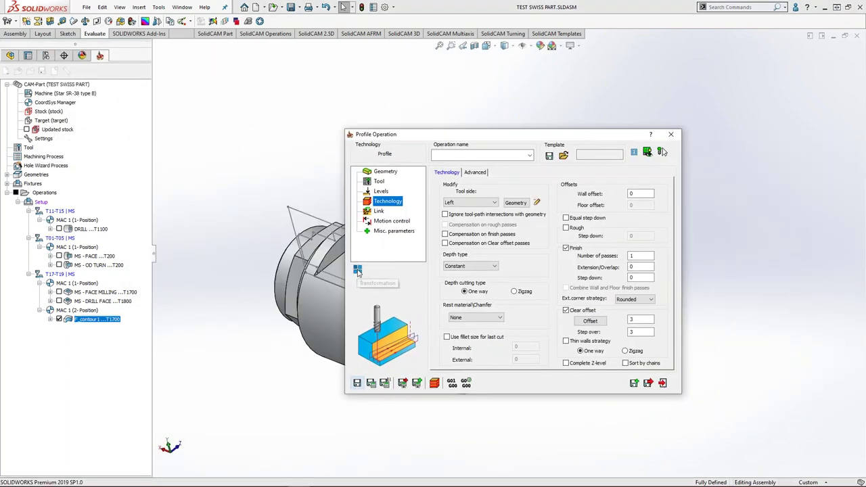
Step: Apply a 4-axis transformation to the profile operation, including the original, with an angle of 120 and 2 steps
click(357, 270)
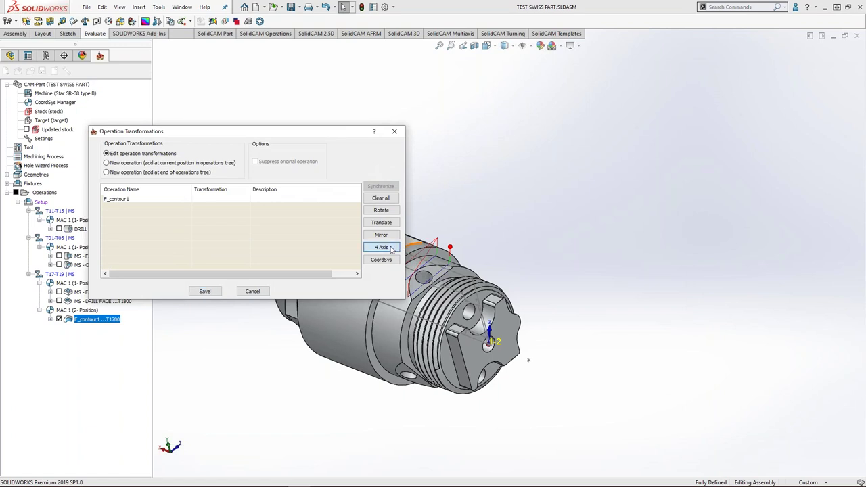
click(391, 249)
click(300, 144)
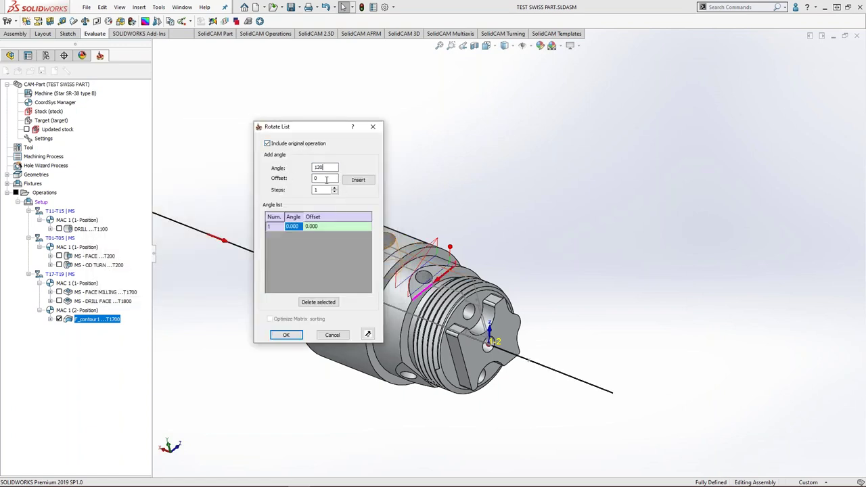
click(359, 180)
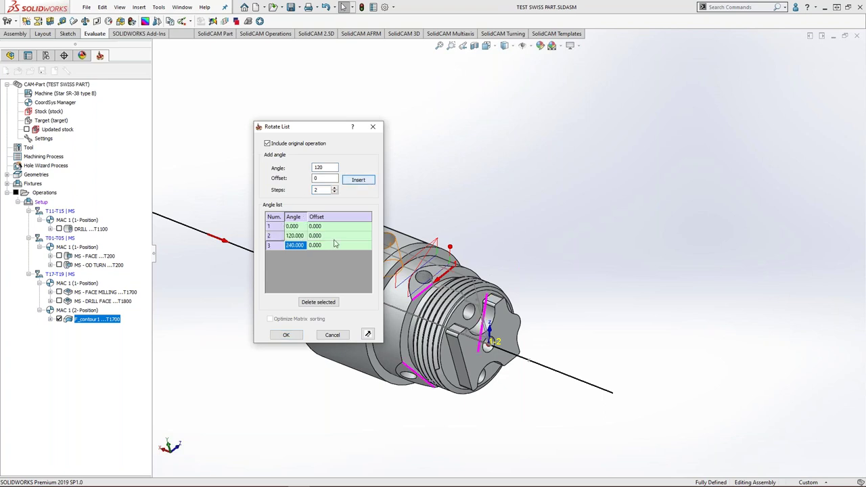
click(286, 335)
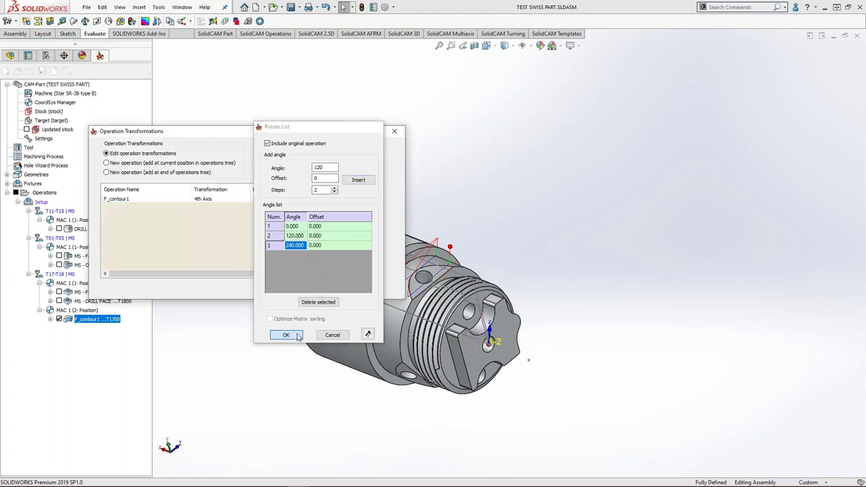
click(206, 291)
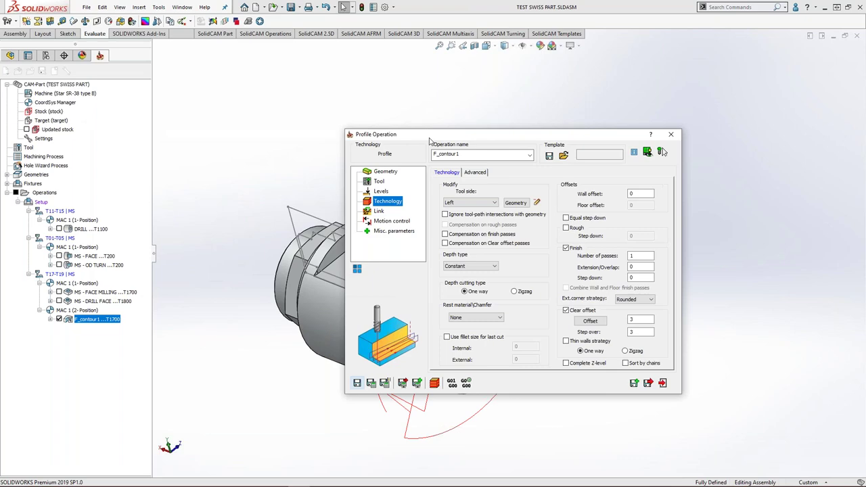
Step: Rename the profile operation as MS - INC MILL, save it and close the operation
middle_drag(349, 298, 447, 367)
scroll(401, 315, down, 2)
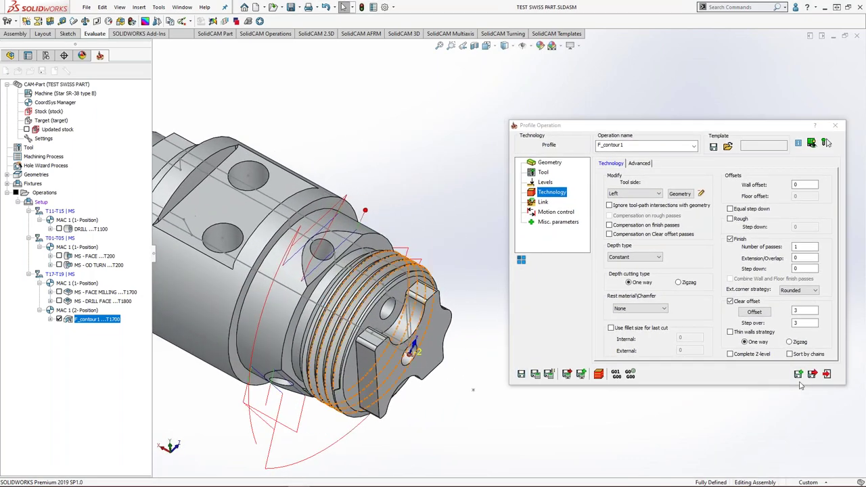
click(827, 375)
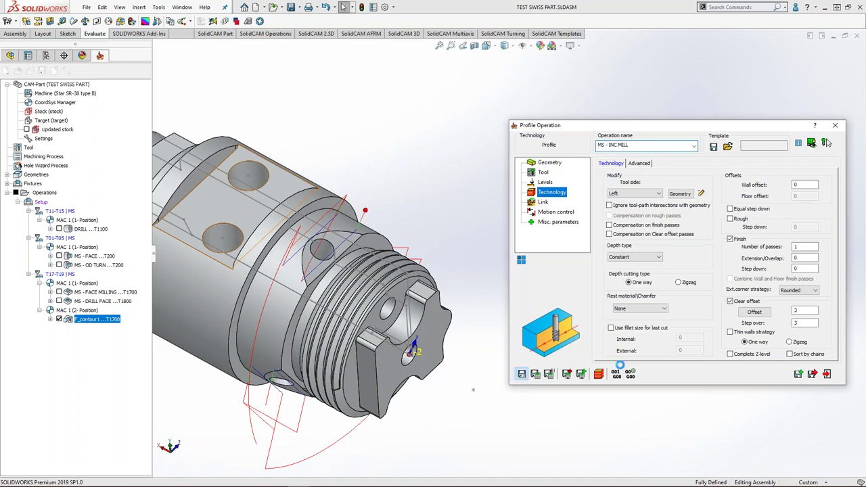
Step: Add a drilling operation at MAC 1 (2-Position) and define its geometry from the hole in the angled flat
right_click(84, 319)
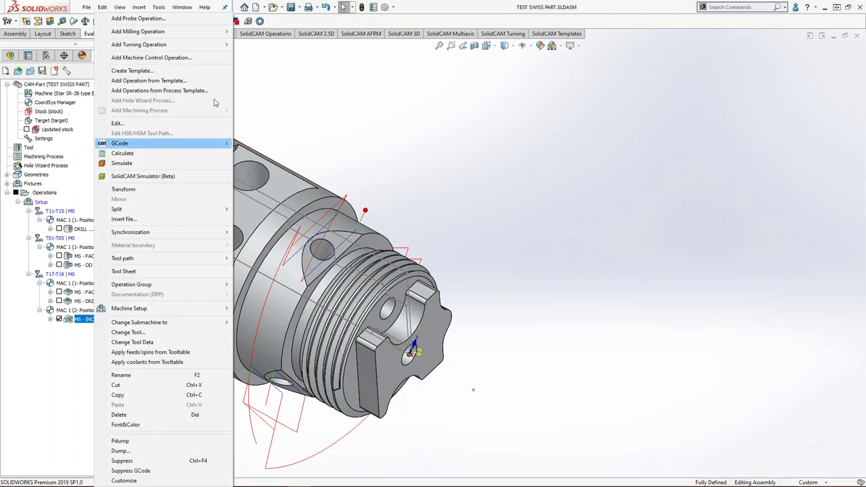
mouse_move(214, 31)
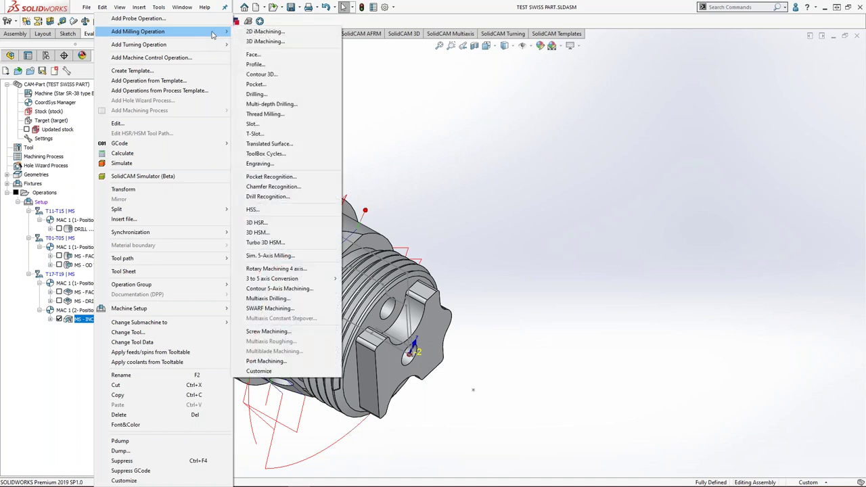
click(274, 96)
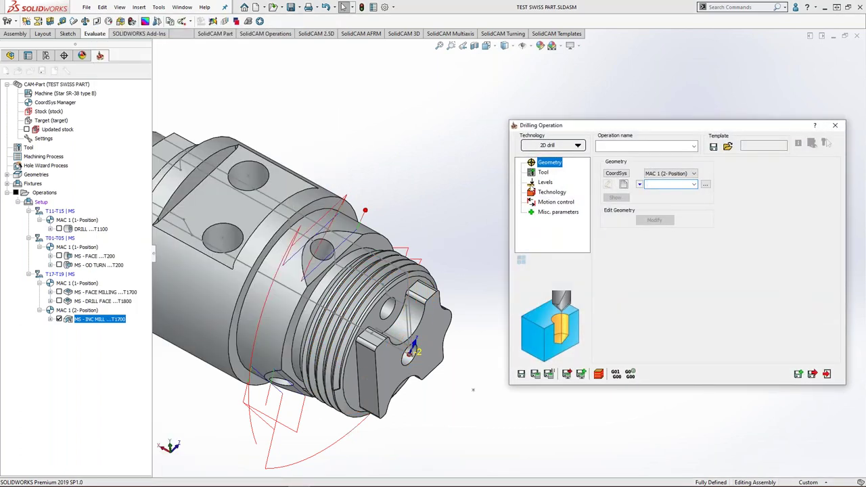
click(624, 185)
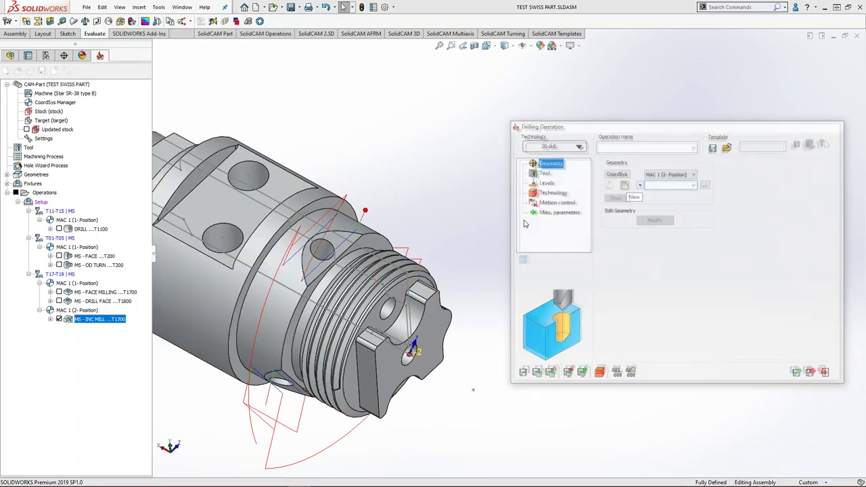
click(324, 251)
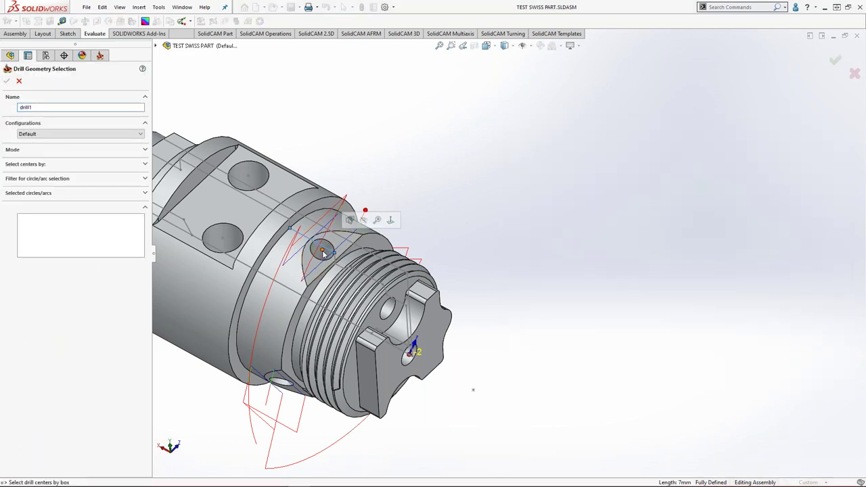
click(327, 255)
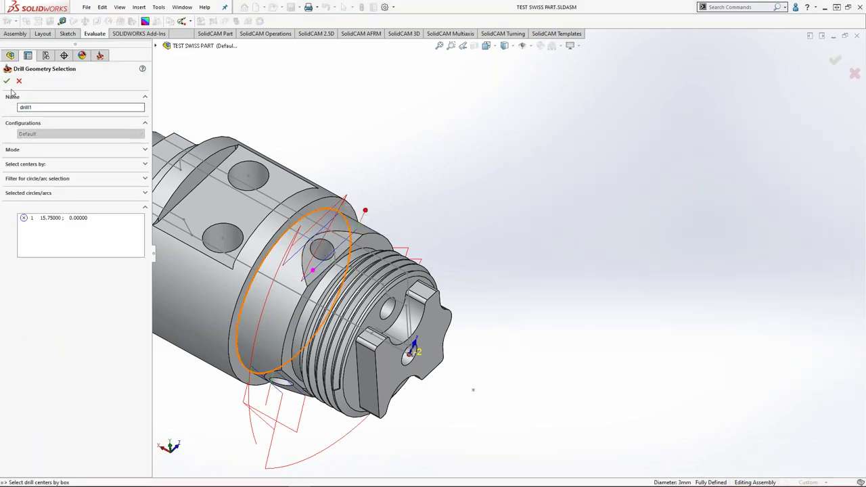
click(6, 81)
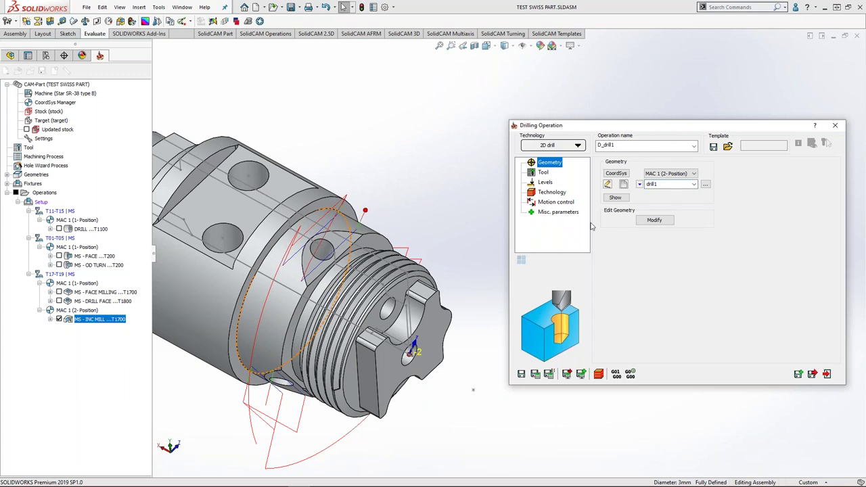
Step: Assign the 3 mm drill 1800 at station 18A to the drilling operation
click(544, 173)
click(654, 315)
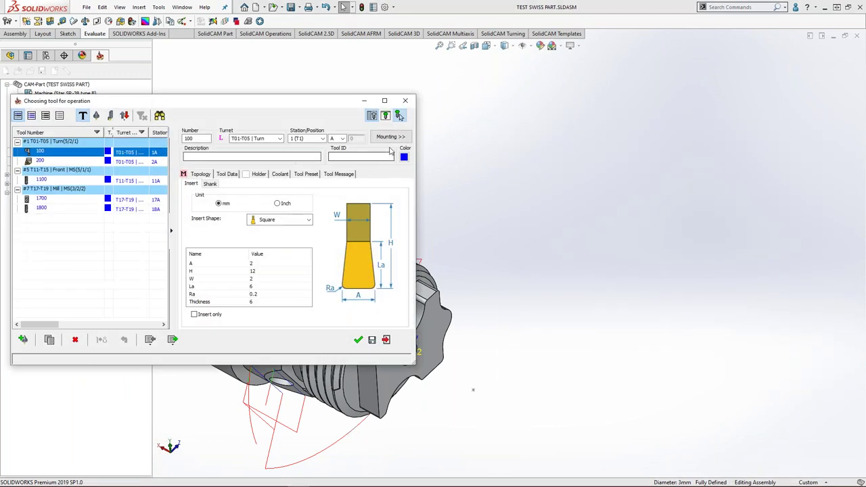
click(93, 208)
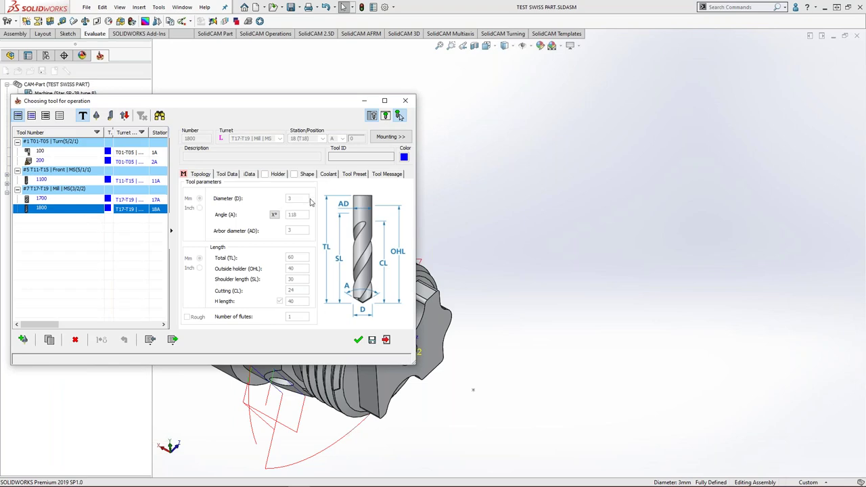
drag(335, 112, 773, 152)
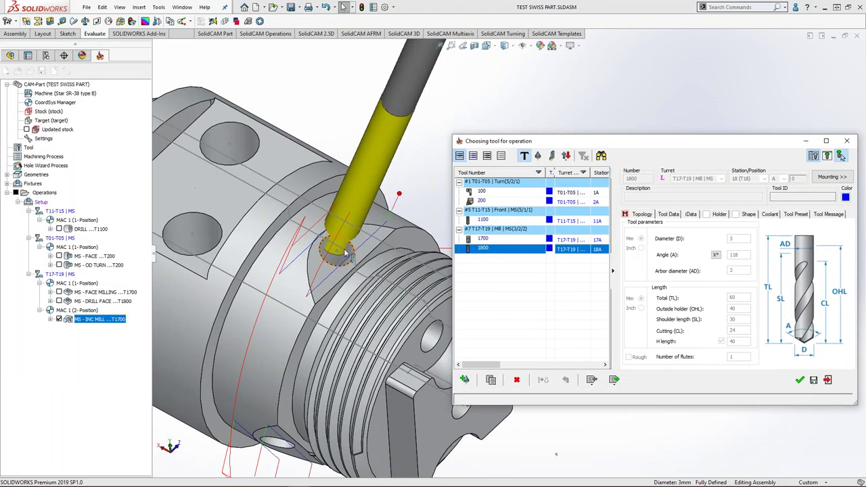
click(800, 381)
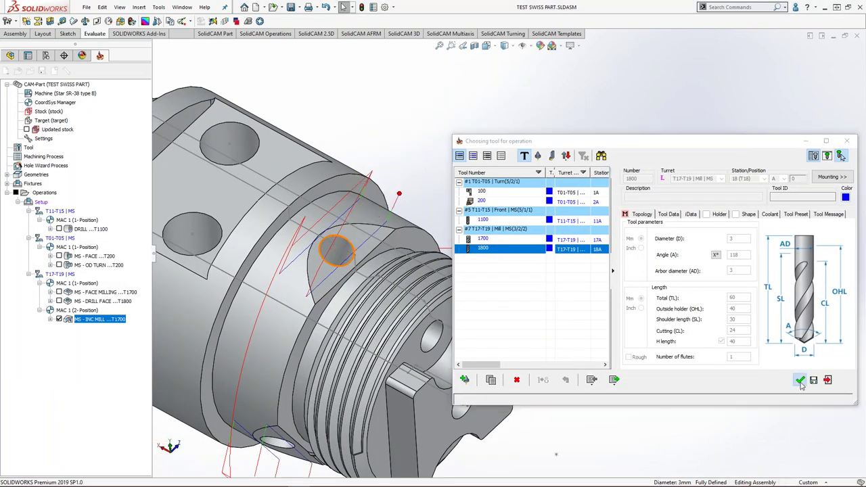
Step: Take the upper level from the angled flat's face and the drill depth from the hole's bottom, and save and calculate
click(547, 184)
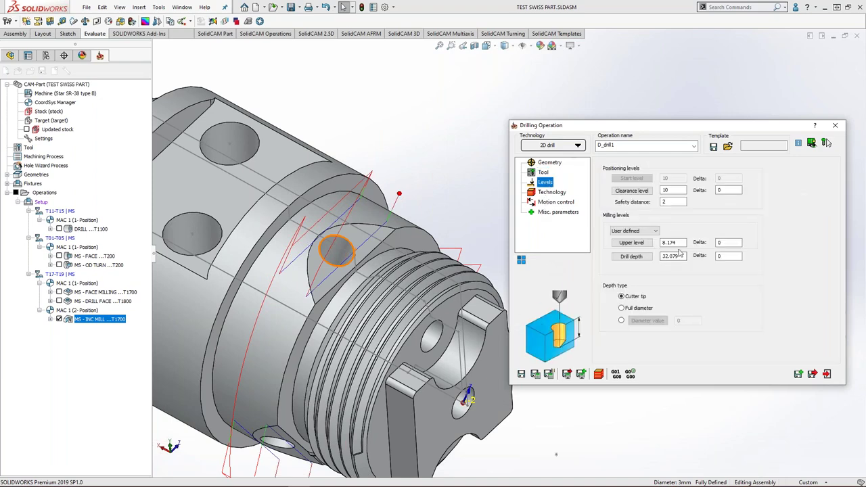
click(382, 252)
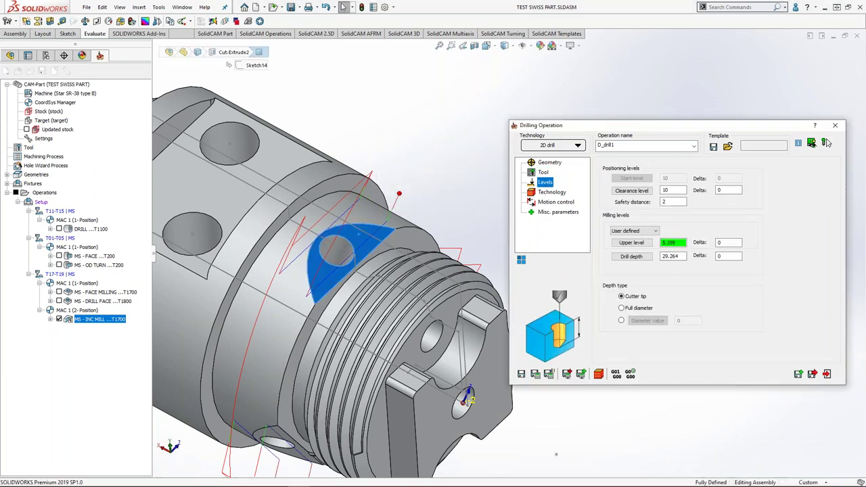
scroll(339, 264, down, 8)
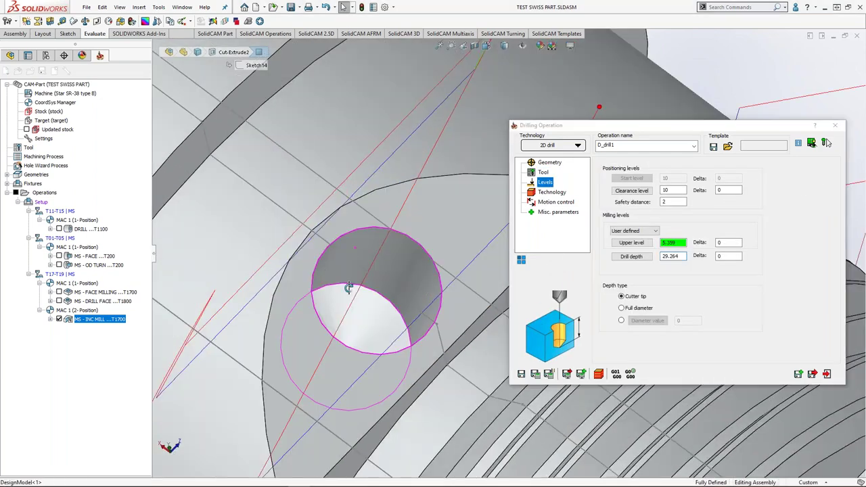
middle_drag(347, 294, 357, 321)
click(360, 329)
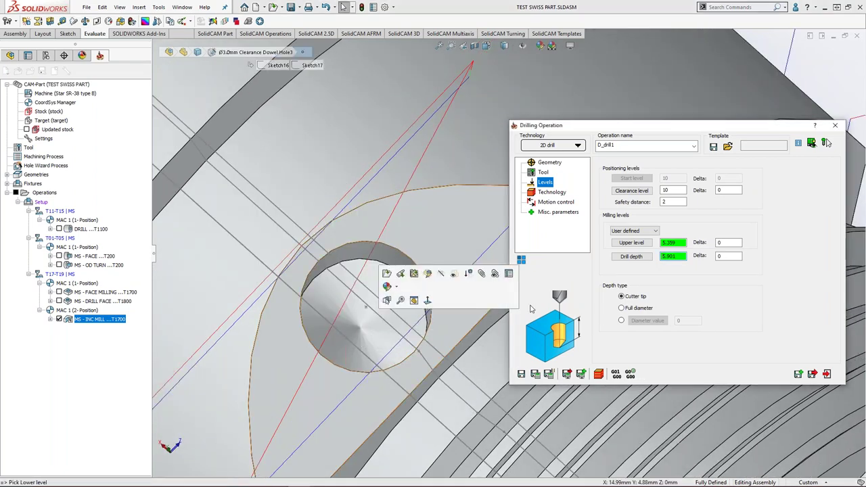
click(536, 374)
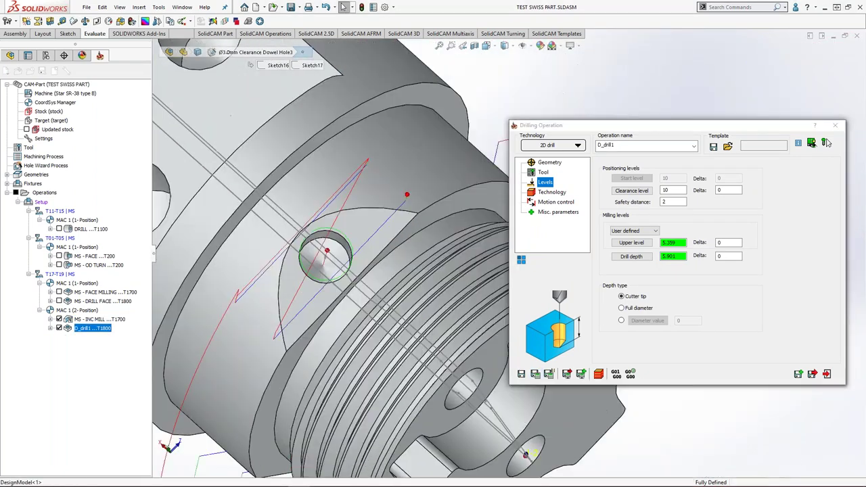
Step: Hide the MS - INC MILL tool path so that only the drilling path is displayed
middle_drag(332, 318, 303, 265)
click(59, 319)
scroll(389, 217, up, 2)
middle_drag(390, 224, 421, 177)
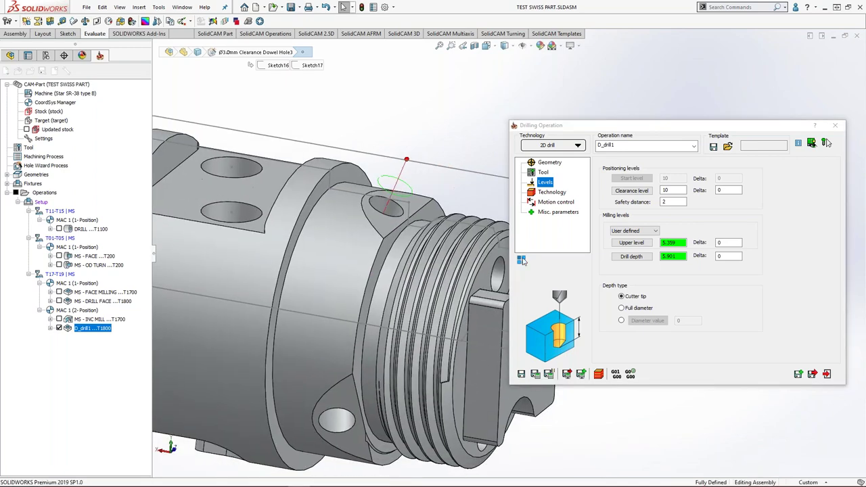
Step: Repeat the drilling operation with a 4-axis transformation of 120 in 2 steps, including the original, and rename it MS - INC DRILL
click(522, 261)
click(522, 260)
click(387, 235)
click(303, 145)
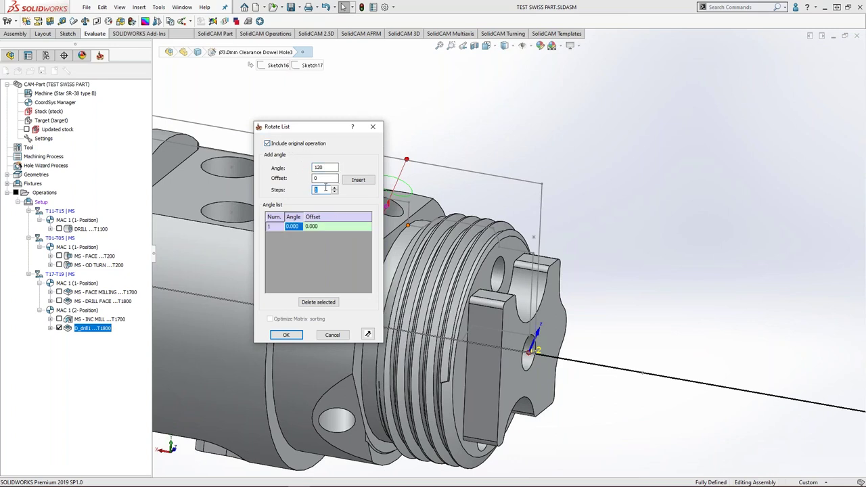
click(360, 180)
click(288, 335)
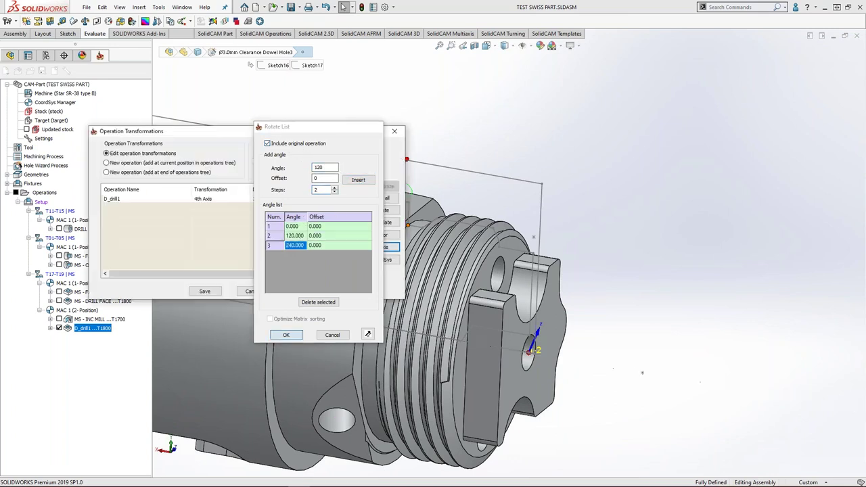
click(204, 291)
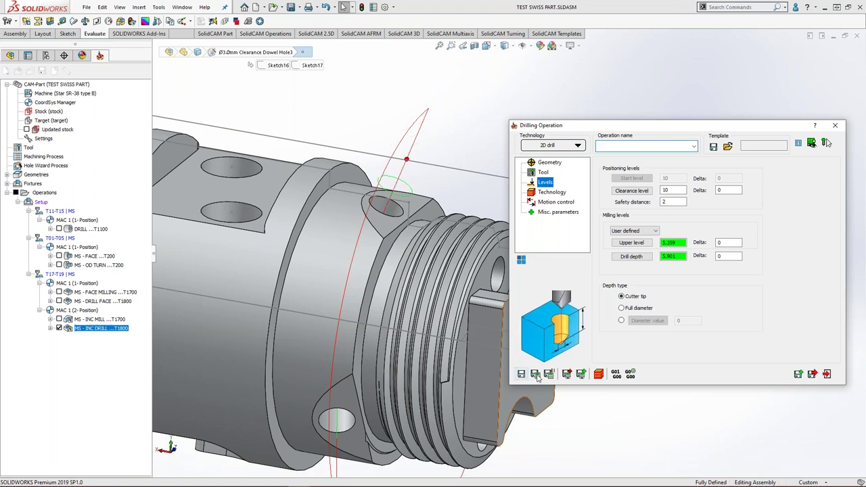
Step: Close the drilling operation and open the SolidVerify simulation for all operations
click(813, 374)
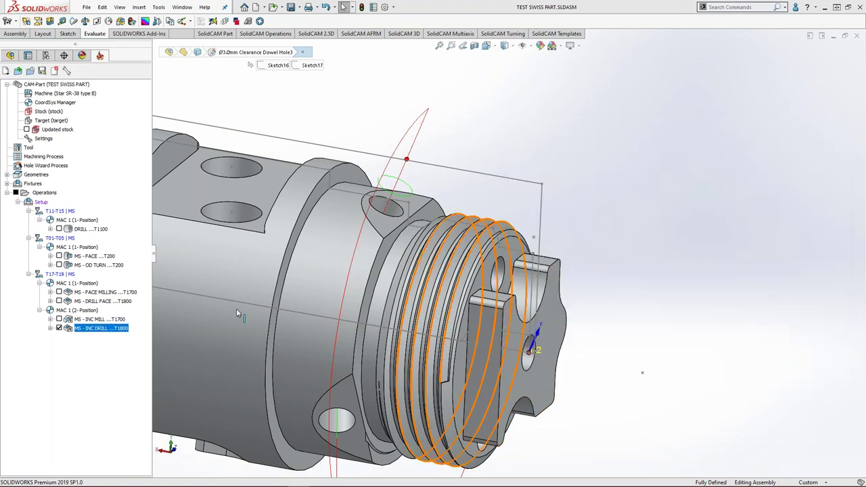
right_click(53, 197)
click(88, 330)
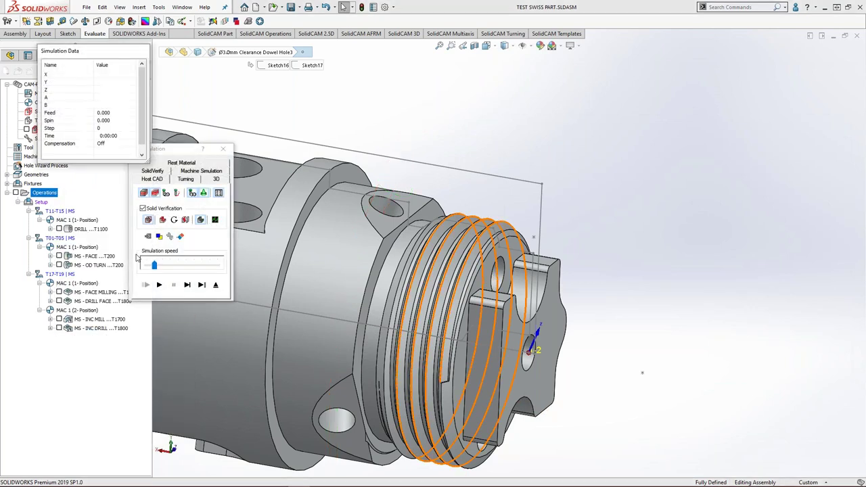
click(153, 171)
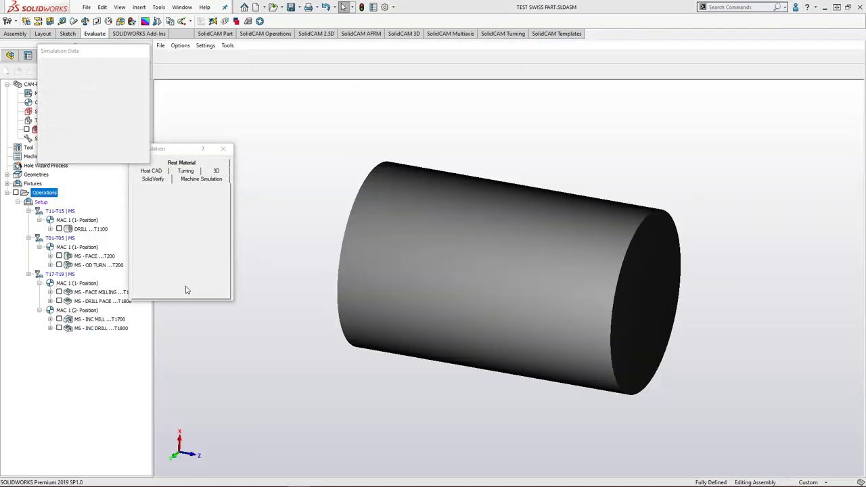
Step: Step through the SolidVerify simulation of the centre drilling and MS - FACE operations on the bar stock
click(188, 285)
click(187, 285)
click(187, 285)
middle_drag(613, 323, 662, 312)
click(188, 285)
click(187, 285)
click(187, 285)
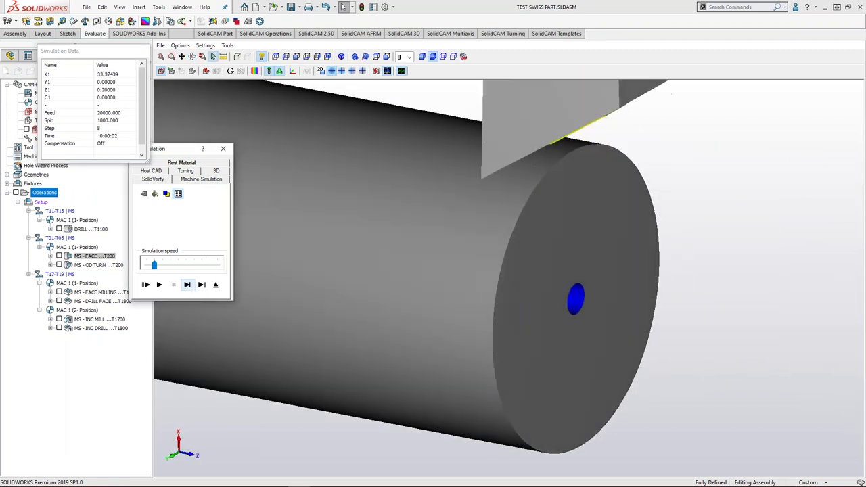
click(188, 285)
click(187, 285)
click(188, 285)
click(188, 285)
click(188, 285)
click(188, 285)
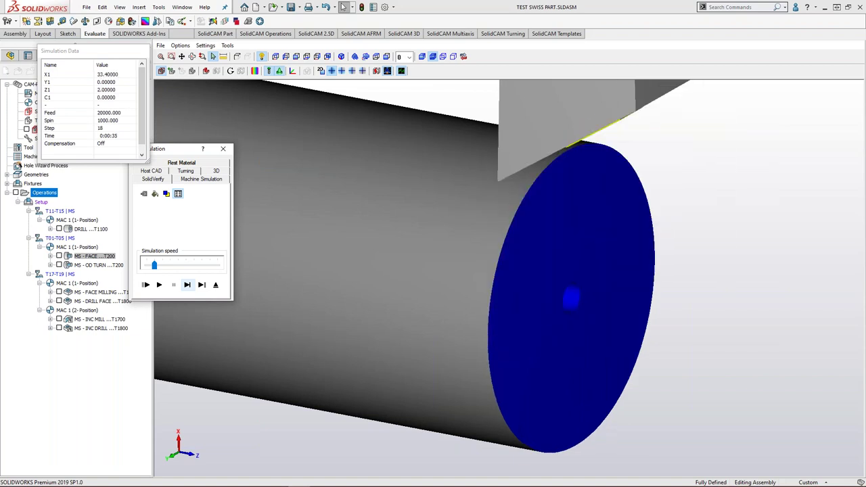
Step: Simulate the MS - OD TURN cuts and the start of MS - FACE MILLING, pausing to inspect the part's front end
click(188, 285)
scroll(519, 323, down, 5)
middle_drag(526, 292, 535, 294)
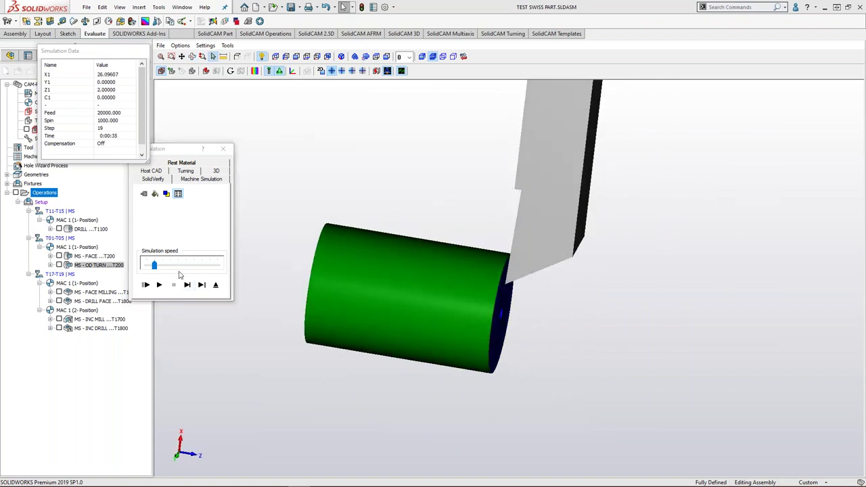
click(187, 285)
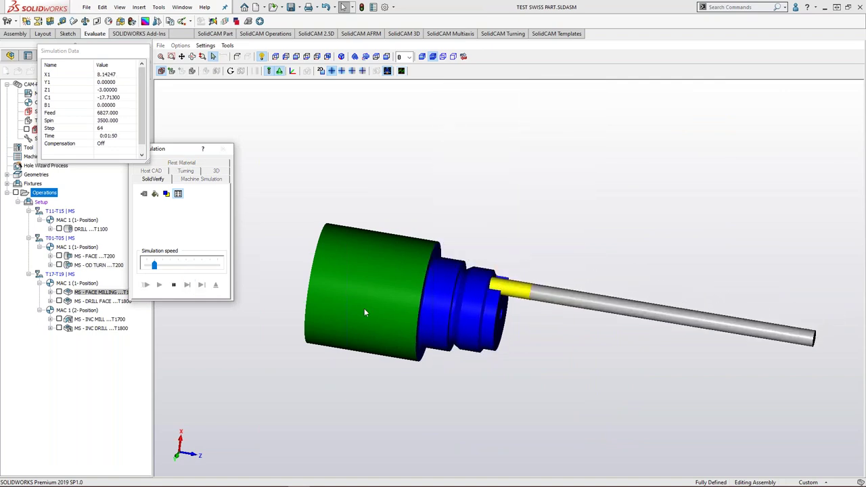
click(174, 285)
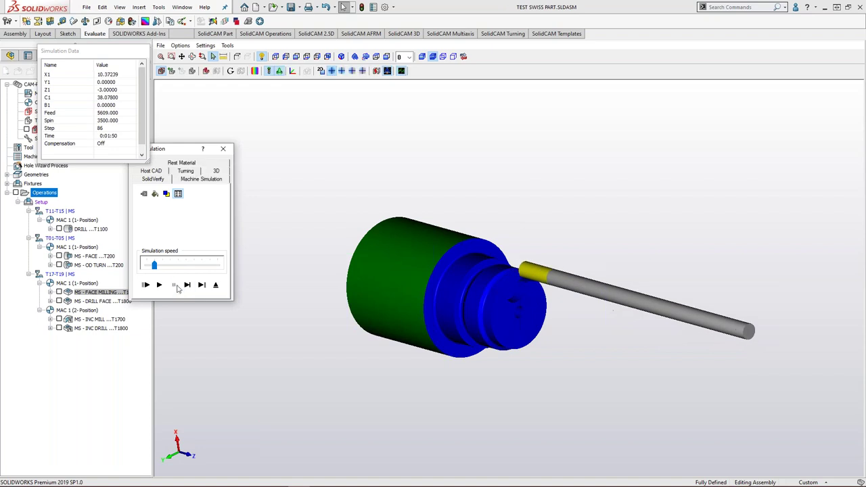
Step: Simulate the rest of the face milling and the MS - DRILL FACE operation at a higher simulation speed
click(187, 285)
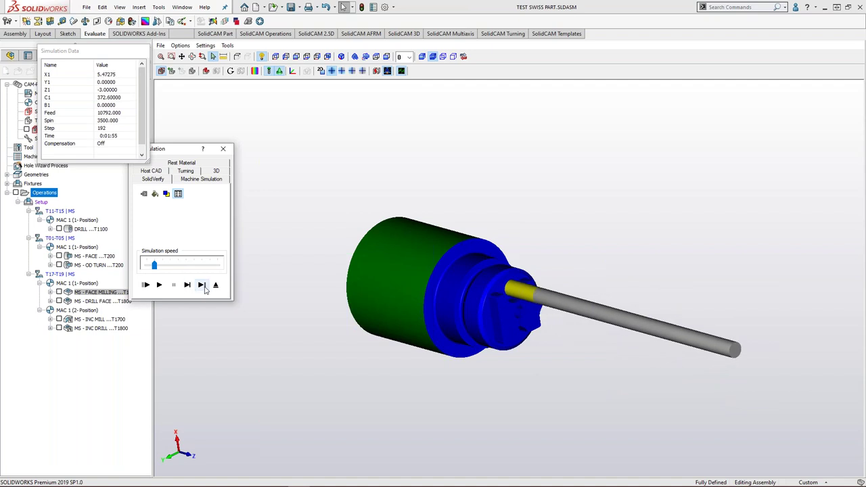
click(201, 285)
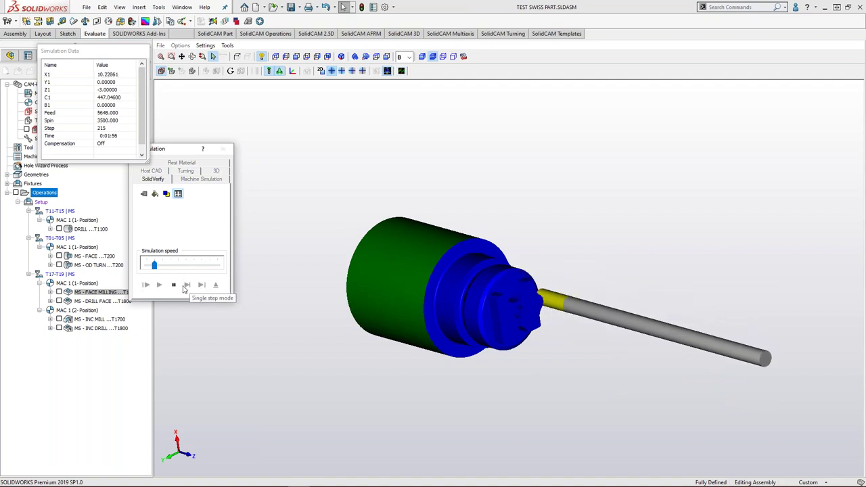
scroll(373, 291, up, 3)
mouse_move(155, 265)
mouse_down()
mouse_move(170, 266)
mouse_move(162, 266)
mouse_up()
middle_drag(406, 279, 390, 280)
click(187, 288)
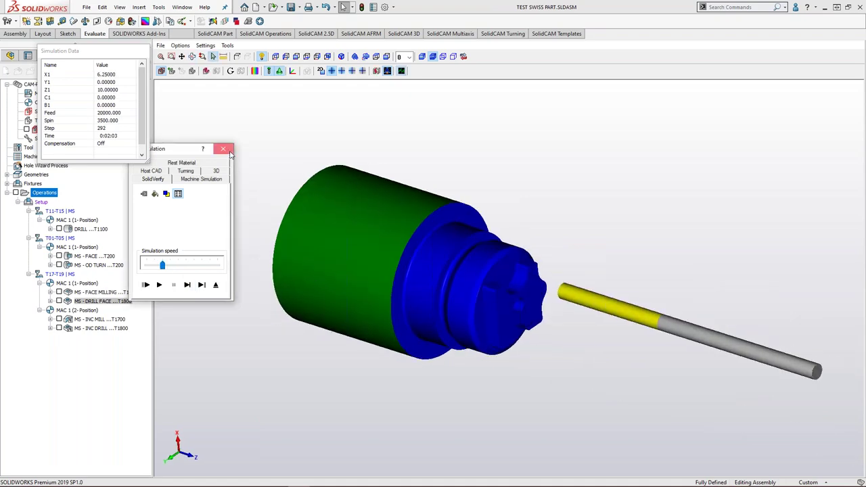
Step: Close the full simulation and open a simulation of only MS - INC MILL and MS - INC DRILL
click(230, 153)
click(98, 320)
ctrl+click(94, 331)
right_click(95, 331)
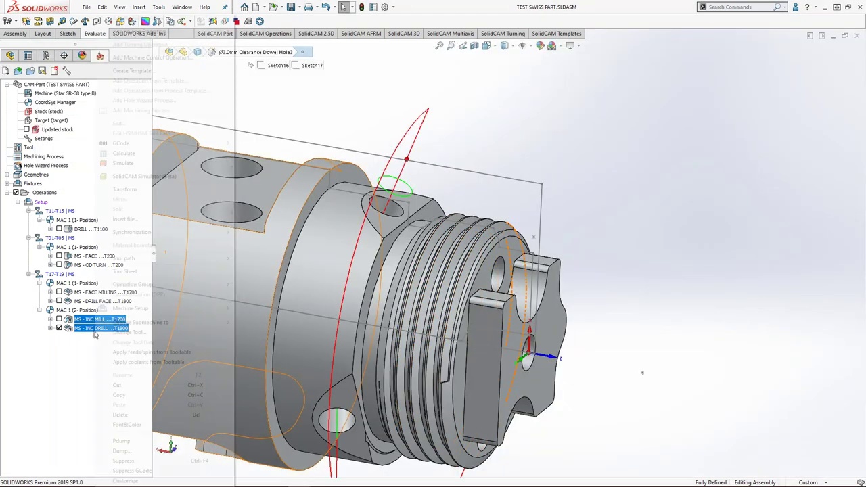
click(136, 164)
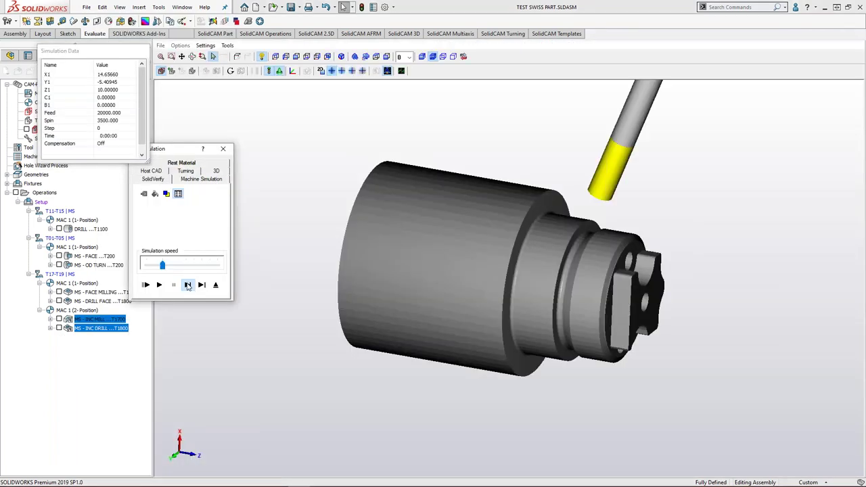
Step: Step through the MS - INC MILL simulation around the first two angled flats
click(189, 287)
click(189, 287)
click(189, 287)
click(188, 287)
click(189, 287)
click(188, 287)
click(188, 287)
click(189, 287)
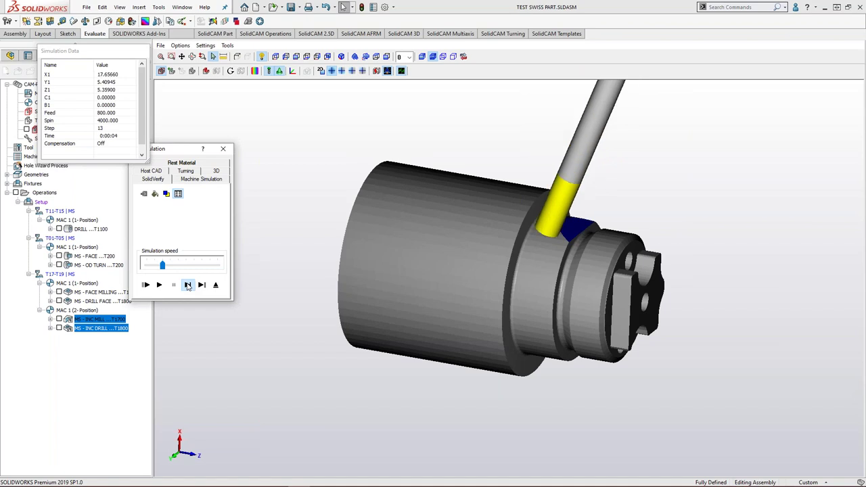
click(188, 285)
click(188, 285)
click(189, 285)
click(188, 285)
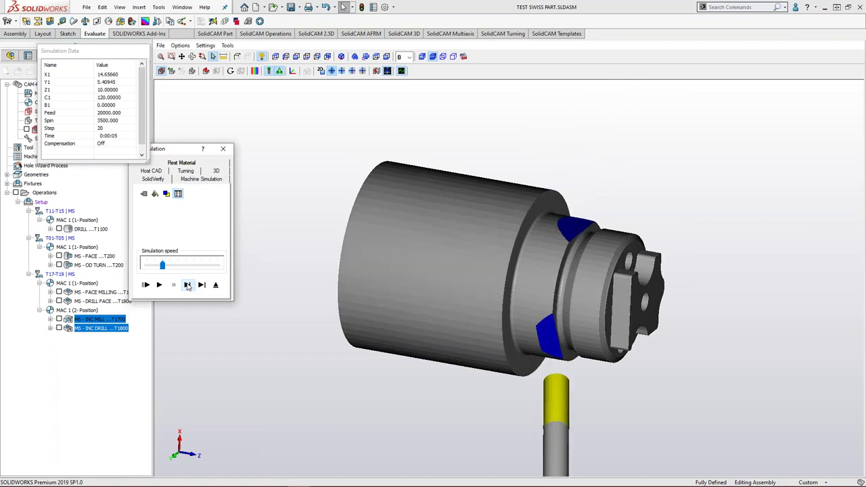
Step: Step through the remaining inclined milling and the MS - INC DRILL holes, inspect the part, and close the simulation
click(188, 286)
click(188, 286)
click(188, 287)
click(188, 286)
click(189, 286)
click(188, 286)
click(189, 287)
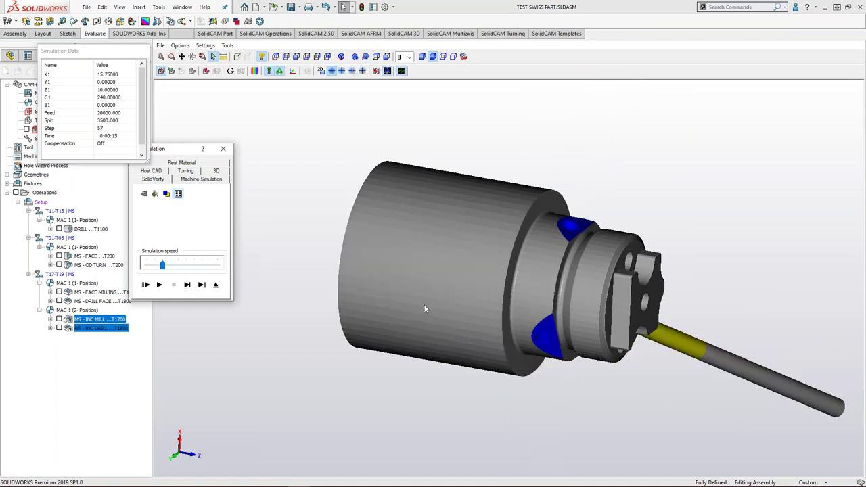
middle_drag(568, 275, 512, 362)
click(190, 288)
click(190, 288)
click(190, 289)
click(190, 289)
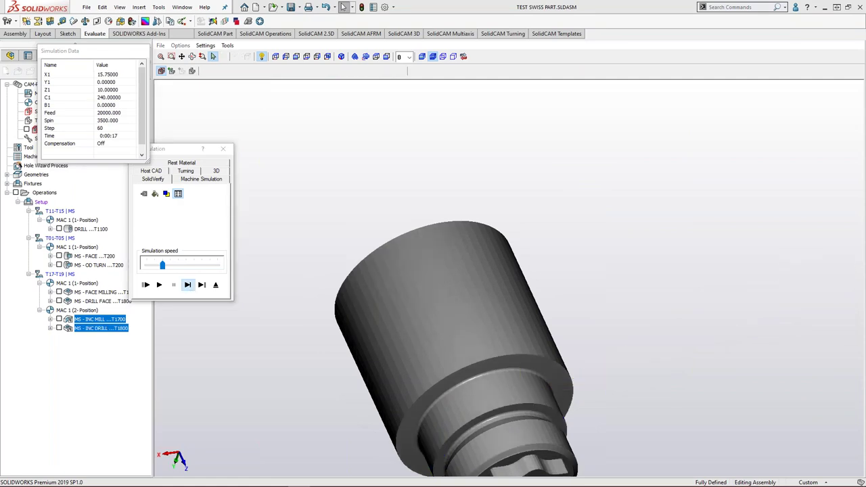
click(222, 148)
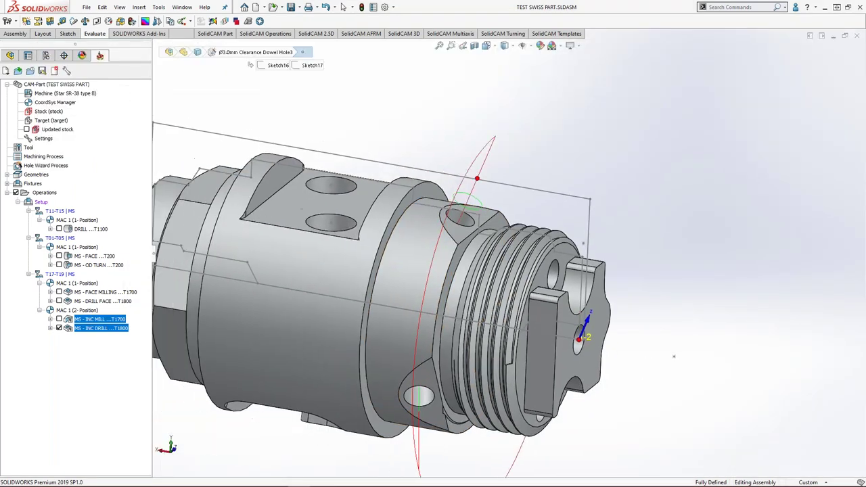
Step: Open the Machine Simulation of all operations on the Star SR-38
middle_drag(405, 214, 389, 216)
click(389, 216)
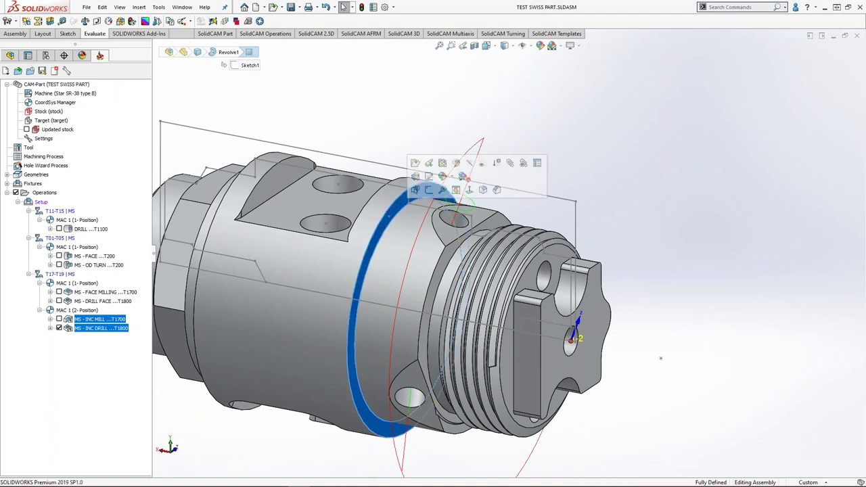
right_click(44, 192)
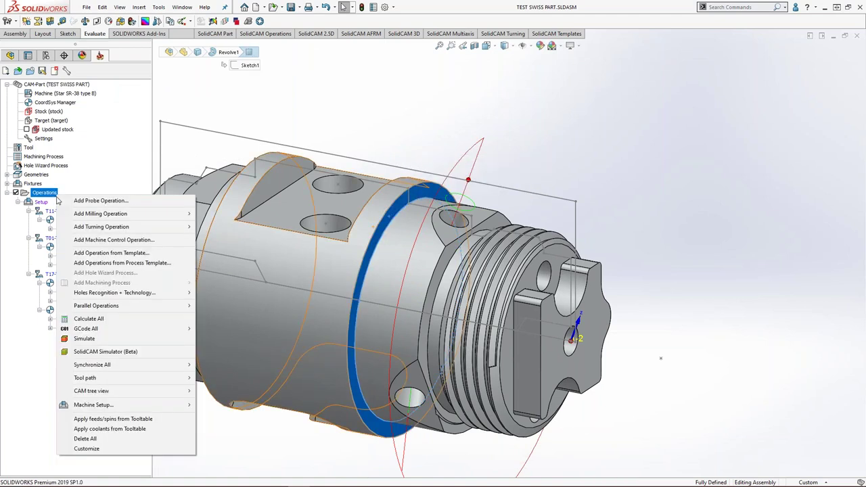
click(85, 338)
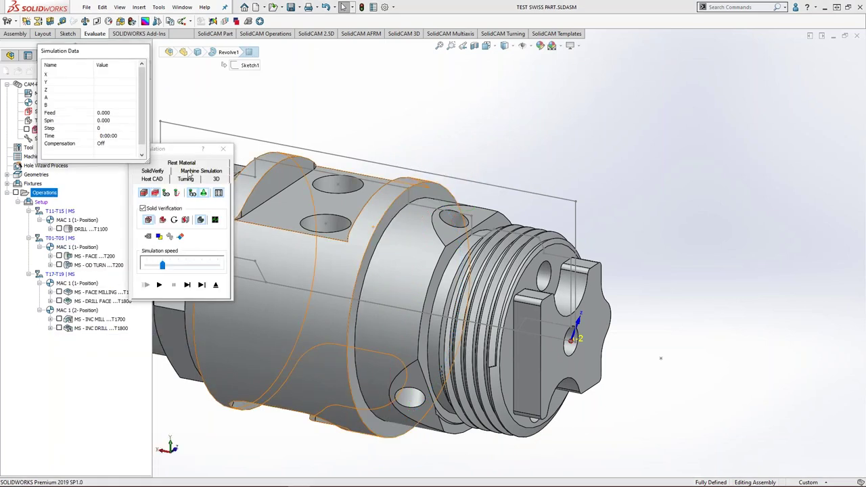
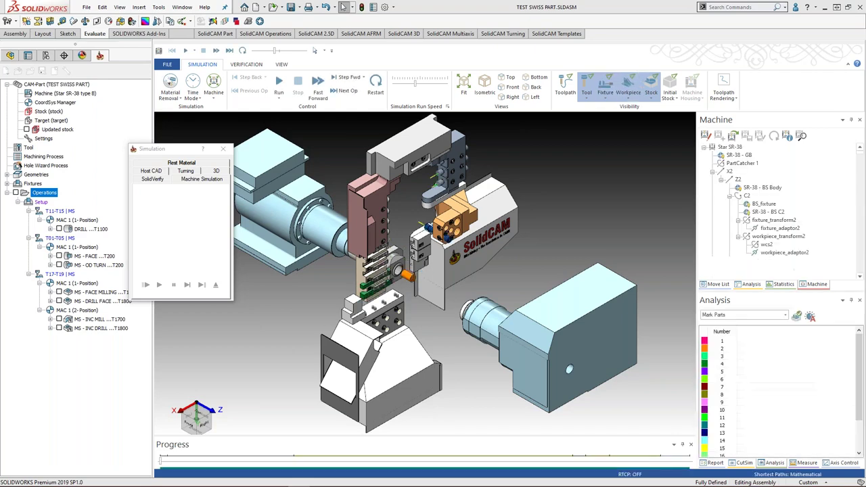
Step: Run the machine simulation at a slower speed and watch the T11 drilling close up at the main spindle
scroll(430, 195, up, 2)
middle_drag(415, 181, 399, 284)
scroll(399, 298, up, 3)
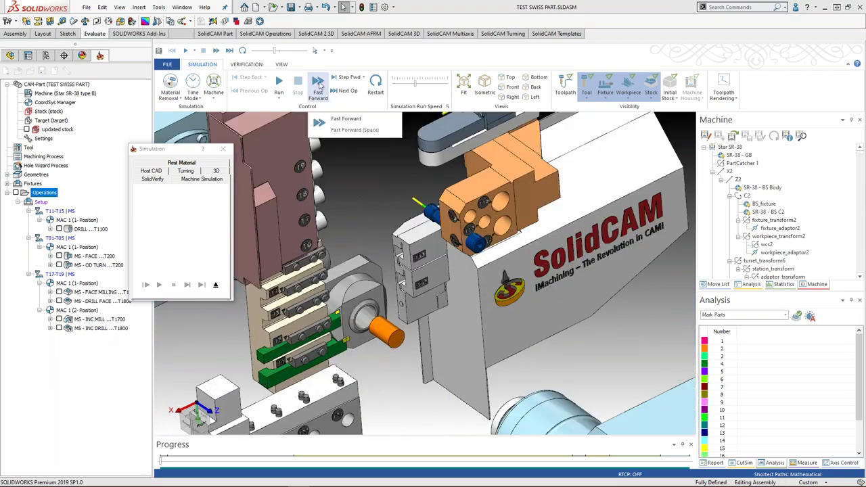
drag(410, 85, 407, 84)
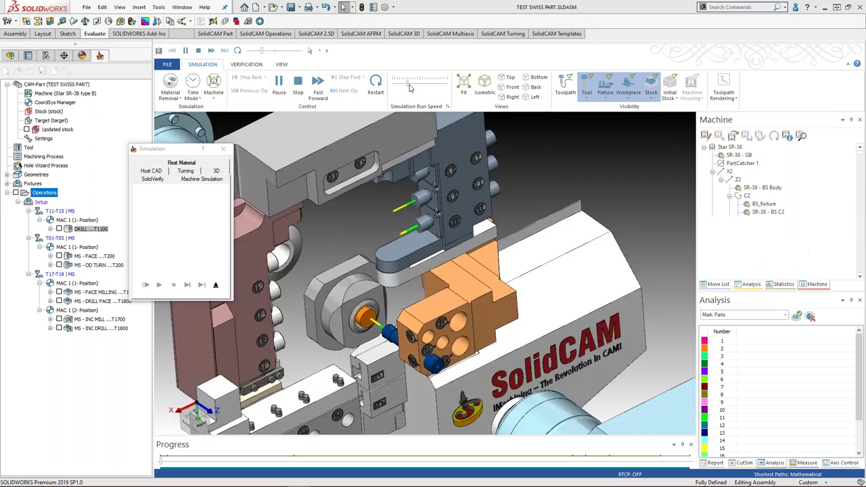
scroll(352, 298, down, 1)
scroll(350, 296, up, 5)
middle_drag(350, 298, 356, 297)
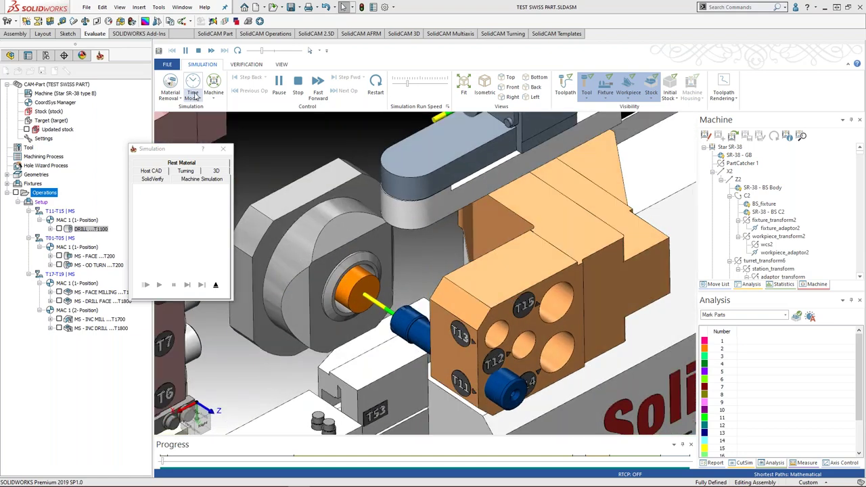
Step: Adjust the simulation run speed and watch the facing and OD turning cuts close up
drag(409, 85, 427, 86)
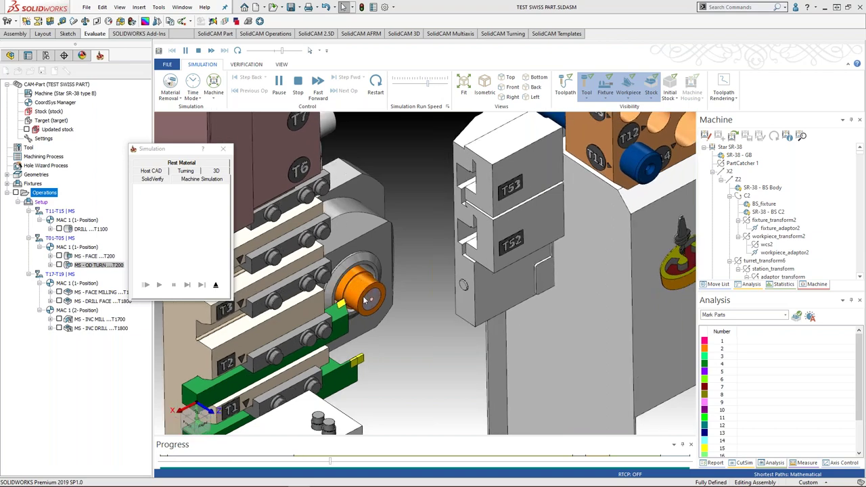
scroll(354, 298, up, 5)
drag(429, 85, 427, 86)
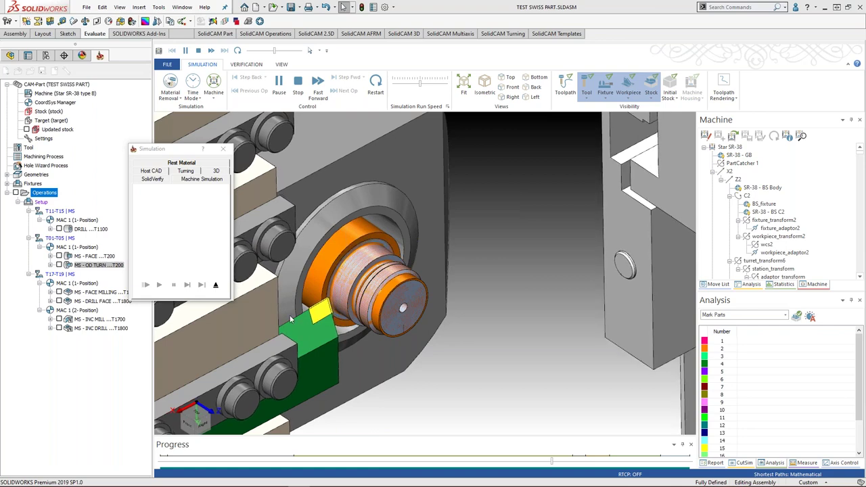
drag(420, 85, 424, 86)
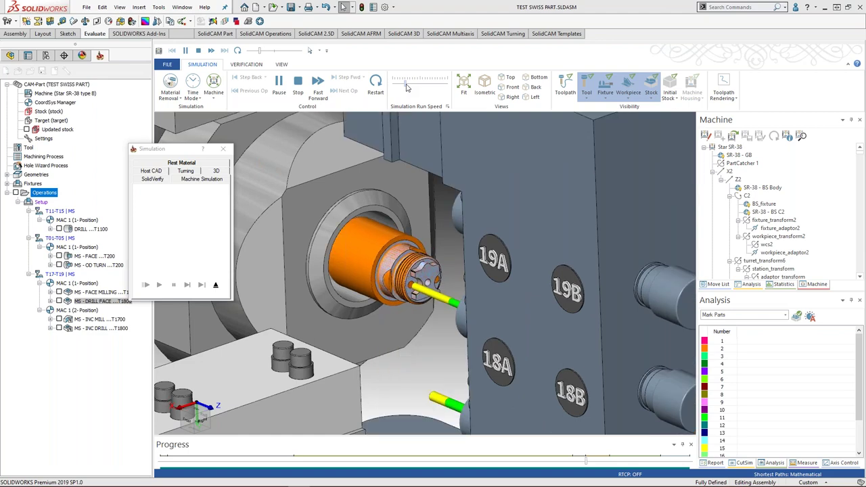
Step: Watch the MS - DRILL FACE operation in the machine simulation, increasing the run speed slightly and checking the tool and machine clearance
scroll(433, 221, down, 4)
scroll(426, 238, up, 7)
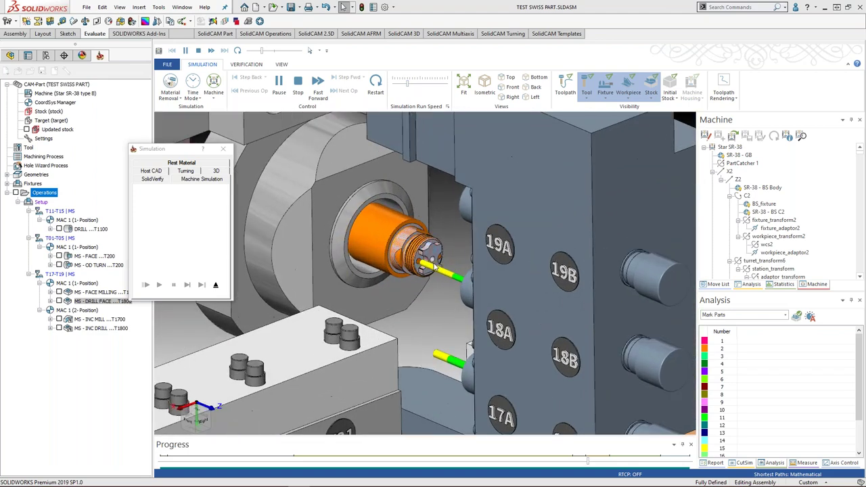
drag(410, 86, 417, 86)
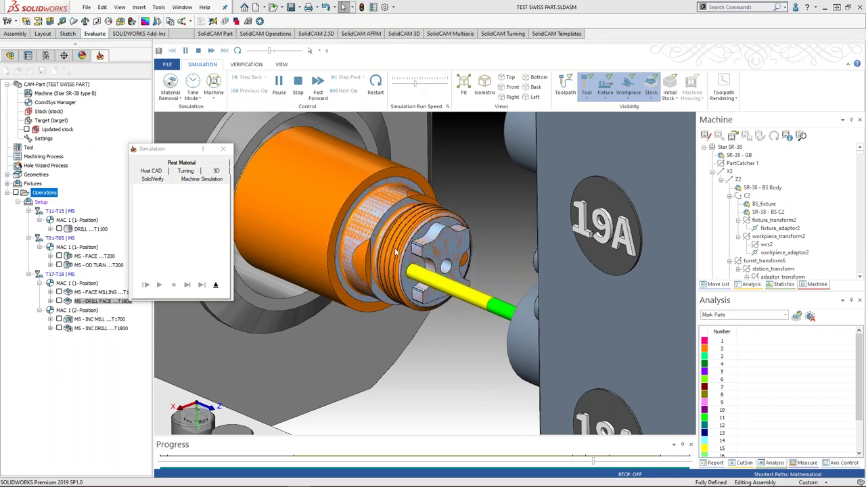
scroll(403, 261, up, 6)
scroll(404, 258, down, 8)
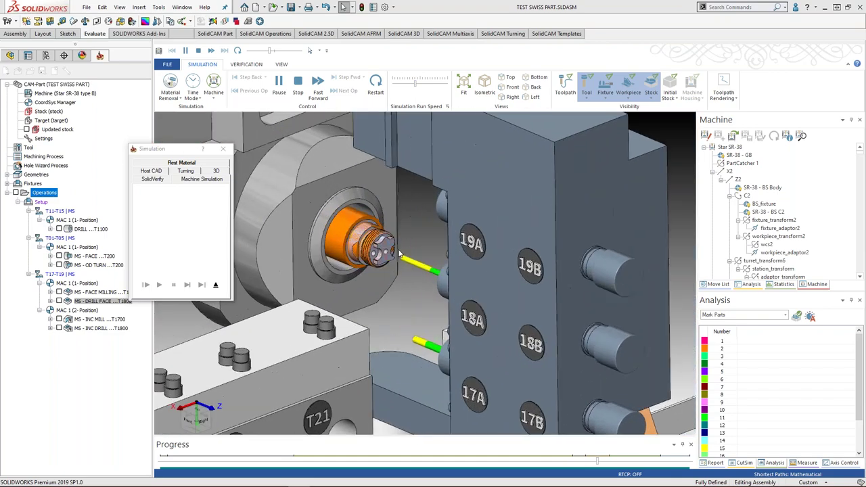
scroll(406, 259, down, 4)
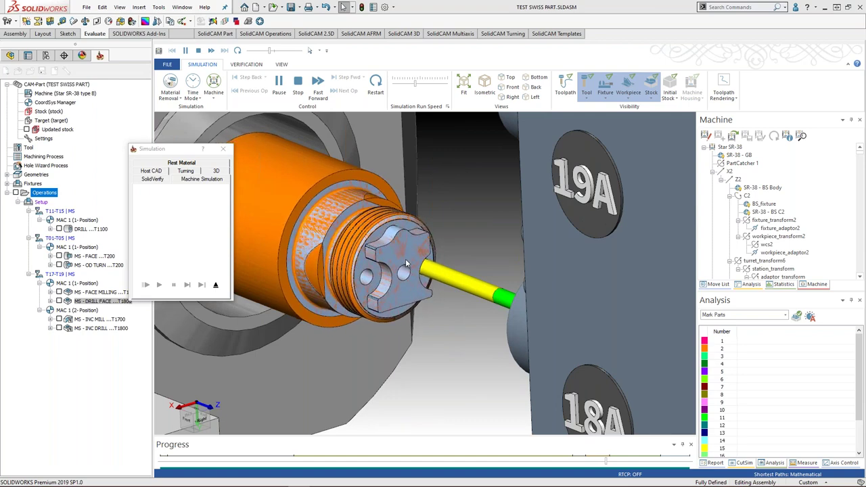
scroll(407, 261, up, 4)
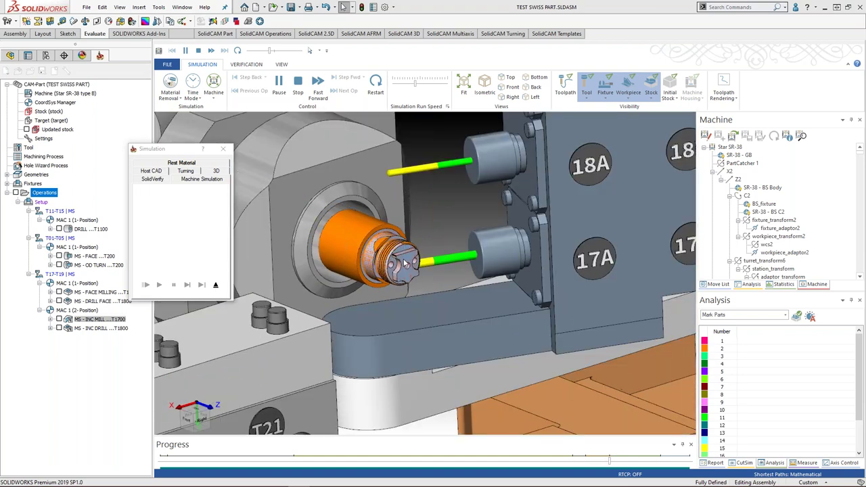
Step: Watch the MS - INC MILL operation close up in the machine simulation and check the tool's position around the part
middle_drag(406, 262, 353, 276)
scroll(417, 235, down, 4)
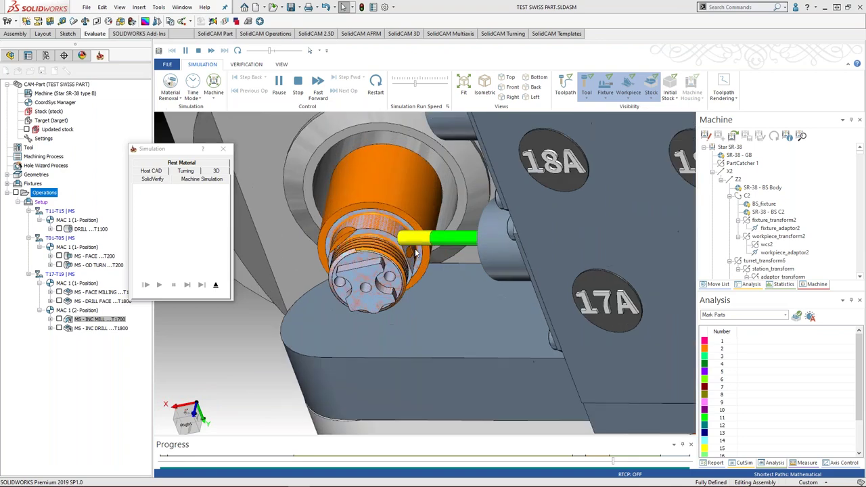
scroll(417, 238, up, 2)
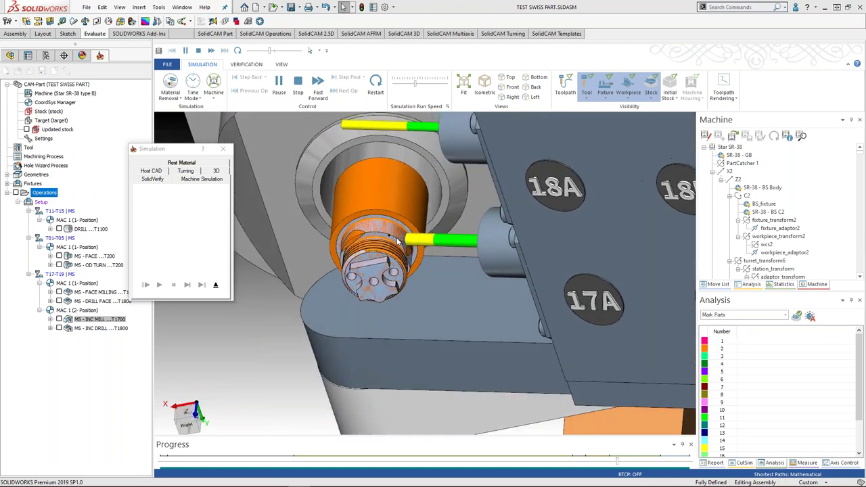
scroll(401, 242, up, 1)
scroll(401, 244, down, 3)
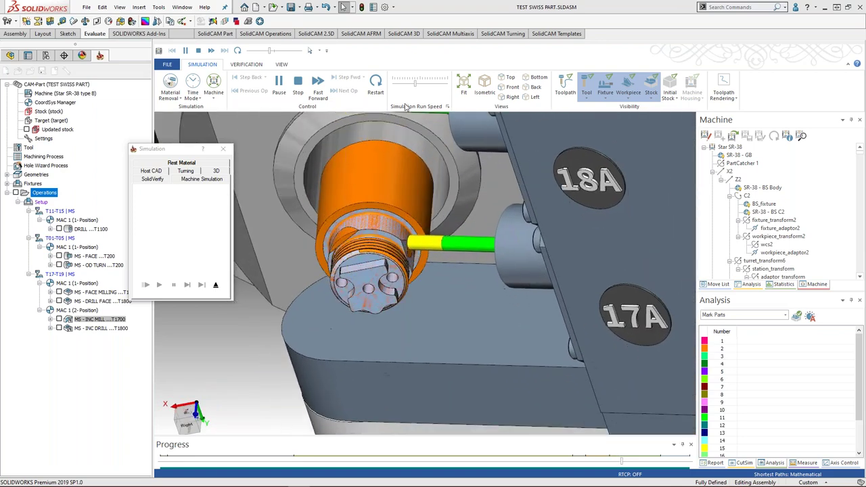
scroll(406, 230, up, 2)
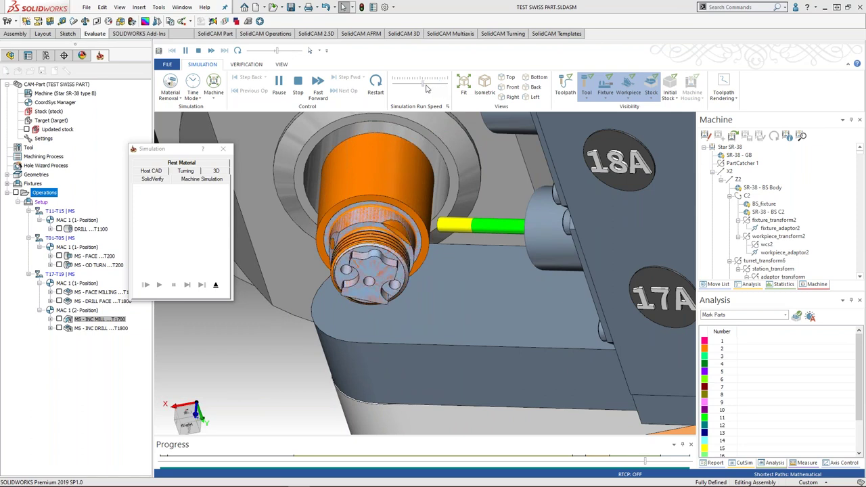
Step: Run the remaining machine simulation at a higher speed, inspect the machined front end of the part, and close the simulation
click(446, 86)
drag(437, 88, 434, 88)
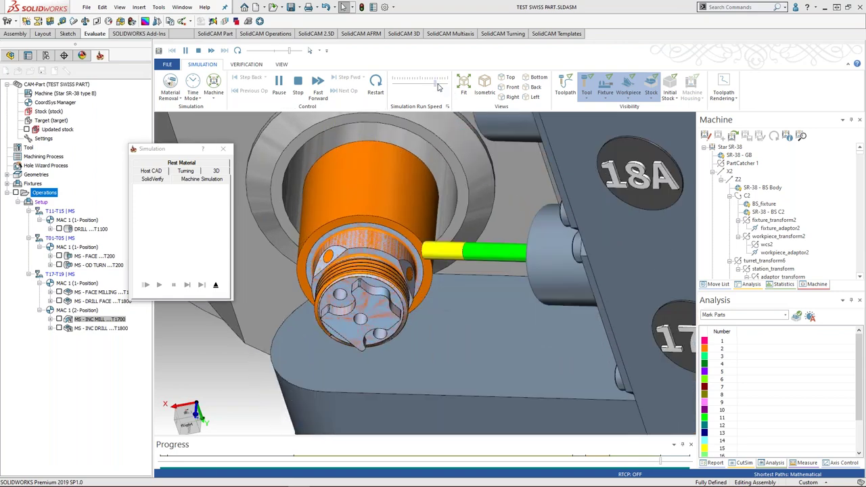
drag(441, 86, 449, 86)
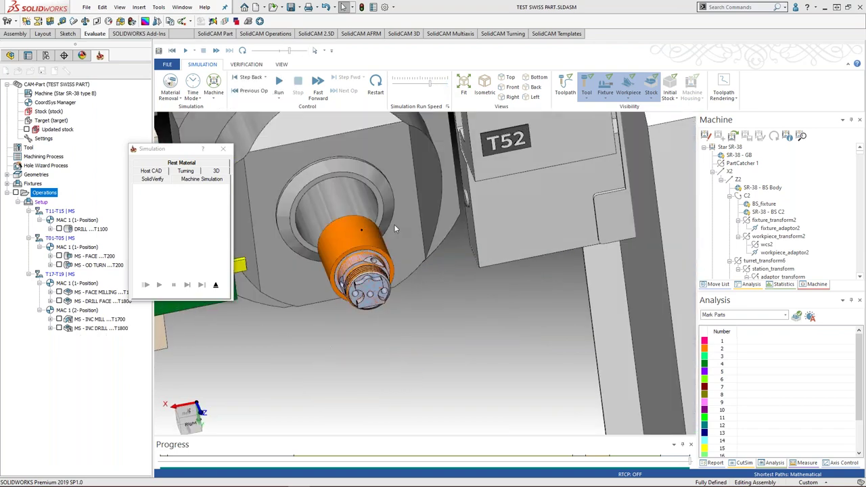
scroll(377, 261, up, 4)
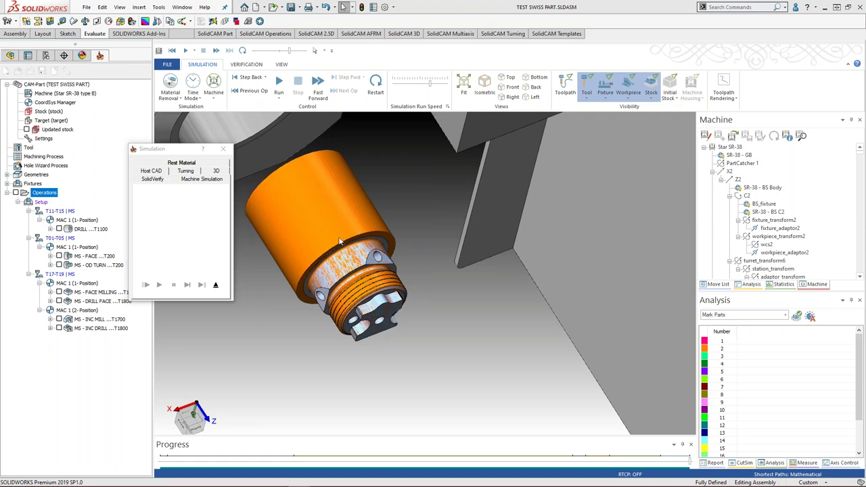
click(224, 150)
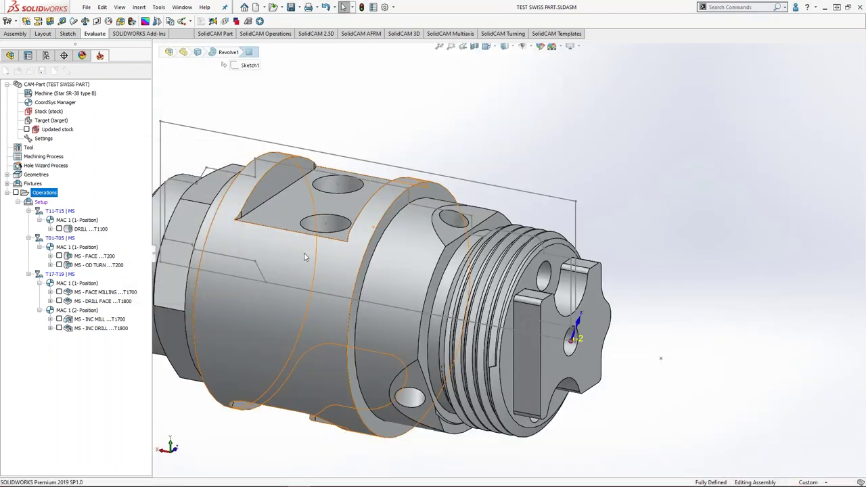
Step: Examine the large-diameter middle section of the part and its milled flat as the next area to machine
middle_drag(257, 255, 283, 262)
ctrl+middle_drag(393, 243, 422, 216)
middle_drag(373, 264, 317, 265)
click(475, 192)
click(166, 274)
click(396, 263)
middle_drag(395, 262, 418, 203)
scroll(425, 170, down, 2)
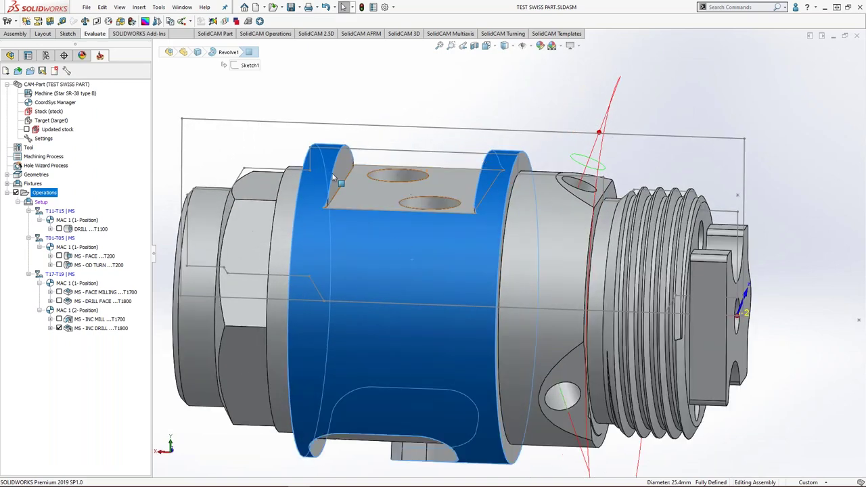
scroll(405, 195, down, 1)
click(372, 260)
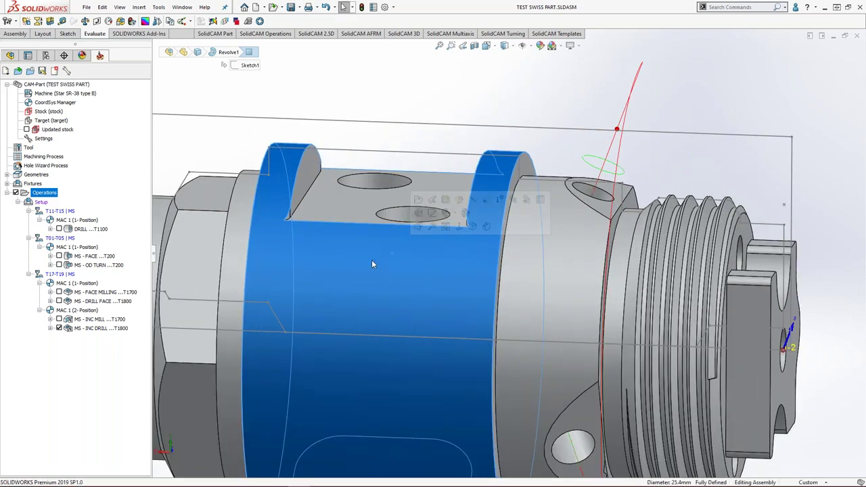
scroll(371, 260, up, 1)
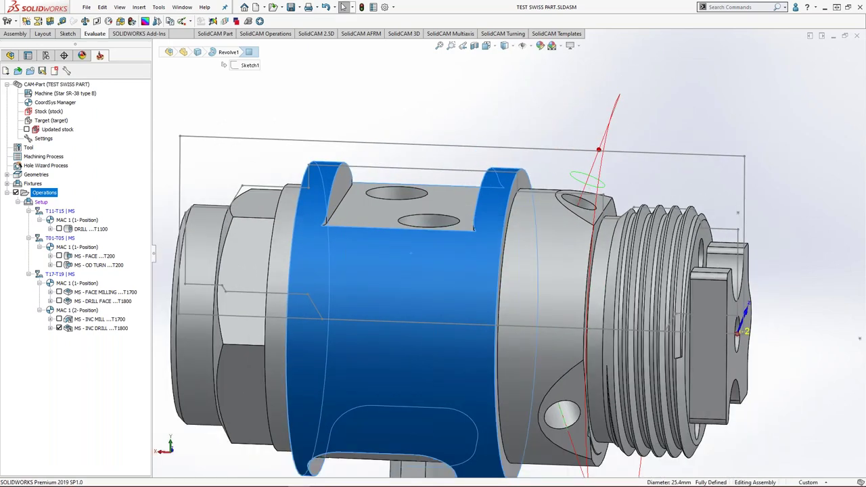
Step: Add a Turning operation after MS - INC DRILL with a counter-clockwise geometry chain along the large middle outside-diameter face
right_click(89, 329)
mouse_move(162, 44)
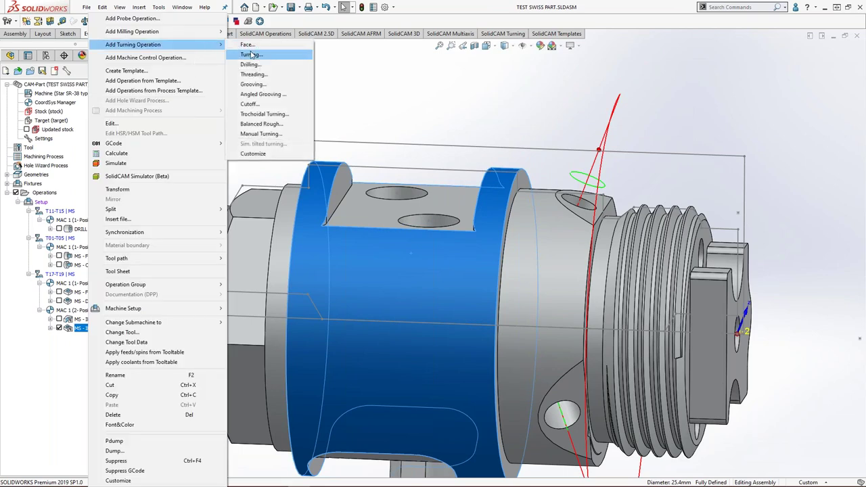
click(250, 54)
key(Escape)
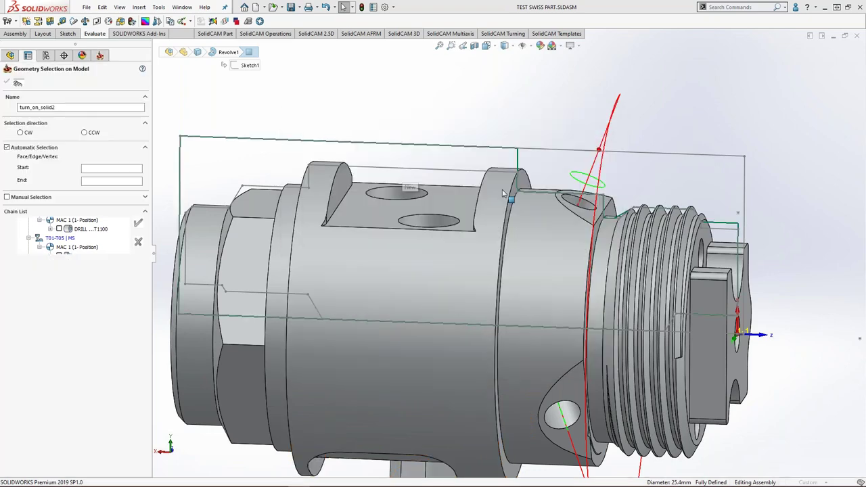
click(331, 203)
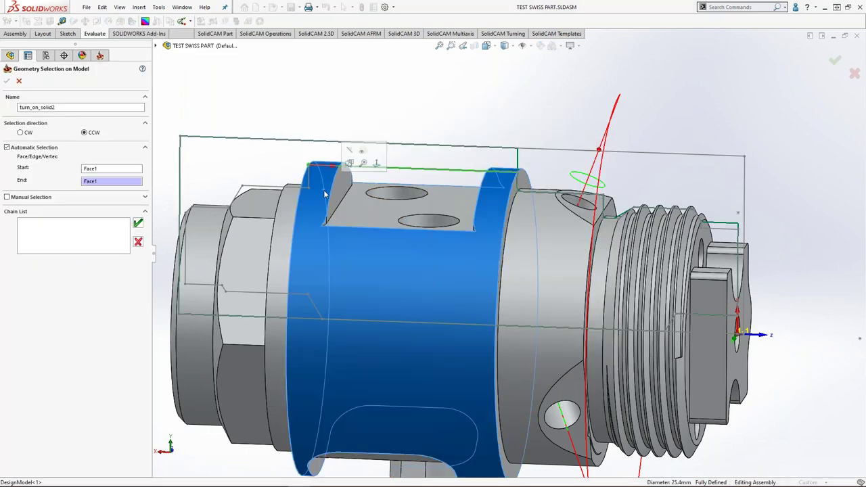
middle_drag(361, 188, 456, 194)
middle_drag(390, 174, 401, 167)
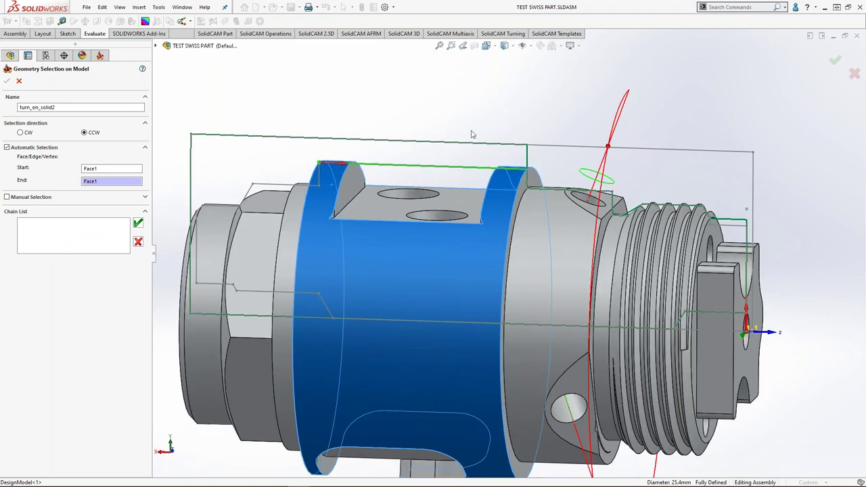
scroll(465, 156, down, 2)
scroll(396, 157, up, 1)
click(138, 224)
right_click(32, 222)
click(55, 238)
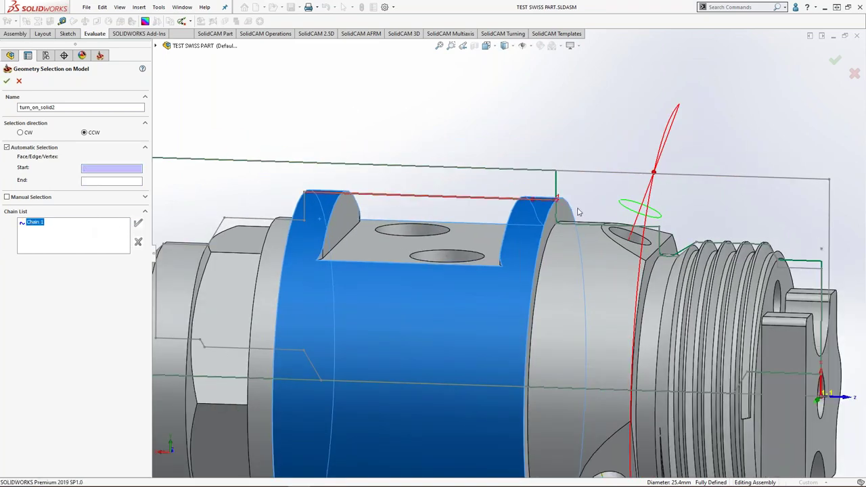
click(6, 80)
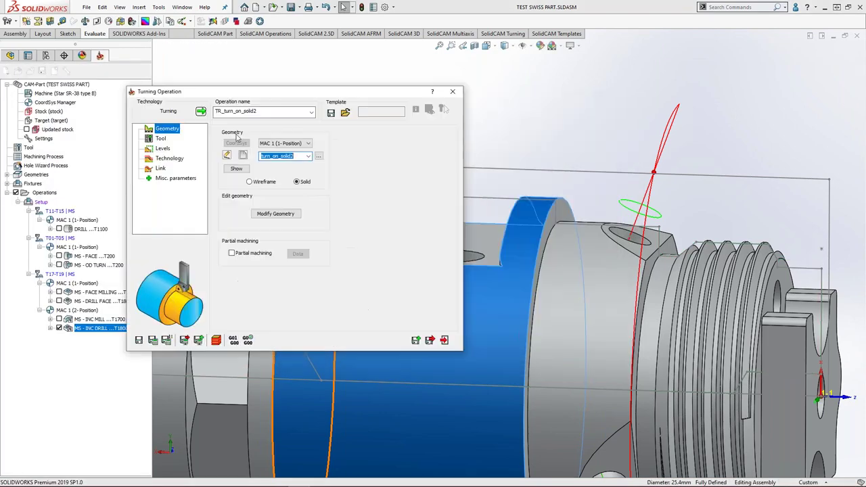
Step: Assign external turning tool 200 to the operation and review its technology settings up to the semi-finish and finish options
click(164, 140)
click(272, 281)
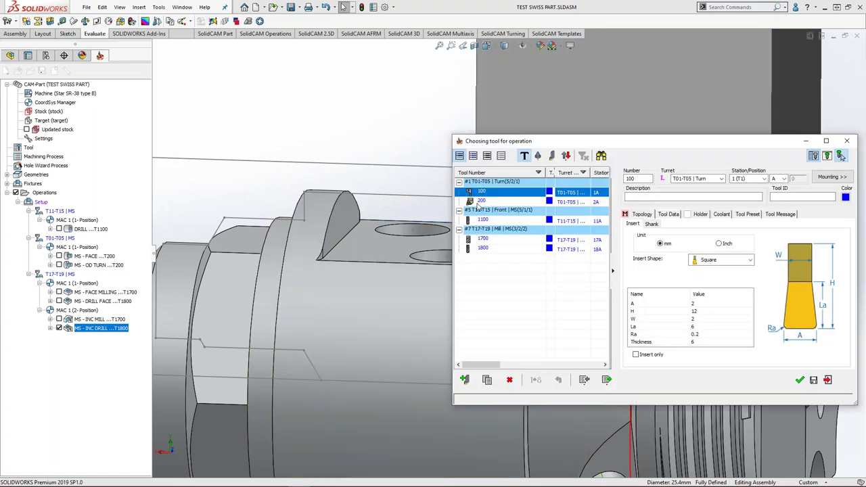
click(479, 204)
double_click(480, 203)
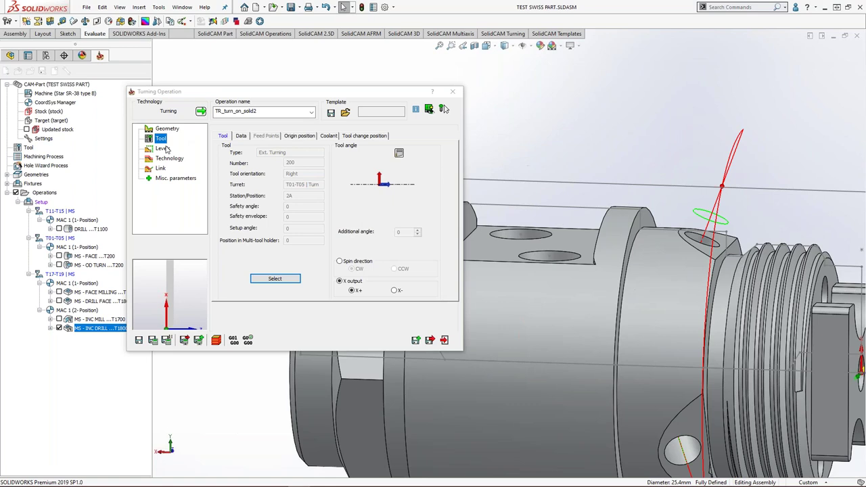
click(166, 149)
click(169, 160)
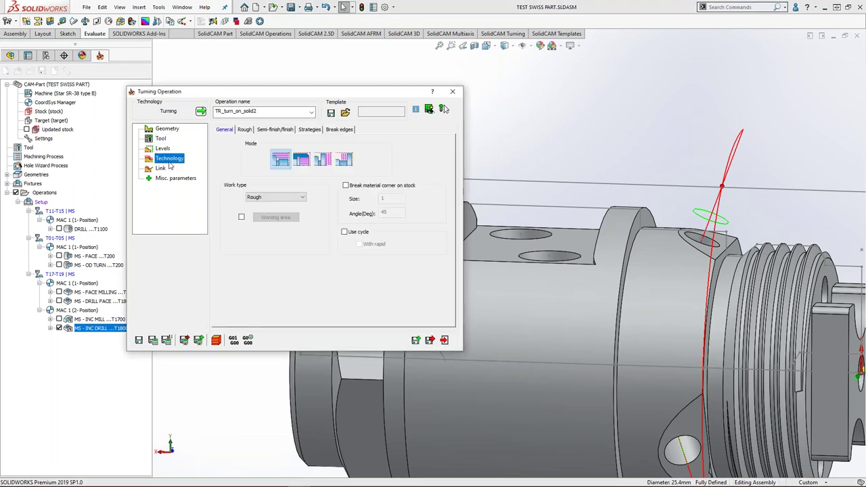
click(257, 132)
Step: Examine the edges of the milled flat and its two holes on the middle section that the turning will cover
scroll(543, 215, up, 3)
mouse_move(543, 214)
ctrl+middle_down()
mouse_move(620, 212)
mouse_move(574, 270)
mouse_move(574, 165)
mouse_move(535, 400)
mouse_move(547, 304)
ctrl+middle_up()
scroll(584, 207, down, 2)
click(573, 269)
scroll(506, 266, down, 5)
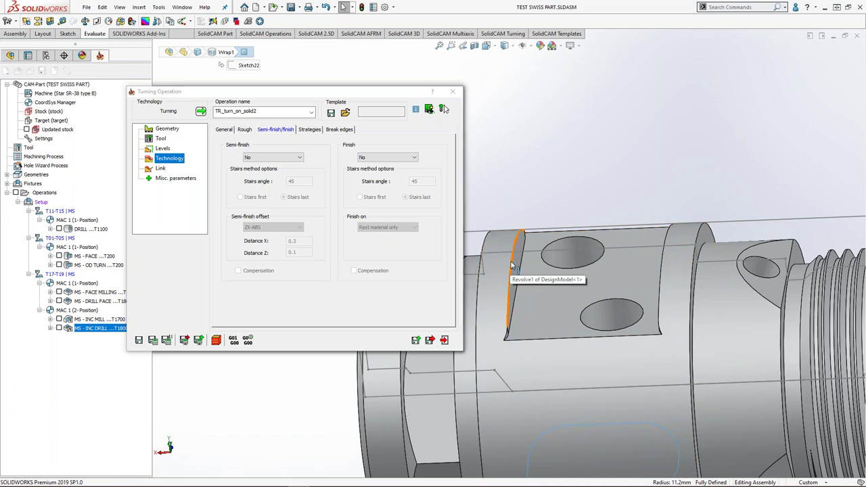
click(513, 264)
mouse_move(516, 264)
middle_down()
mouse_move(522, 229)
mouse_move(509, 271)
mouse_move(500, 260)
middle_up()
scroll(520, 257, down, 2)
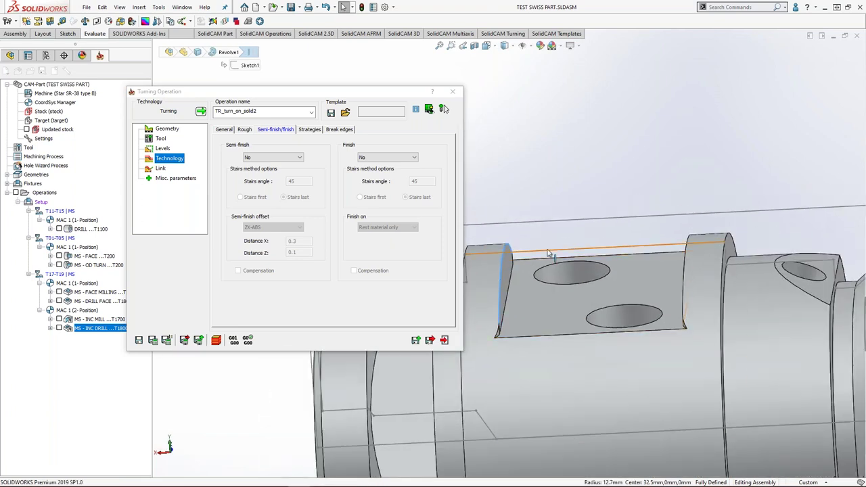
middle_drag(612, 250, 599, 196)
scroll(619, 273, down, 2)
middle_drag(618, 270, 613, 223)
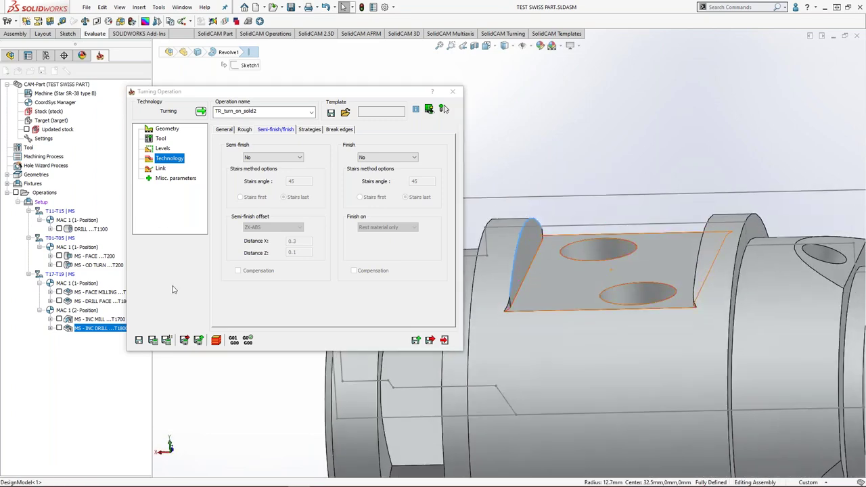
Step: Save and calculate the turning operation, and check its toolpath above the middle section of the part
click(152, 341)
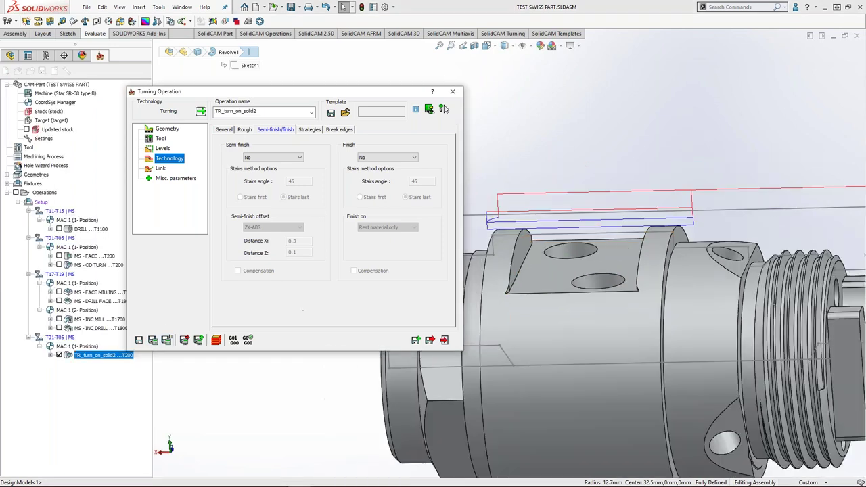
scroll(610, 231, up, 1)
middle_drag(609, 230, 590, 235)
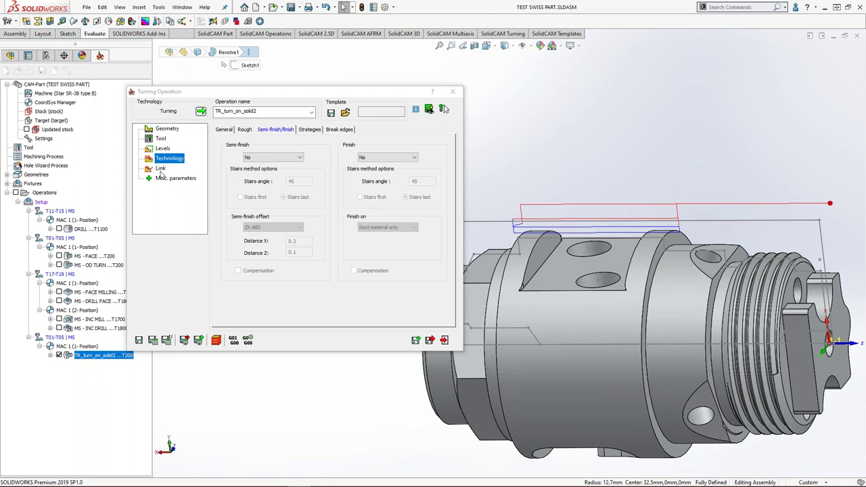
Step: Simulate the turning operation with solid verification, inspect the tool's approach position beside the stock, and close the simulation
click(218, 343)
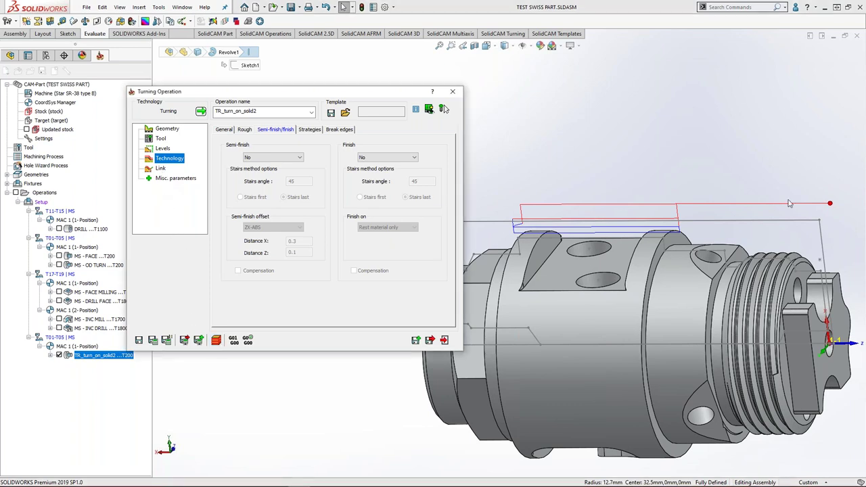
click(216, 340)
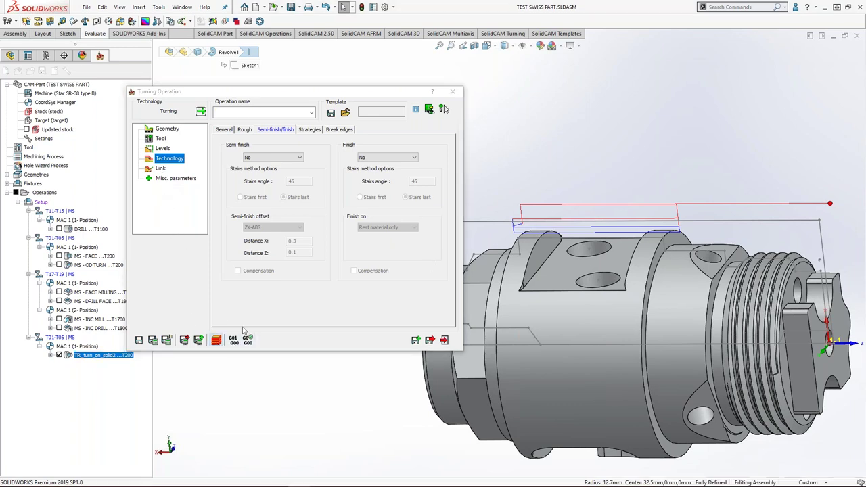
click(188, 285)
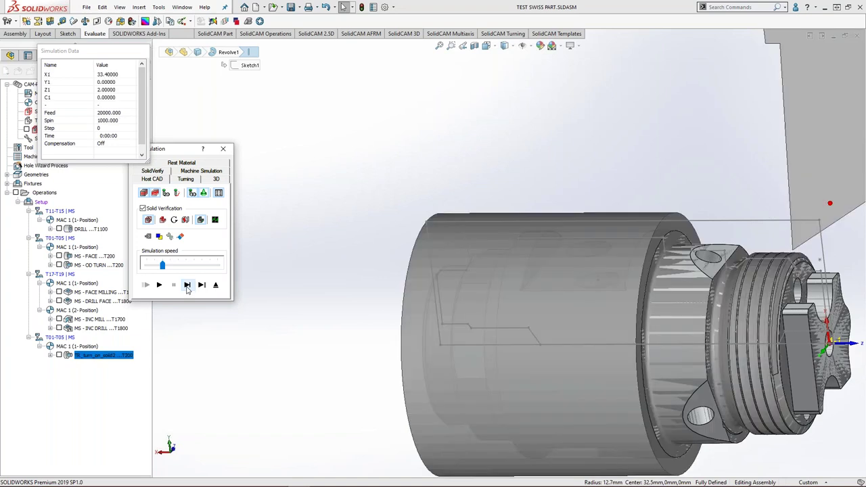
scroll(545, 314, up, 2)
middle_drag(635, 259, 622, 261)
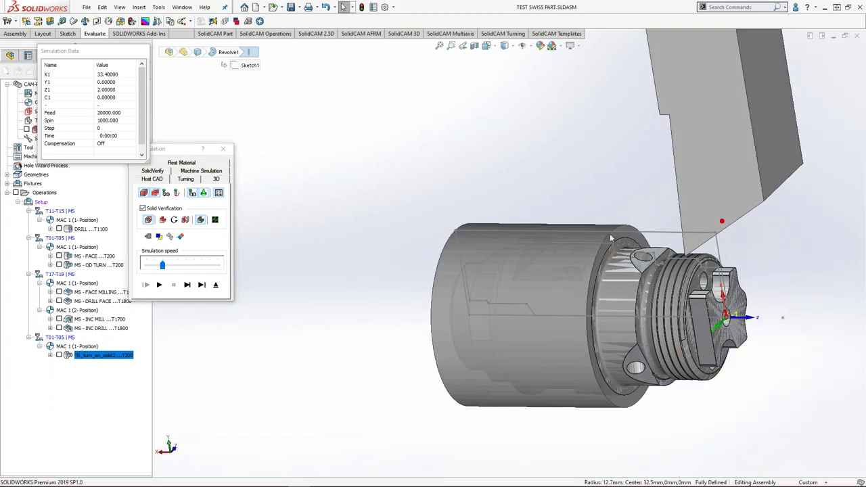
scroll(613, 238, down, 2)
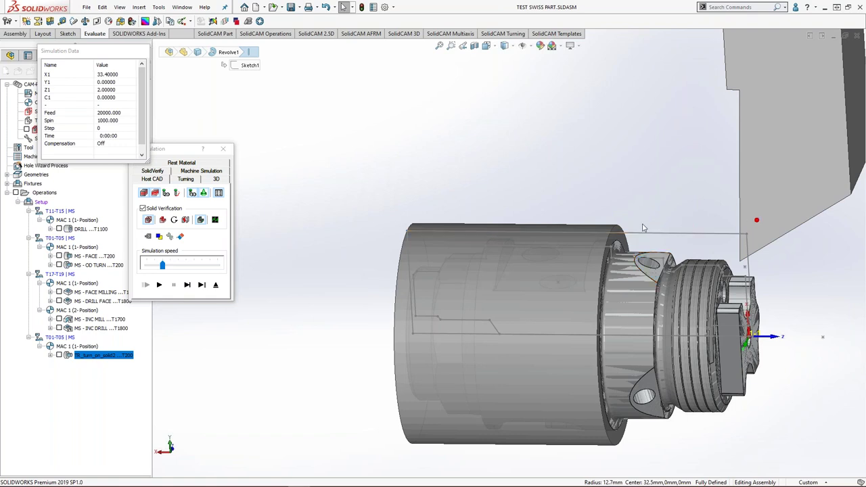
click(223, 148)
Step: Set the approach point to Only X at diameter 40 with a matching retract point, then recalculate the operation and open its simulation
click(161, 168)
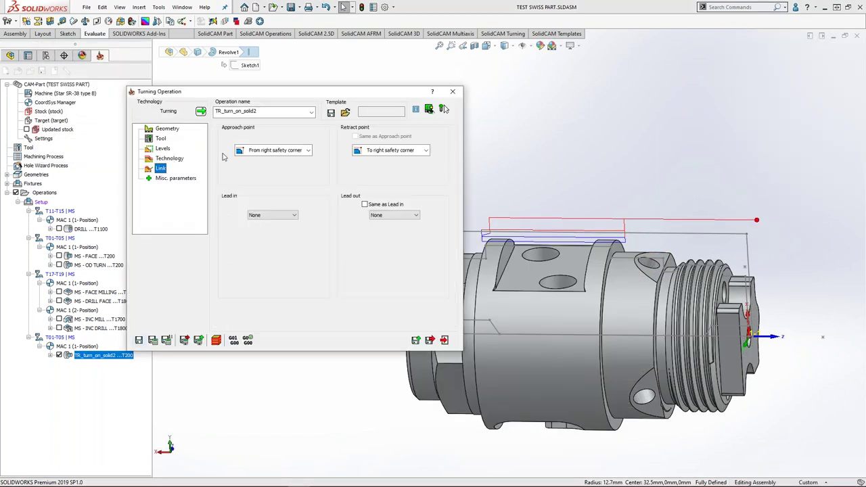
click(281, 150)
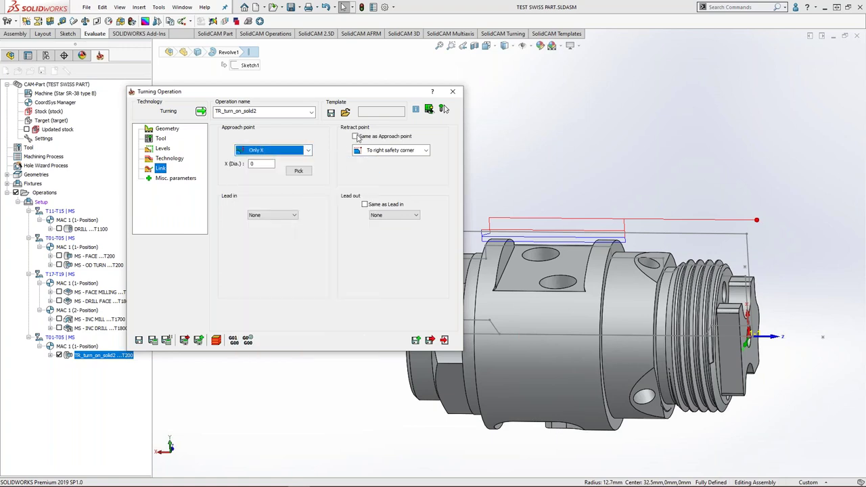
click(358, 137)
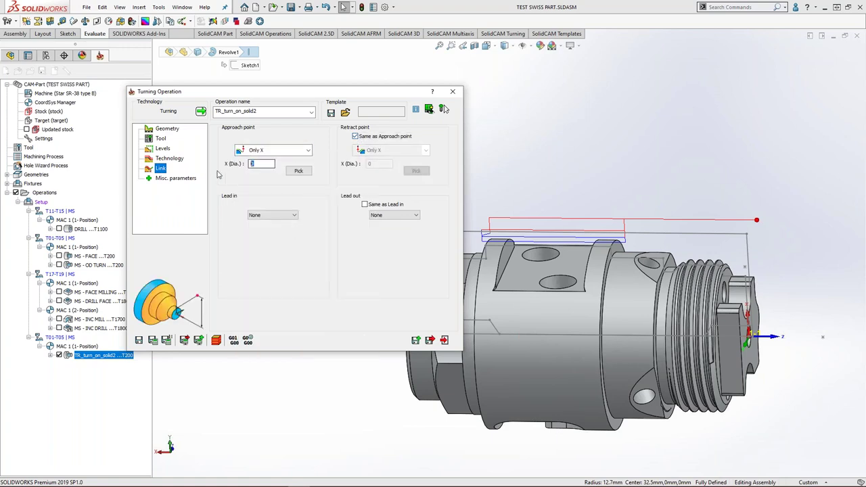
click(153, 341)
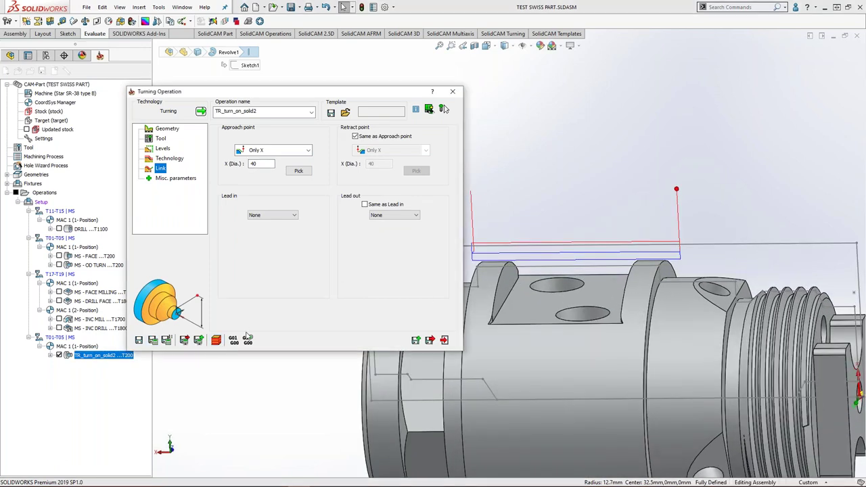
click(216, 340)
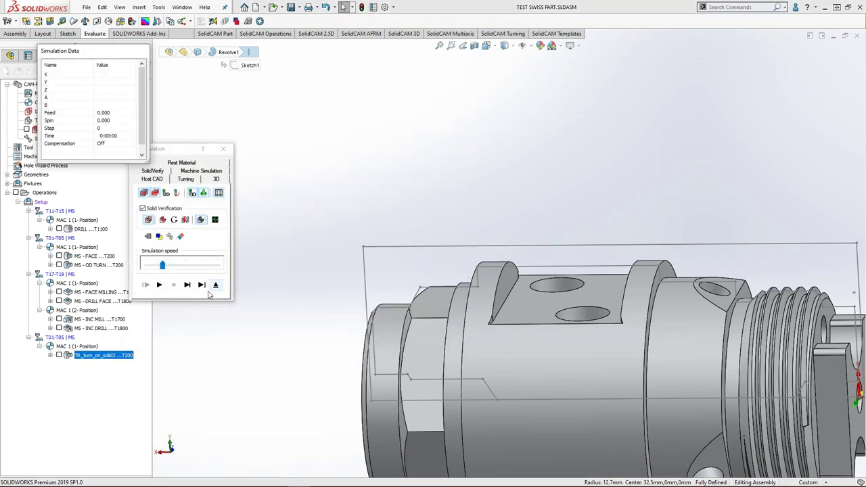
Step: Simulate the middle turning operation move by move with solid verification, inspect the cut beside the stock, and close the simulation
click(188, 285)
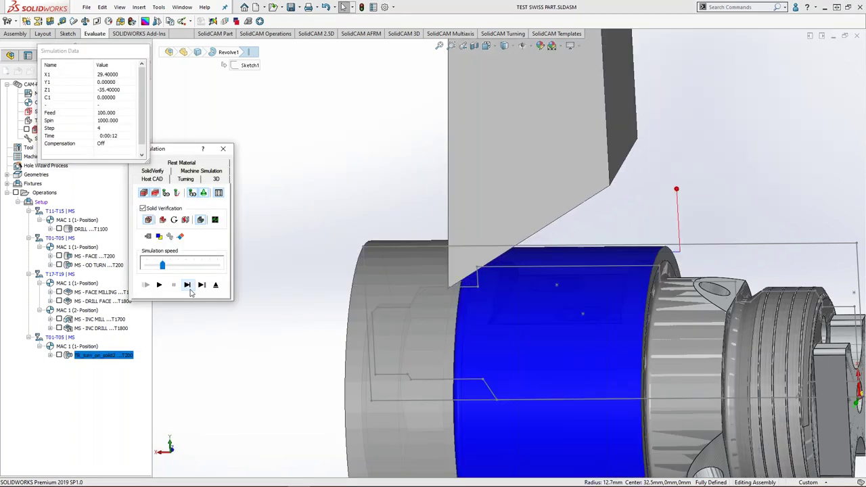
click(189, 285)
middle_drag(671, 258, 655, 259)
click(223, 150)
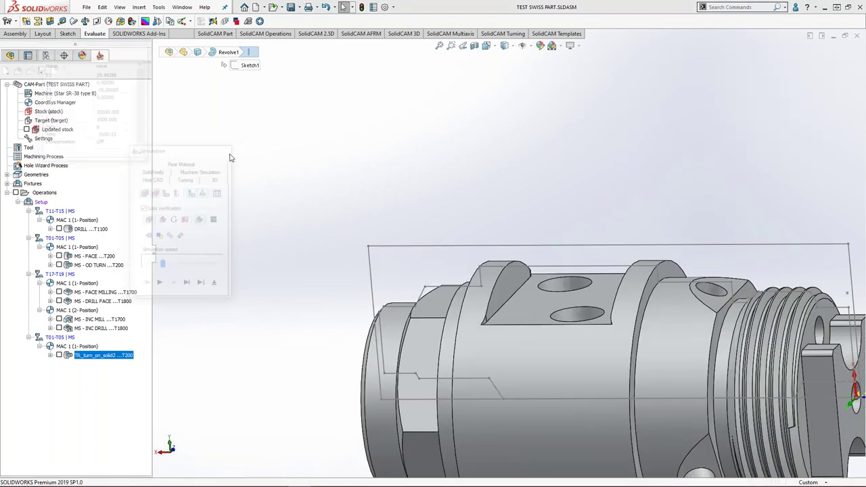
Step: Set roughing to equal steps with a step down of 2 and adaptive step down off, and recalculate the turning operation
click(170, 159)
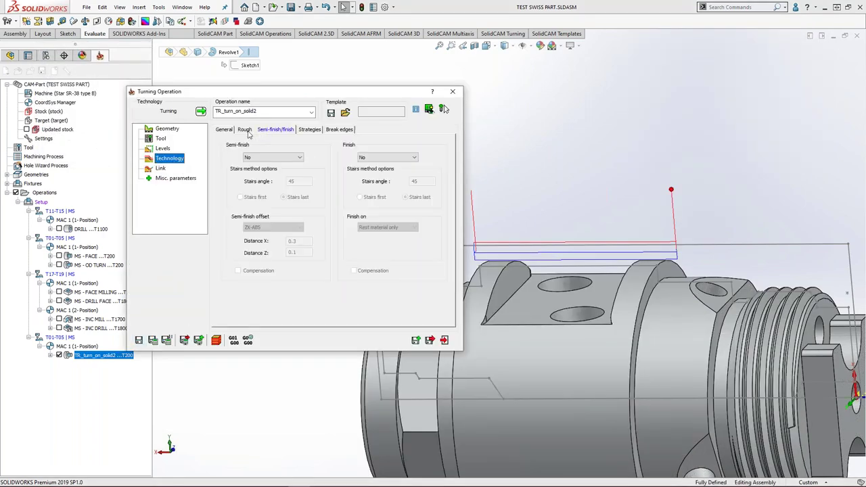
click(245, 130)
click(256, 201)
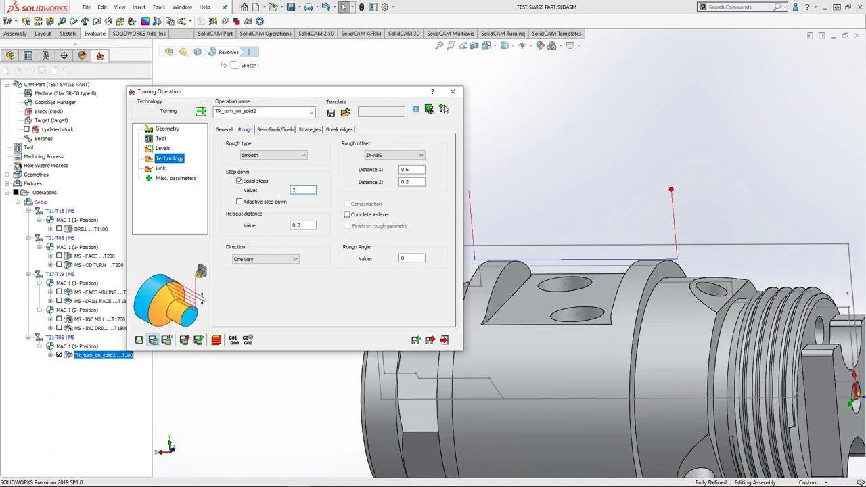
ctrl+middle_drag(527, 251, 567, 228)
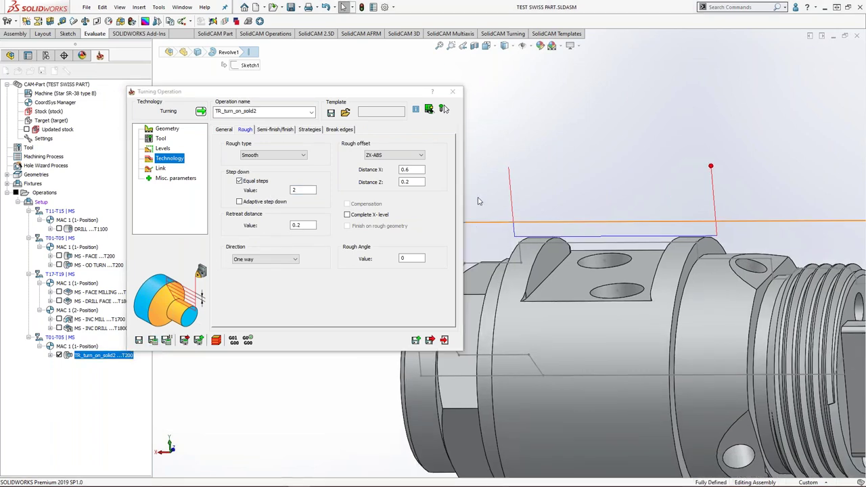
Step: Step through the roughing pass in the 2D turning simulation, check where the cut ends on the section, and close it
click(216, 340)
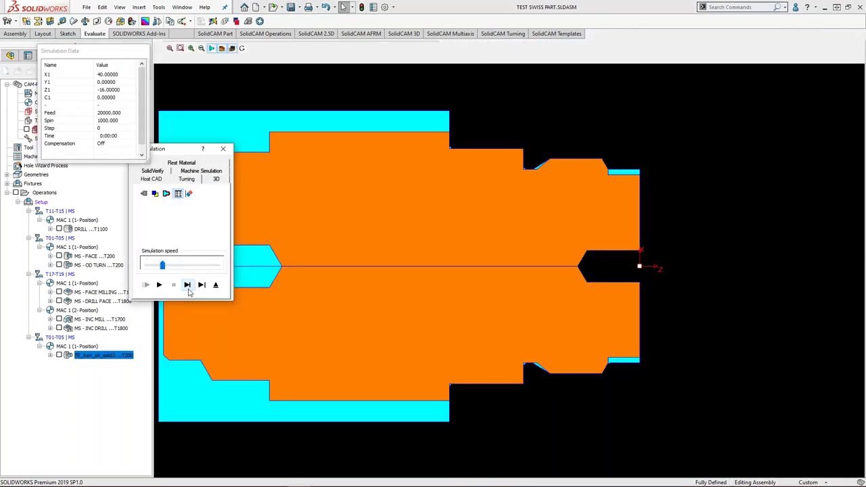
click(187, 284)
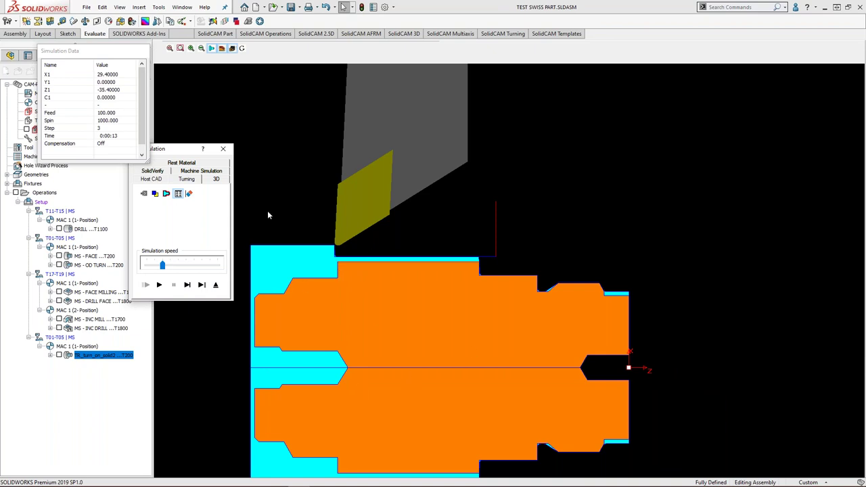
click(223, 149)
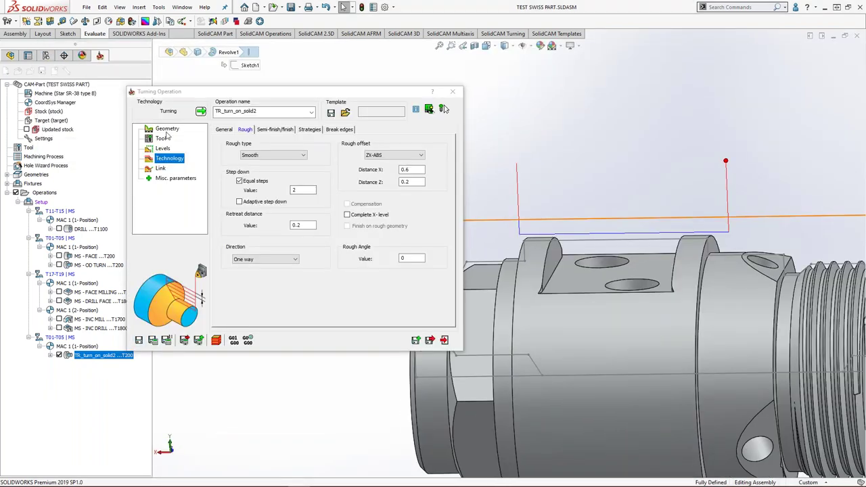
Step: Modify the turning geometry by extending the chain's end tangentially beyond the middle section
click(275, 214)
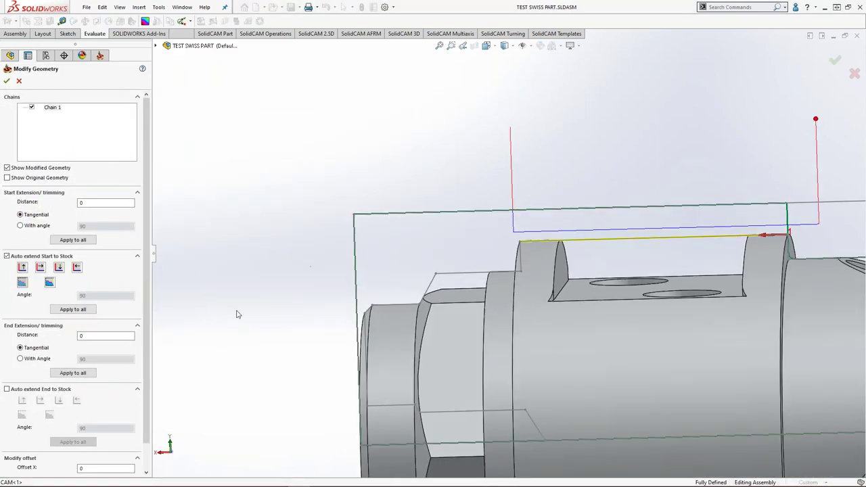
scroll(82, 406, down, 2)
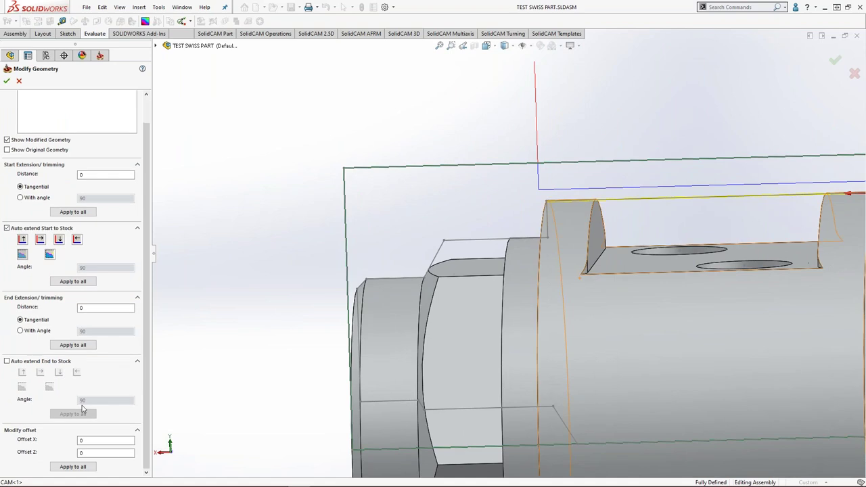
click(76, 308)
click(7, 80)
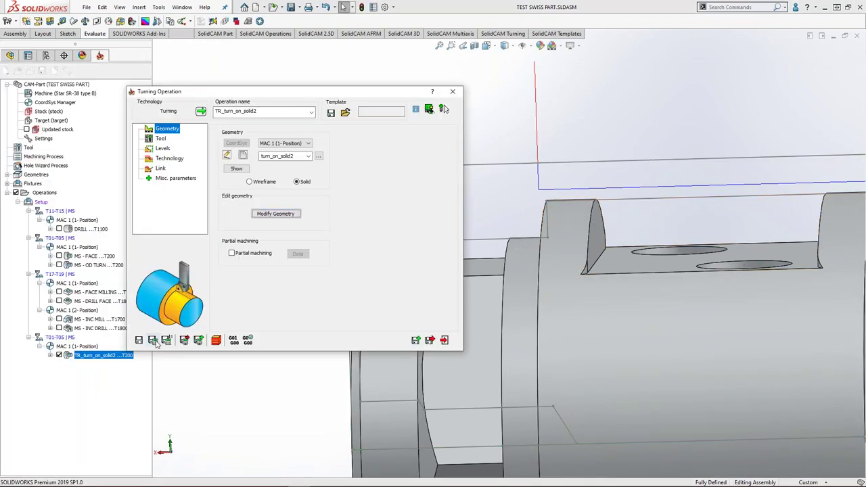
Step: Simulate the extended turning pass with solid verification, inspect the shoulder at the end of the cut, and close the simulation
click(216, 340)
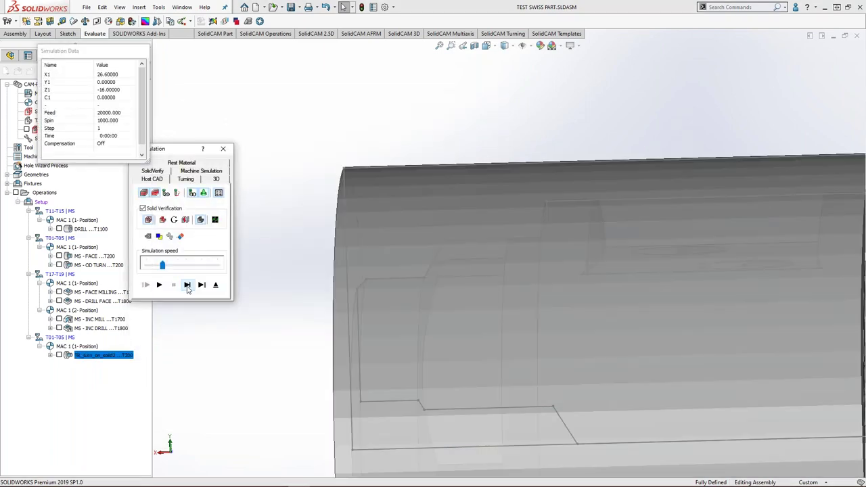
click(188, 285)
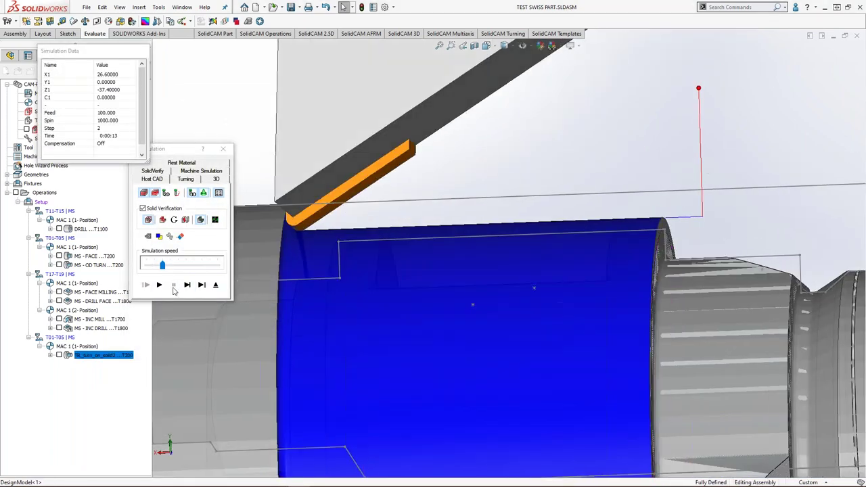
click(189, 286)
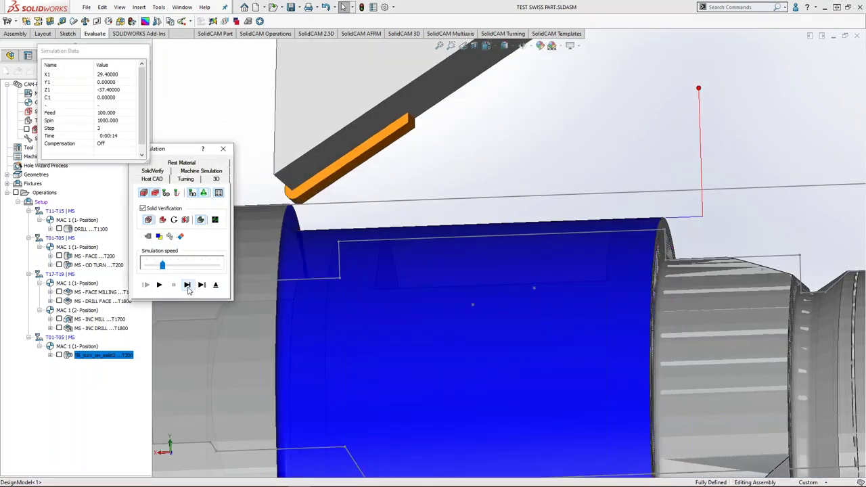
scroll(397, 225, up, 2)
middle_drag(397, 224, 407, 251)
scroll(347, 277, down, 2)
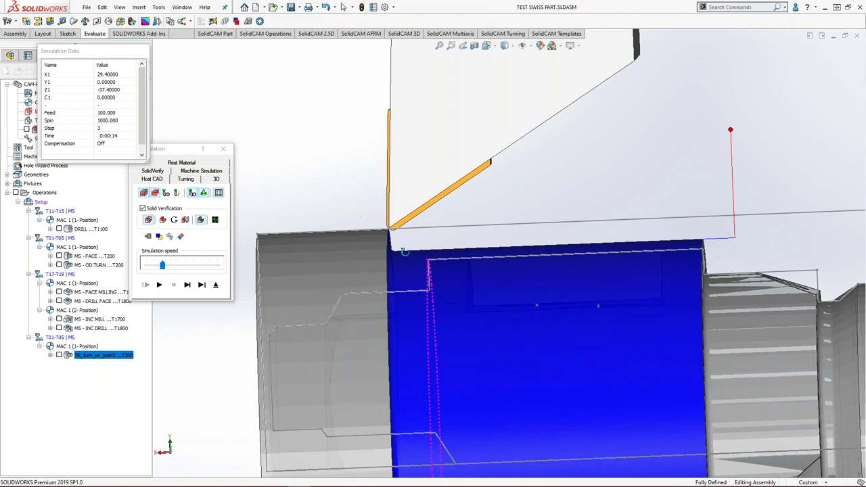
click(227, 150)
Step: Enable breaking the material corner on the stock with size 1 and angle 45, and recalculate the turning operation
click(171, 158)
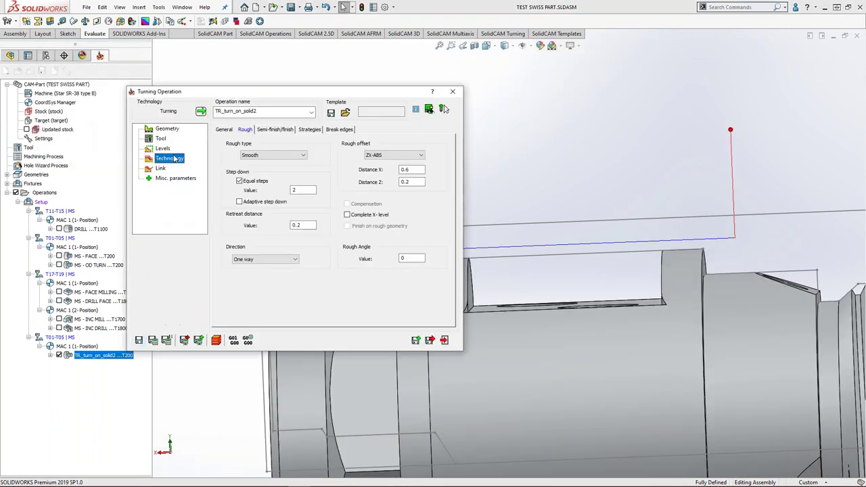
click(224, 129)
click(352, 186)
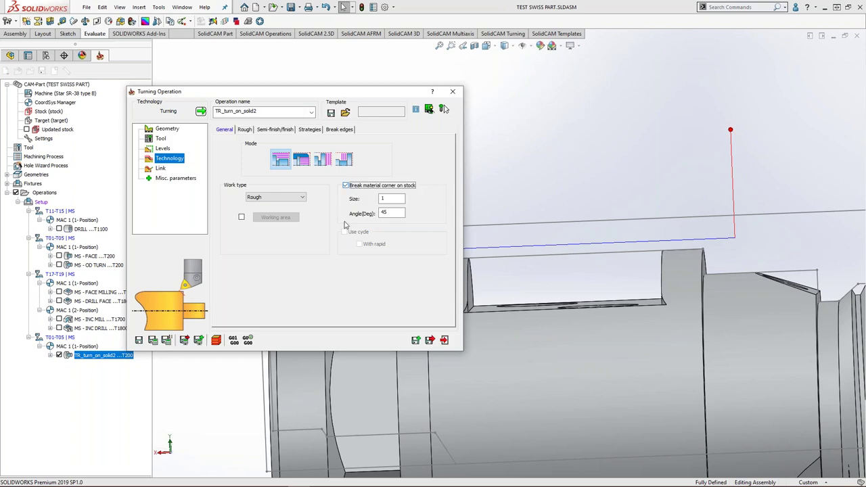
click(155, 344)
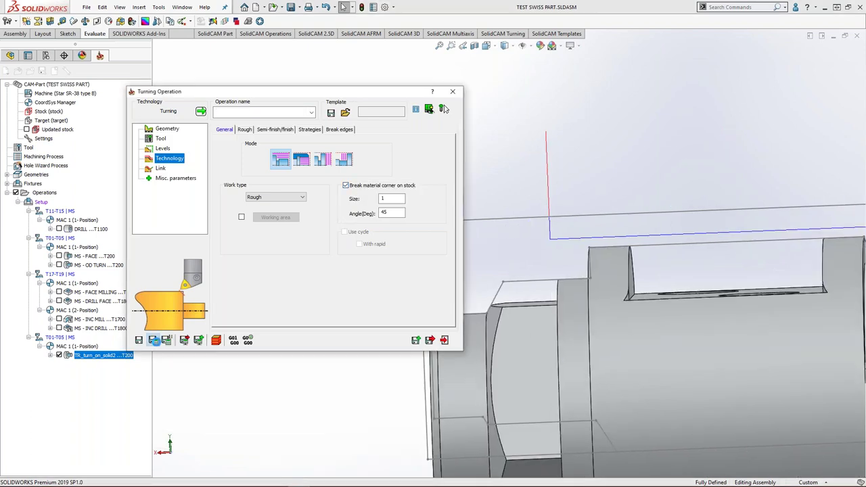
Step: Step through the turning operation in the 2D turning simulation up to the corner-breaking move on the stock, and close the simulation
click(216, 341)
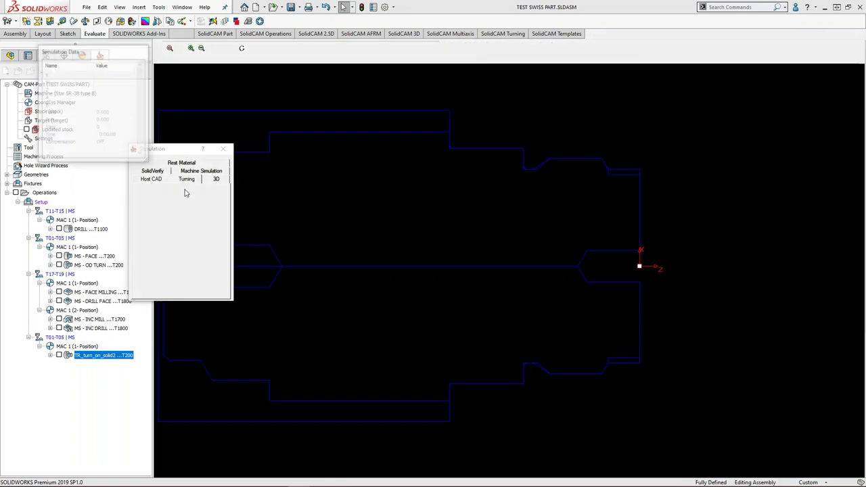
click(188, 285)
click(186, 290)
click(188, 289)
middle_drag(339, 156, 496, 272)
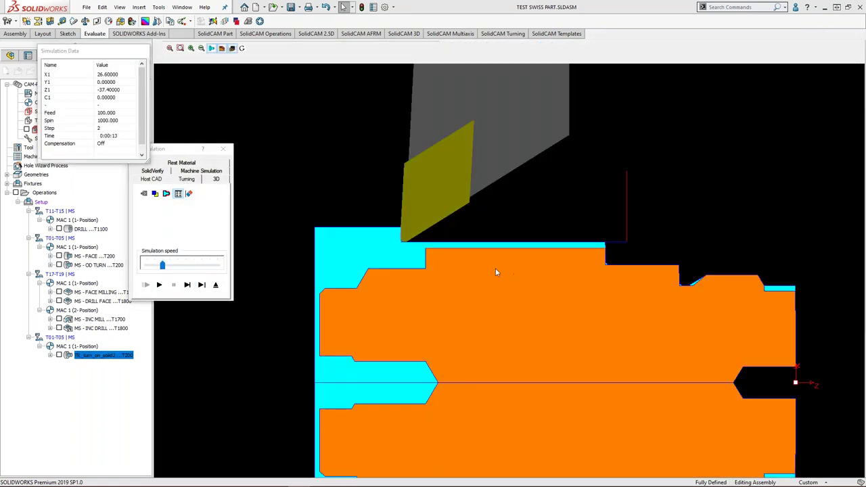
click(187, 288)
click(188, 289)
click(187, 288)
click(188, 288)
click(187, 288)
scroll(484, 247, down, 1)
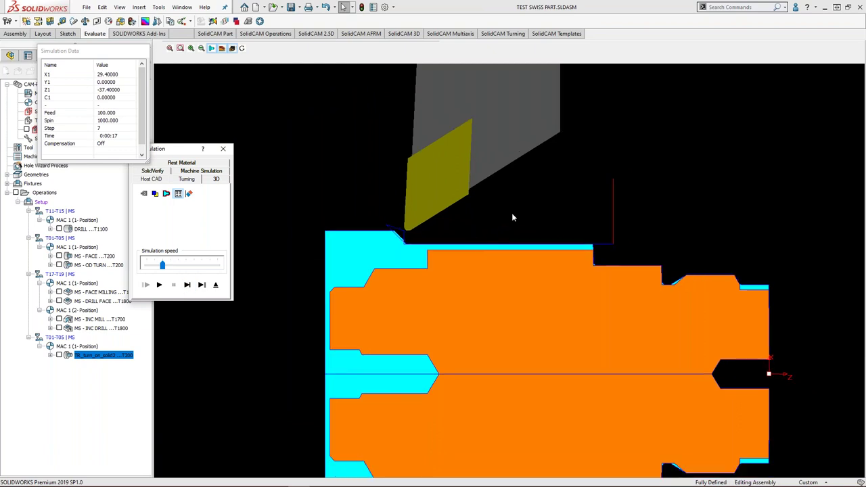
click(225, 151)
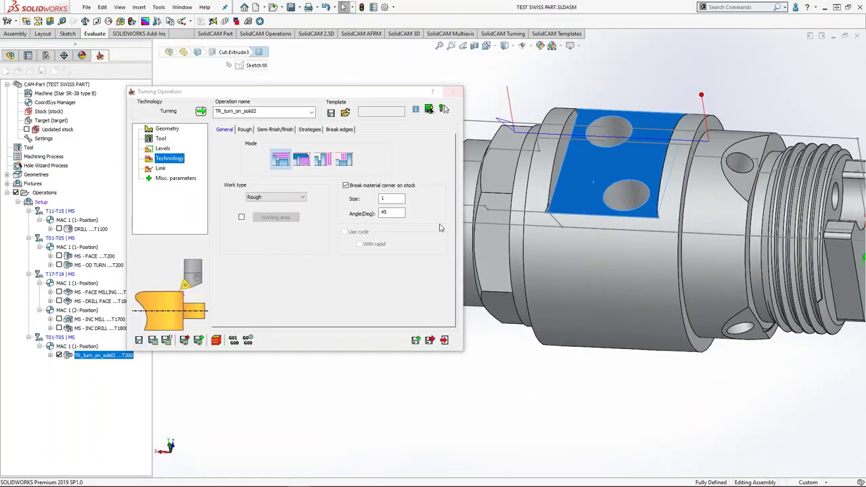
Step: Rename the turning operation MS - OD TURN 2, save and calculate it, and exit the operation
click(264, 111)
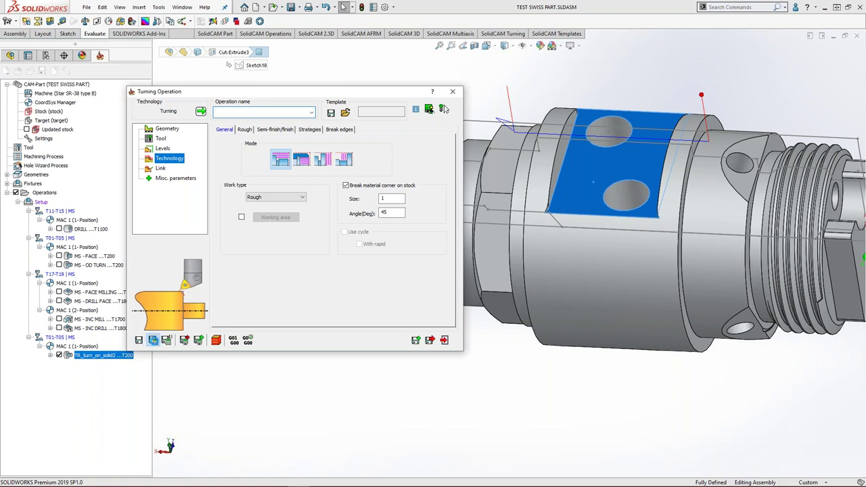
click(444, 341)
ctrl+middle_drag(495, 261, 335, 291)
click(403, 234)
ctrl+middle_drag(404, 234, 356, 187)
middle_drag(355, 187, 284, 189)
Step: Open the coordinate system manager, examine the levels of MAC 1 position 1, and leave them without changes
click(44, 103)
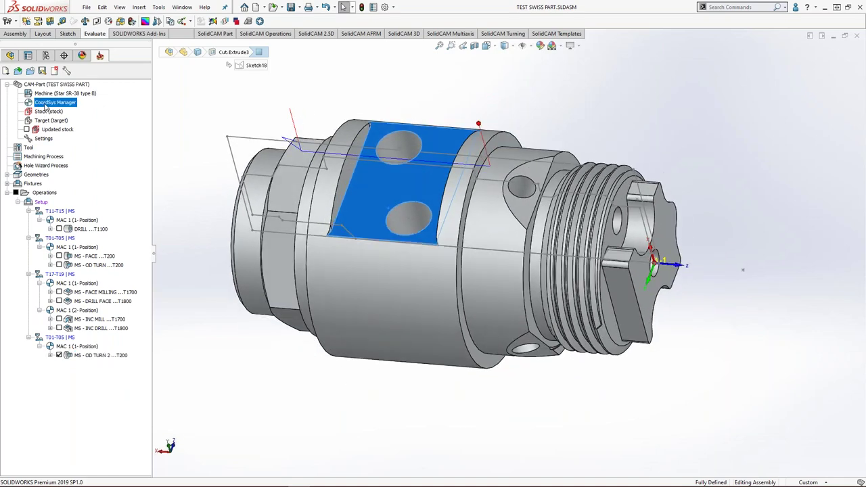
double_click(46, 103)
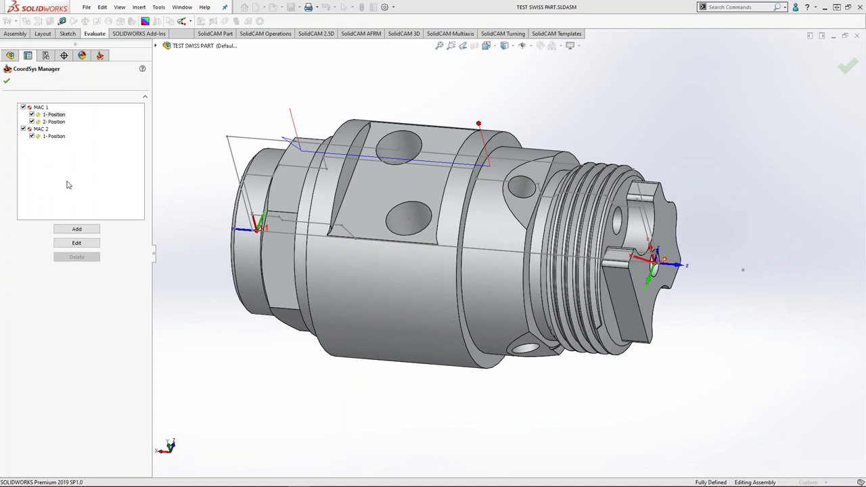
right_click(65, 115)
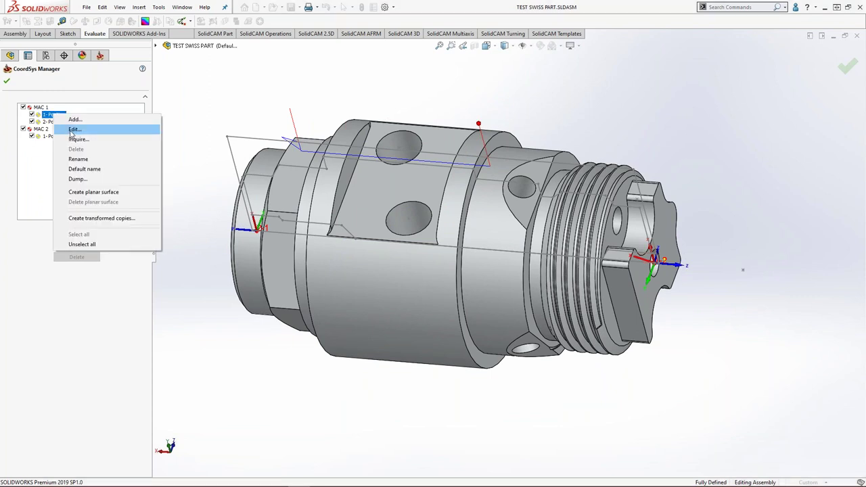
click(72, 130)
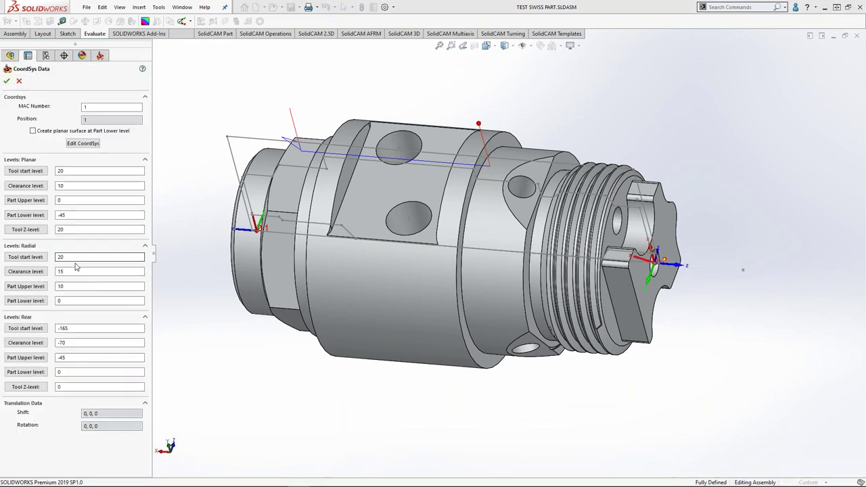
click(20, 82)
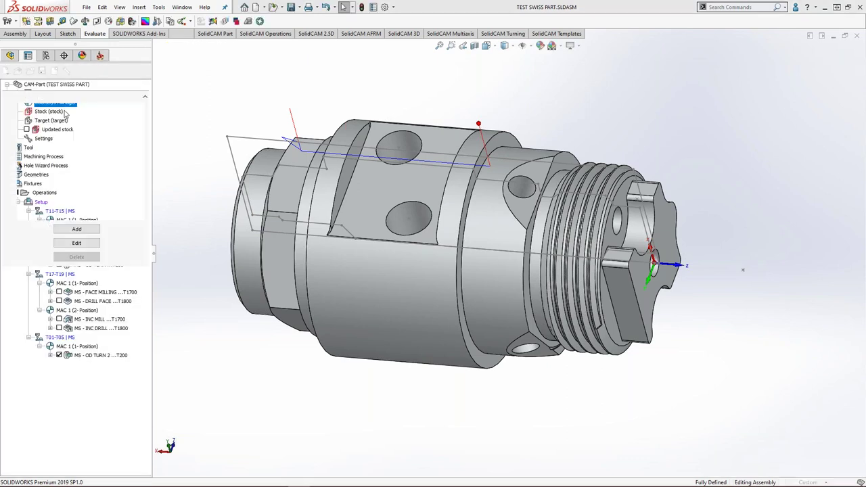
Step: Add a MAC 1 coordinate system from the milled flat with the two holes, placing its origin at CoordSys #1
click(74, 231)
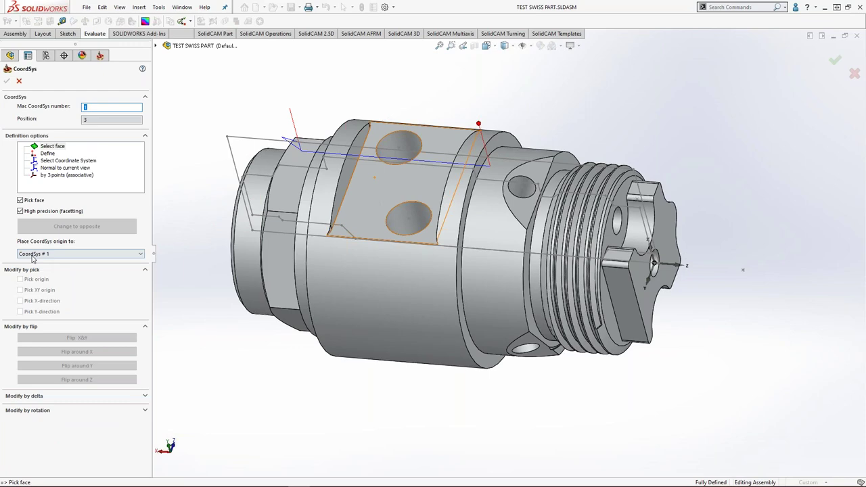
click(384, 189)
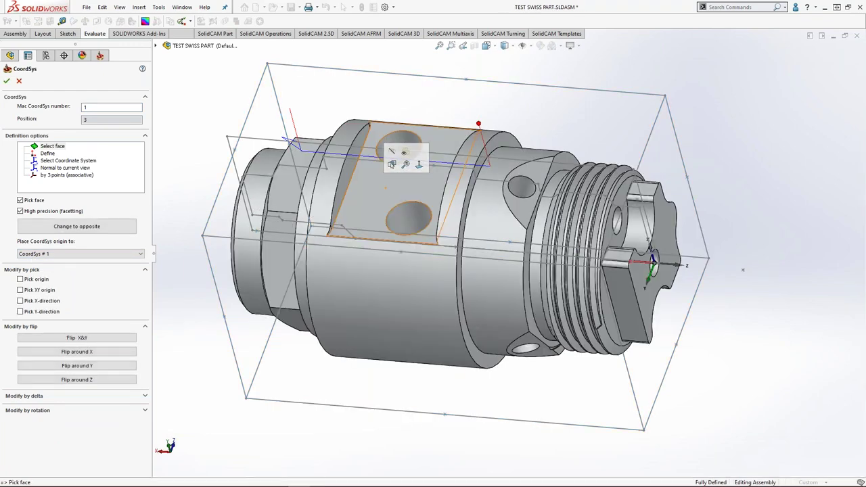
click(6, 80)
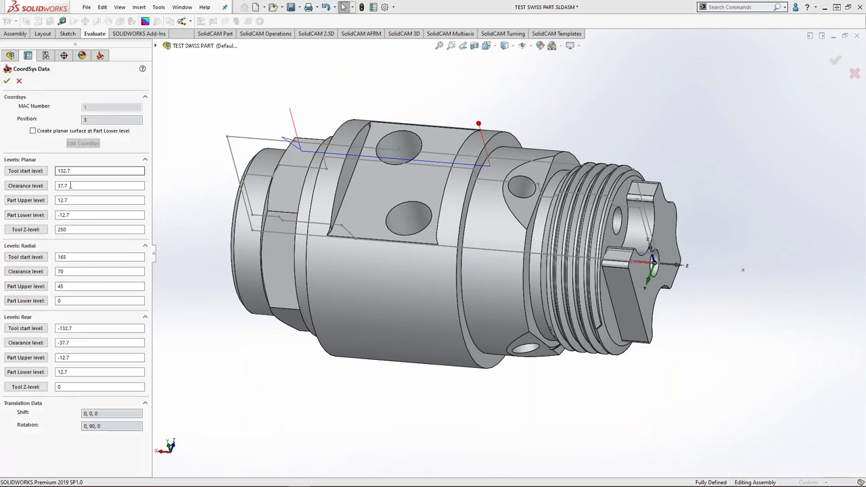
Step: Set planar tool start 20, clearance 15 and tool Z-level 20, radial tool start 20, clearance 15 and part upper level 10, and accept the coordinate system
text(20)
text(15)
key(Tab)
key(Tab)
key(Tab)
text(20)
key(Tab)
text(20)
key(Tab)
text(15)
key(Tab)
text(10)
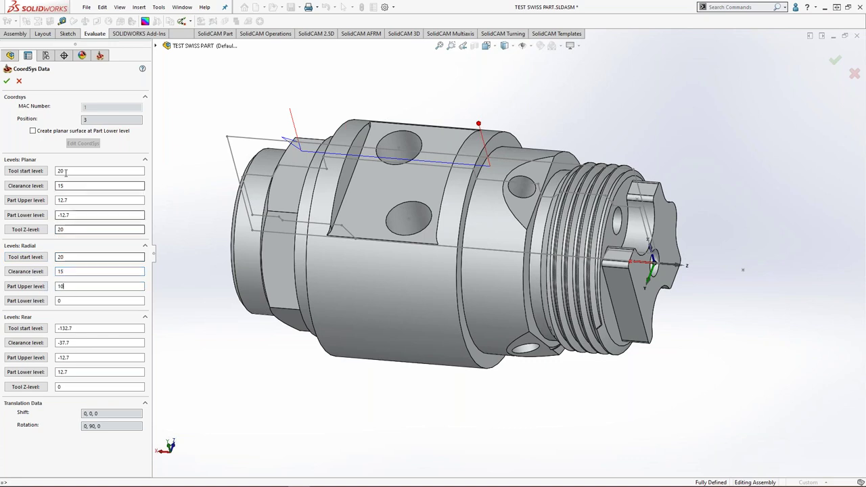
click(6, 82)
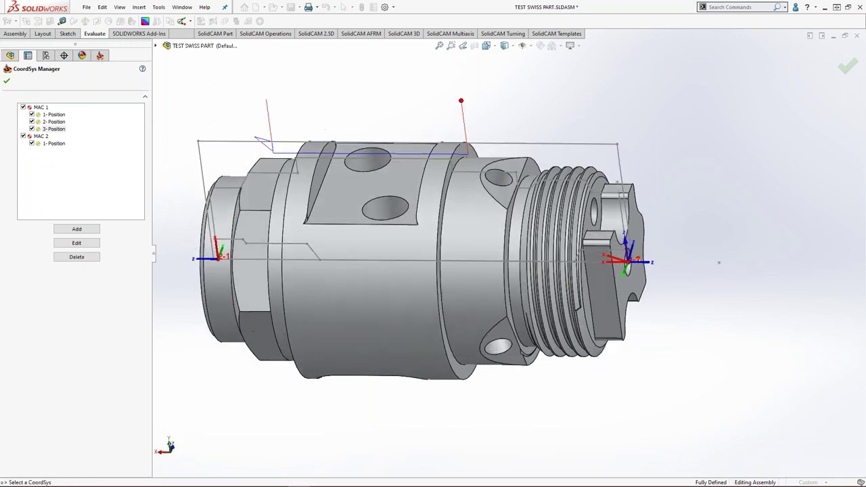
click(6, 82)
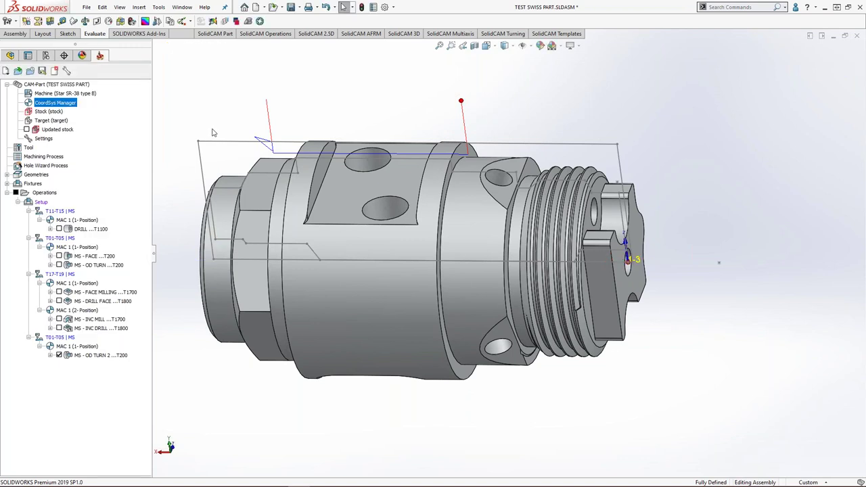
Step: Add a profile milling operation and assign it to the coordinate system MAC 1 (3- Position)
click(82, 356)
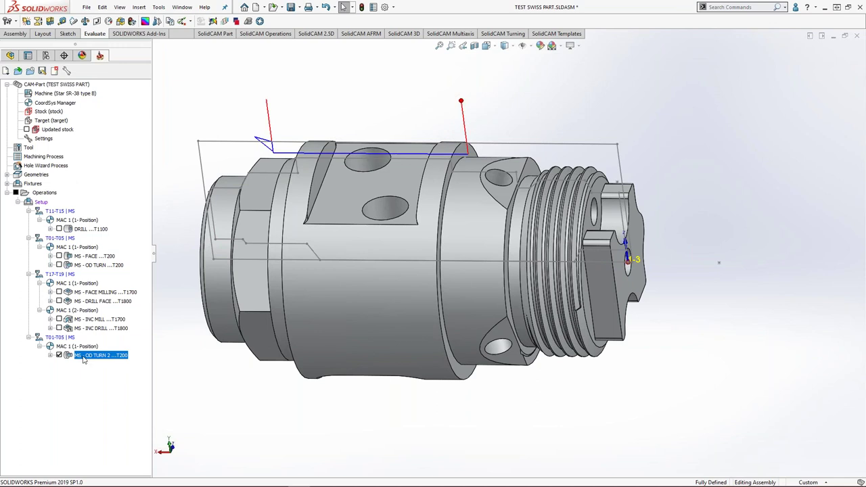
right_click(44, 193)
mouse_move(139, 217)
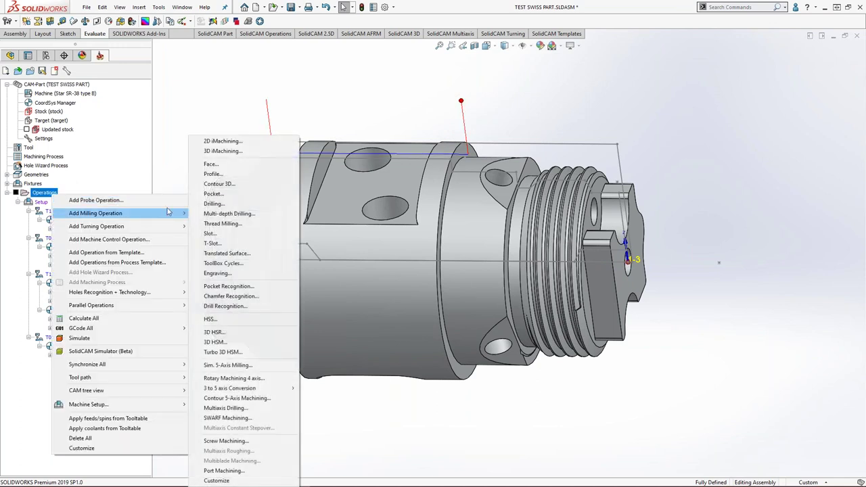
click(244, 179)
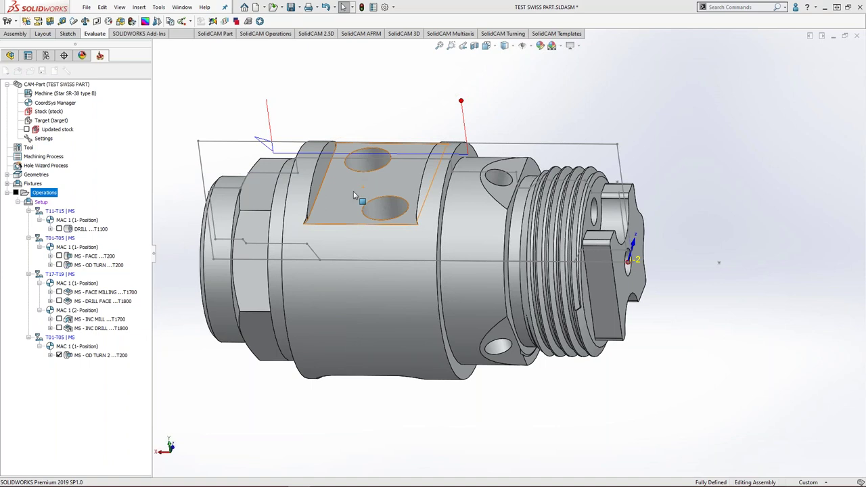
click(285, 139)
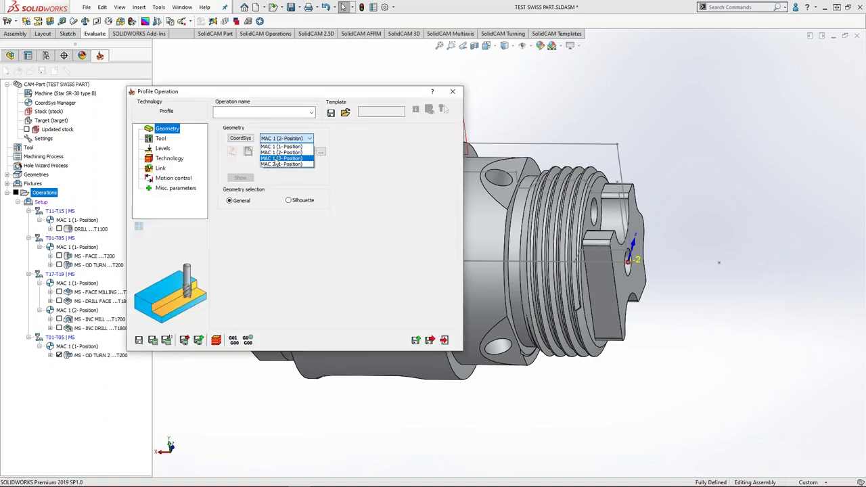
click(277, 158)
Step: Define the profile geometry from two curve chains along the floor edges of the flat's two opposite side walls
click(249, 152)
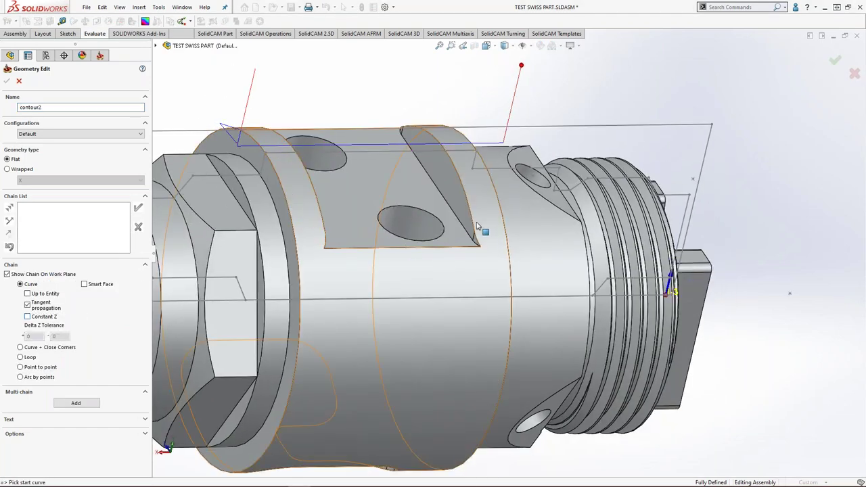
scroll(477, 226, down, 5)
click(486, 283)
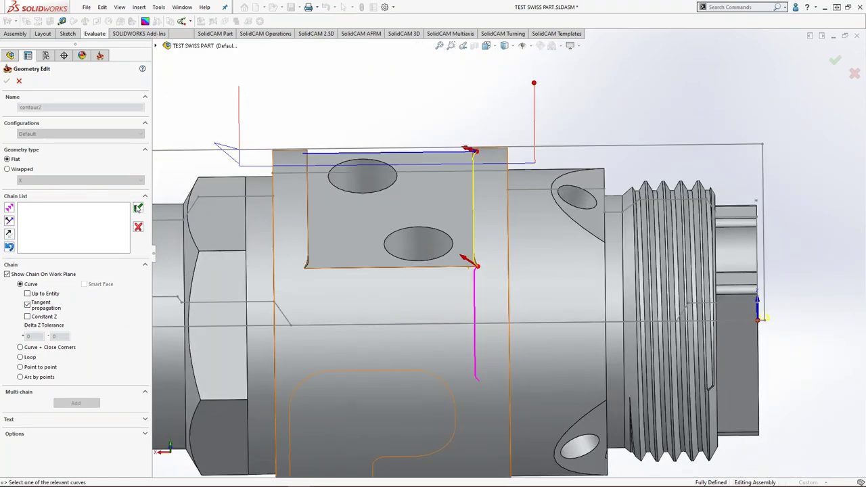
click(136, 211)
middle_drag(375, 151, 225, 212)
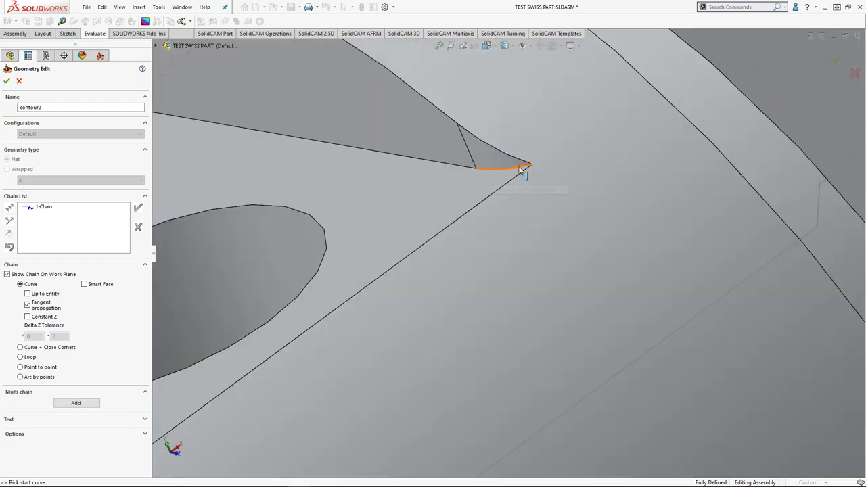
click(522, 168)
scroll(513, 178, up, 10)
middle_drag(430, 224, 497, 211)
click(138, 208)
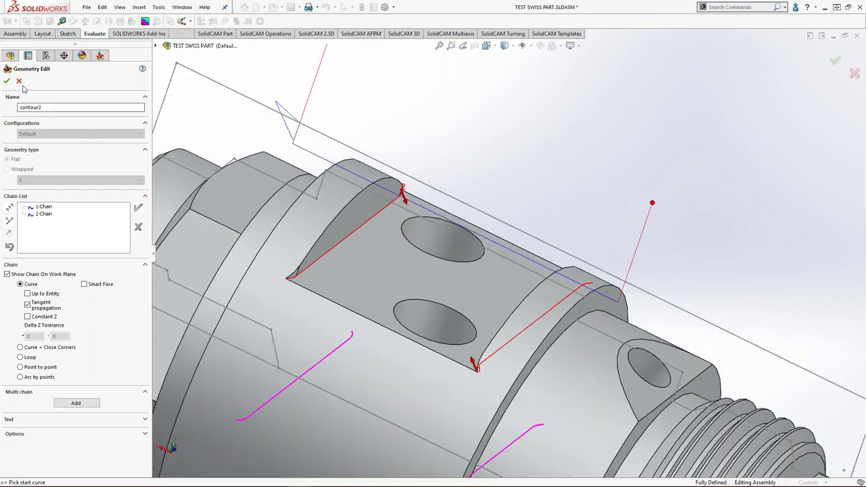
click(8, 82)
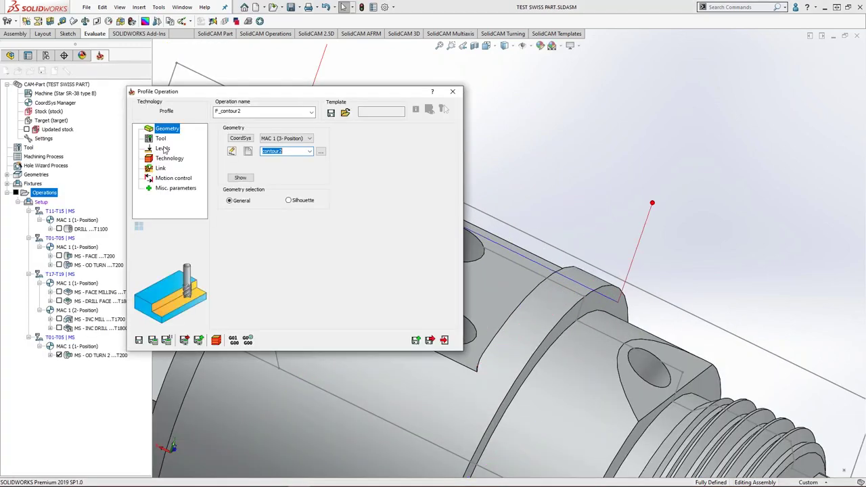
Step: Show the machine mounting view for the profile operation's tool selection and add a new end mill to the tool table
click(271, 266)
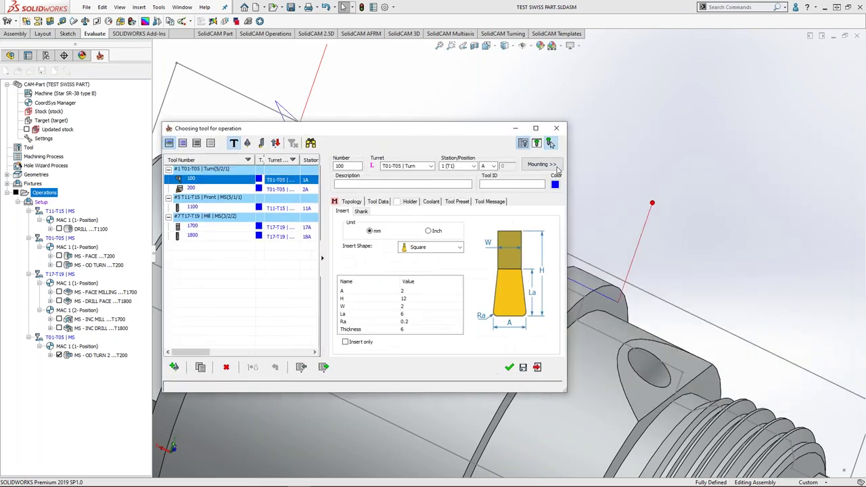
click(555, 166)
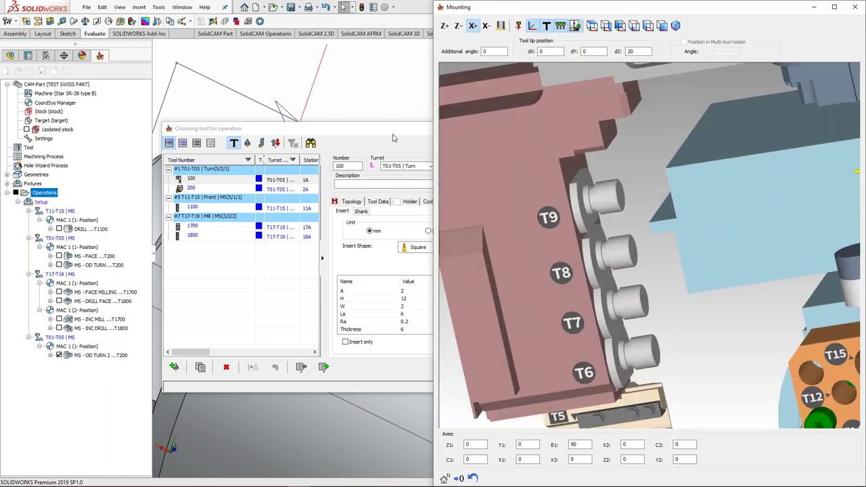
middle_drag(599, 211, 604, 207)
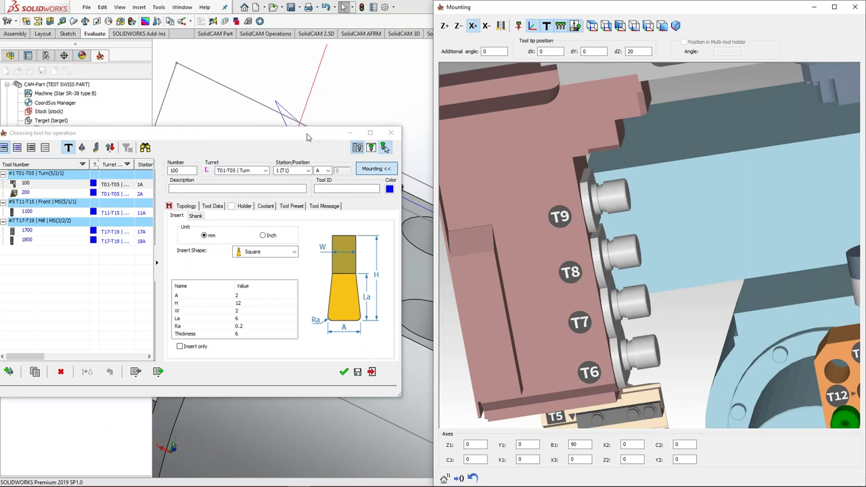
drag(307, 134, 340, 125)
click(42, 364)
click(203, 194)
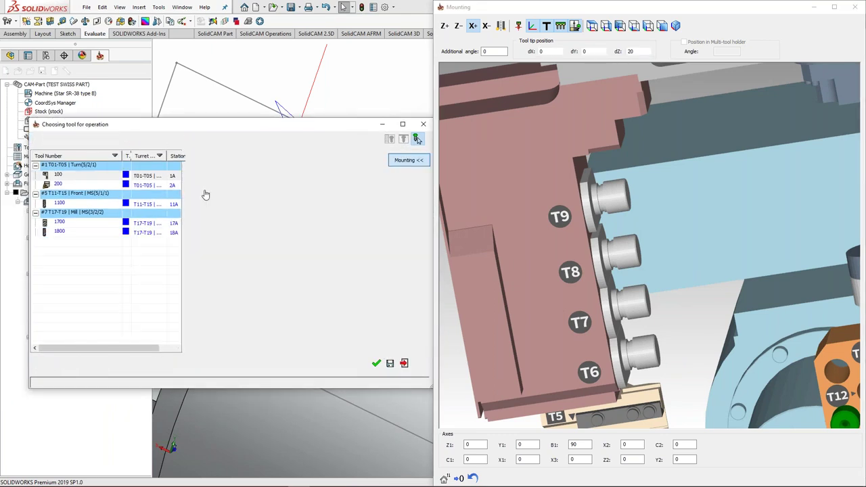
click(296, 223)
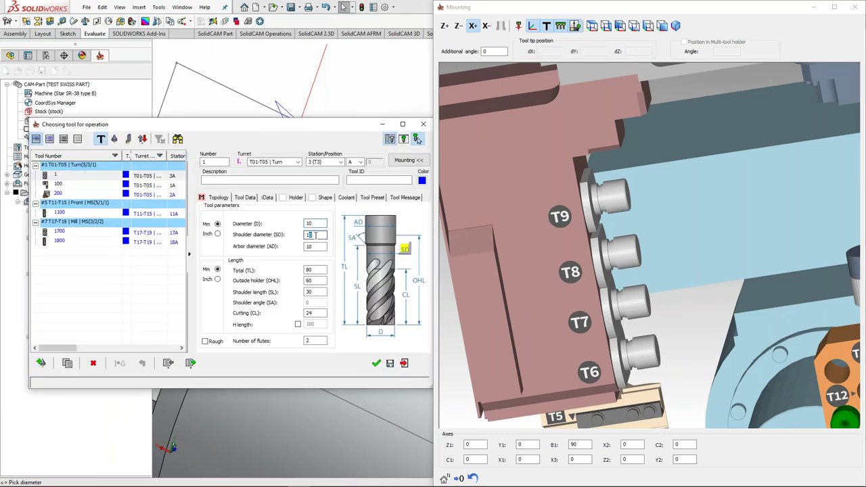
Step: Assign the end mill to turret T06-T09 | Mill at station T6 and orient it in the X+ direction
click(298, 163)
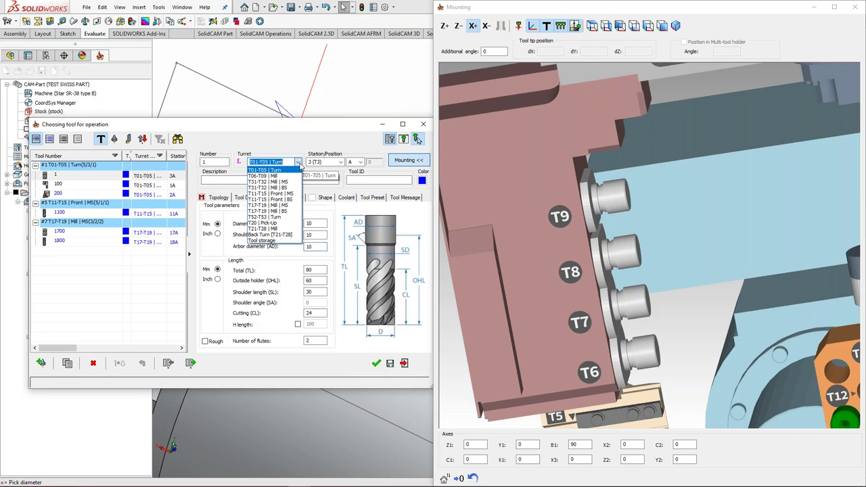
click(258, 176)
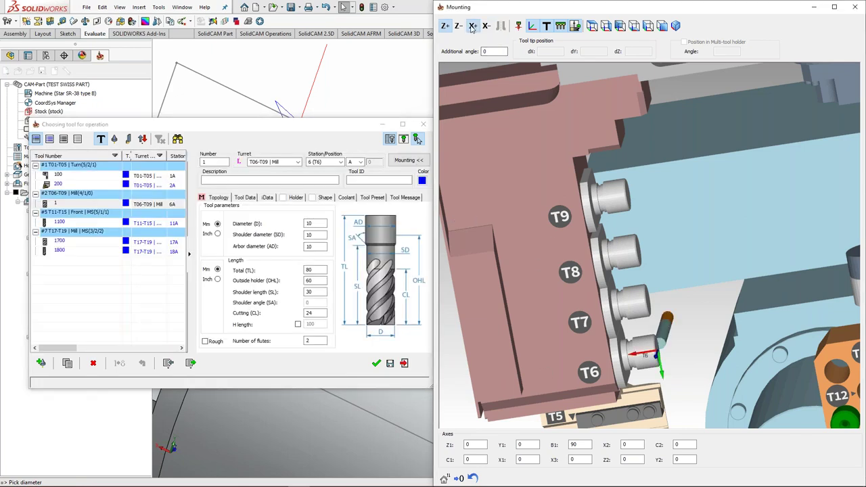
click(473, 26)
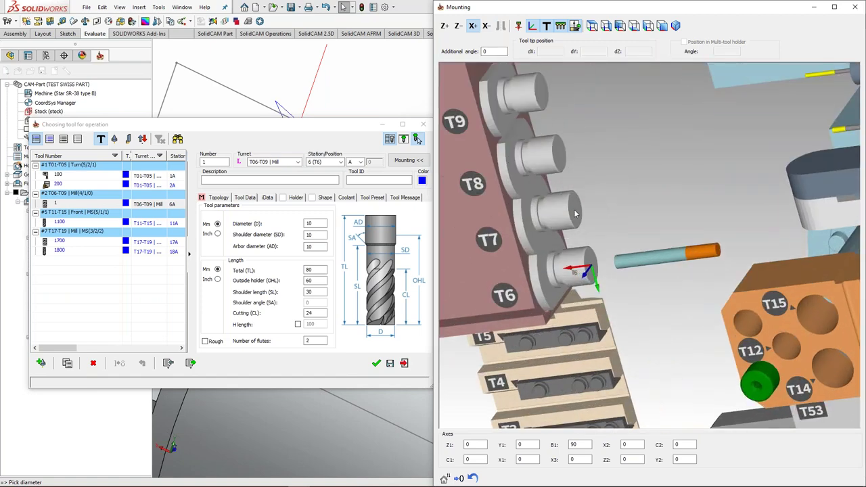
scroll(575, 213, down, 2)
scroll(562, 191, up, 1)
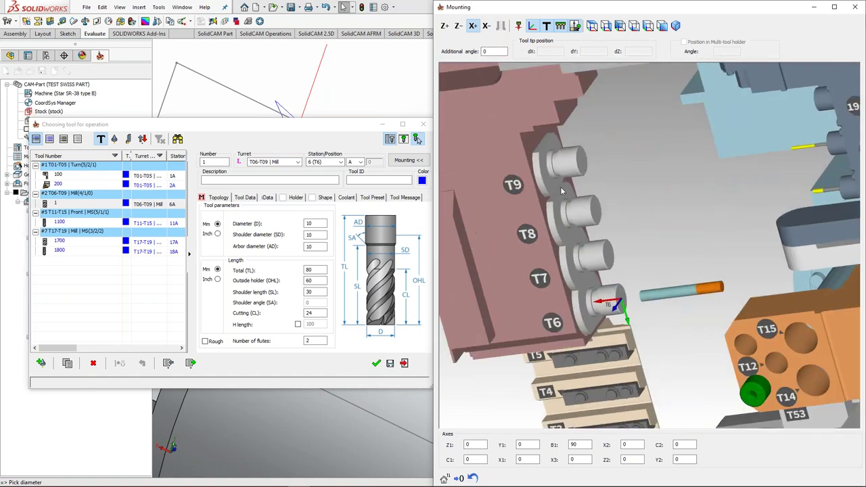
middle_drag(561, 193, 593, 236)
scroll(633, 325, up, 1)
middle_drag(643, 300, 669, 300)
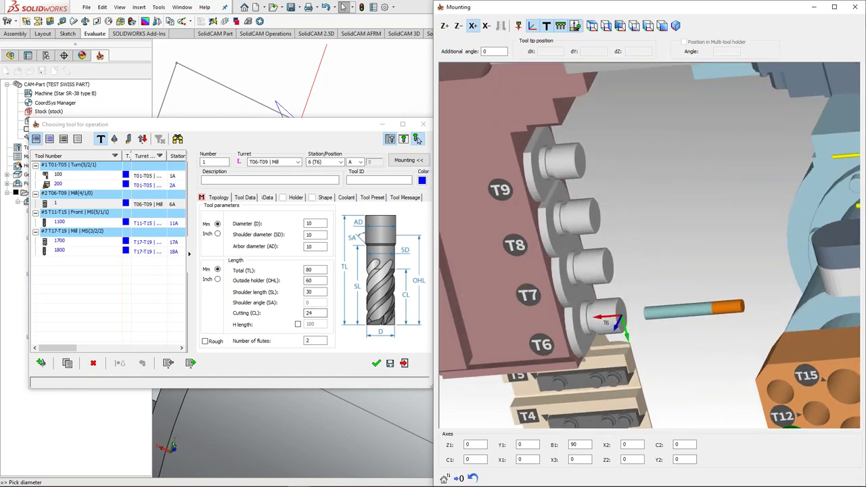
Step: Enable the end mill's H length and set both the outside holder length and the H length to 30 mm
click(299, 325)
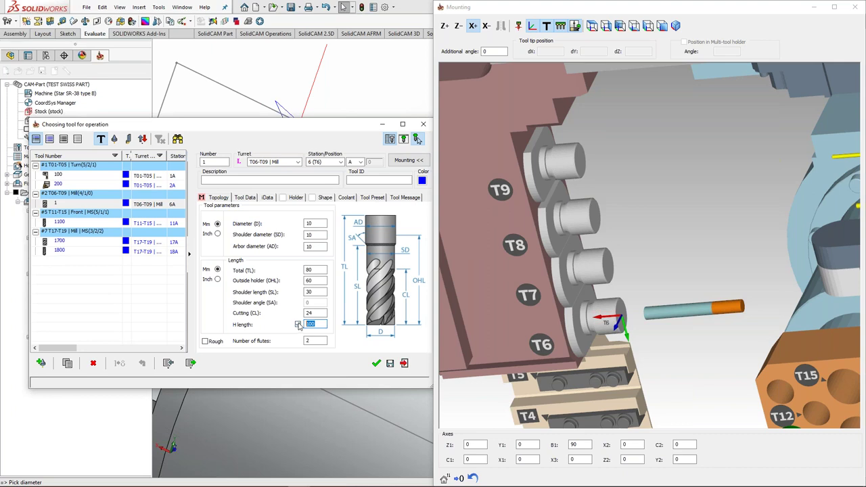
click(316, 280)
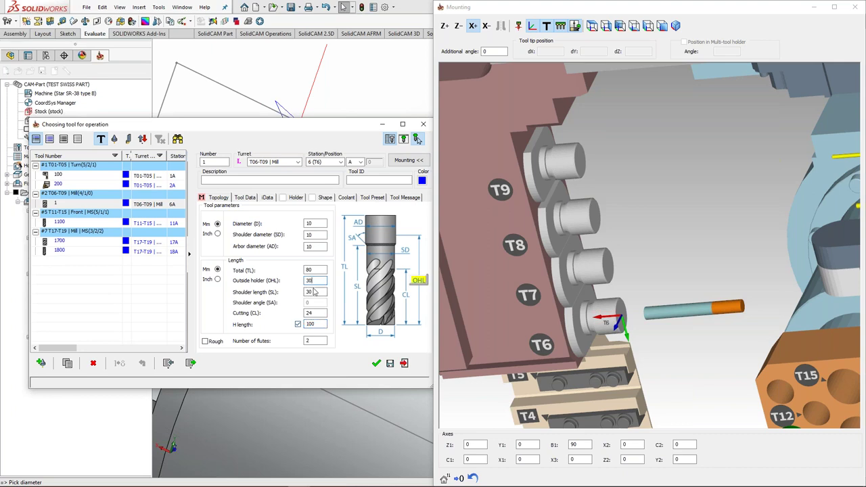
double_click(310, 324)
click(315, 293)
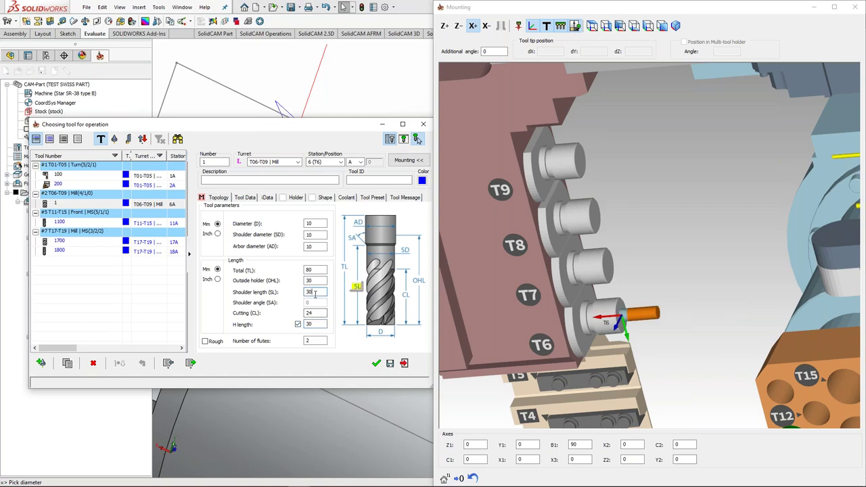
Step: Examine how the end mill in station T6 sits relative to the main spindle and the neighbouring tool stations
middle_drag(505, 304, 633, 308)
scroll(630, 300, down, 3)
scroll(636, 317, down, 3)
scroll(636, 318, up, 1)
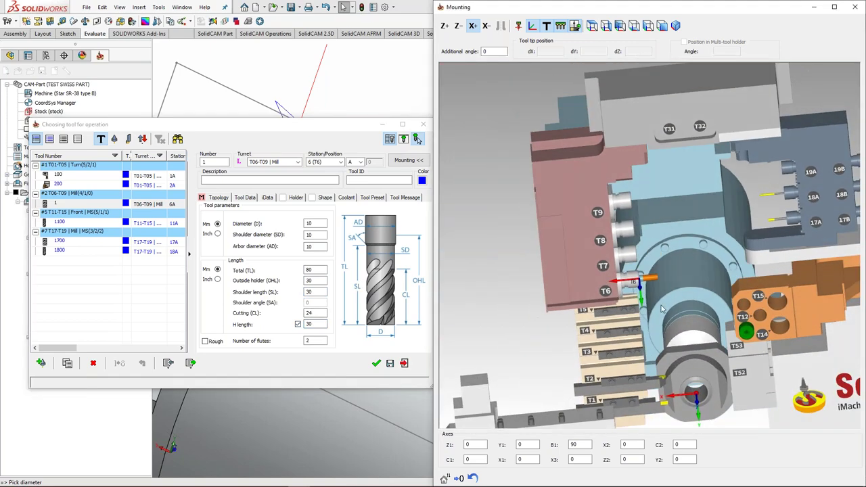
scroll(646, 271, up, 2)
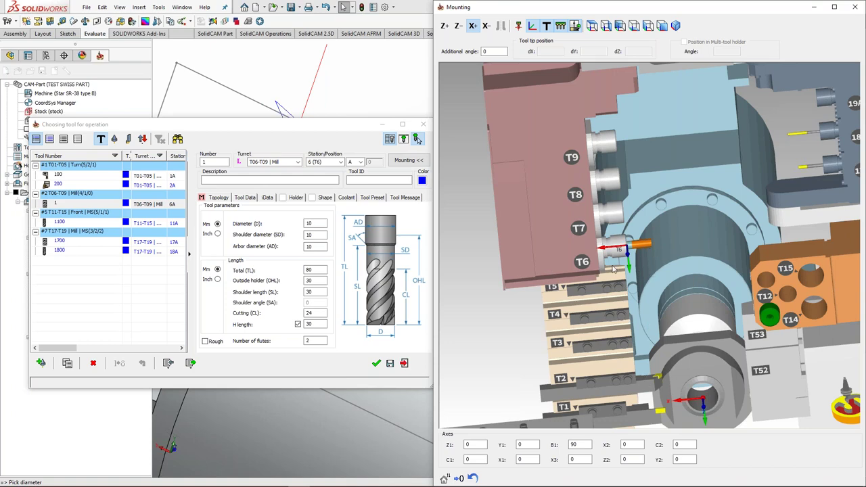
scroll(643, 265, down, 2)
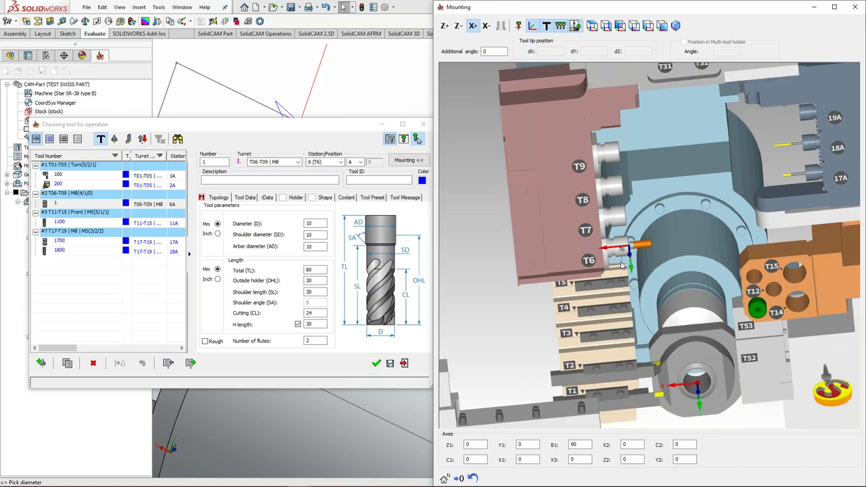
scroll(671, 271, up, 2)
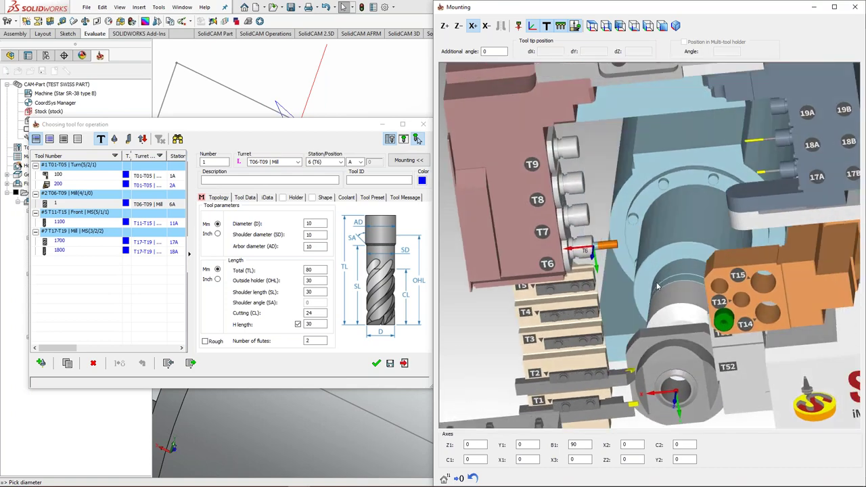
scroll(646, 297, up, 1)
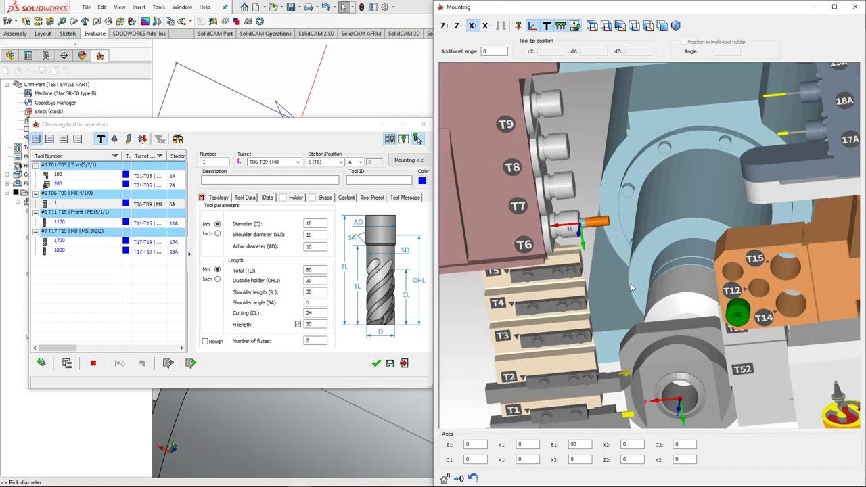
scroll(631, 288, down, 1)
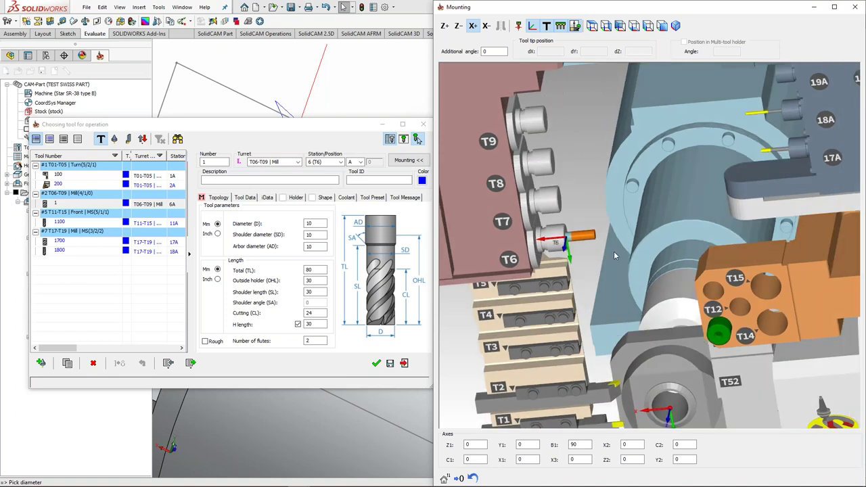
scroll(573, 249, up, 1)
middle_drag(592, 258, 597, 259)
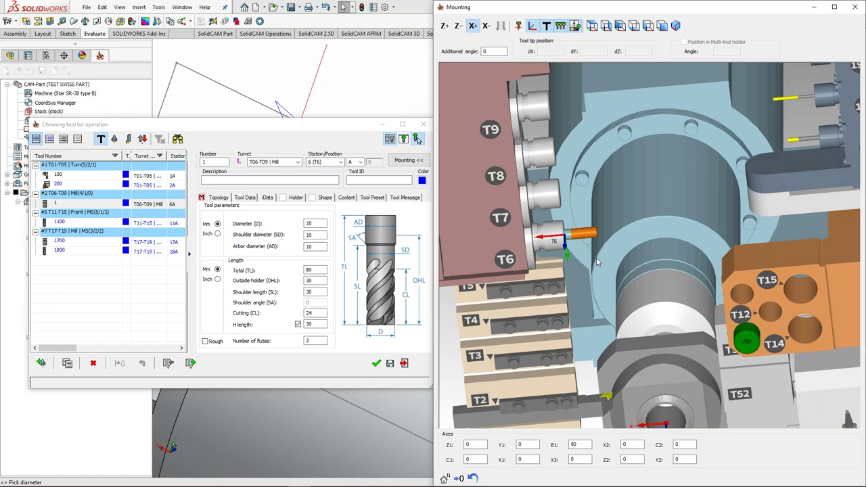
middle_drag(596, 262, 594, 259)
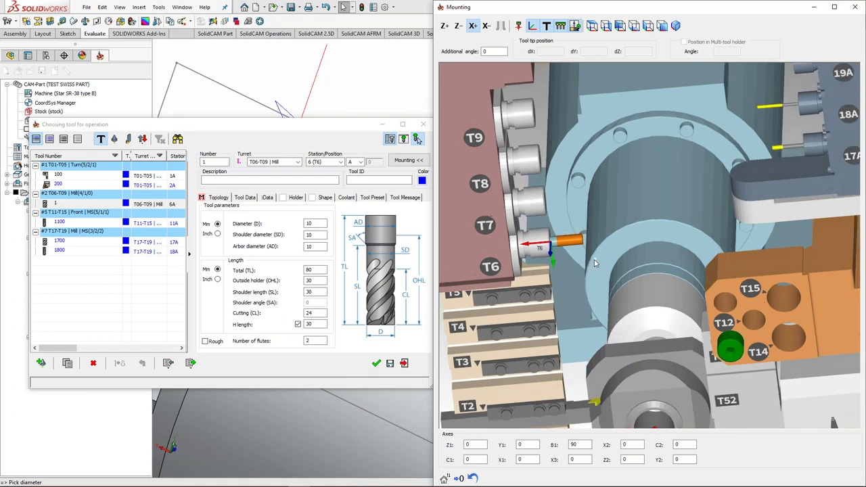
scroll(594, 261, down, 3)
scroll(624, 313, up, 2)
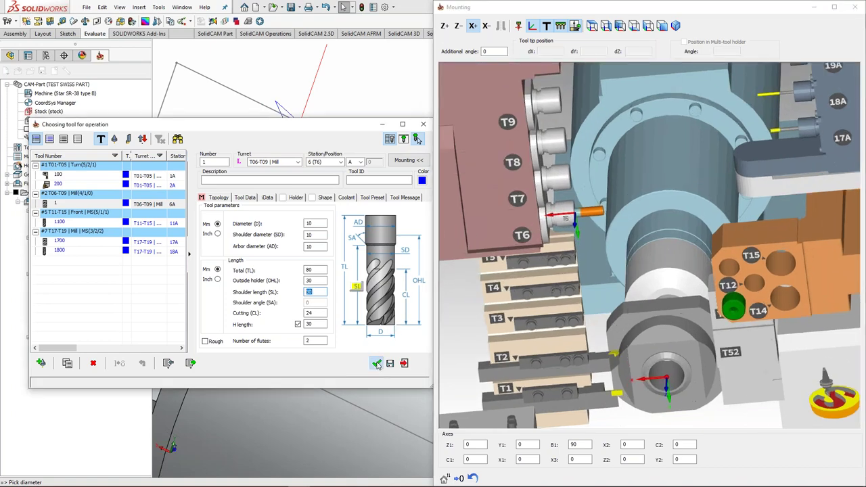
Step: Accept the end mill as tool number 600 and calculate the profile operation's toolpath along the flat
click(331, 163)
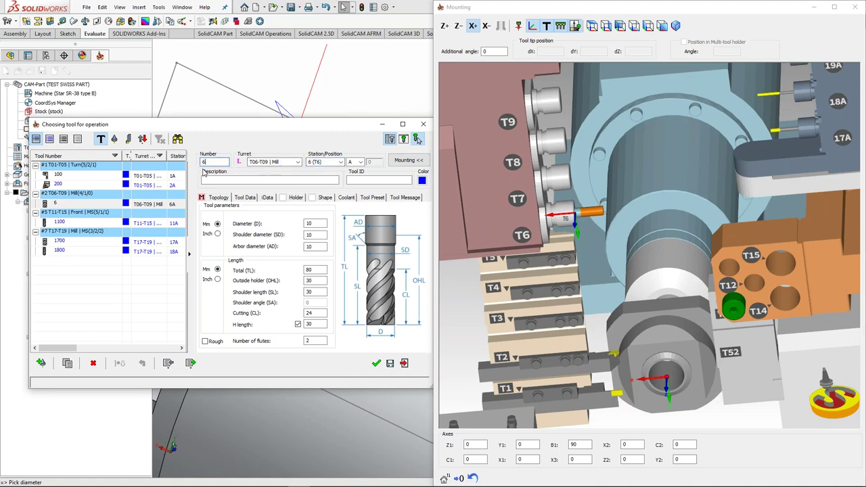
click(377, 363)
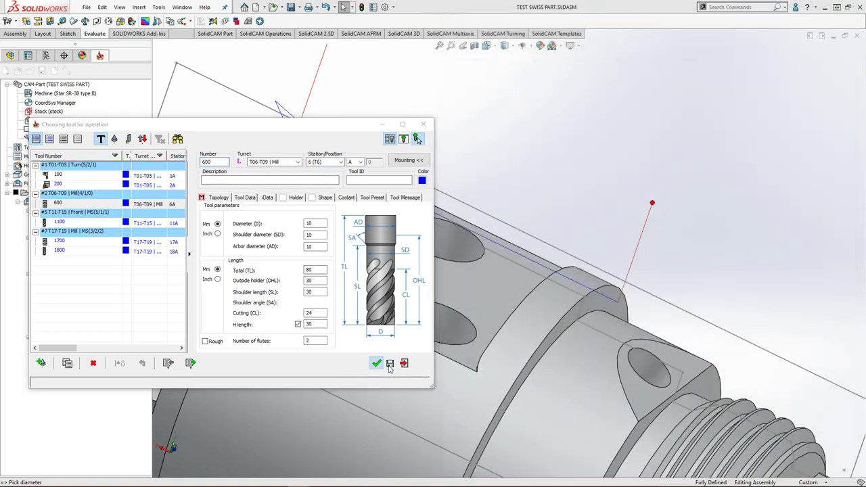
click(169, 158)
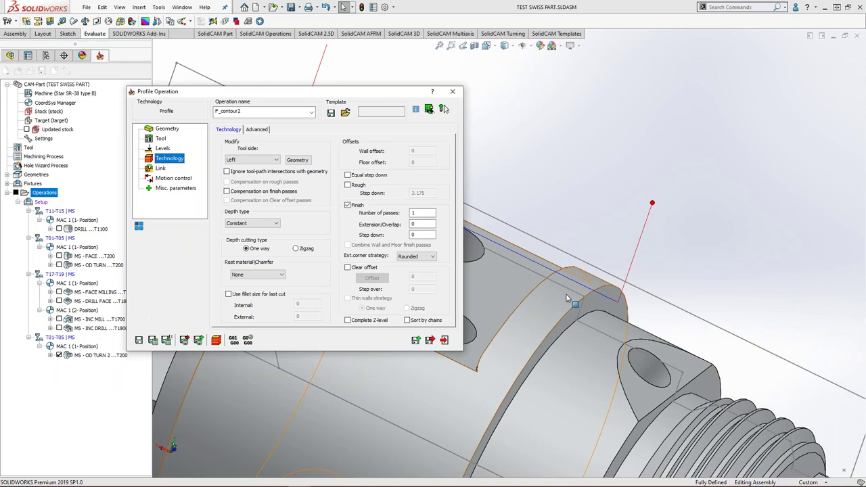
middle_drag(618, 262, 588, 261)
click(443, 109)
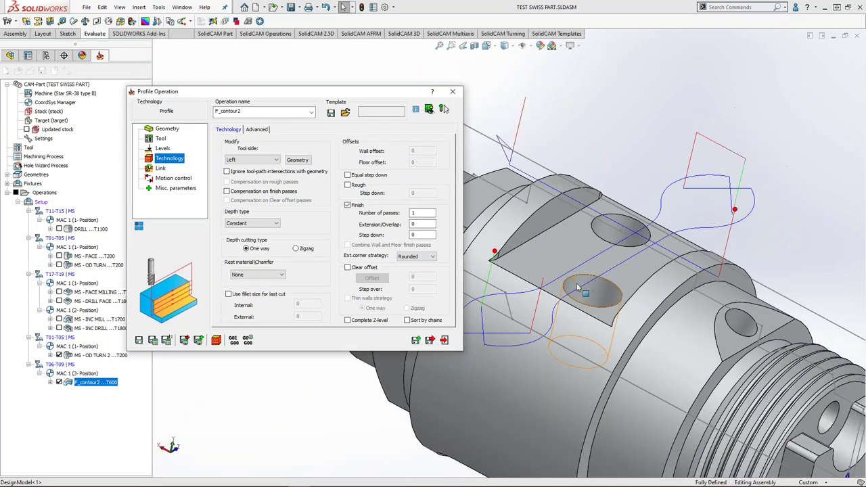
Step: Set the profile operation's lead-in to Tangent with the lead-out same as the lead-in, and recalculate the toolpath
scroll(602, 292, up, 1)
middle_drag(603, 292, 650, 274)
click(161, 168)
click(297, 203)
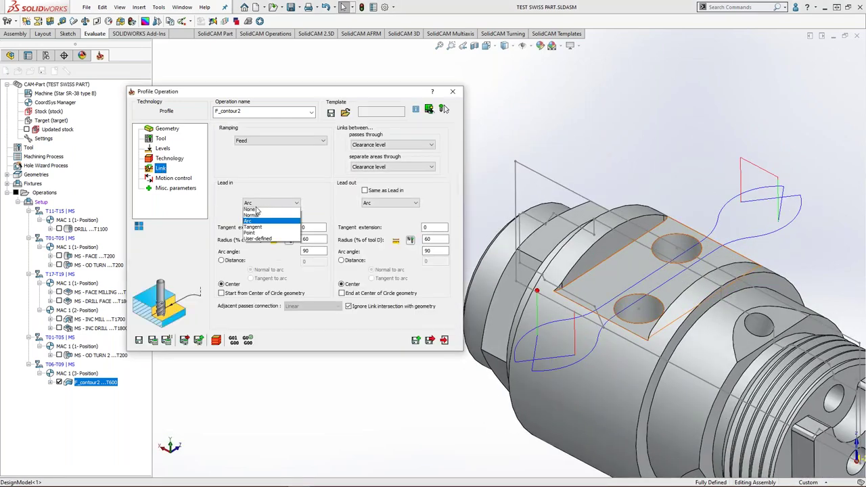
click(263, 230)
click(372, 192)
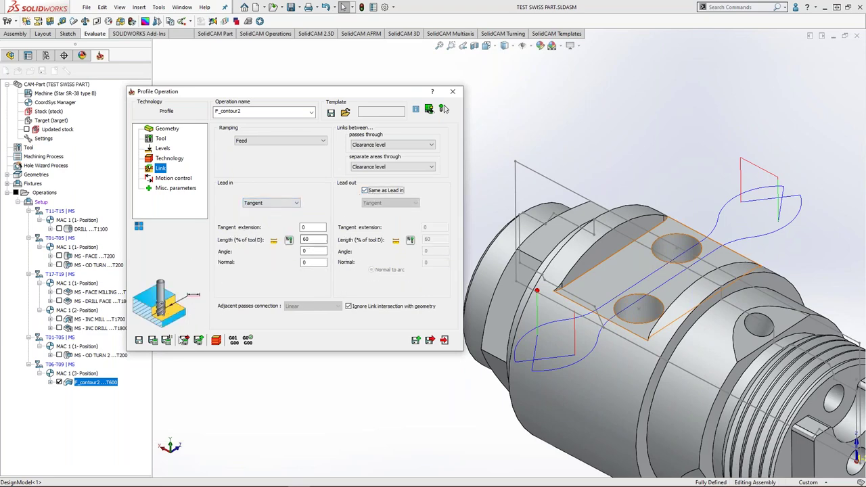
click(155, 342)
Step: Link separate areas through the level of current path and recalculate the profile operation
middle_drag(596, 292, 511, 181)
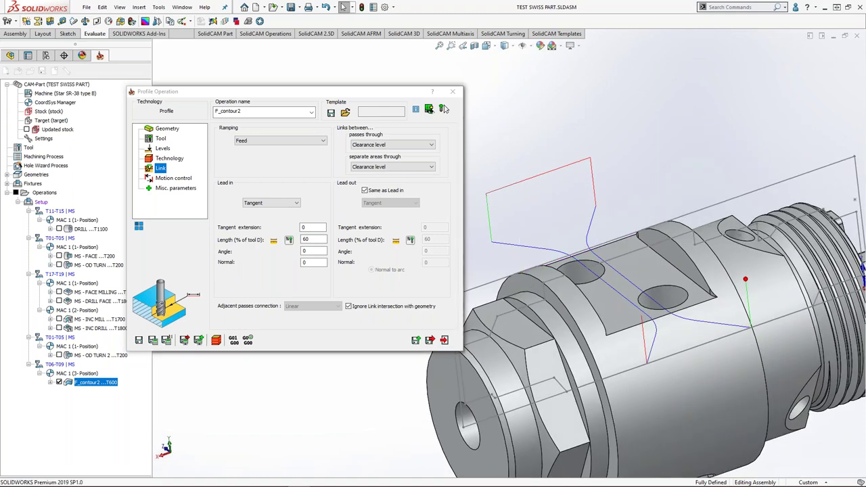
middle_drag(525, 239, 502, 157)
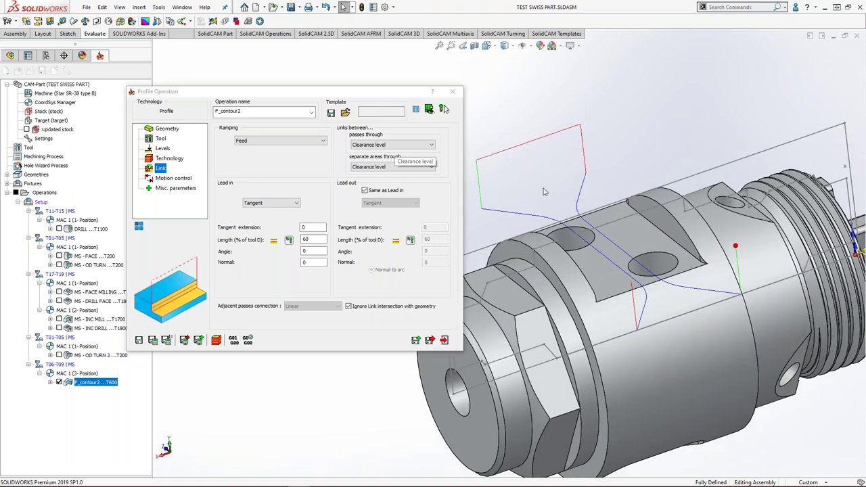
click(400, 167)
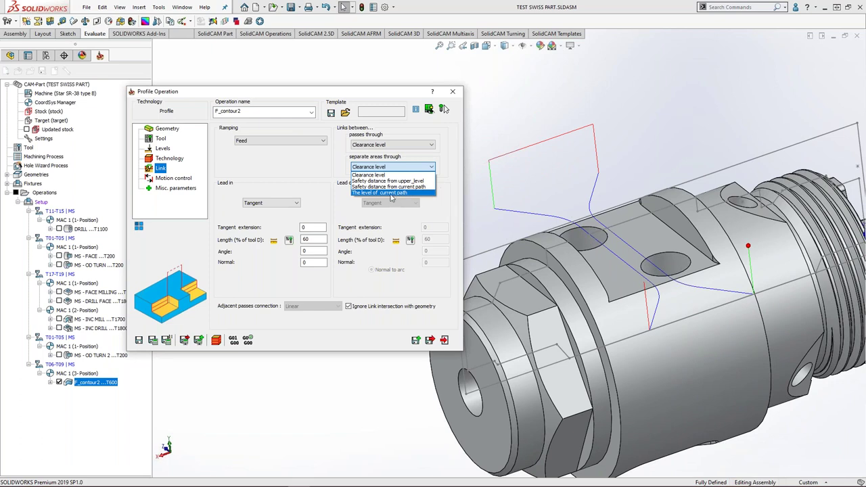
click(391, 193)
click(153, 342)
Step: Simulate the profile operation with solid verification, stepping through the end mill's cuts across the flat
click(217, 341)
click(189, 286)
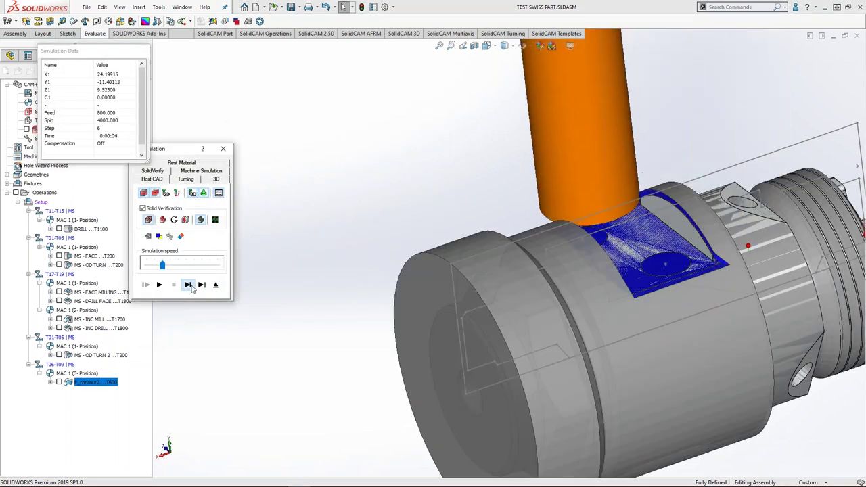
click(192, 287)
click(191, 287)
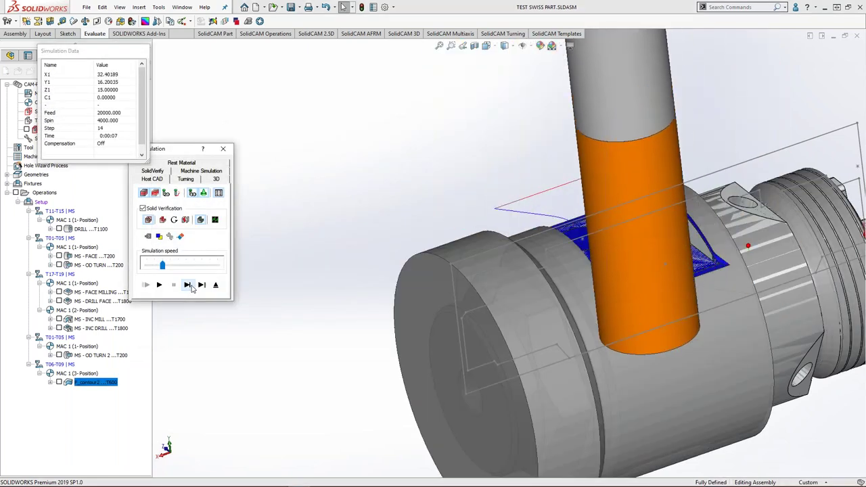
ctrl+middle_drag(618, 293, 399, 308)
click(224, 149)
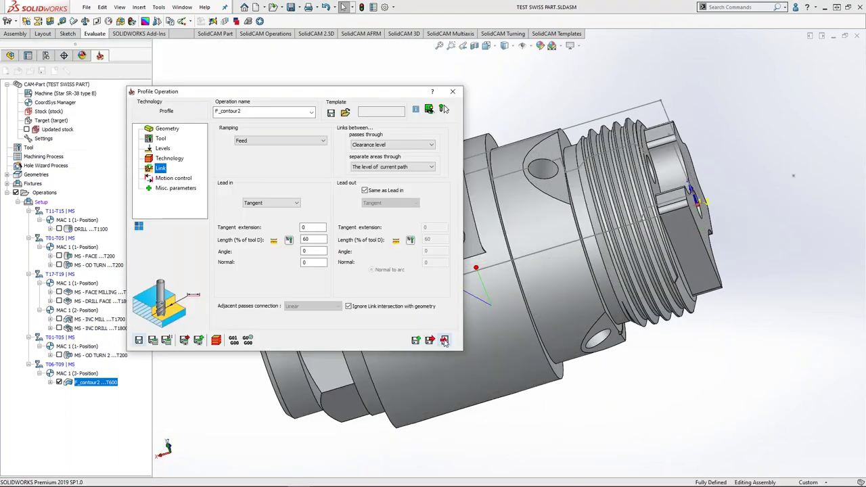
Step: Rename the profile operation as MS - RADIAL MILL and save it
click(445, 341)
middle_drag(374, 230, 315, 244)
click(334, 273)
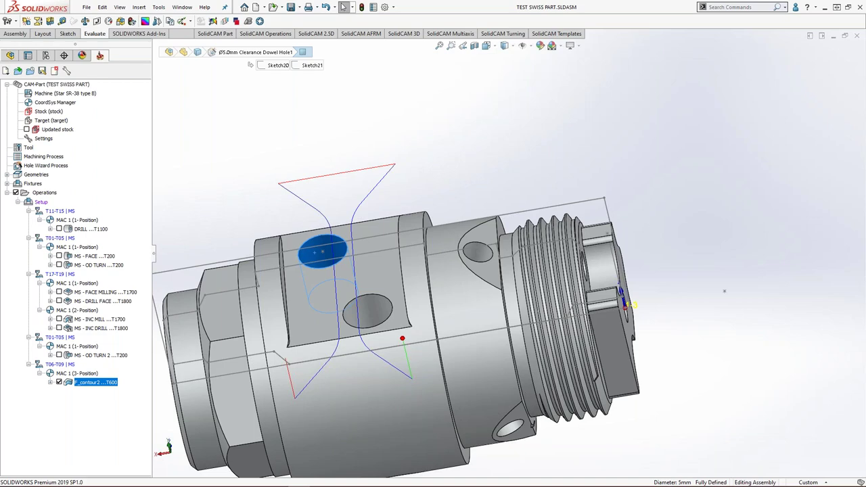
ctrl+middle_drag(283, 297, 331, 314)
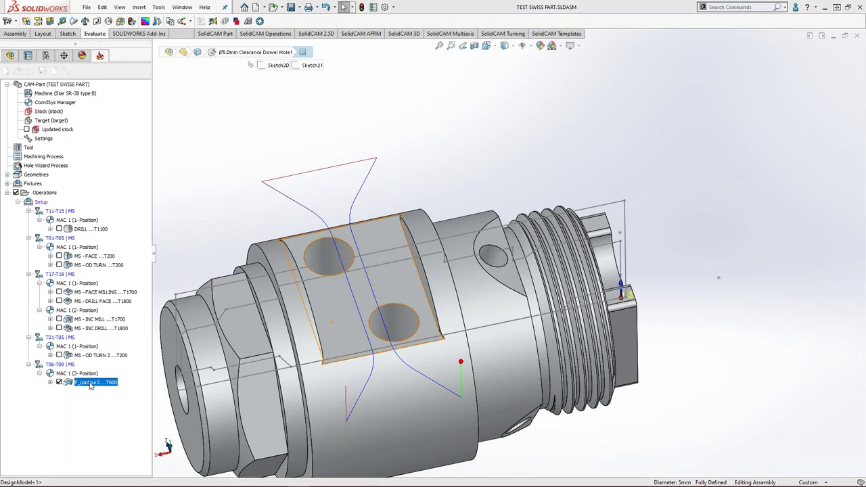
key(Escape)
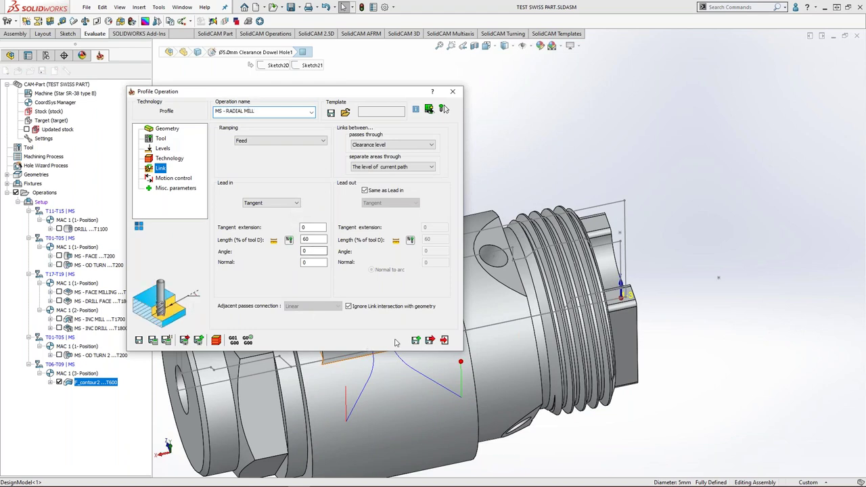
click(431, 342)
Step: Add a drilling operation at MAC 1 (3-Position) and select both holes on the flat as its drill geometry
right_click(91, 382)
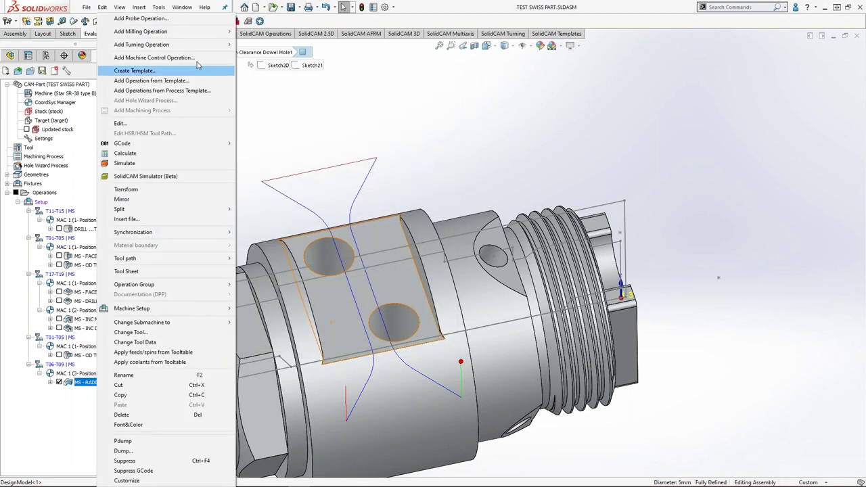
mouse_move(223, 32)
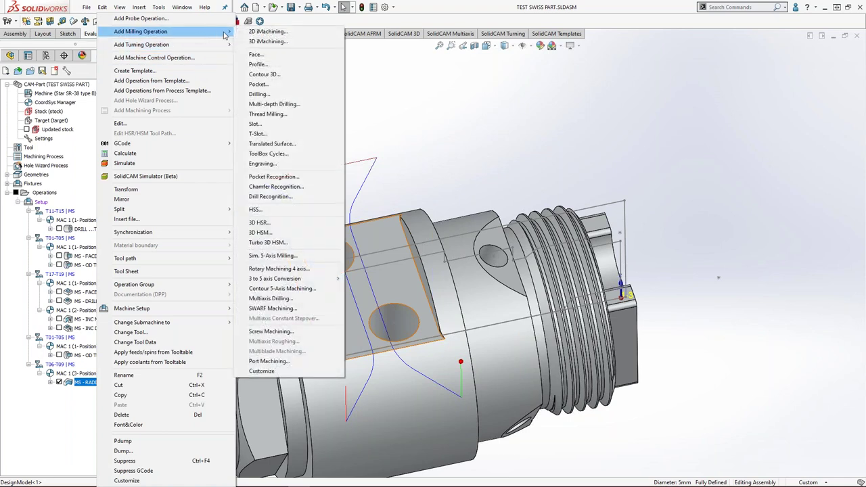
click(270, 95)
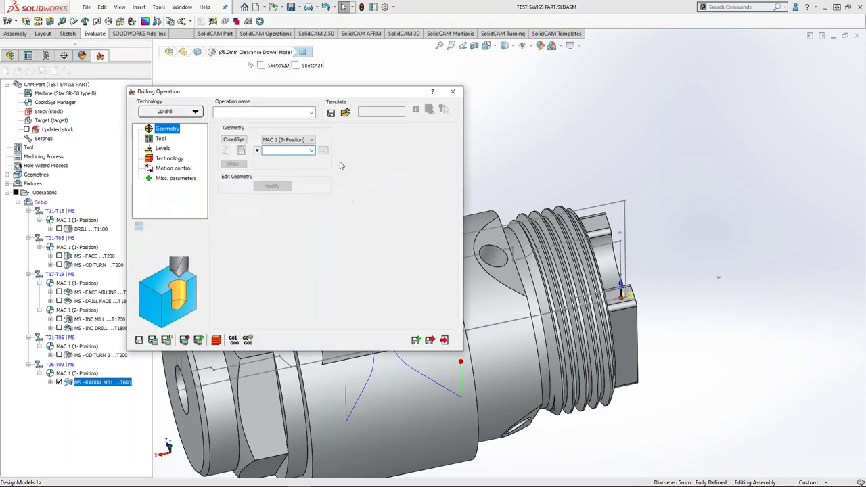
click(243, 150)
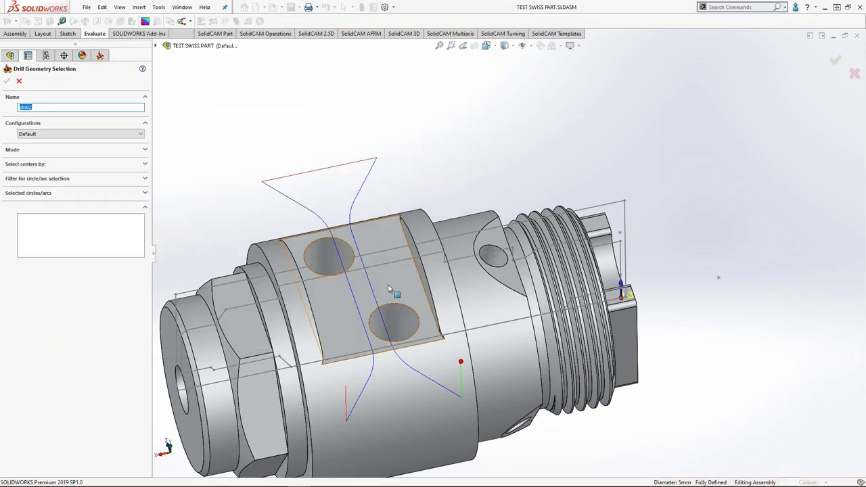
click(391, 285)
click(6, 81)
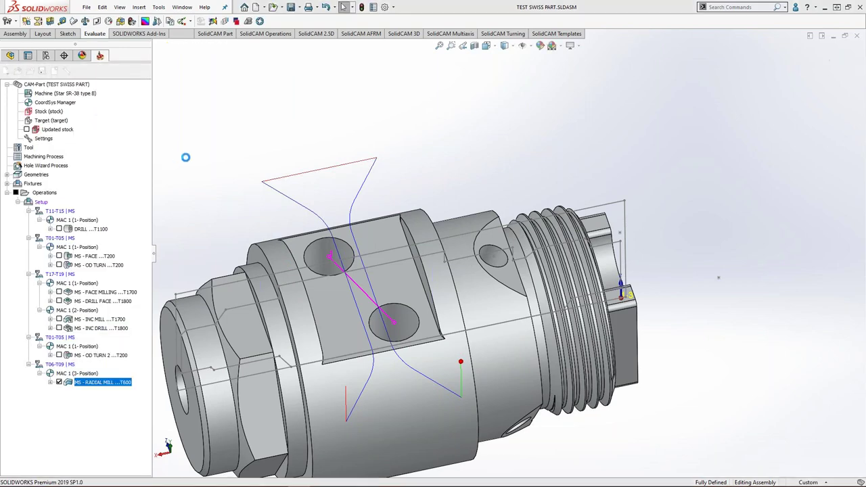
Step: Open tool selection for the drilling operation and show the machine mounting view around stations T6 to T9
click(274, 280)
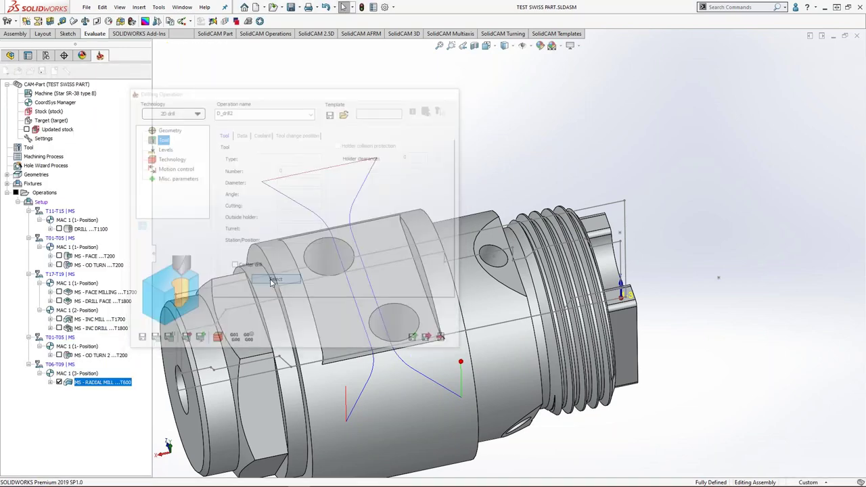
click(410, 161)
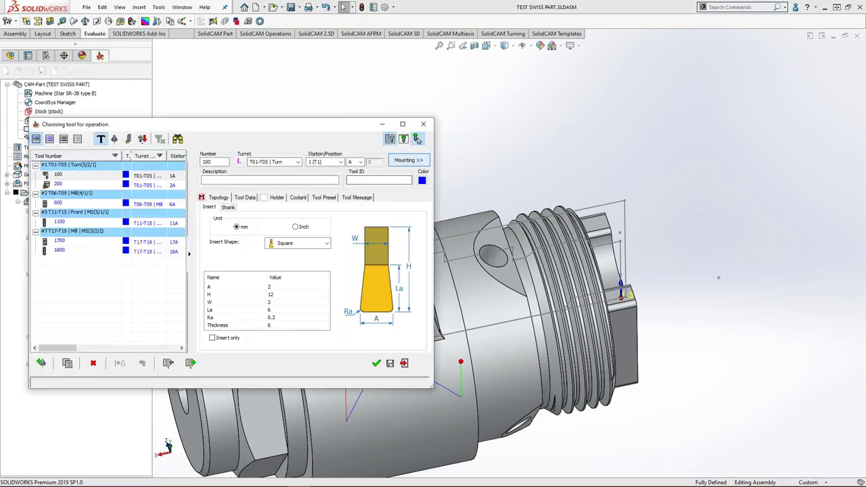
drag(775, 130, 865, 138)
middle_drag(636, 339, 621, 343)
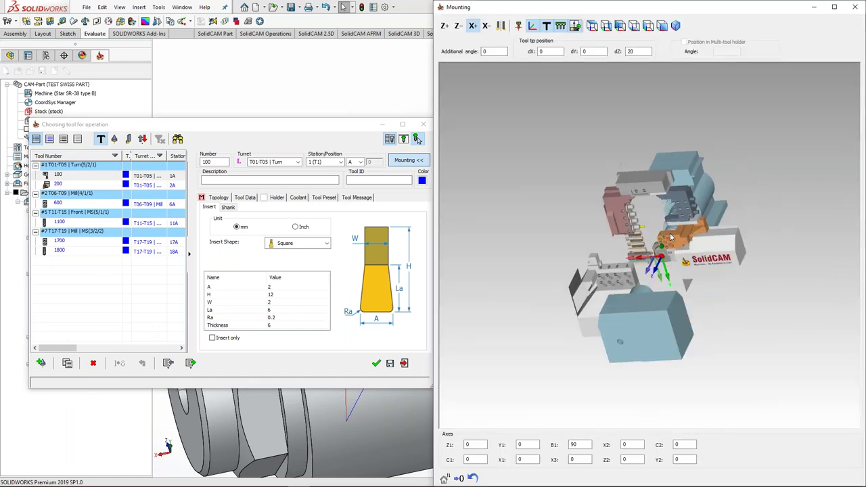
scroll(586, 245, up, 5)
click(298, 162)
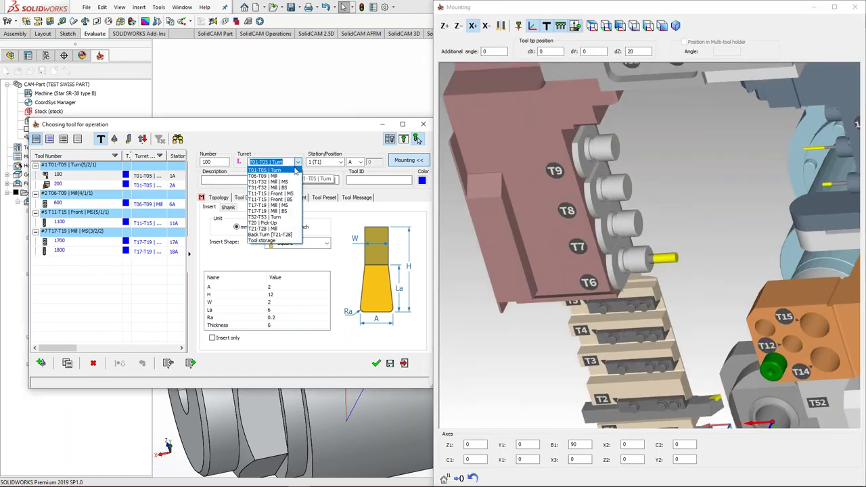
click(270, 176)
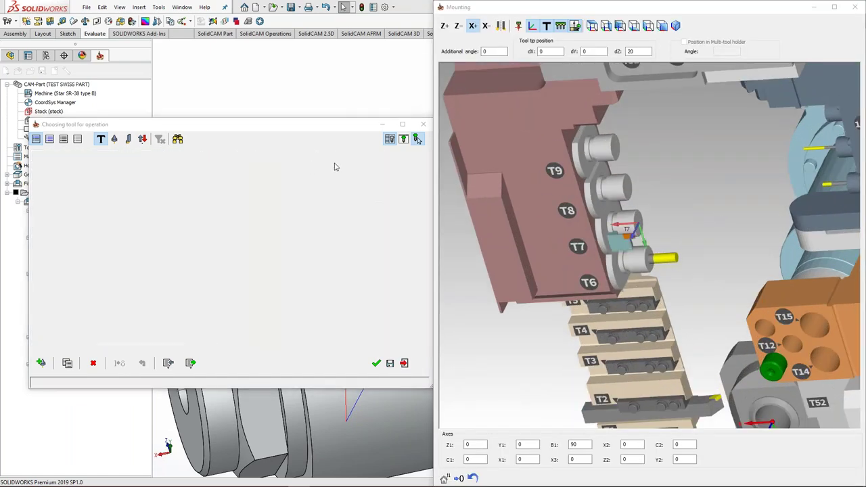
click(298, 162)
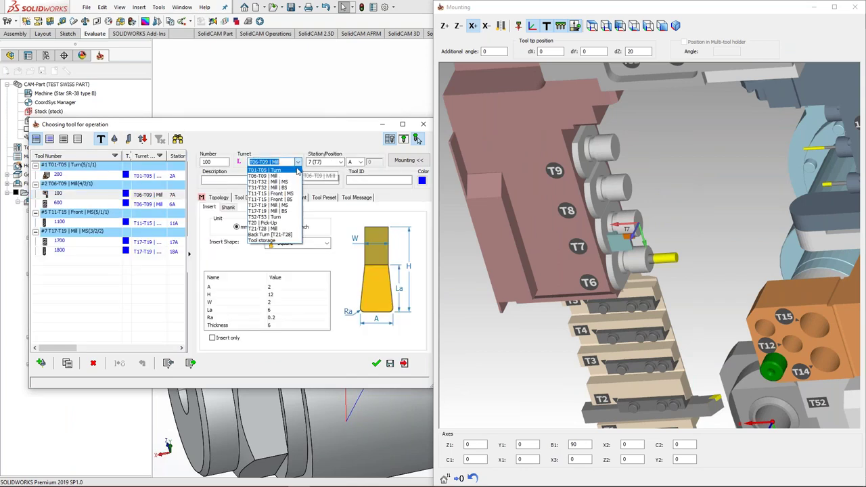
click(272, 180)
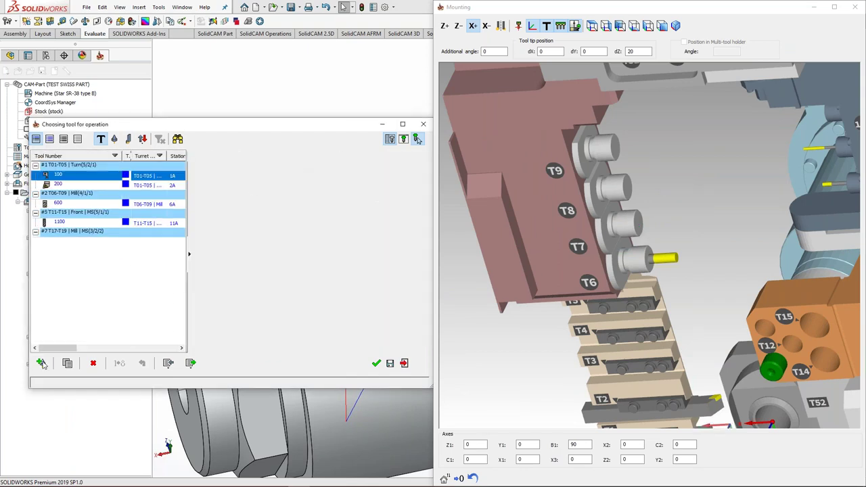
Step: Add a new end mill to the tool table and assign it to turret T06-T09 | Mill
click(40, 364)
click(205, 179)
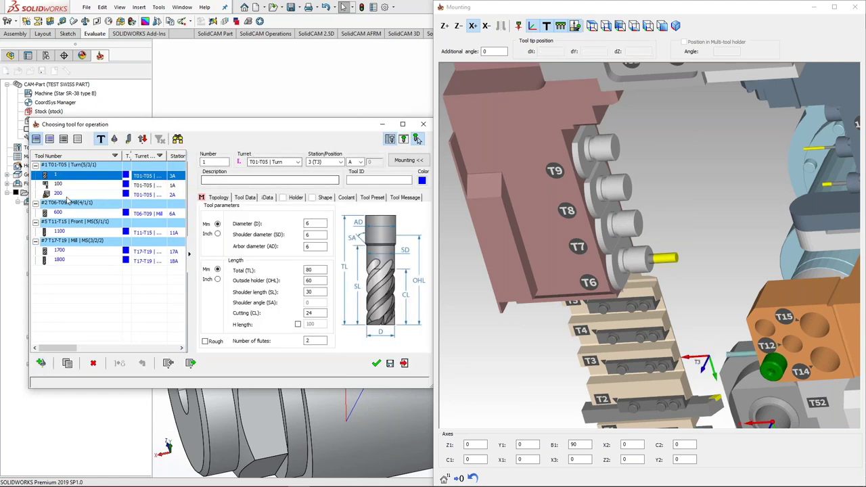
right_click(78, 175)
mouse_move(139, 258)
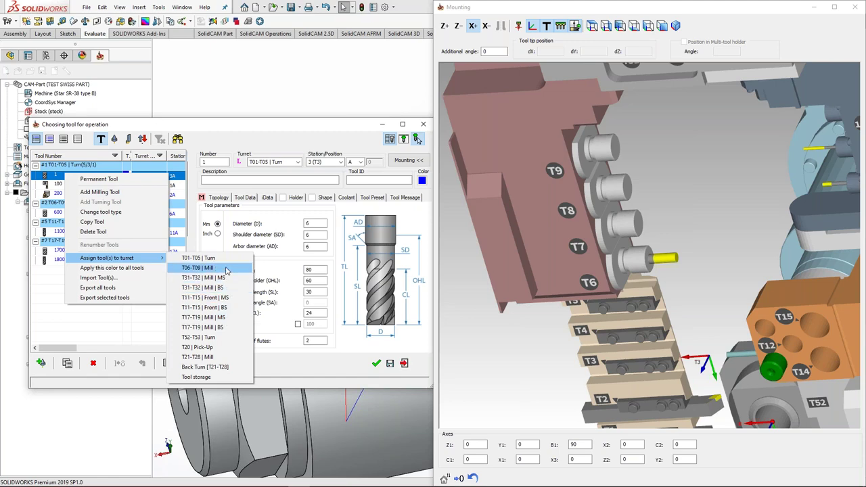
click(199, 268)
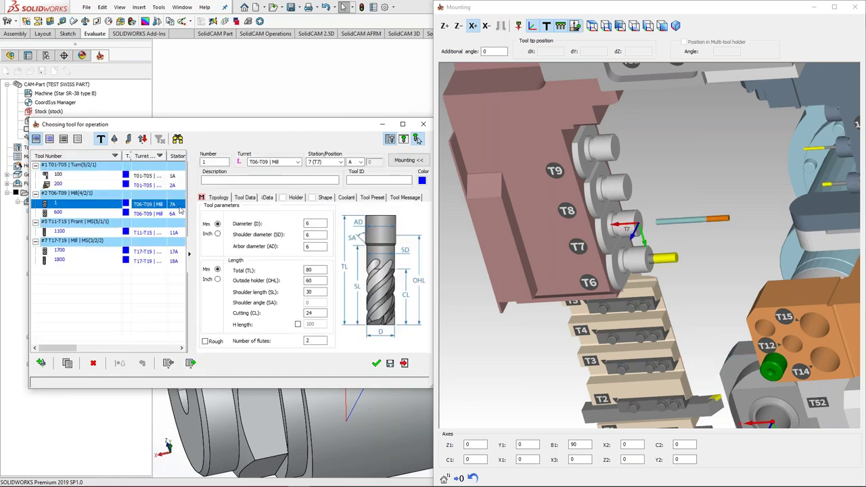
click(299, 163)
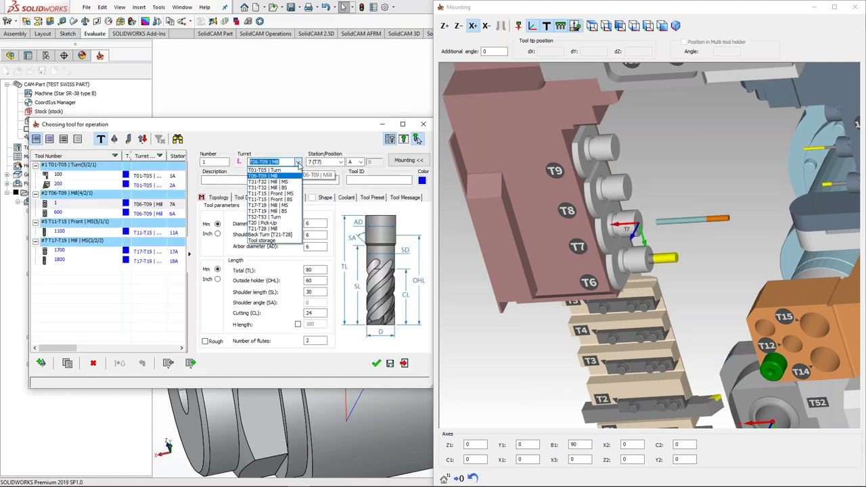
Step: Number the new end mill 700, enable its H length, and set outside holder and H length to 30 mm, shoulder and cutting length to 20 mm
click(227, 162)
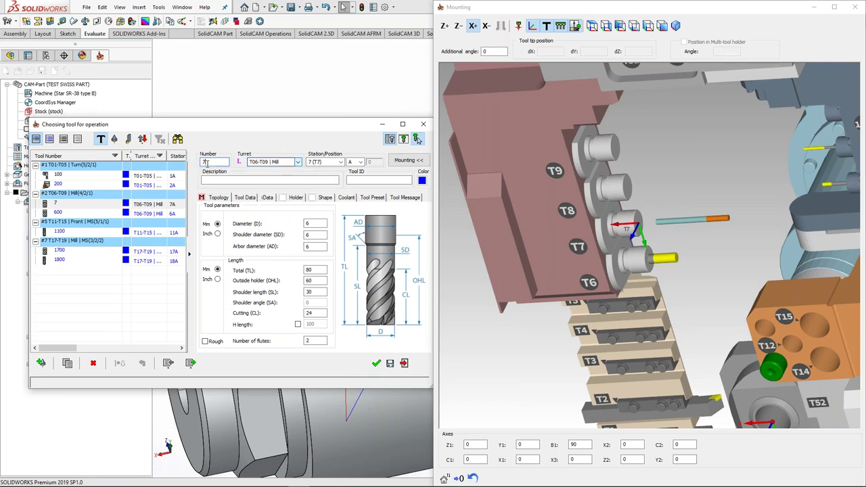
click(298, 324)
click(312, 280)
text(30)
click(315, 325)
click(314, 292)
text(20)
key(Tab)
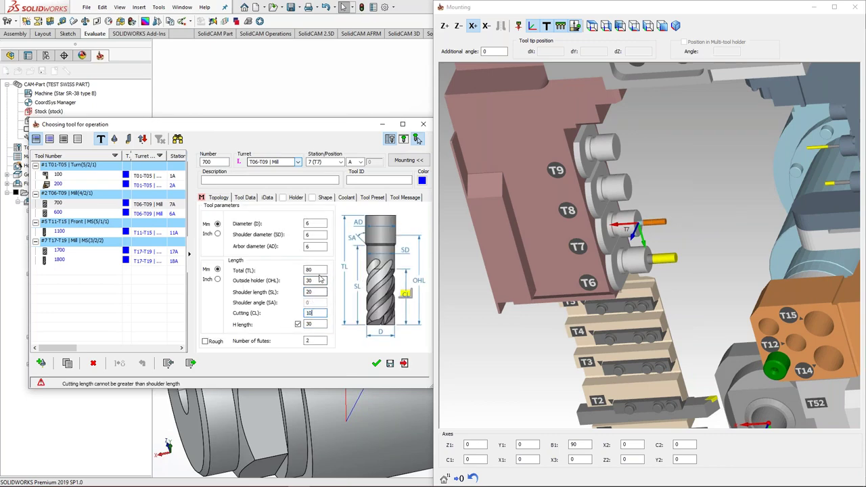
text(20)
click(317, 271)
Step: Set the end mill's diameter to 5 mm by picking a hole on the flat, and accept it for the drilling operation
middle_drag(596, 247, 655, 210)
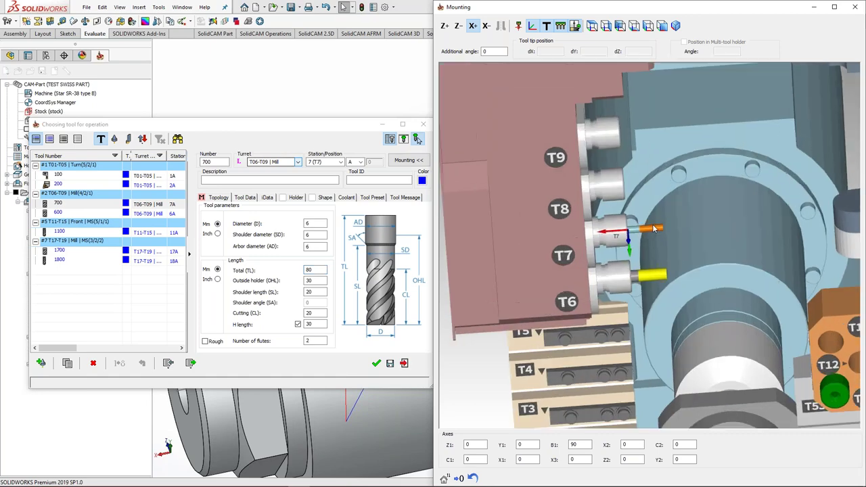
scroll(656, 209, up, 2)
drag(338, 124, 181, 200)
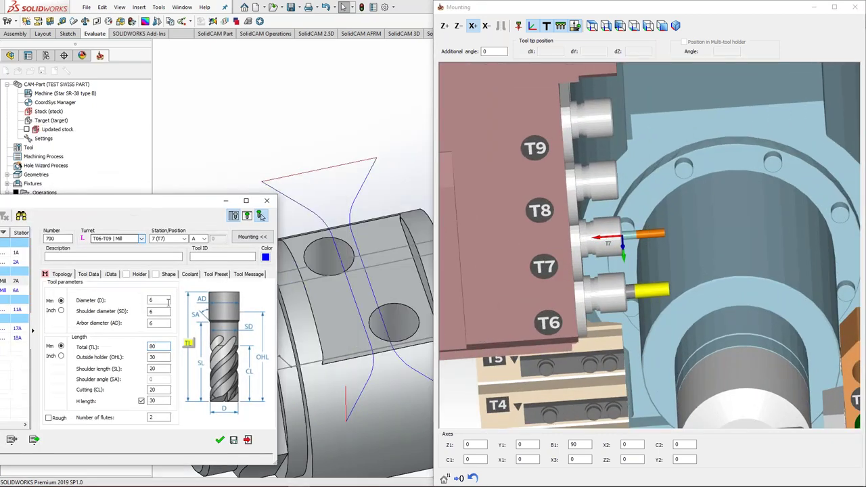
click(161, 300)
click(329, 256)
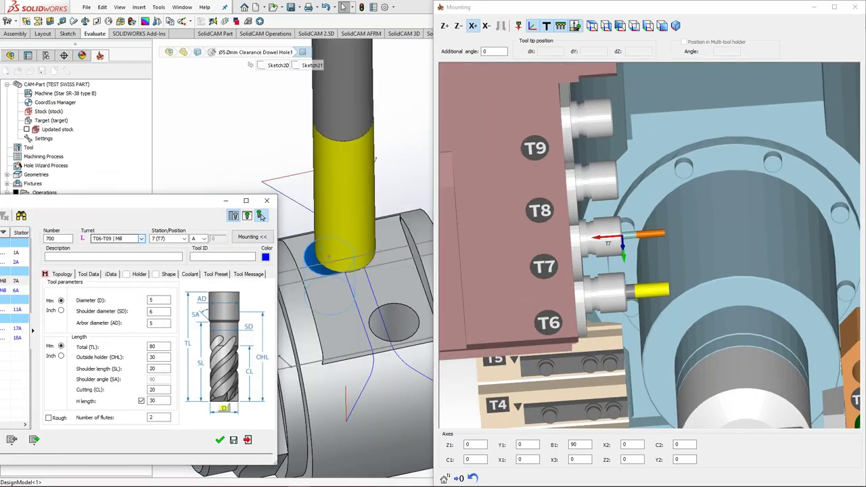
middle_drag(645, 255, 441, 311)
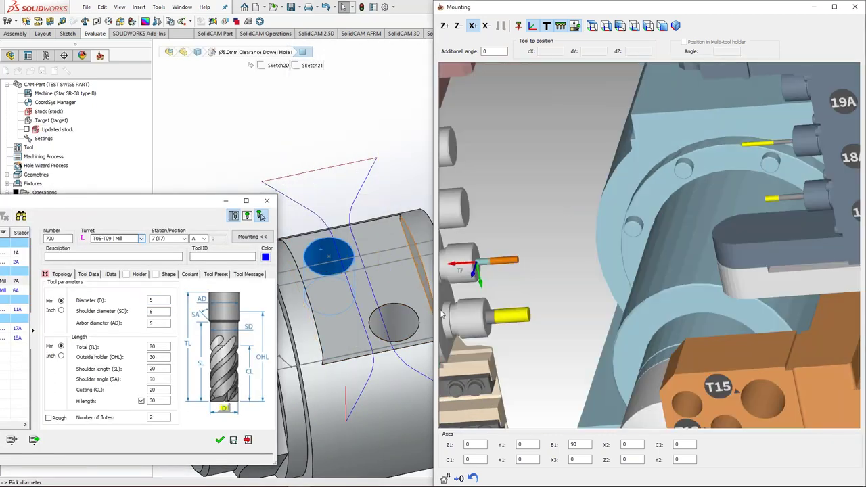
click(221, 440)
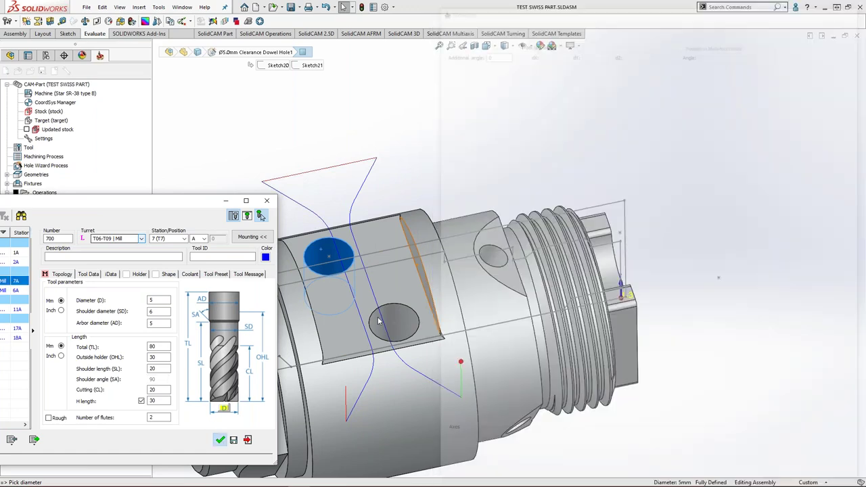
Step: Set the drilling operation's upper level by picking the flat face that carries the two holes
click(165, 148)
click(268, 209)
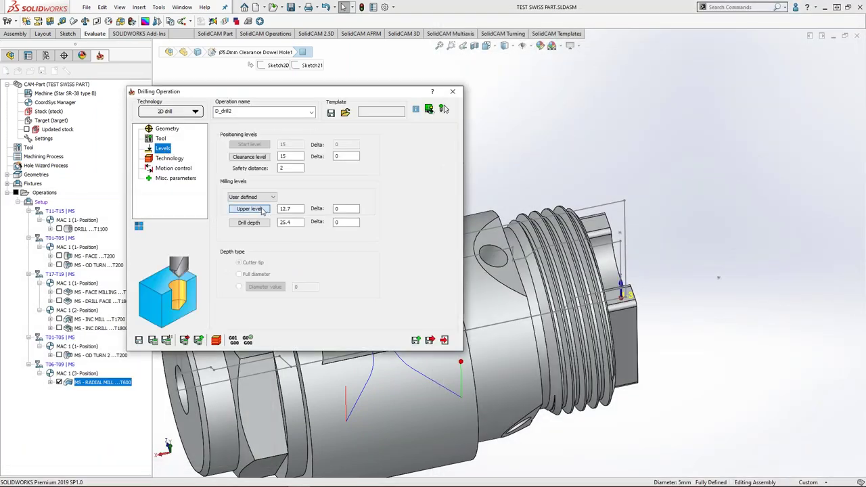
click(279, 253)
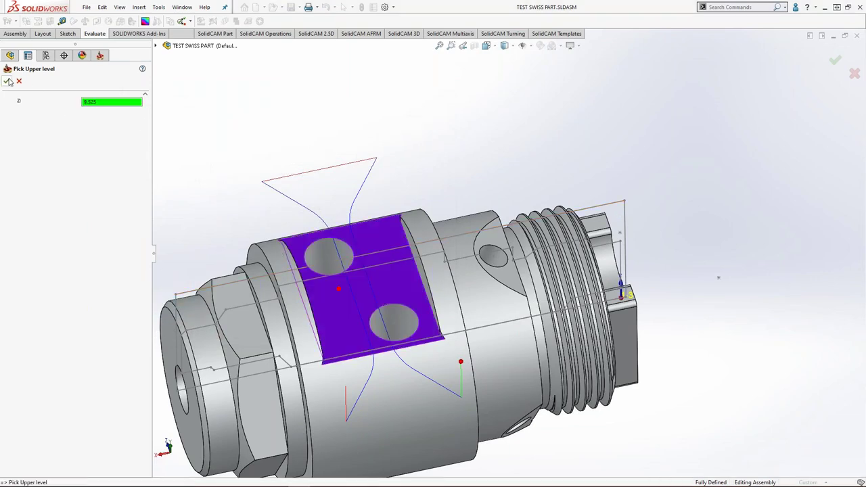
click(7, 80)
drag(223, 86, 517, 103)
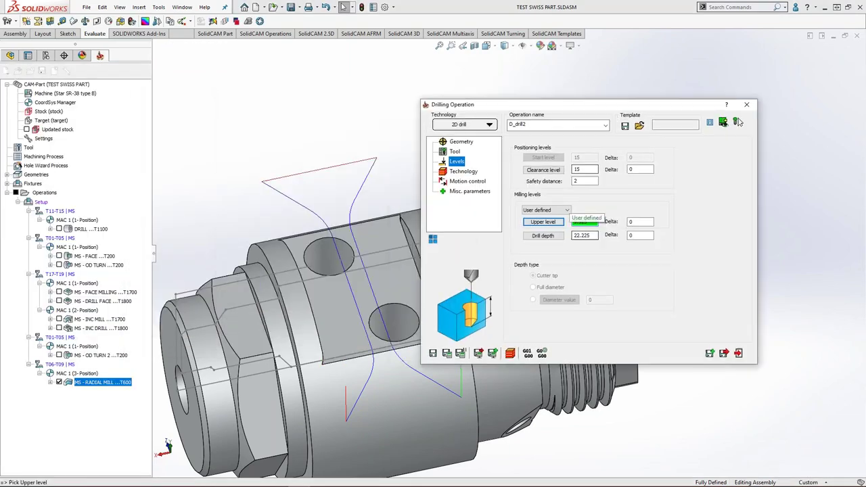
Step: Set the drill depth to 6 mm by picking the bottom of a hole on the flat, and save and calculate
click(543, 236)
scroll(347, 259, down, 5)
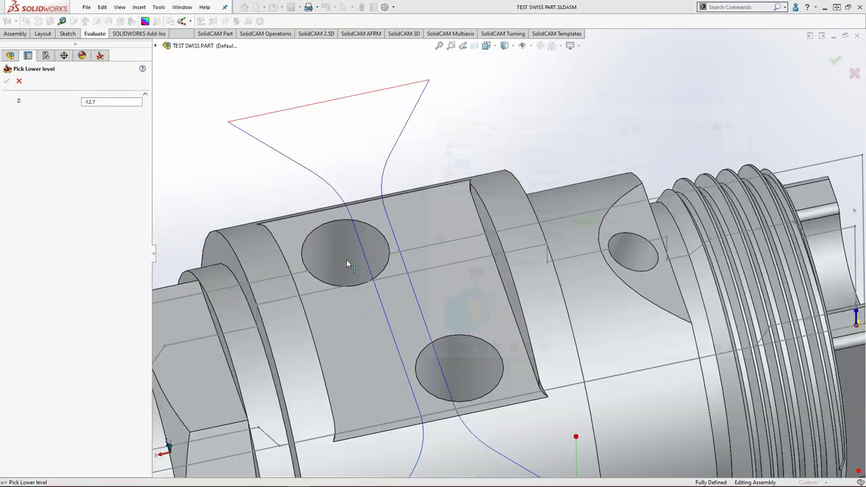
click(345, 284)
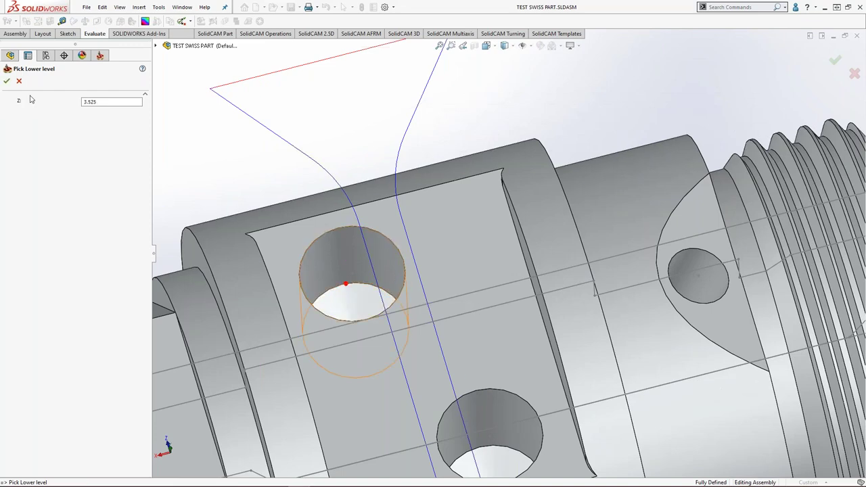
click(6, 80)
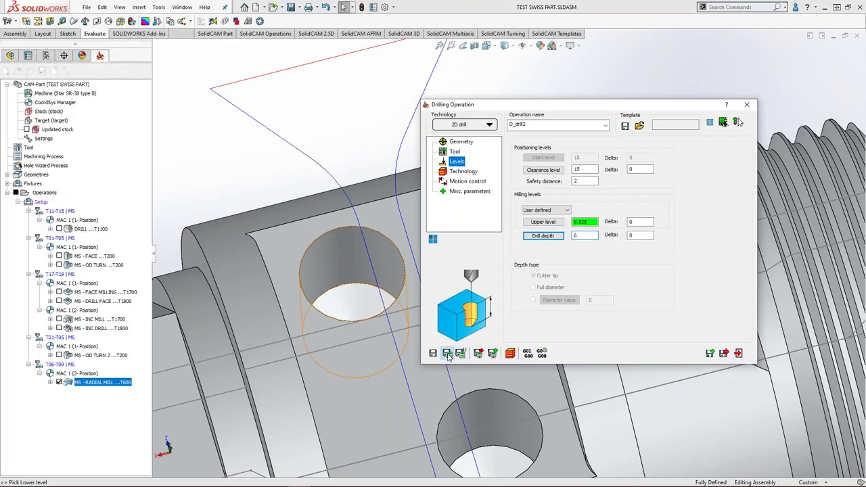
click(447, 355)
Step: Simulate the radial drilling with solid verification, inspect the holes and the pocket side of the part, and exit the operation
scroll(386, 264, down, 3)
middle_drag(380, 263, 406, 281)
click(510, 353)
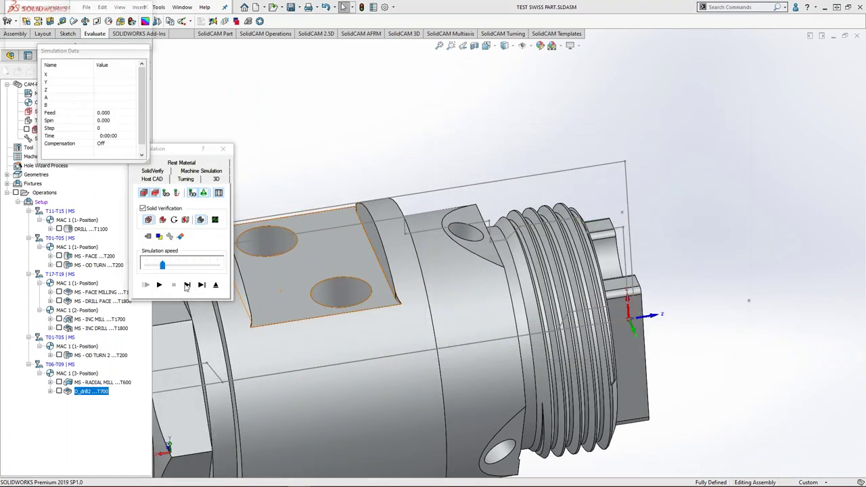
click(187, 285)
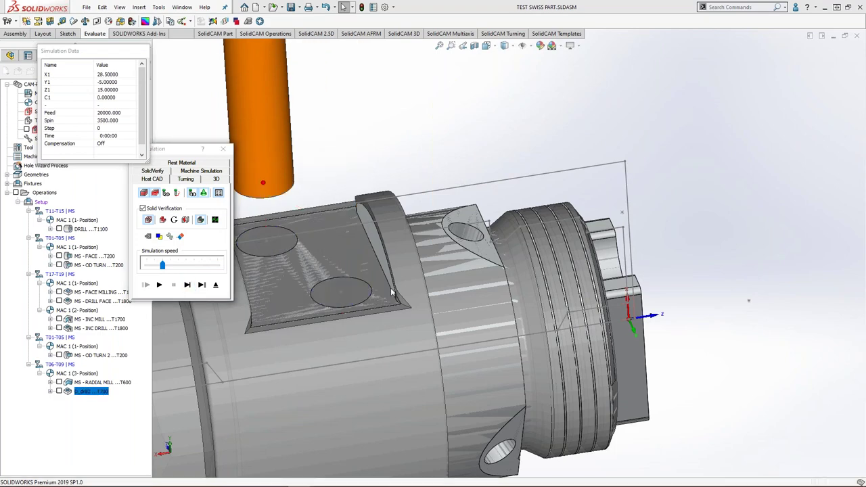
middle_drag(392, 304, 392, 247)
scroll(399, 298, up, 3)
click(230, 148)
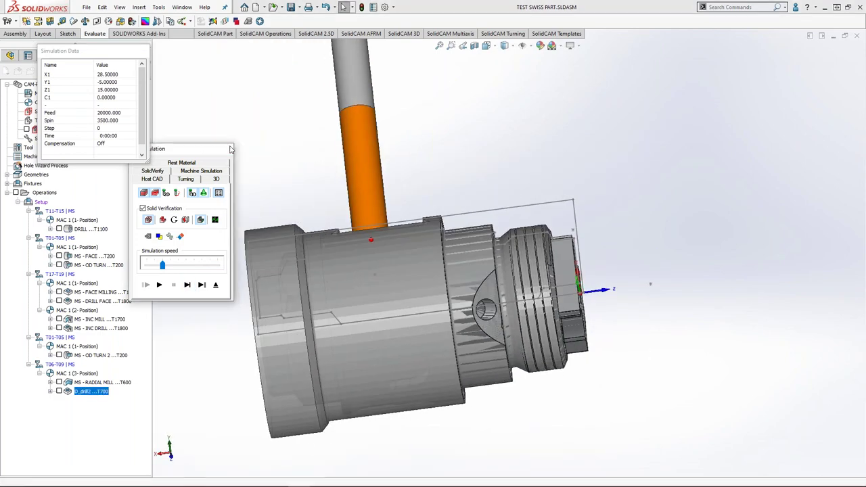
click(230, 149)
middle_drag(283, 176, 282, 169)
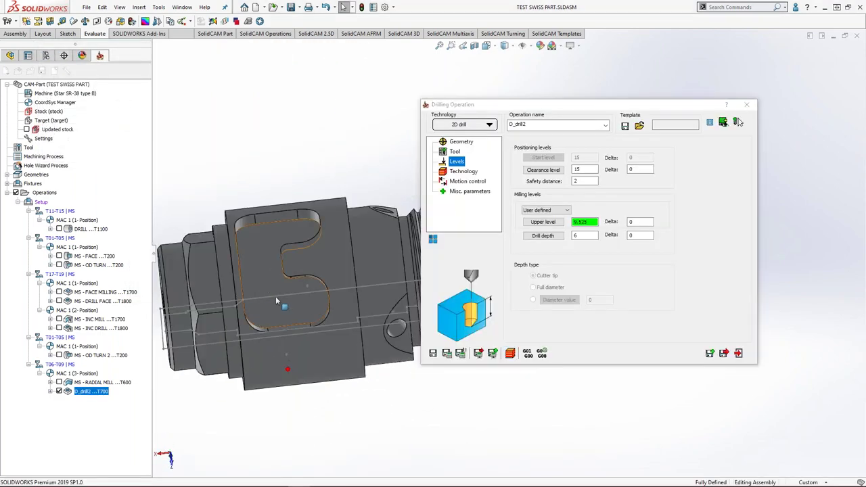
ctrl+middle_drag(276, 296, 281, 325)
click(738, 354)
key(Escape)
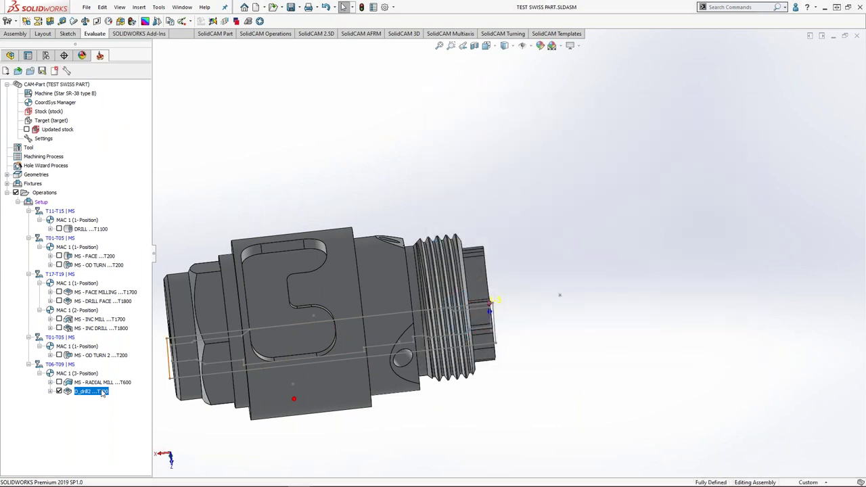
Step: Rename the drilling operation as MS - RADIAL DRILL and save it
double_click(103, 391)
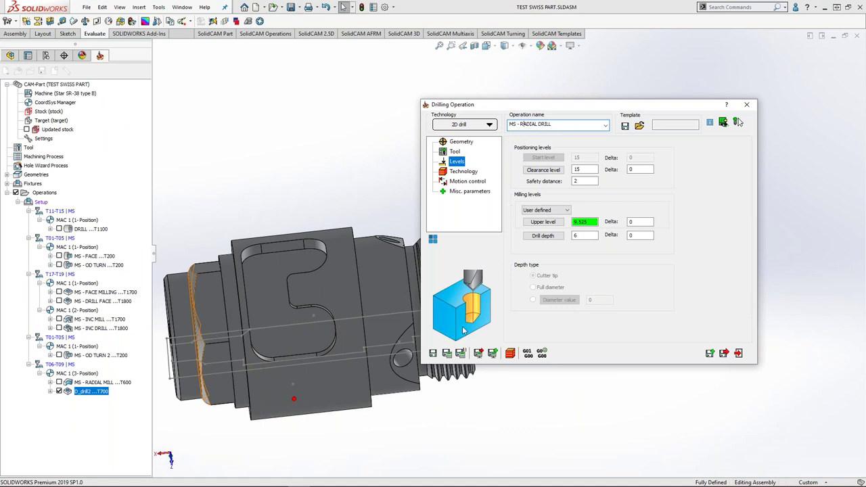
click(433, 353)
click(747, 104)
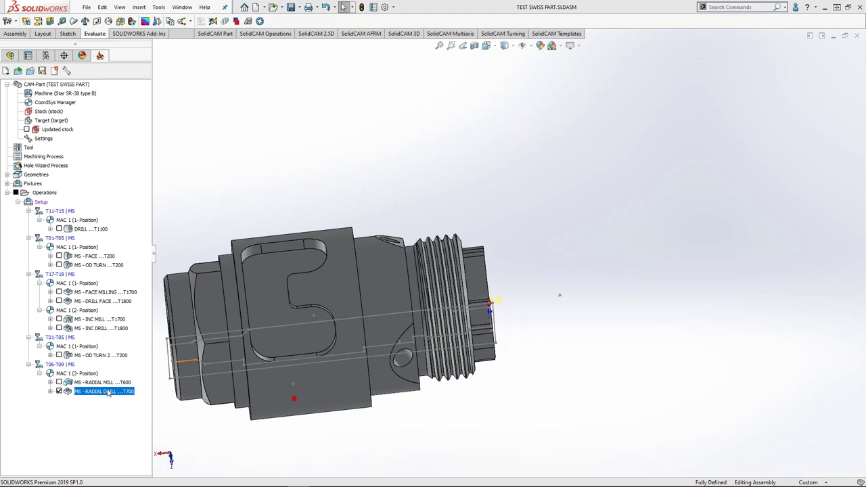
Step: Add a pocket milling operation after MS - RADIAL DRILL, using coordinate system MAC 1 (1- Position)
right_click(107, 391)
mouse_move(203, 45)
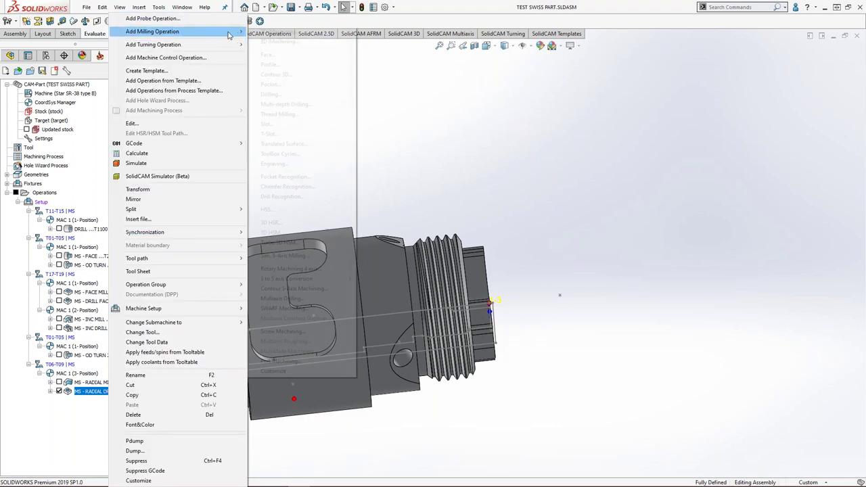
mouse_move(233, 31)
click(288, 86)
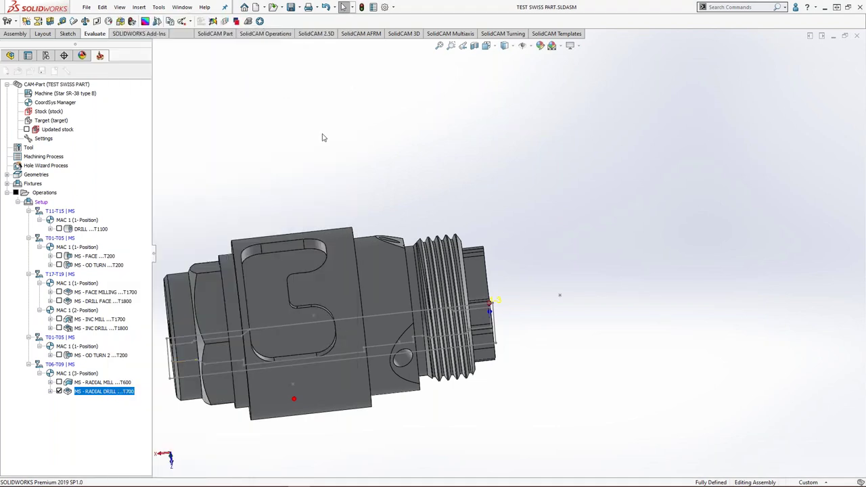
click(575, 150)
click(573, 160)
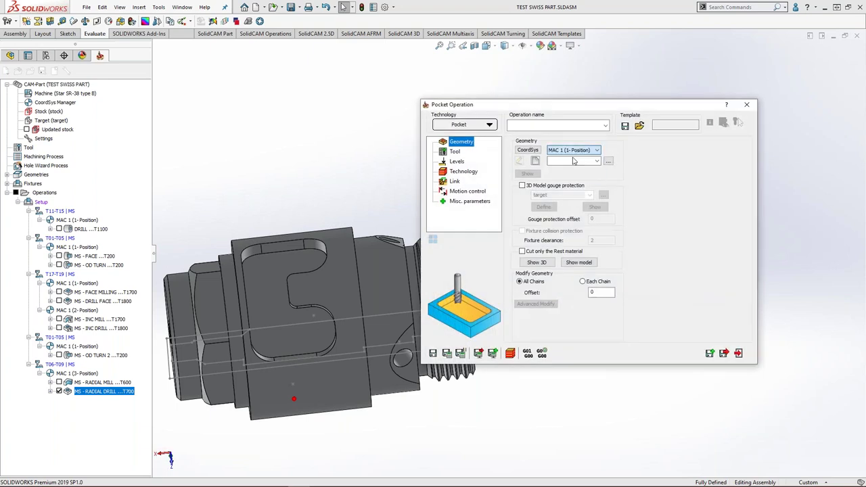
Step: Define the pocket geometry contour3 as wrapped about Z from the S-shaped pocket's floor contour on the cylindrical body
click(535, 161)
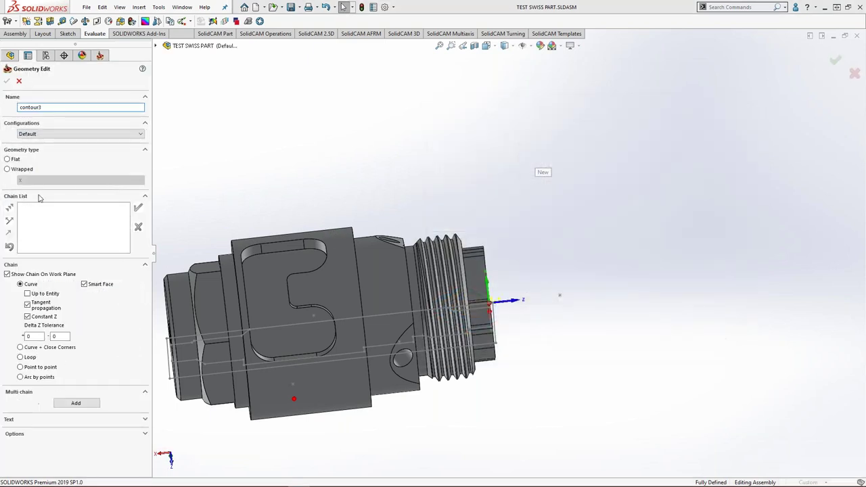
click(9, 170)
click(68, 180)
click(42, 201)
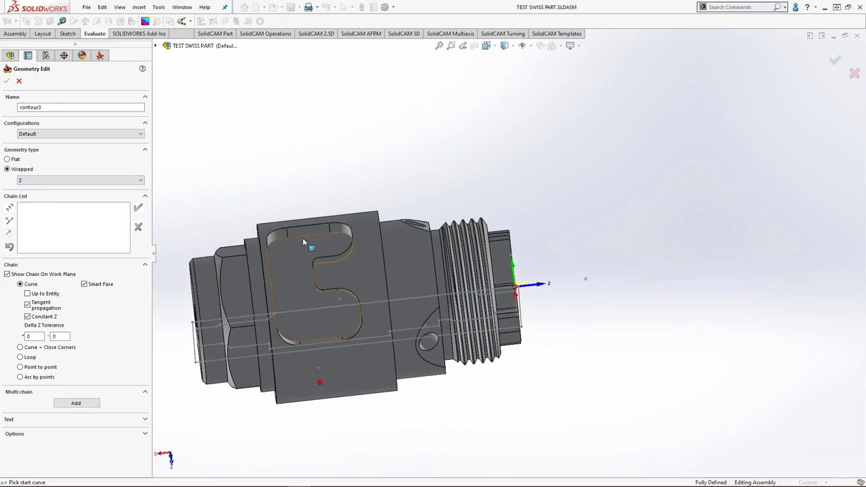
click(305, 243)
click(298, 166)
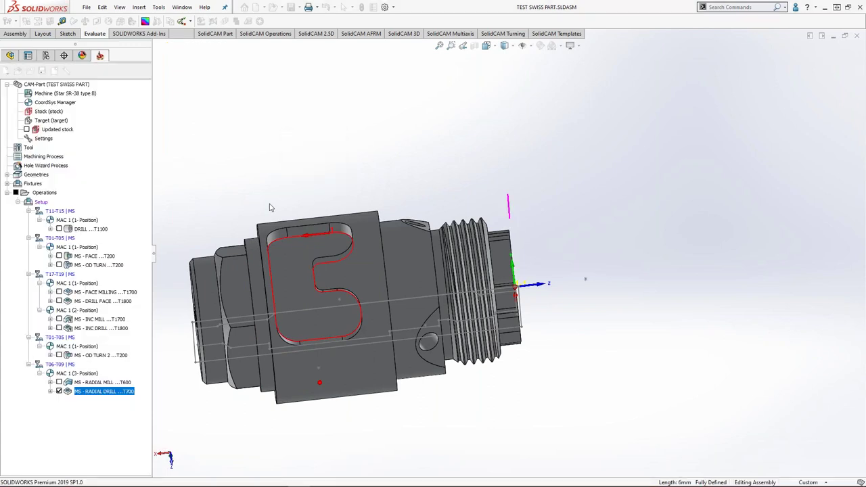
Step: Add a new end mill to the tool table for the pocket operation
click(562, 280)
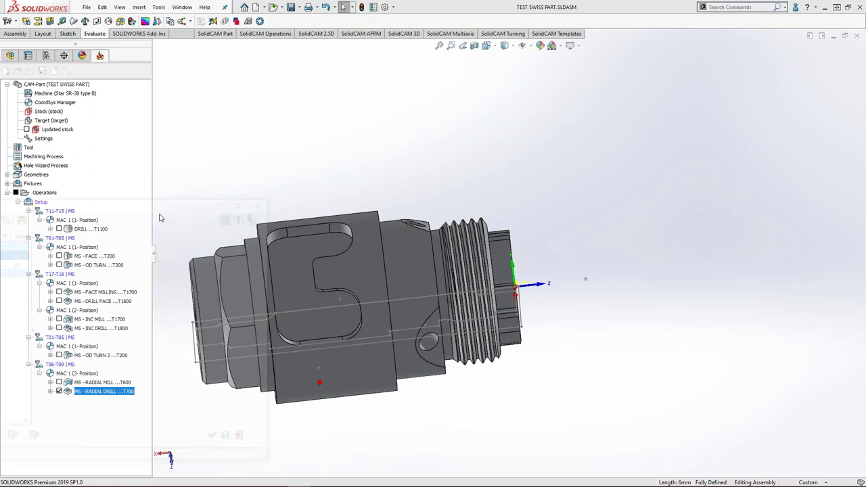
click(391, 191)
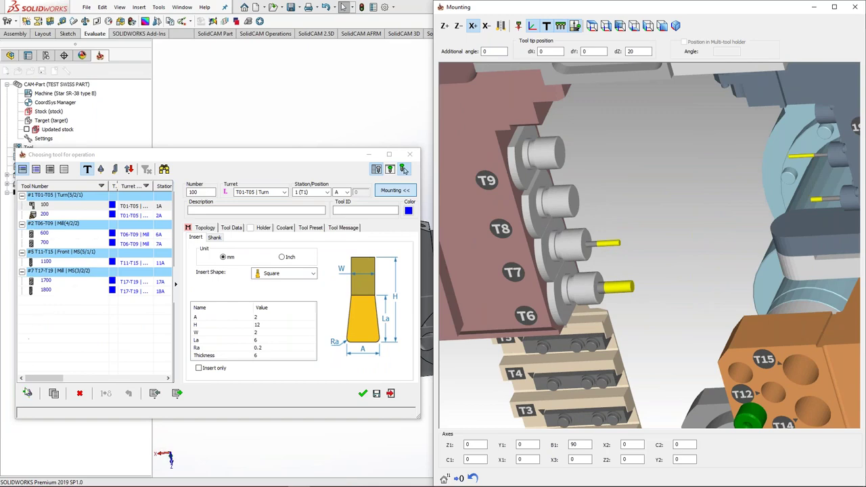
click(28, 396)
double_click(195, 212)
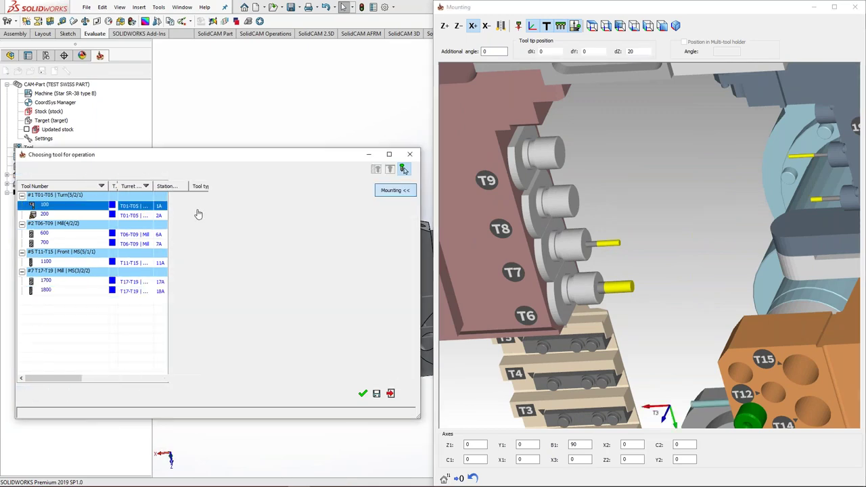
Step: Set the new end mill's diameter, shoulder diameter and arbor diameter to 4 mm
double_click(305, 253)
text(4)
double_click(304, 266)
text(4)
double_click(304, 276)
text(4)
Step: Assign the end mill to turret T06-T09 | Mill at station 8 (T8) and number it 800
click(283, 194)
click(276, 207)
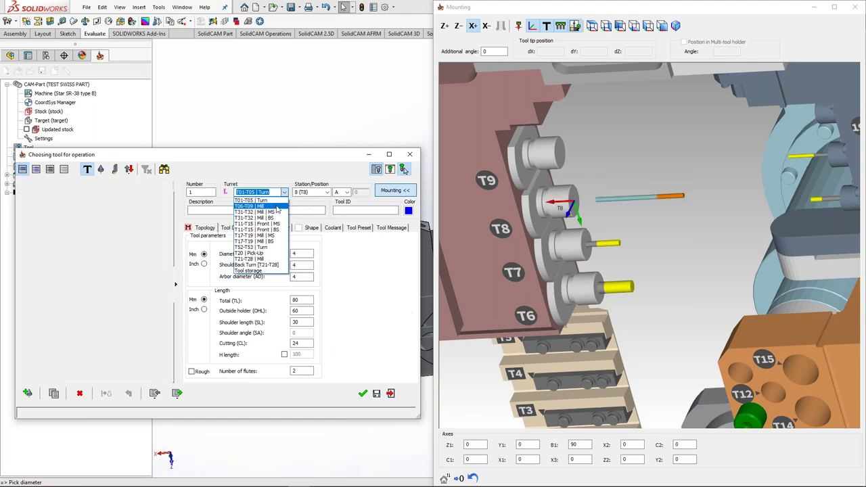
click(329, 194)
click(327, 194)
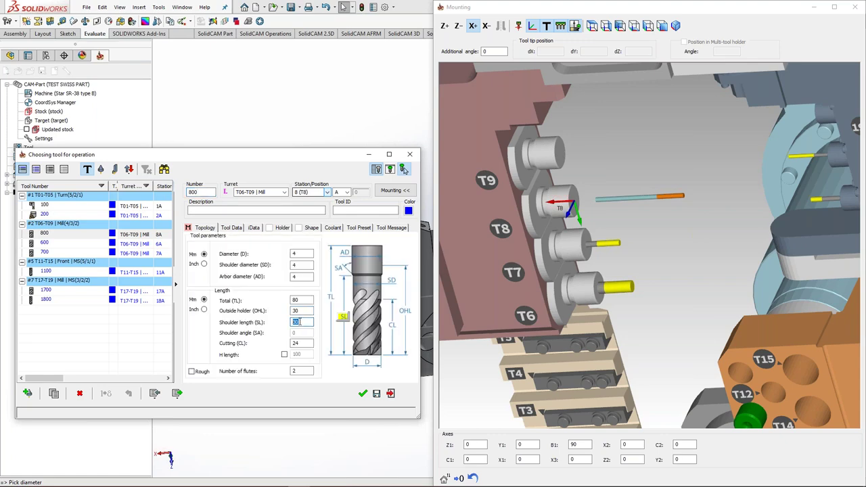
Step: Set the end mill's outside holder length to 30 mm, shoulder 20, cutting 10 and enabled H length 30, and accept the tool
click(286, 357)
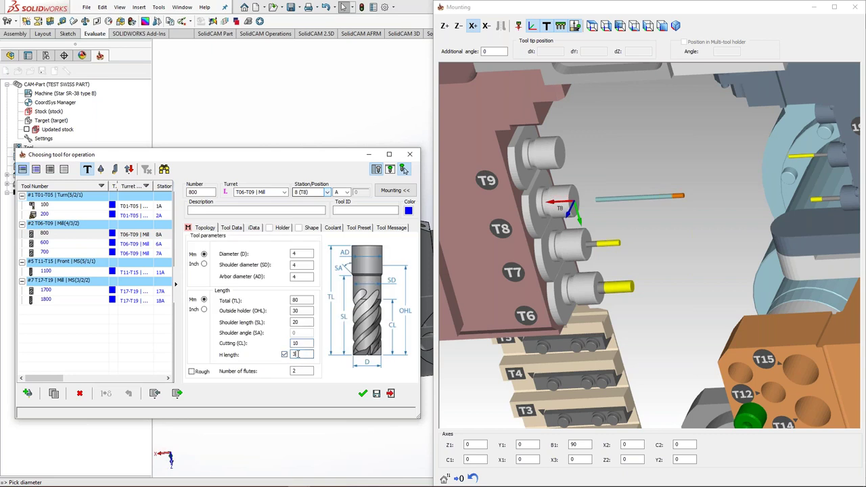
click(302, 310)
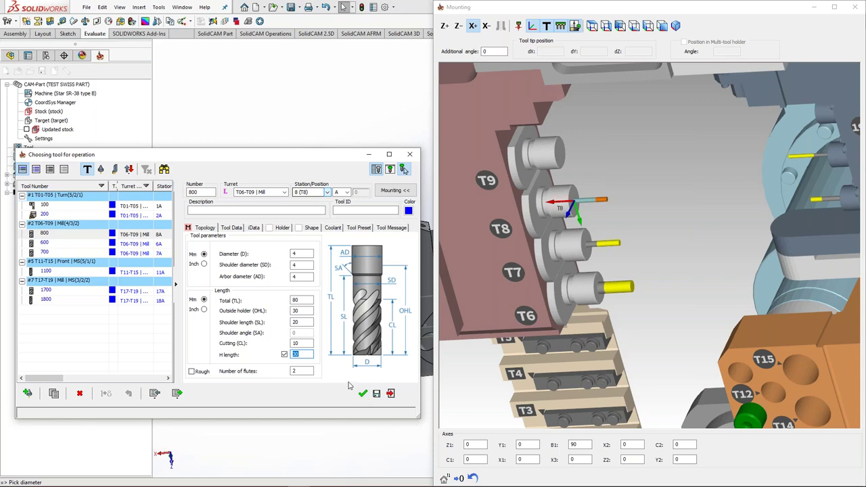
click(364, 392)
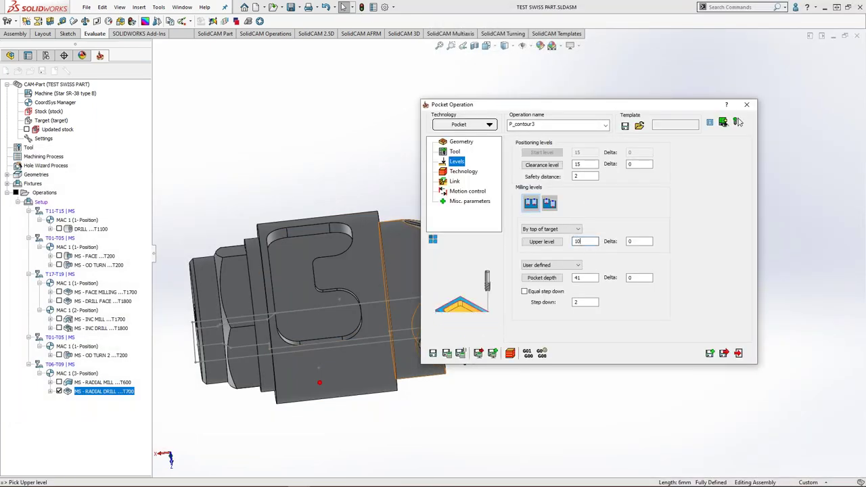
Step: Pick the outer cylindrical face as upper level and the pocket floor for a 1.5 mm depth, with a 1.5 mm step down
click(363, 260)
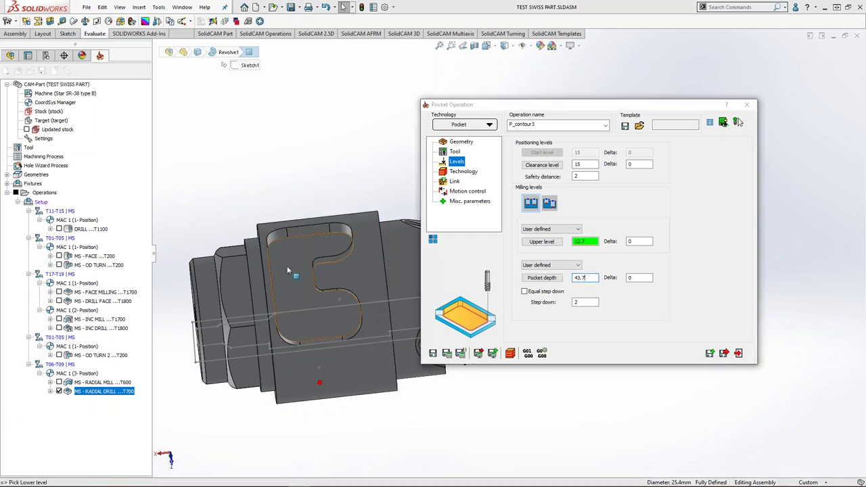
Step: Set the pocket's minimum overlap to 80% of the tool diameter and recalculate the toolpath
click(463, 172)
middle_drag(347, 332, 298, 281)
scroll(298, 279, down, 2)
middle_drag(348, 265, 283, 265)
drag(607, 199, 588, 201)
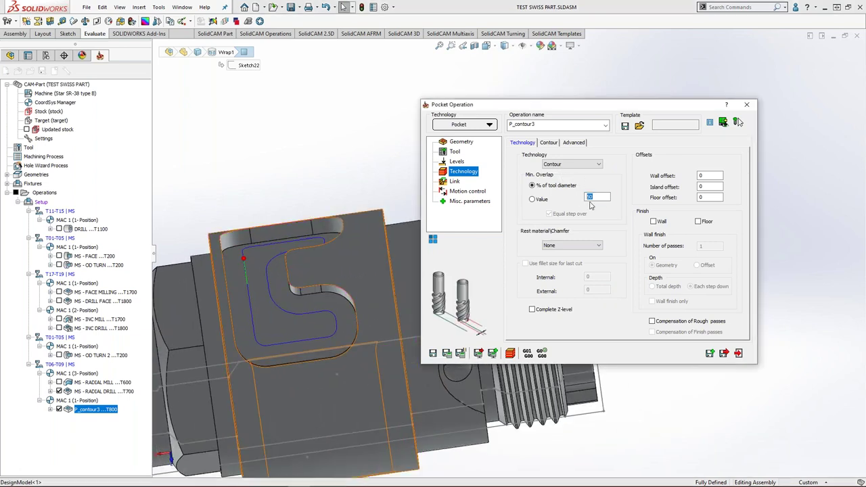
text(80)
click(448, 353)
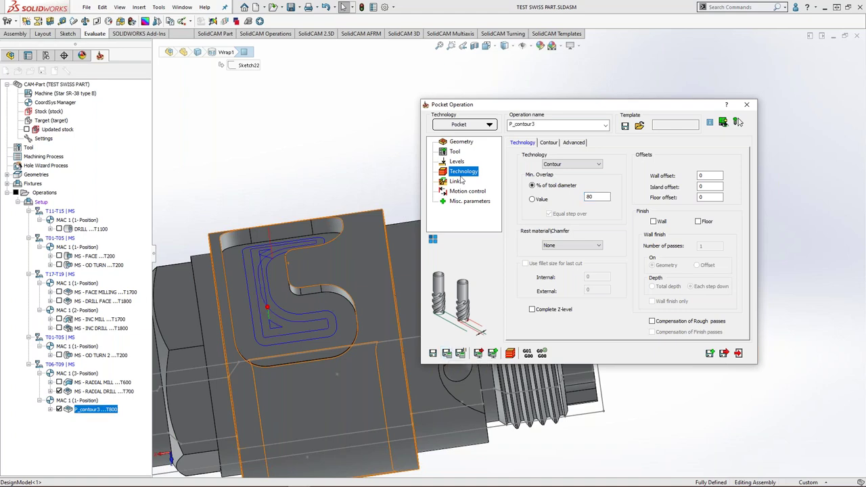
Step: Change the pocket's ramping to Angle with a value of 3 and recalculate the toolpath
click(461, 180)
click(561, 150)
click(568, 169)
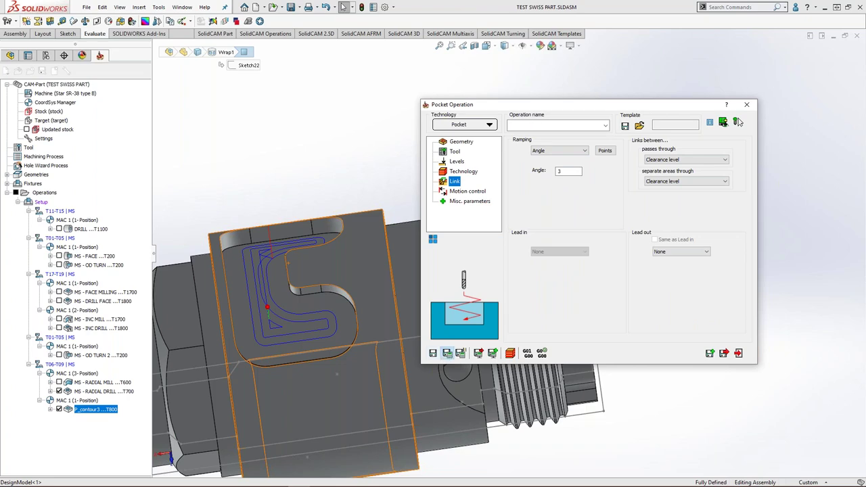
middle_drag(323, 327, 275, 322)
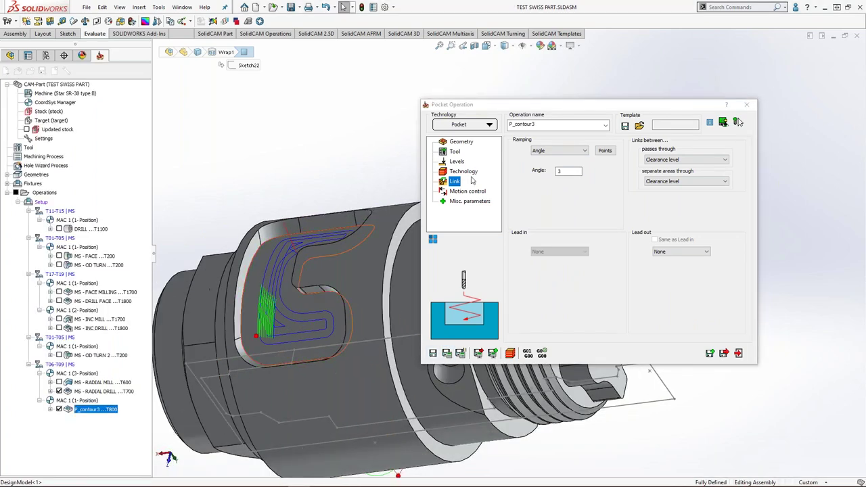
Step: Set the pocket operation's safety distance to 1 mm and recalculate it
click(457, 162)
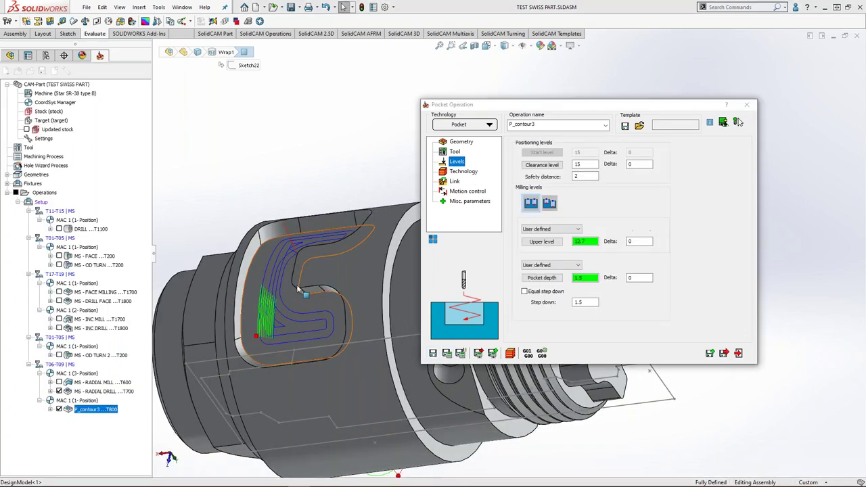
drag(583, 176, 561, 179)
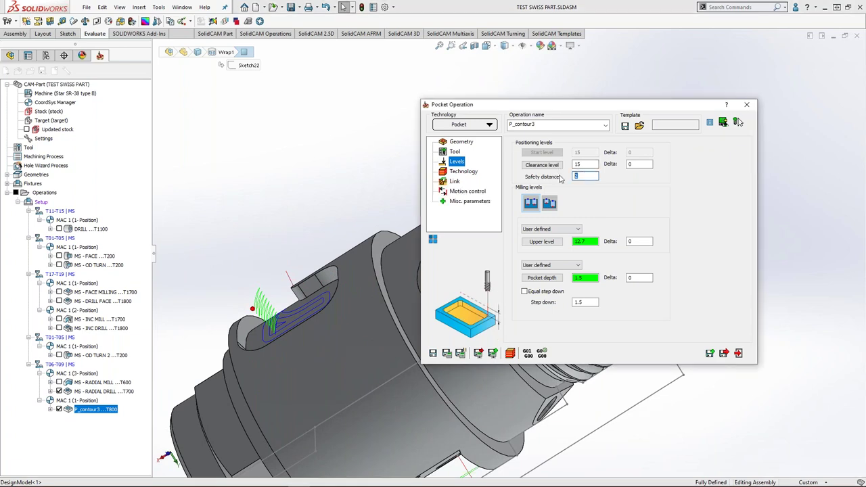
click(447, 354)
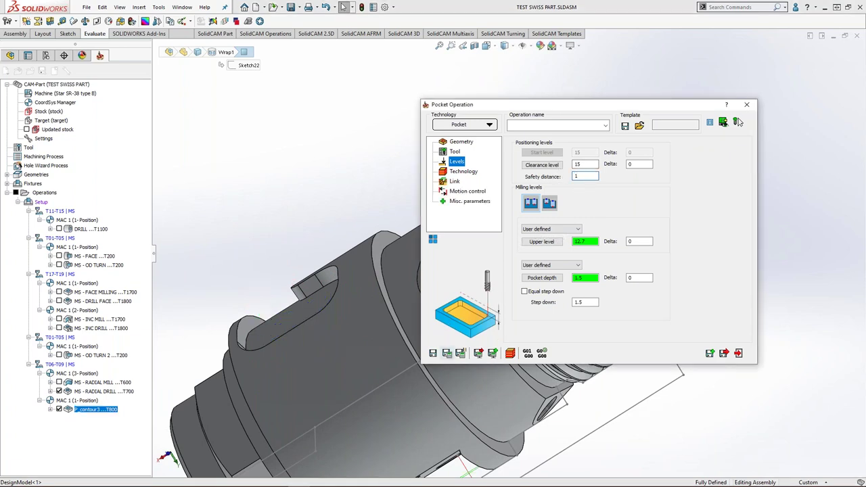
Step: Simulate the wrapped pocket operation with solid verification and step through the ramped entry and first cutting moves
click(487, 350)
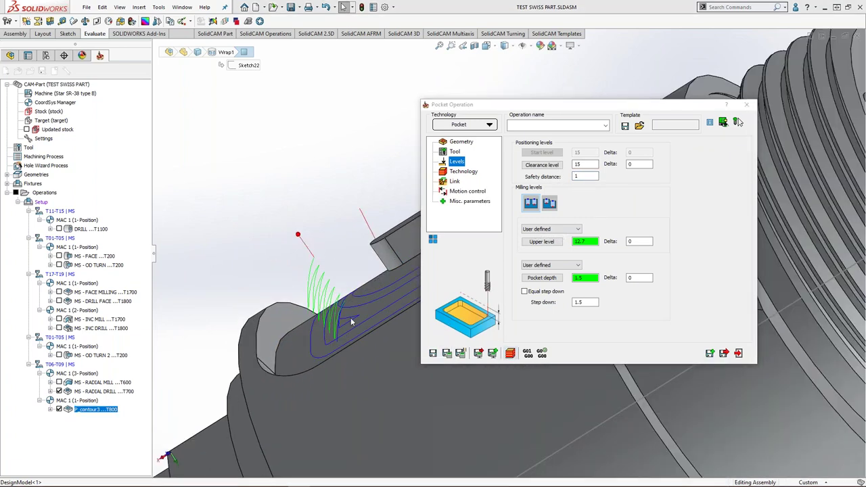
click(187, 286)
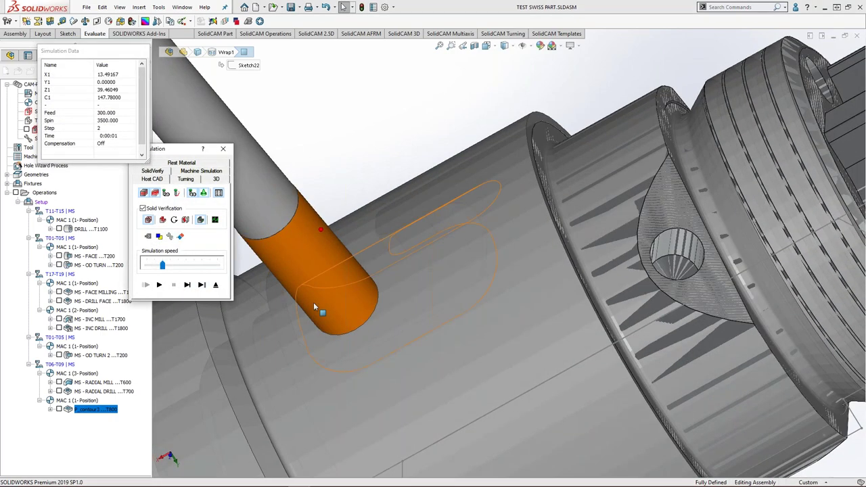
middle_drag(314, 306, 266, 271)
scroll(291, 202, down, 2)
scroll(261, 272, up, 2)
click(188, 287)
click(189, 287)
click(189, 287)
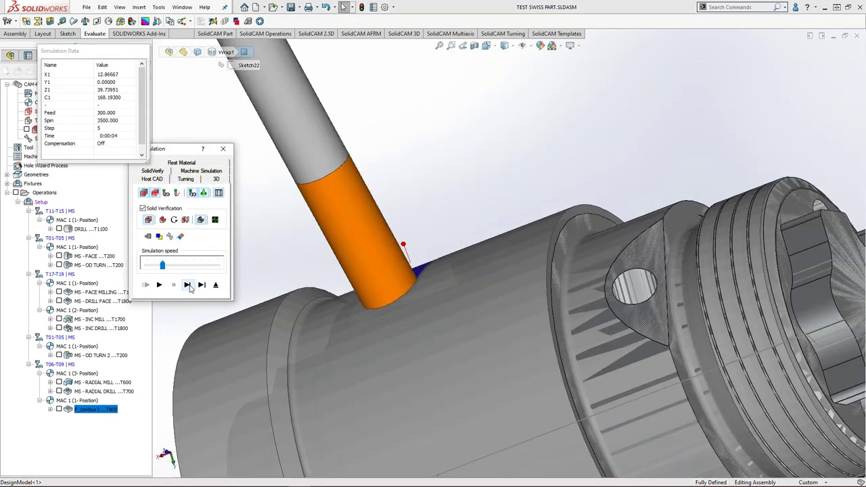
click(189, 287)
click(189, 287)
click(188, 287)
click(189, 287)
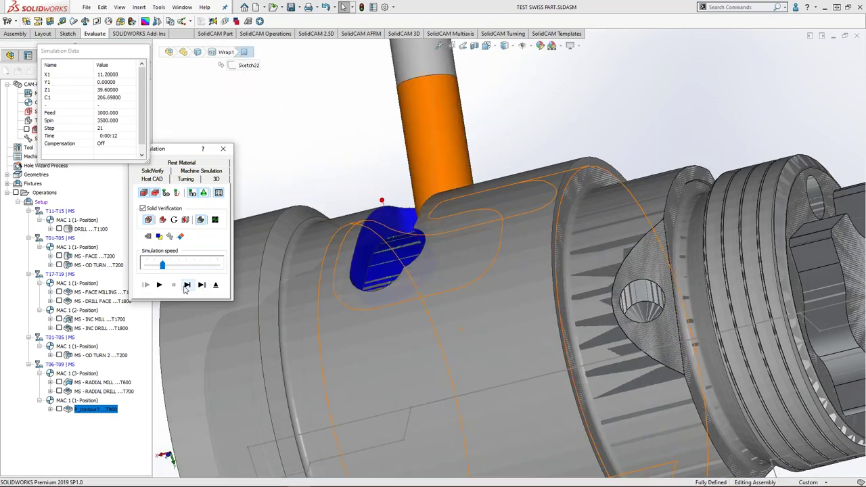
Step: Step through the remaining pocket moves and replay the pocket simulation continuously
middle_drag(468, 267, 480, 332)
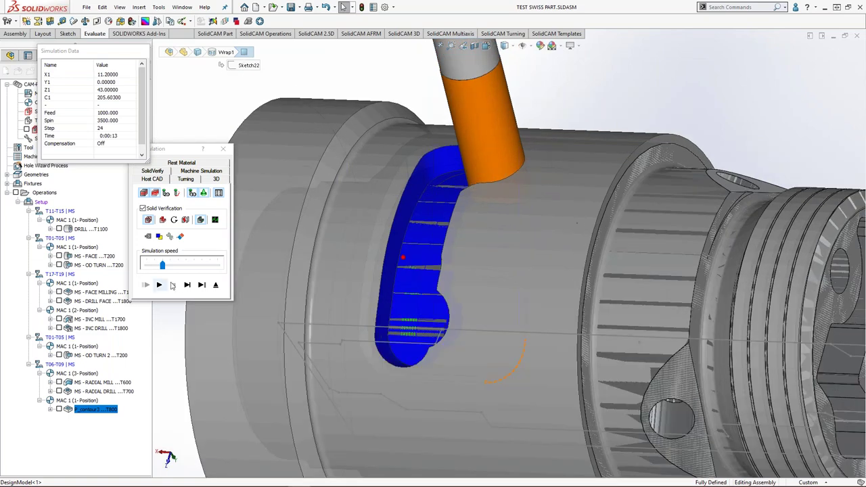
click(189, 287)
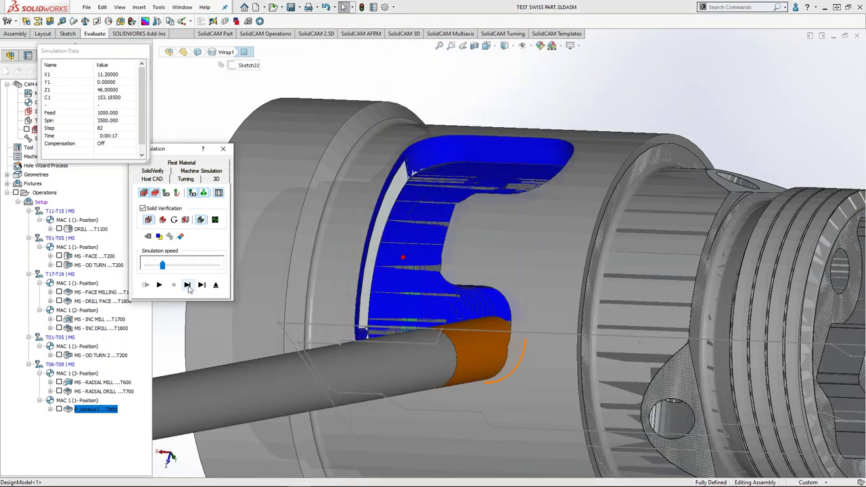
click(188, 287)
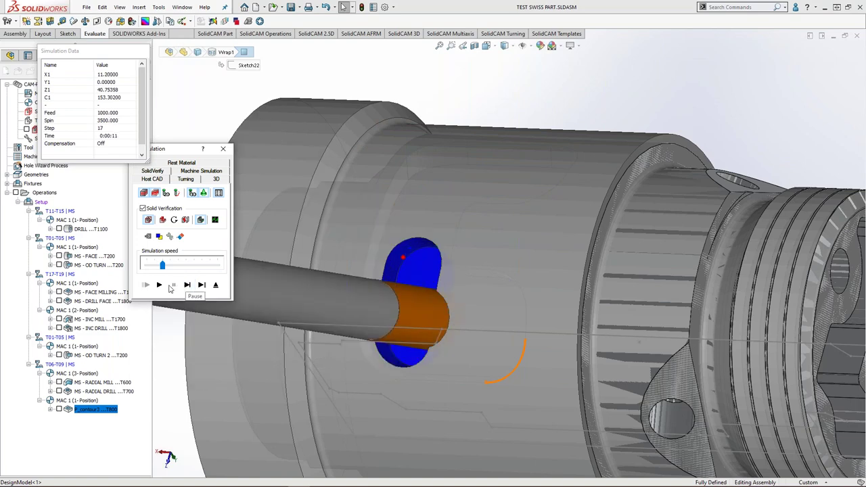
click(161, 287)
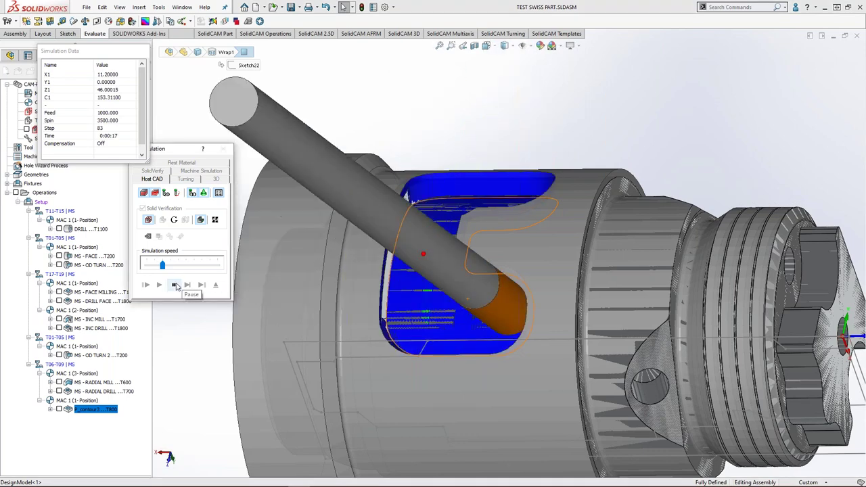
click(176, 285)
Step: Examine the walls and floor of the simulated S-shaped pocket from several angles
middle_drag(472, 248, 512, 399)
scroll(462, 269, up, 4)
middle_drag(520, 213, 467, 429)
scroll(488, 308, down, 1)
middle_drag(488, 309, 454, 114)
scroll(456, 167, down, 4)
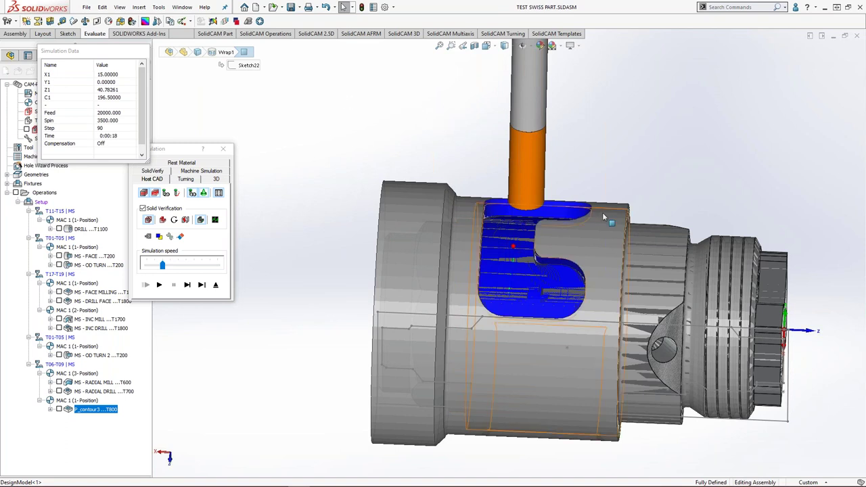
ctrl+middle_drag(648, 176, 631, 169)
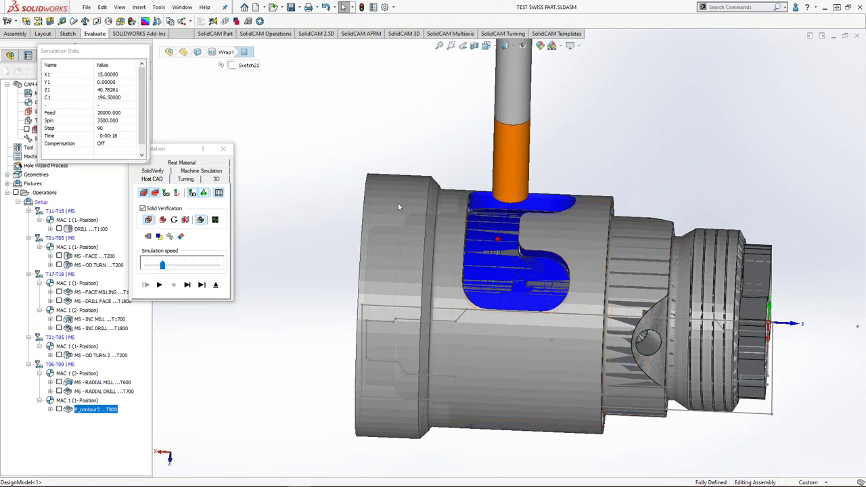
middle_drag(462, 83, 456, 101)
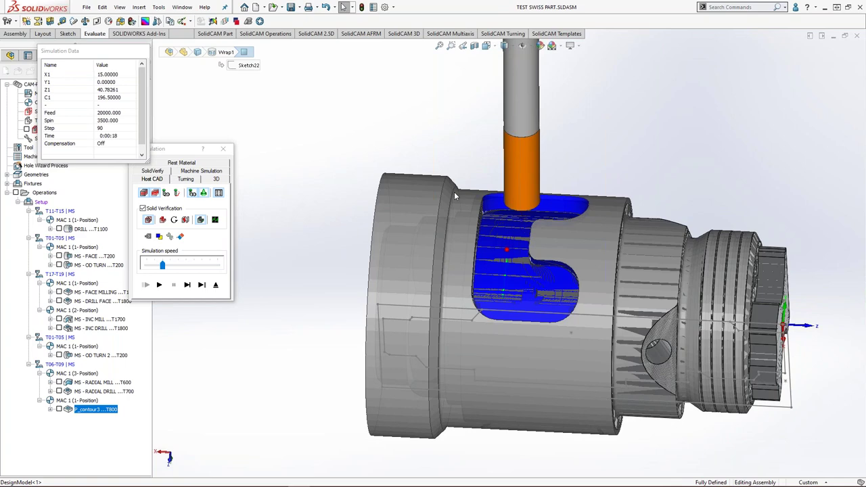
Step: Leave the simulation, name the pocket operation MS - WRAP and save it
click(225, 149)
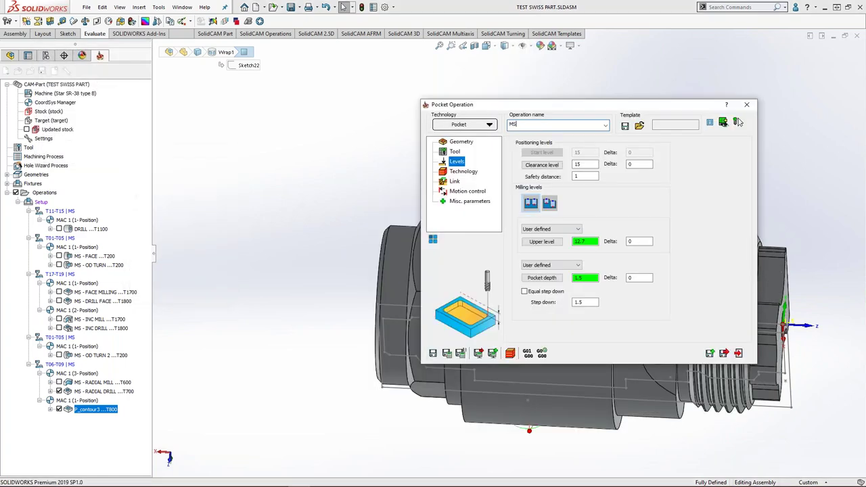
click(431, 353)
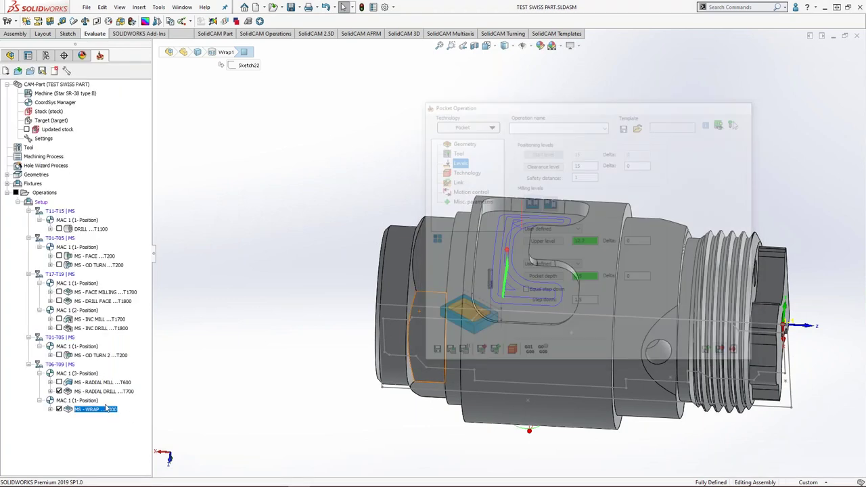
Step: Add a turning operation after MS - WRAP using the existing turn_on_solid2 geometry
right_click(101, 410)
mouse_move(230, 45)
click(291, 55)
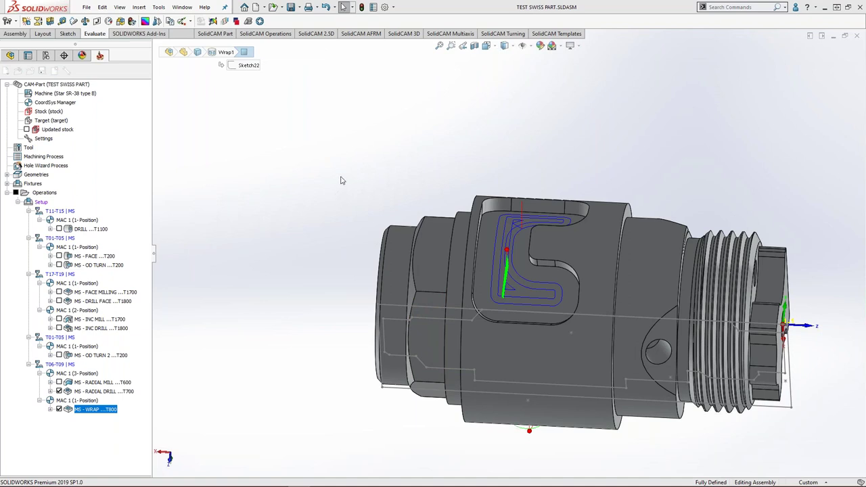
click(604, 170)
click(576, 181)
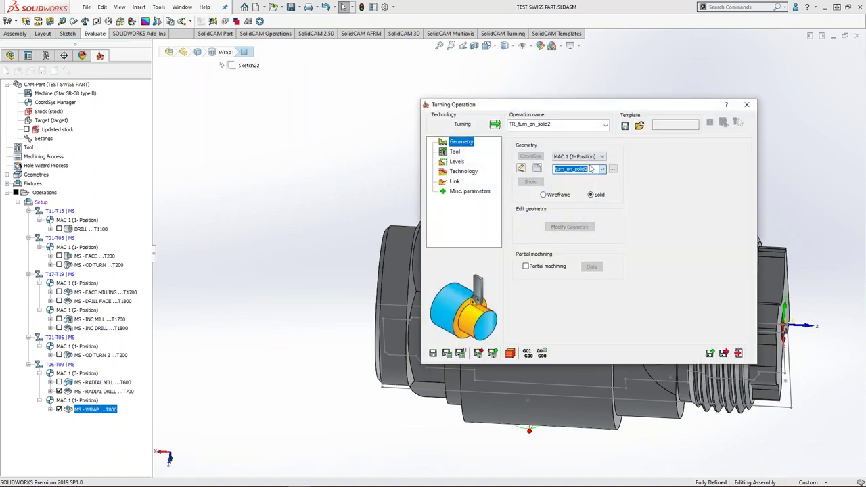
drag(555, 113, 249, 117)
Step: Assign turning tool 200 from the T01-T05 turret to the new turning operation
click(231, 156)
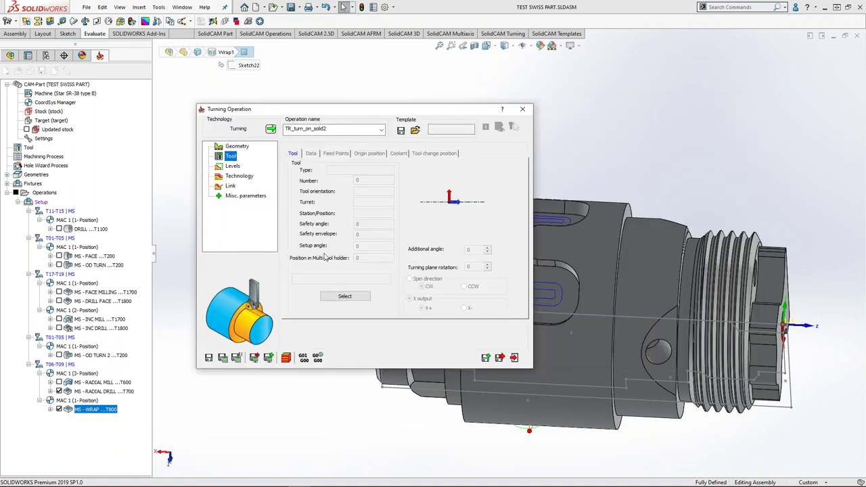
click(344, 297)
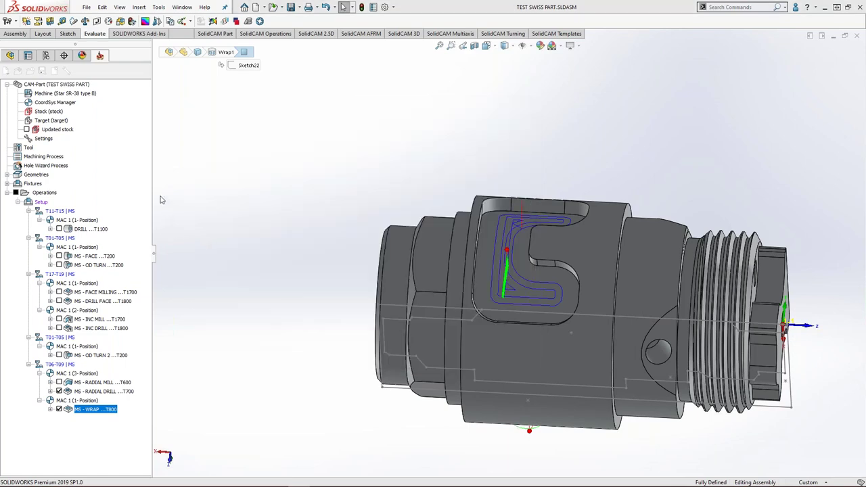
click(75, 215)
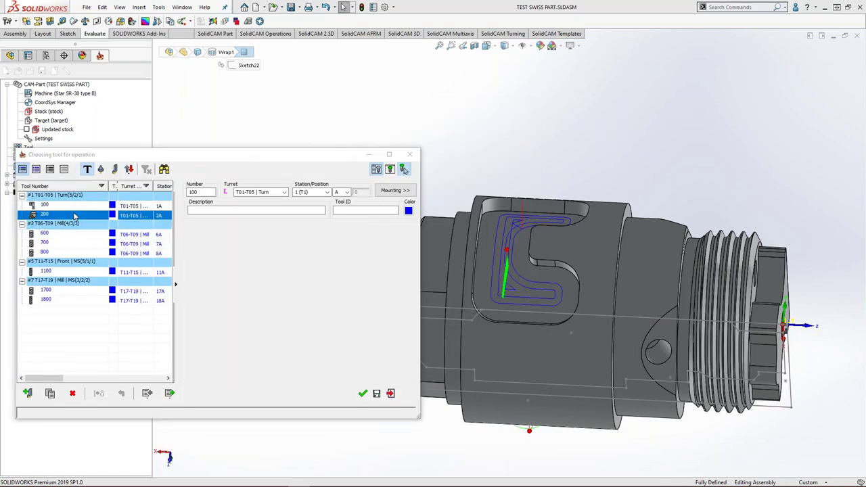
double_click(74, 215)
Step: Set the turning operation's work type to Finish only and calculate its toolpath
click(239, 169)
click(240, 176)
click(343, 215)
click(338, 234)
drag(285, 109, 141, 92)
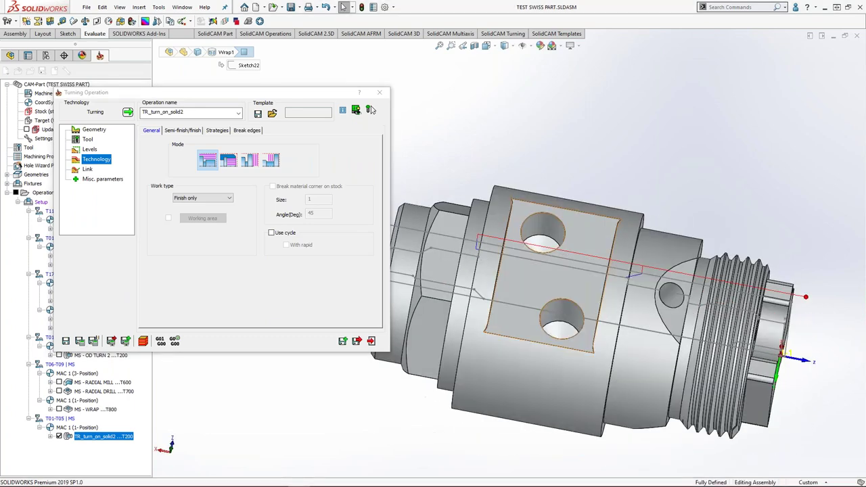
Step: Reverse the turning chain, disable automatic start extension to stock, and extend the start by 1.5 mm and the end by 1 mm
click(95, 130)
click(209, 219)
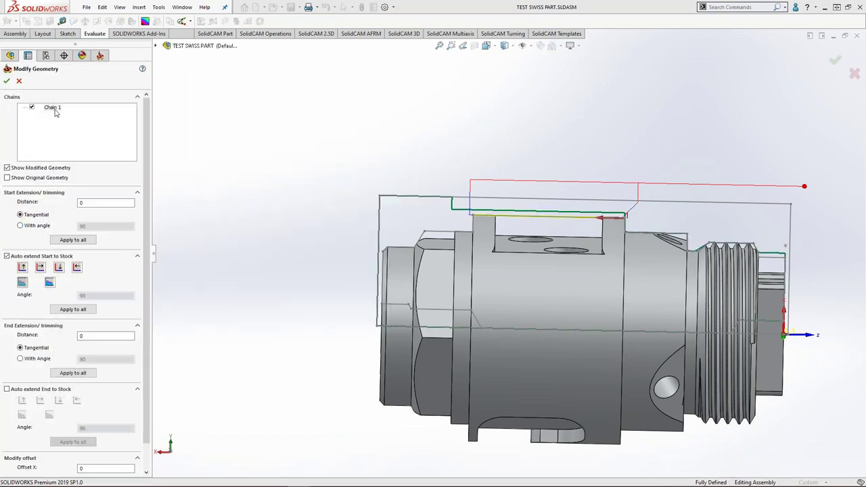
right_click(55, 111)
click(79, 147)
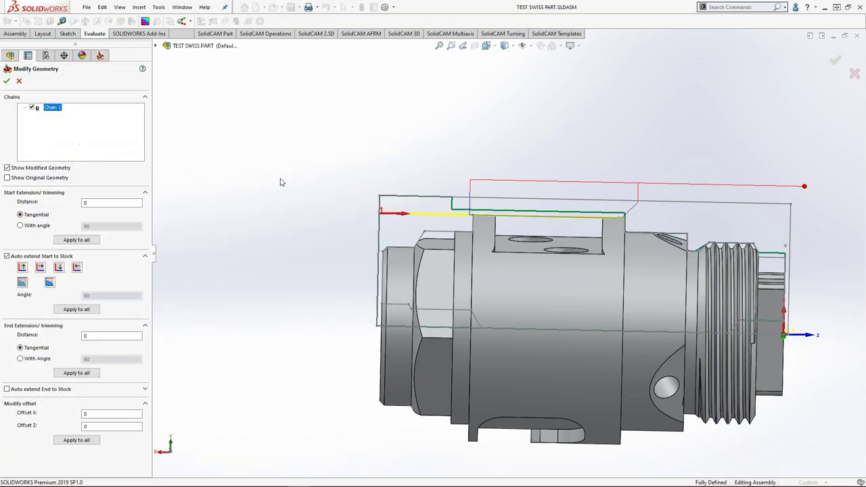
click(38, 257)
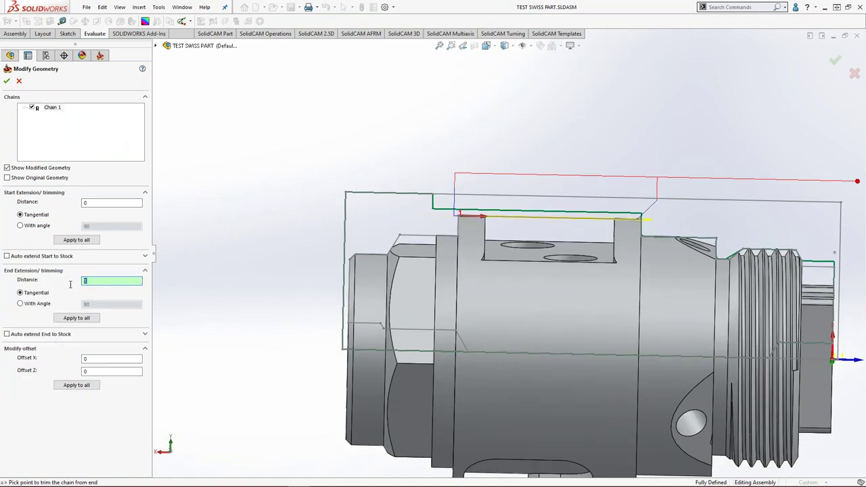
double_click(95, 203)
text(1.5)
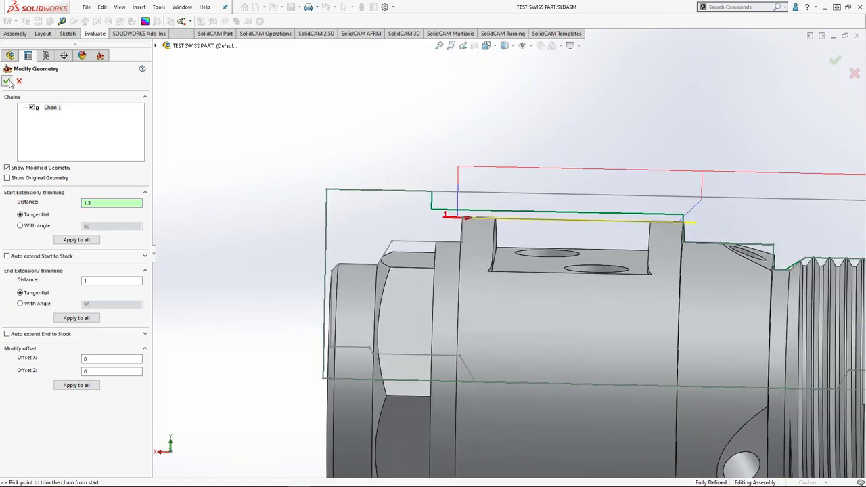
click(6, 80)
Step: Set the approach point to Only X at diameter 40, with the retract point the same, and recalculate
click(88, 169)
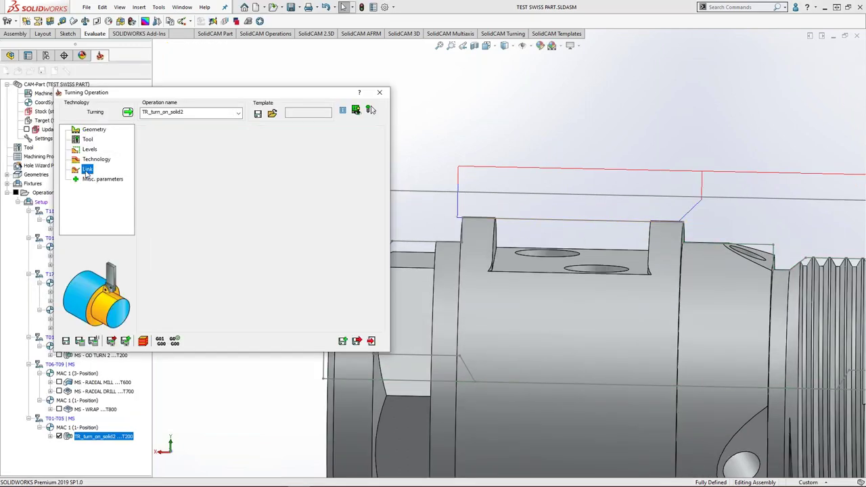
click(207, 152)
click(220, 246)
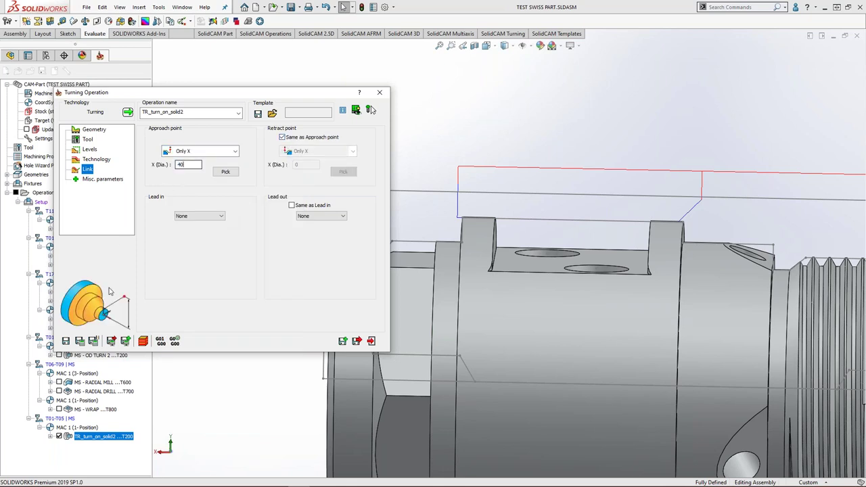
scroll(474, 215, up, 2)
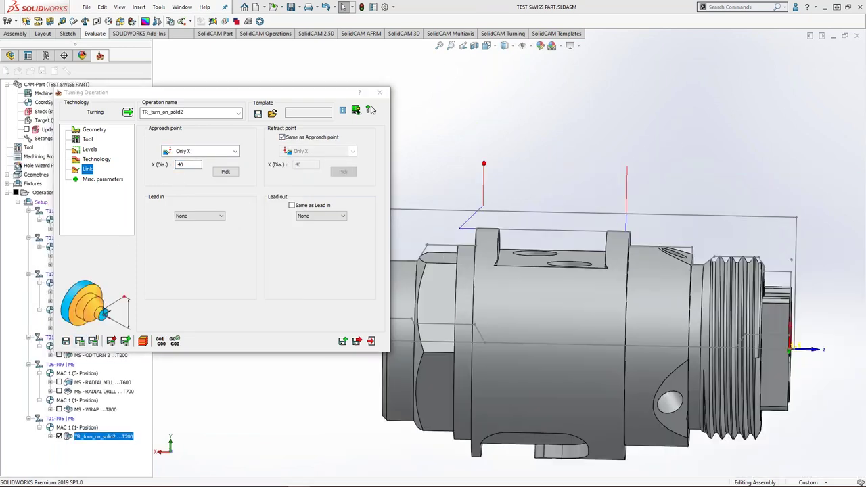
Step: Simulate the finish turning operation step by step along the outer diameter and close the simulation
click(143, 340)
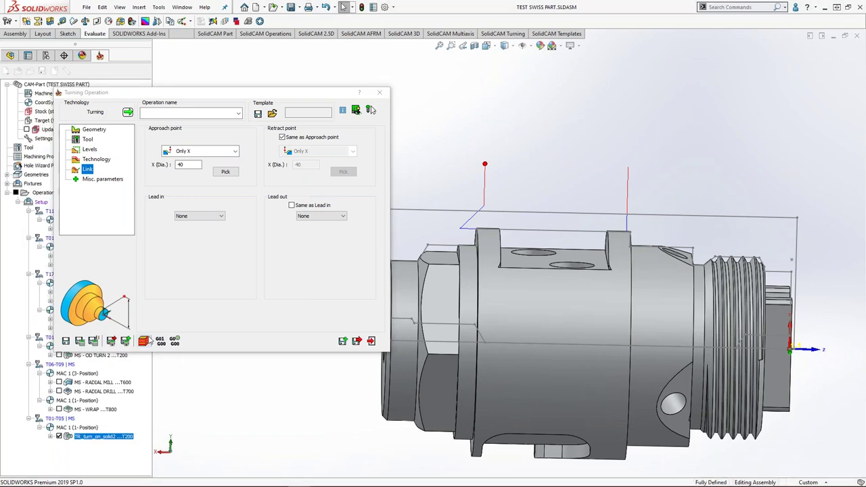
click(188, 290)
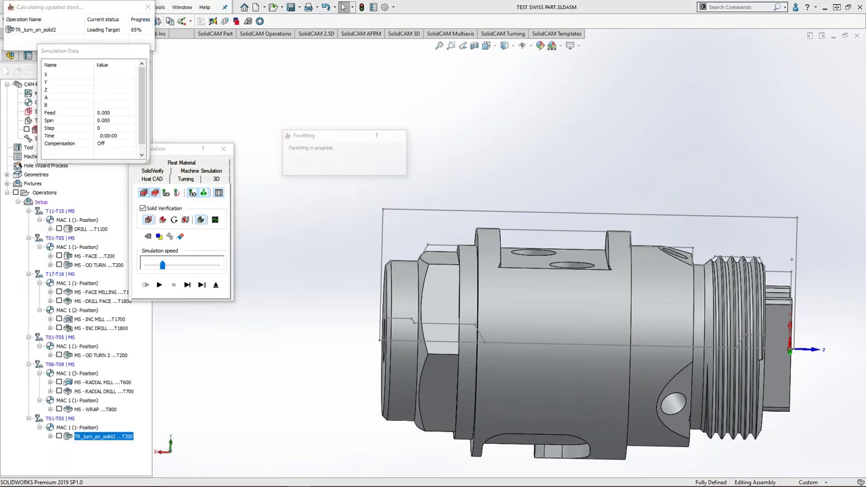
click(188, 288)
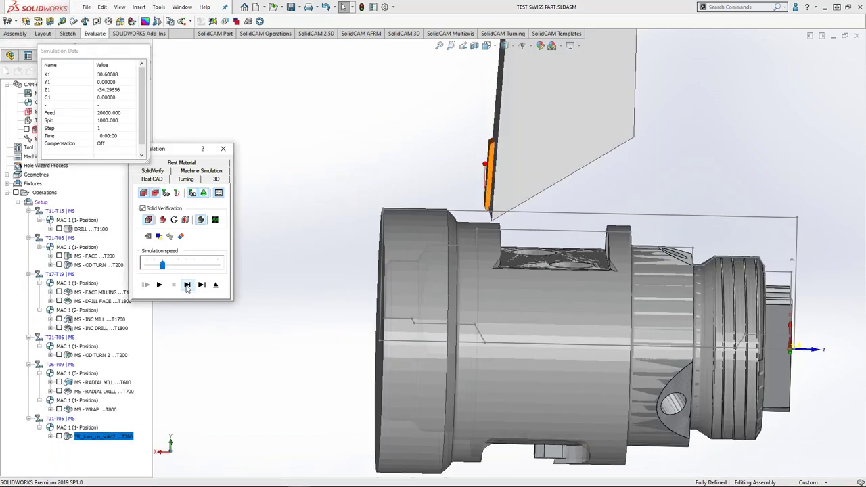
click(188, 284)
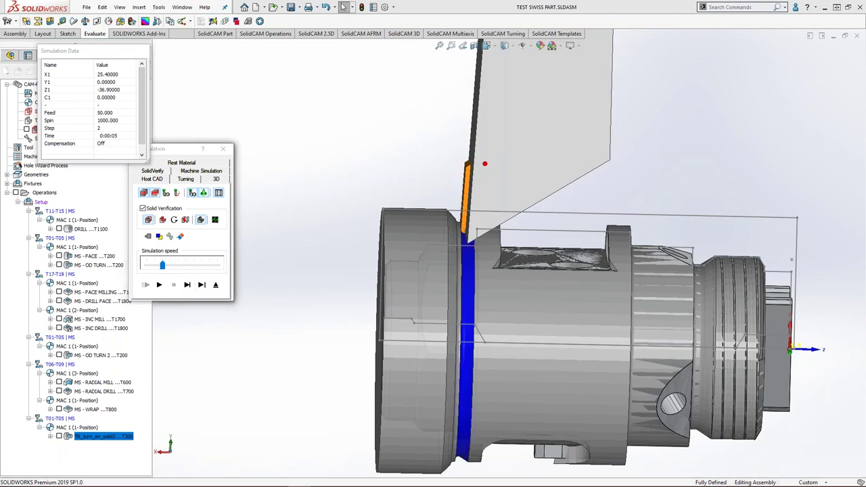
middle_drag(479, 241, 460, 238)
click(188, 285)
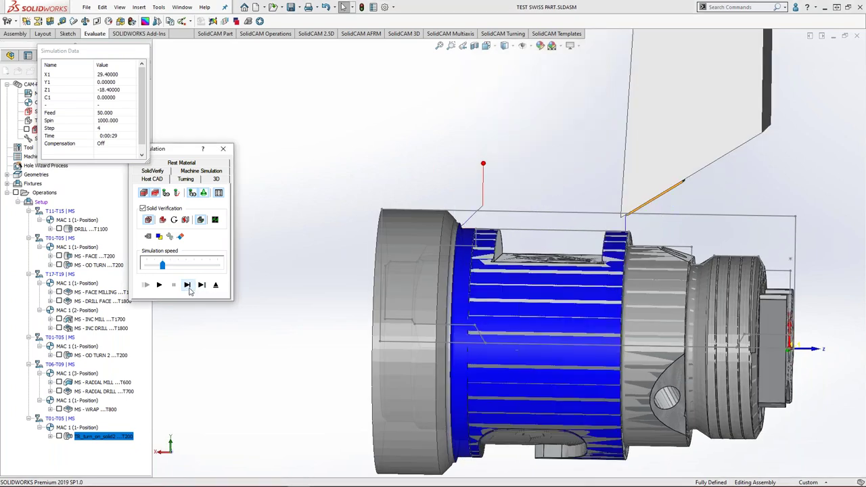
click(225, 149)
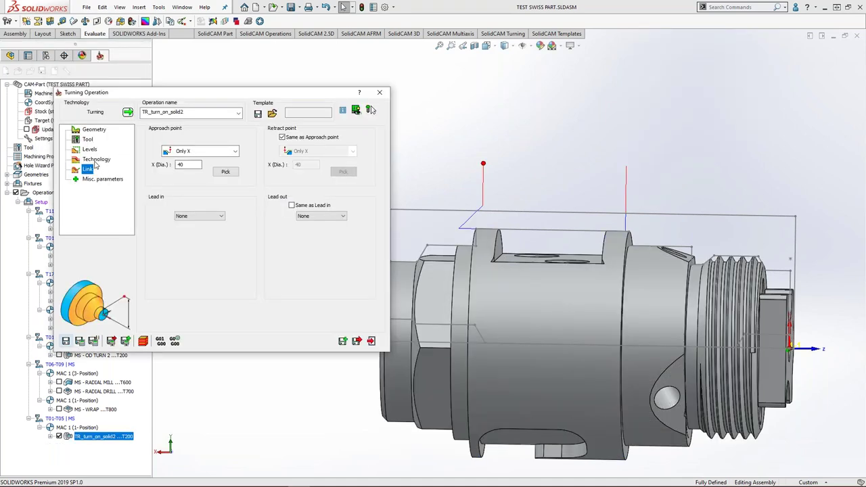
Step: Set the turning operation's lead-out to Tangent with a length of 2 and recalculate the toolpath
click(318, 216)
click(329, 228)
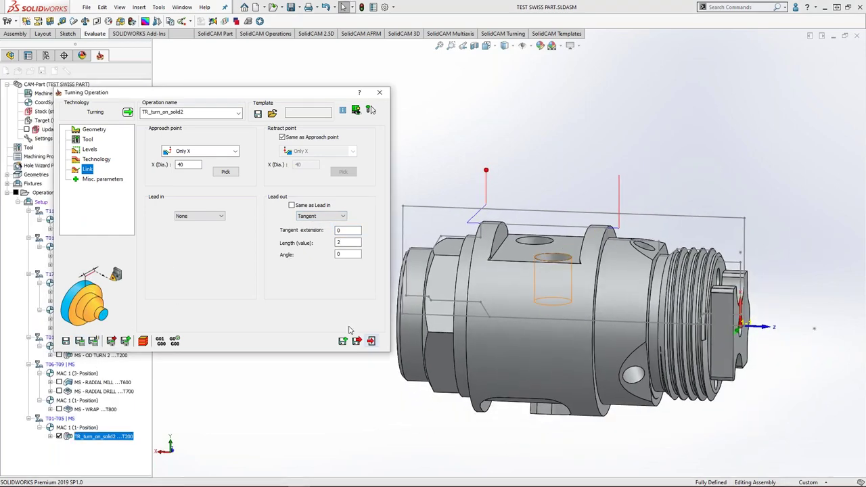
Step: Simulate all operations of the CAM-Part directly on the model
right_click(44, 193)
click(83, 337)
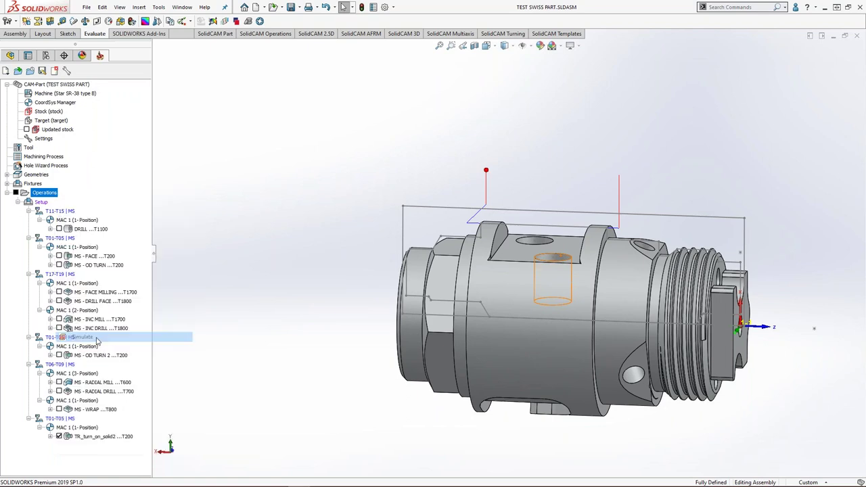
click(159, 285)
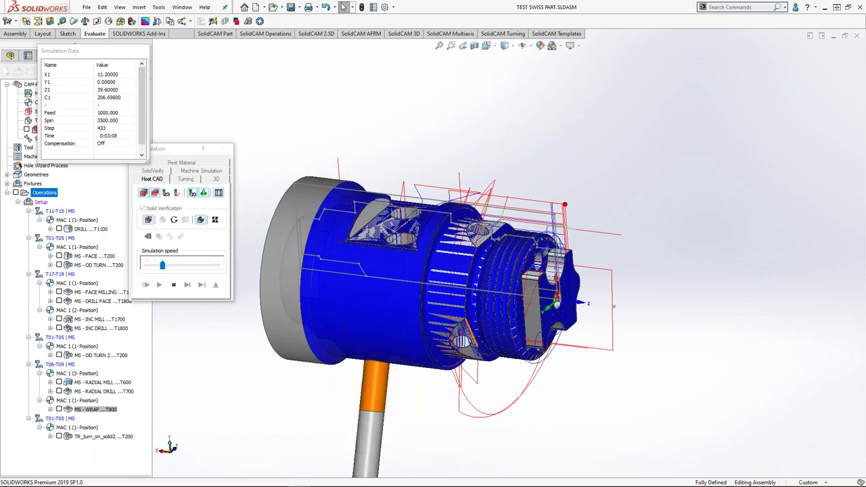
Step: Switch to the PowerPoint slide show, review the Swiss Type programming structure slide, and return to SolidCAM
key(alt+Tab)
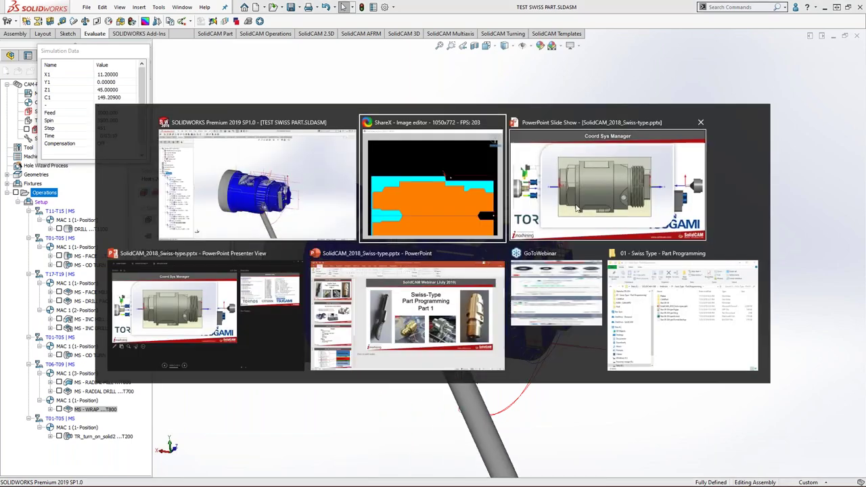
key(alt+Tab)
scroll(340, 169, up, 2)
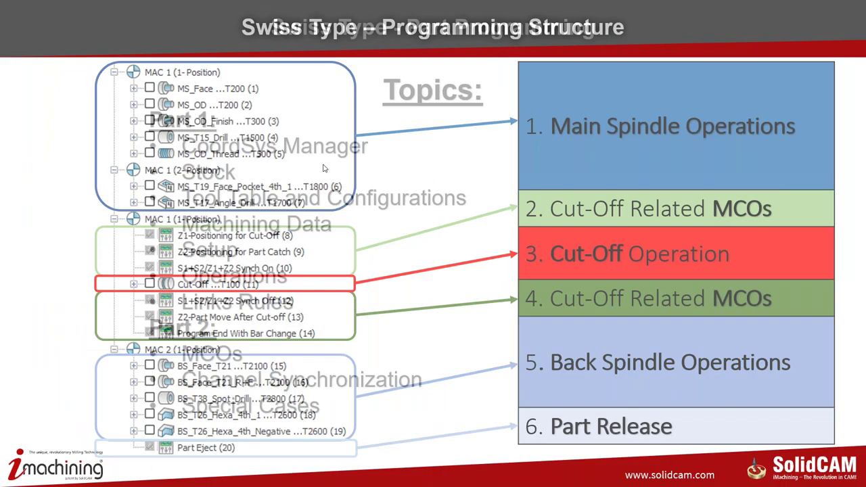
key(Right)
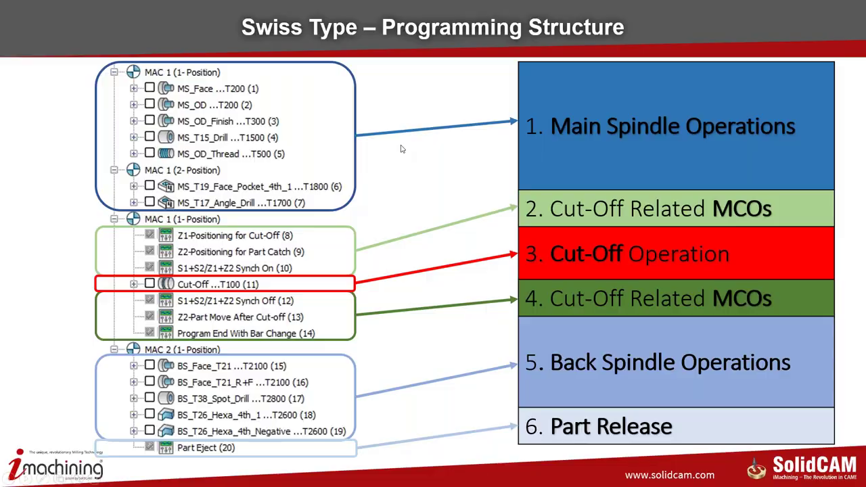
key(Escape)
key(alt+Tab)
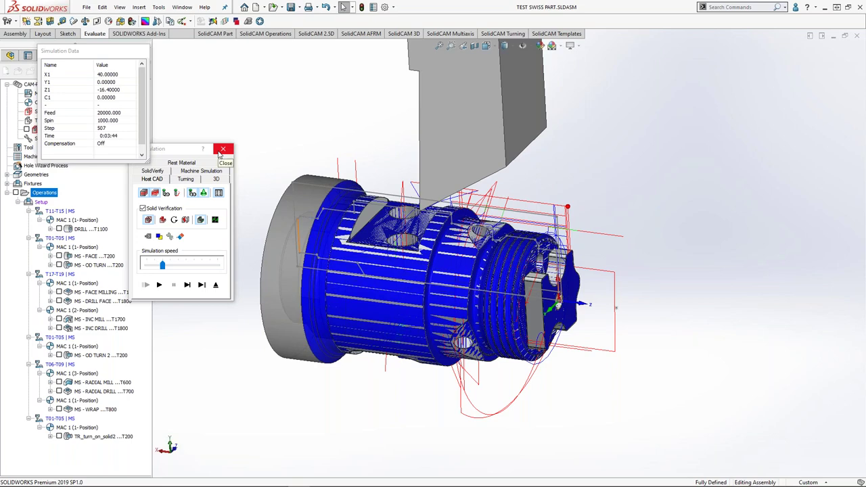
Step: Close the current simulation and simulate all operations again in SolidVerify at a higher simulation speed
click(222, 149)
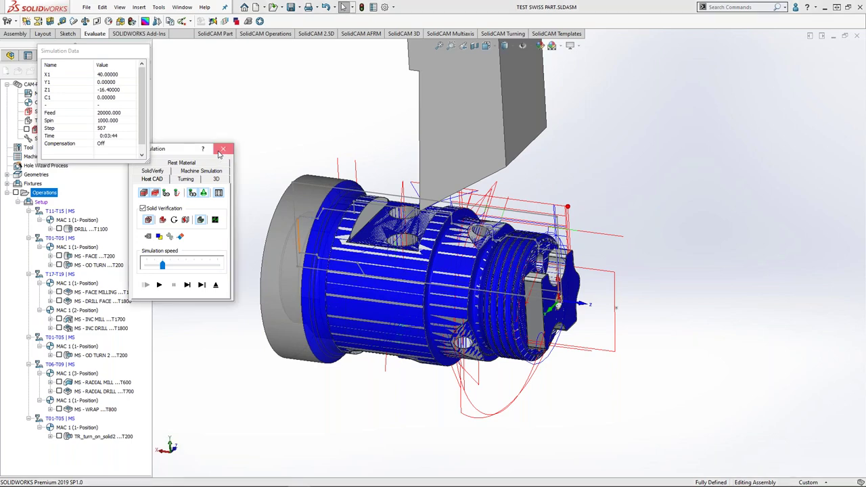
right_click(46, 195)
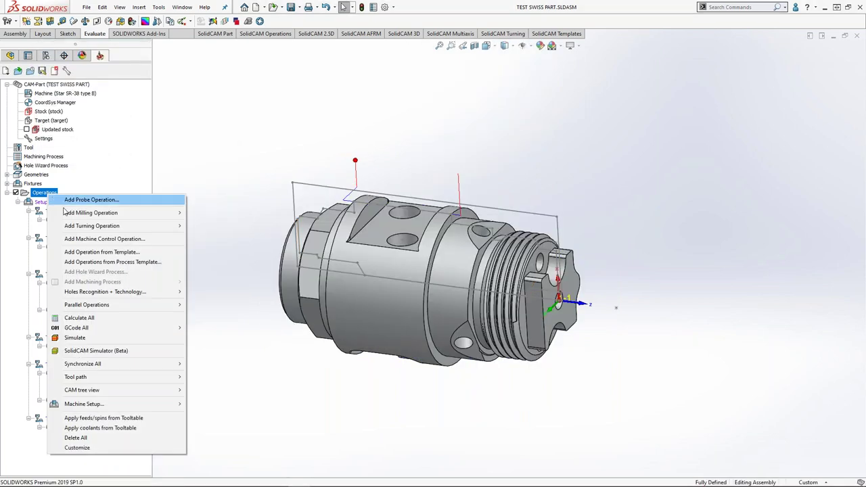
click(101, 340)
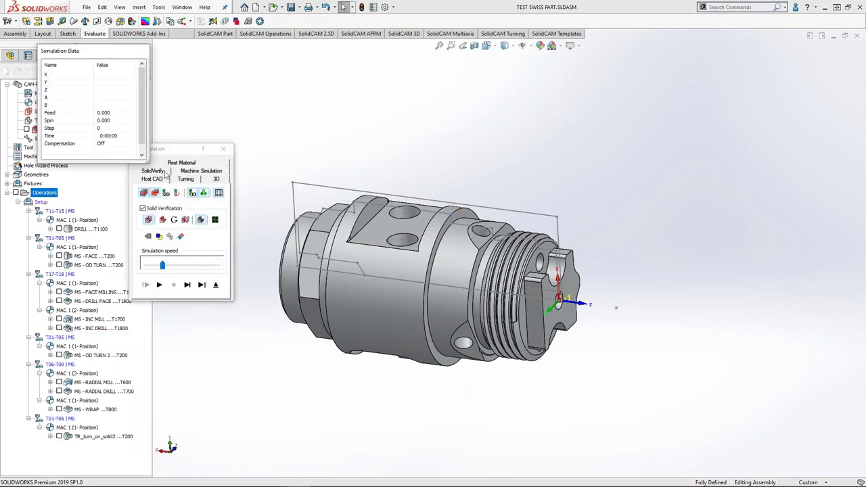
click(160, 177)
click(159, 284)
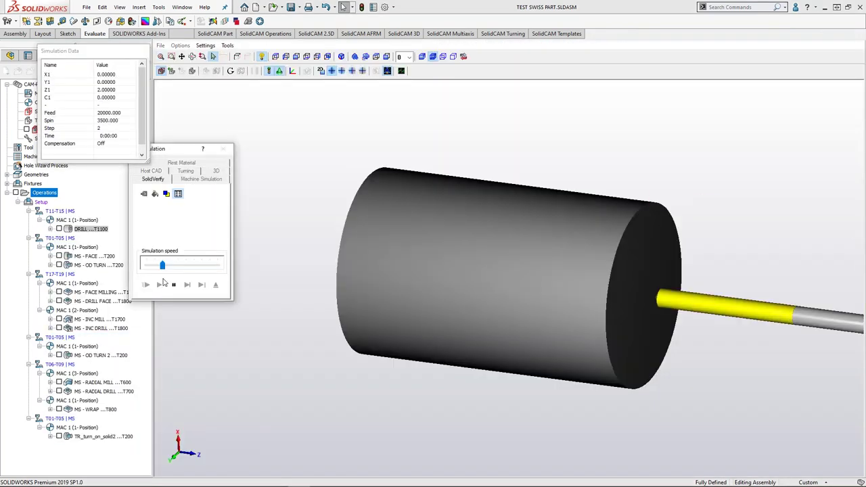
drag(163, 265, 187, 265)
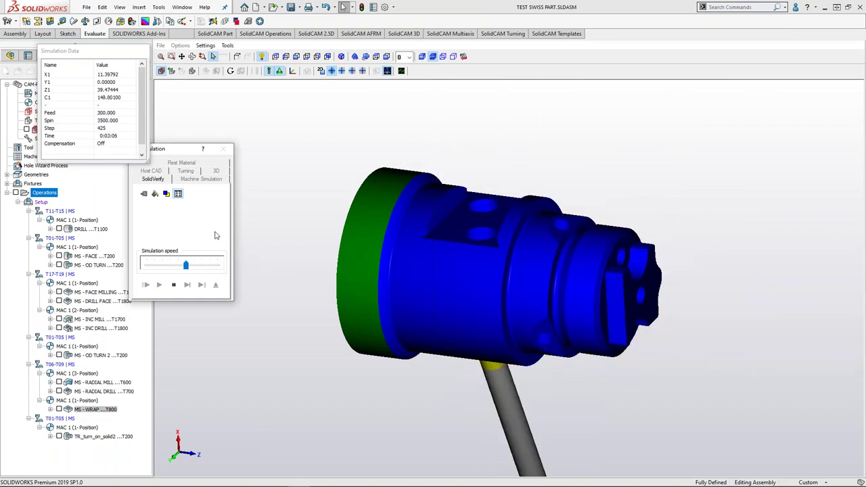
Step: Compare the machined stock with the target model and inspect the coloured deviations around the part
scroll(405, 271, up, 3)
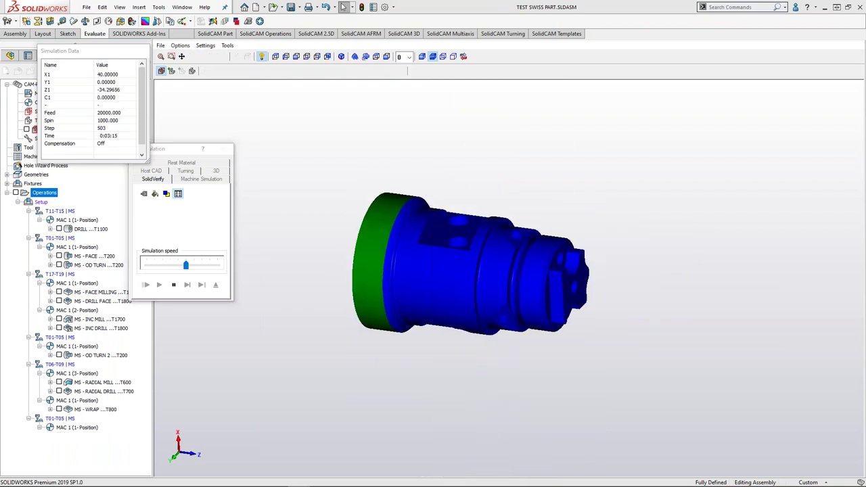
middle_drag(406, 273, 411, 226)
drag(410, 228, 320, 170)
click(255, 71)
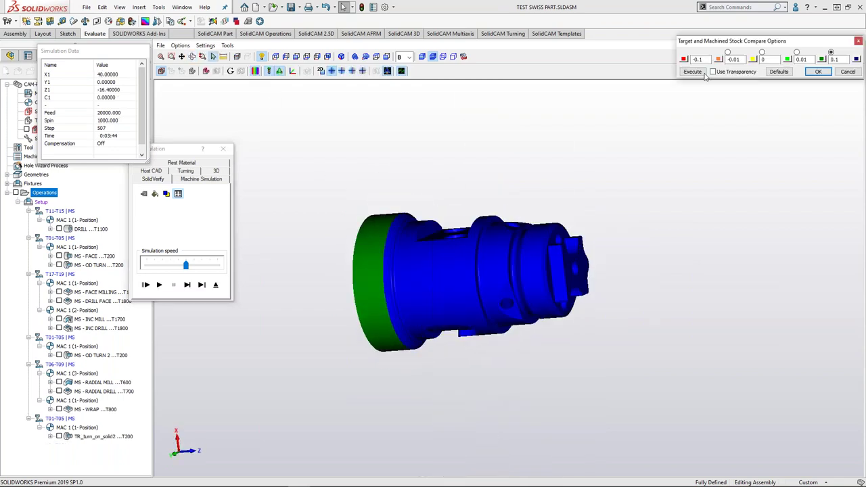
click(692, 72)
drag(541, 183, 273, 194)
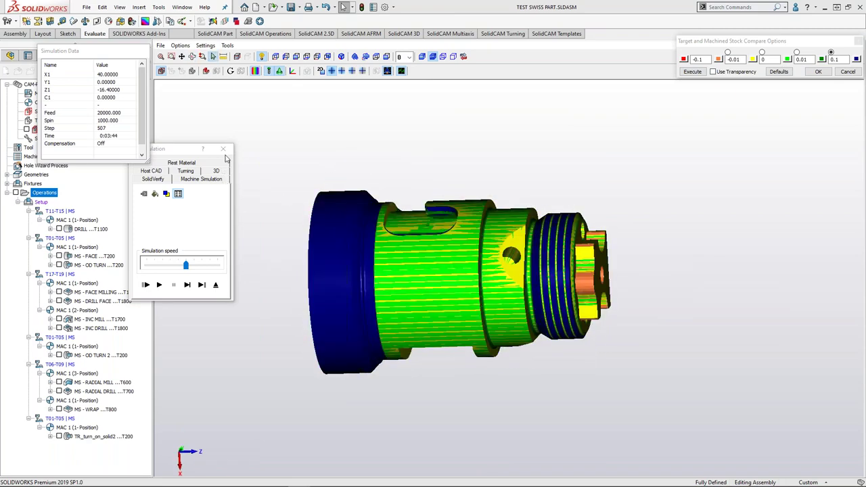
Step: Run the machine simulation of all operations and watch the MS - FACE operation up close at the guide bushing
click(218, 180)
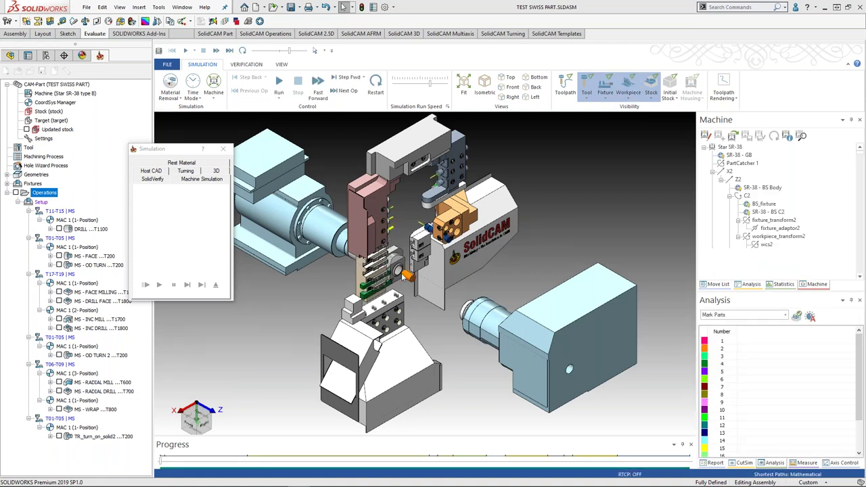
click(279, 82)
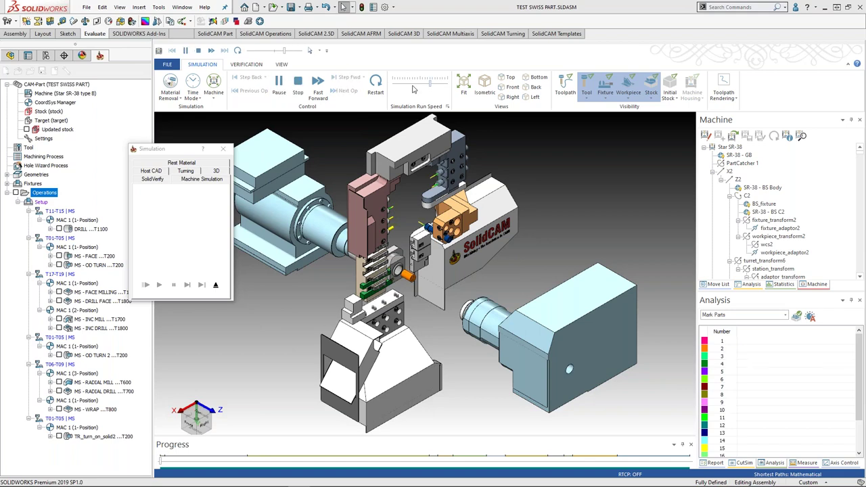
scroll(402, 273, up, 5)
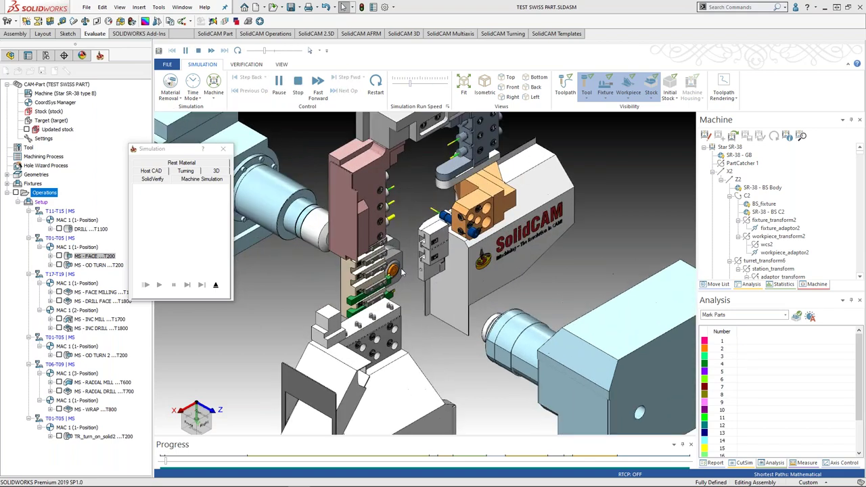
scroll(402, 273, up, 4)
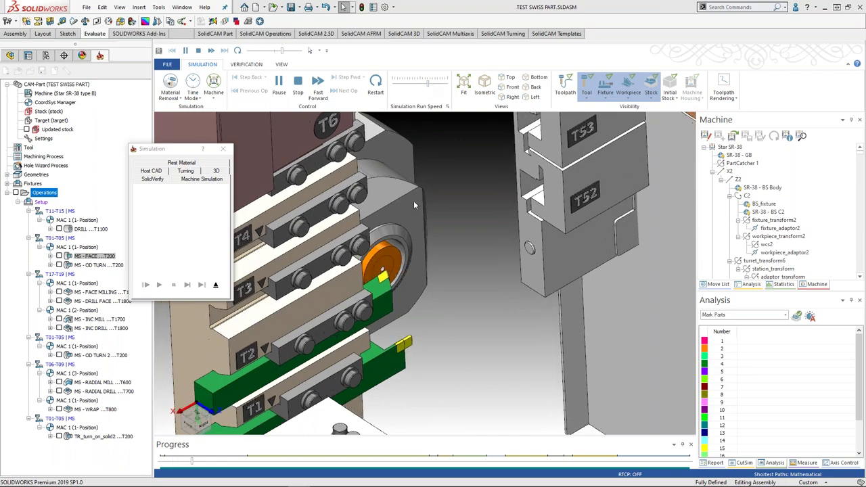
scroll(409, 215, down, 5)
scroll(406, 213, up, 3)
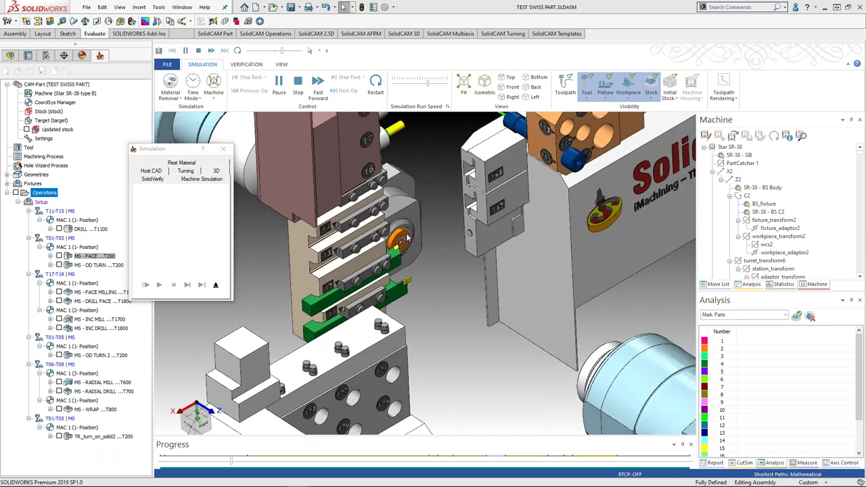
Step: Follow the MS - OD TURN operation in the machine simulation, examining the tool and part from the front
middle_drag(376, 215, 390, 242)
scroll(390, 242, up, 3)
scroll(390, 243, down, 1)
scroll(391, 244, up, 3)
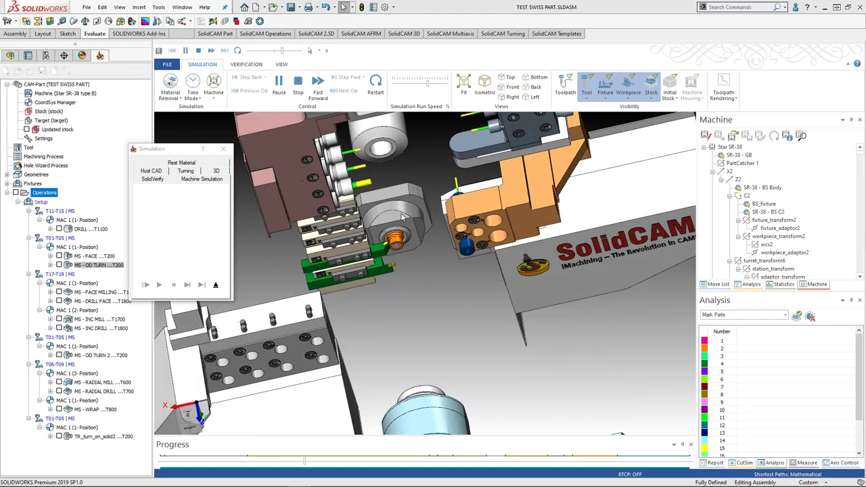
scroll(400, 217, down, 2)
scroll(396, 234, up, 4)
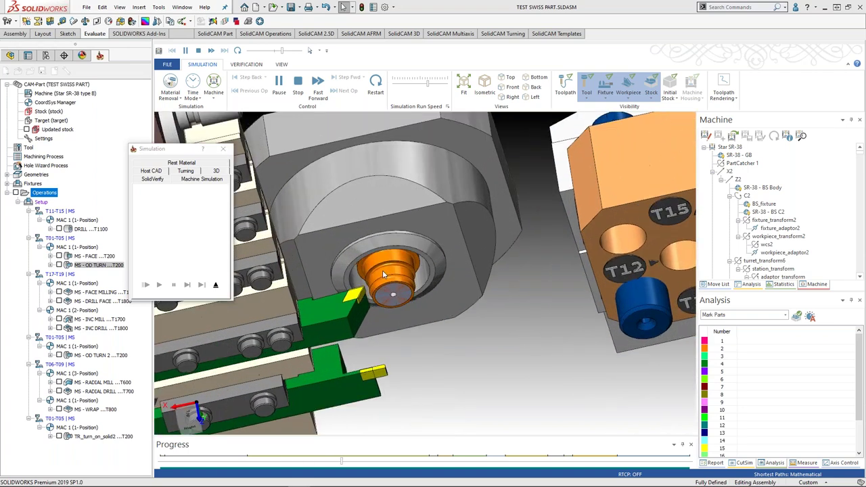
scroll(383, 270, up, 2)
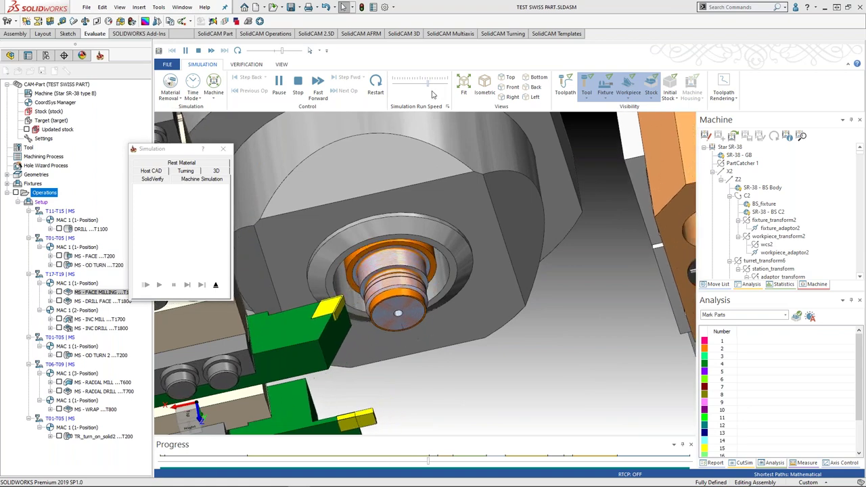
Step: Show the move list, pause during face milling to get a clear view of the part, and resume the machine simulation
click(720, 285)
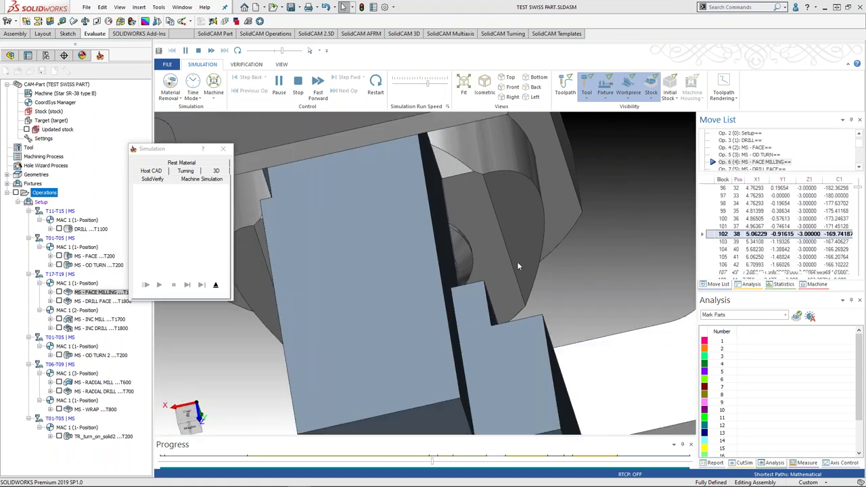
key(space)
middle_drag(397, 254, 409, 351)
scroll(416, 282, down, 3)
scroll(406, 329, up, 2)
click(280, 83)
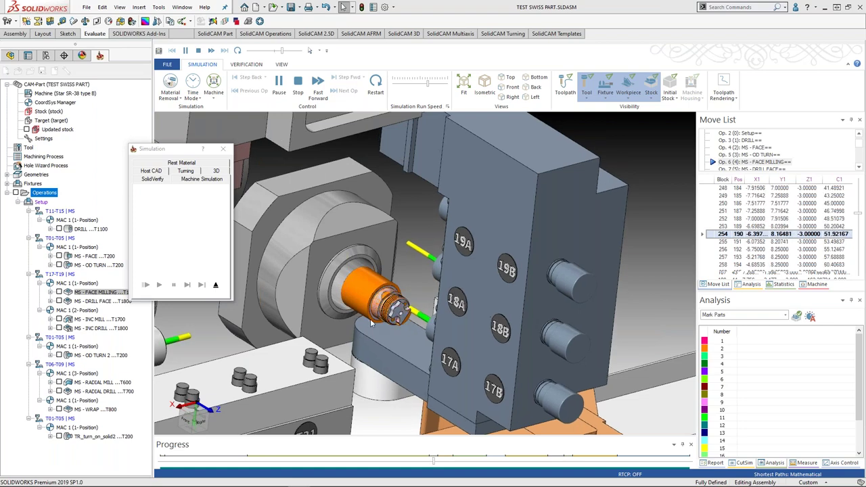
Step: Follow the inclined milling and second OD turning operations in the machine simulation, adjusting the run speed
scroll(371, 324, up, 2)
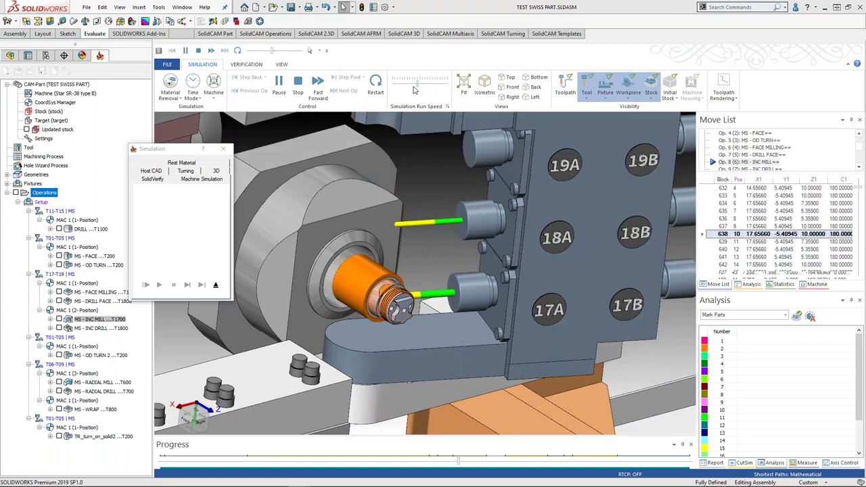
scroll(415, 283, up, 3)
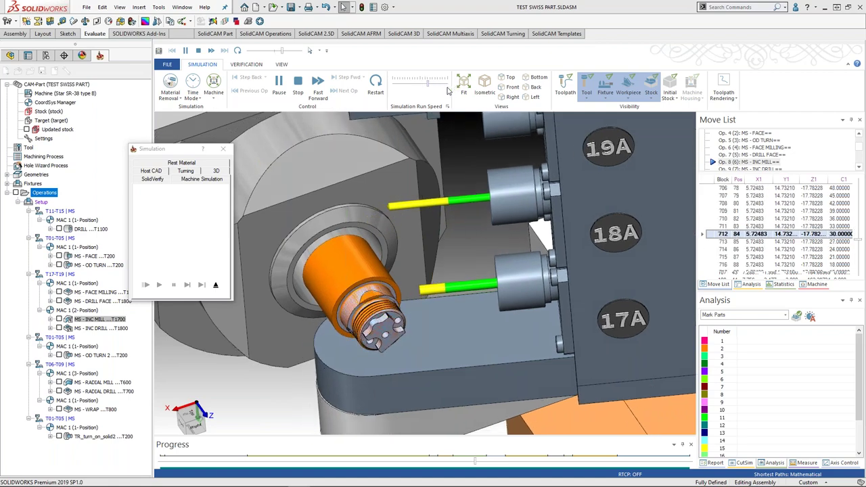
click(448, 88)
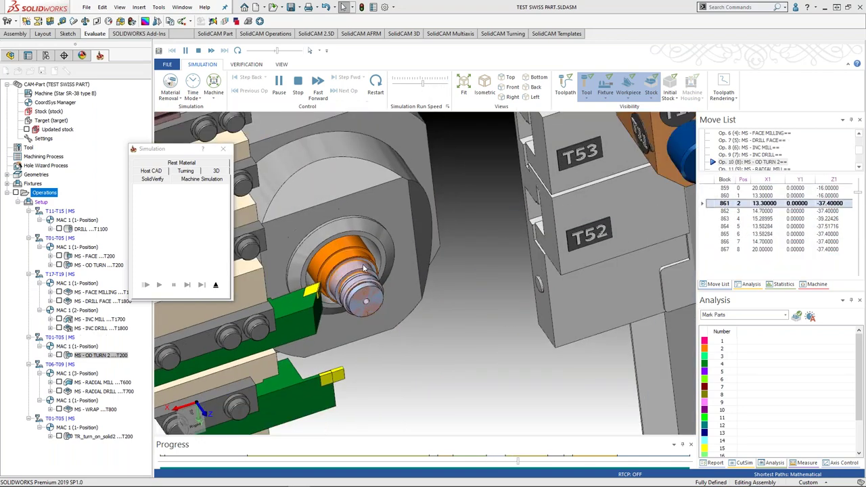
scroll(315, 285, up, 4)
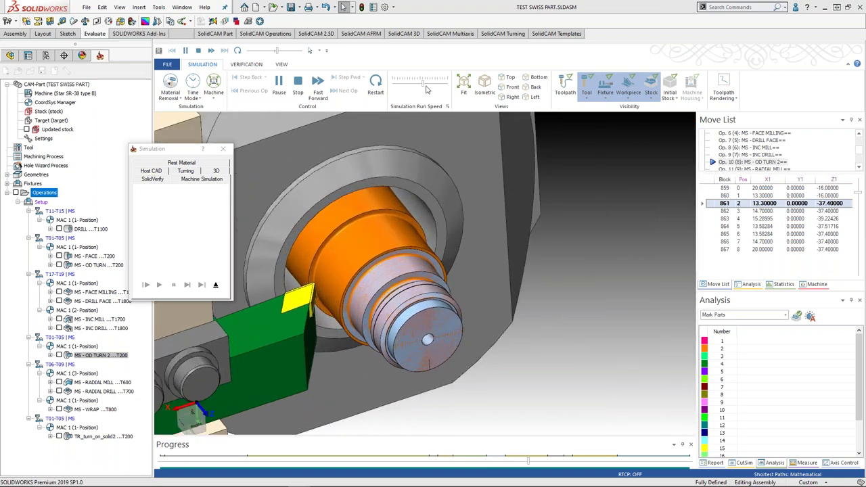
drag(424, 84, 428, 84)
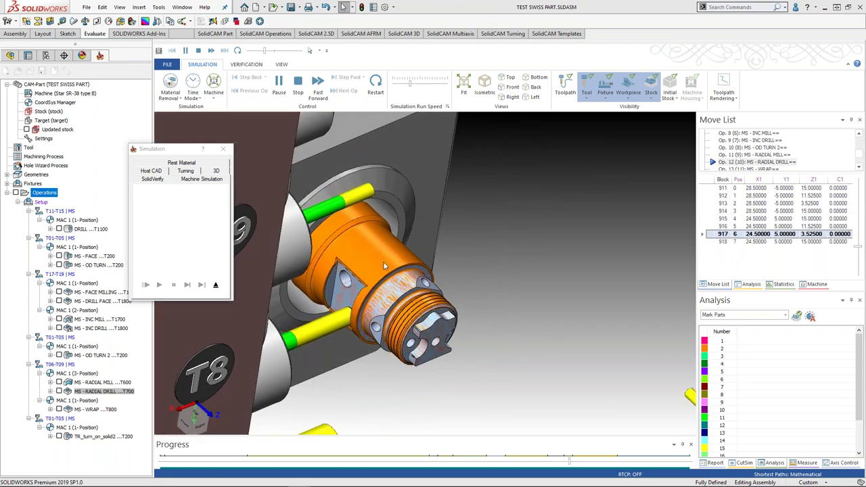
Step: Examine the radial drilling operation up close and adjust the simulation run speed
scroll(349, 297, up, 2)
middle_drag(349, 297, 340, 289)
scroll(343, 290, down, 1)
click(418, 86)
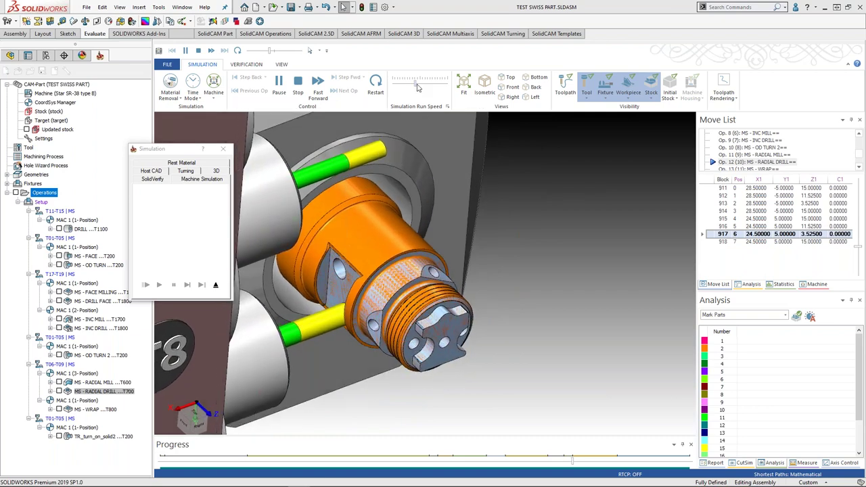
drag(417, 83, 422, 82)
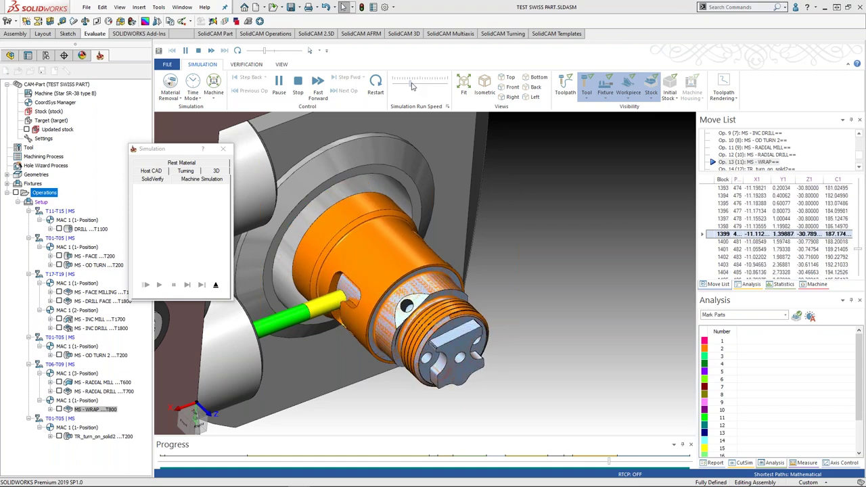
Step: Examine the MS - WRAP operation both across the whole machine and close to the part
scroll(398, 284, down, 1)
scroll(349, 295, down, 2)
scroll(349, 296, up, 6)
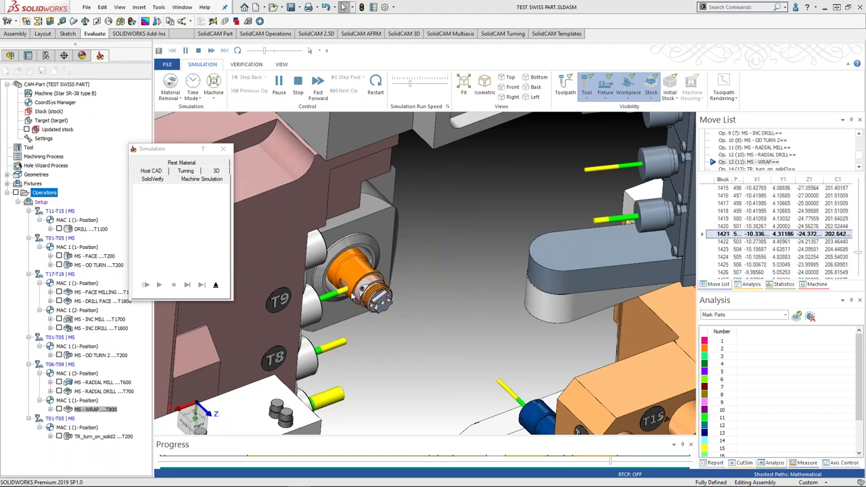
scroll(351, 296, down, 1)
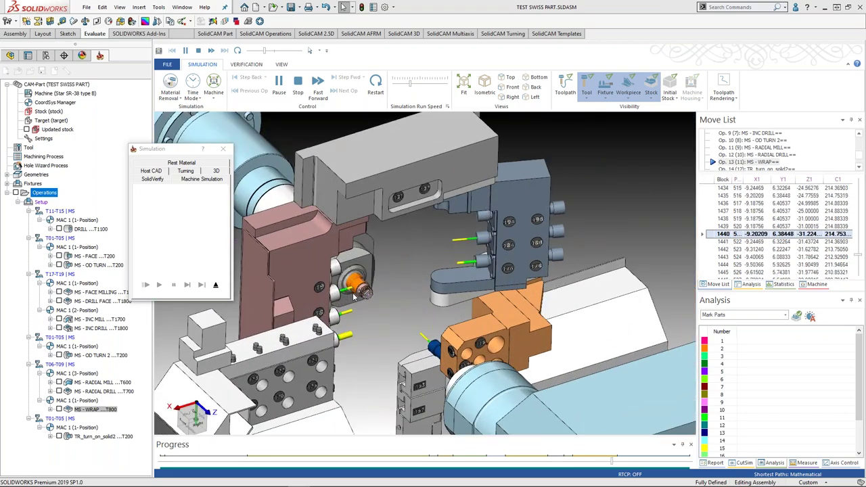
scroll(342, 302, down, 3)
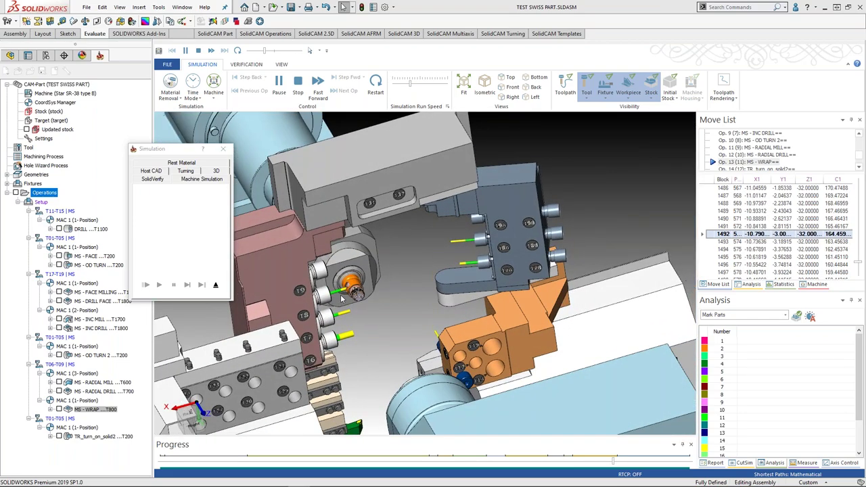
scroll(345, 298, down, 5)
middle_drag(376, 274, 394, 288)
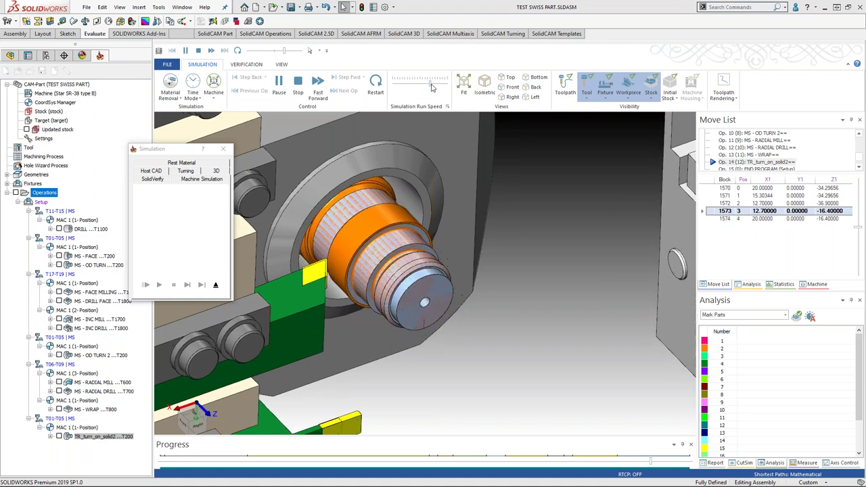
Step: Slow the run speed for the final turning operation and inspect the machined part and whole machine at program end
drag(429, 84, 410, 84)
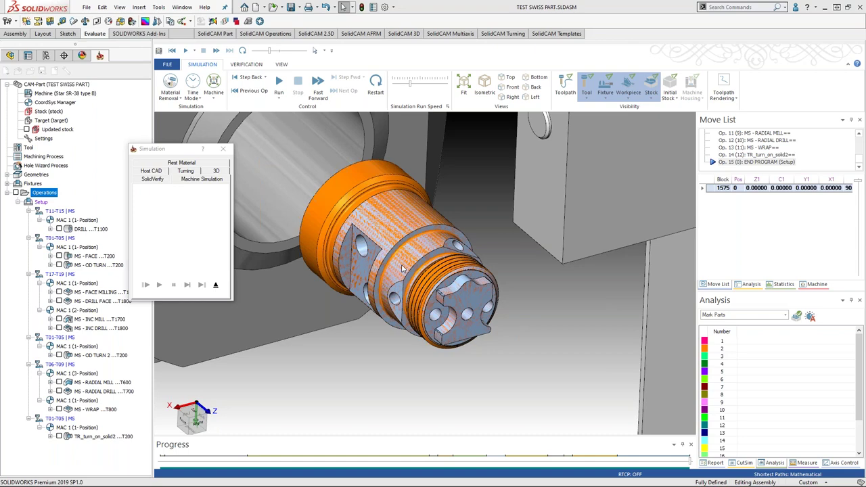
middle_drag(387, 276, 391, 259)
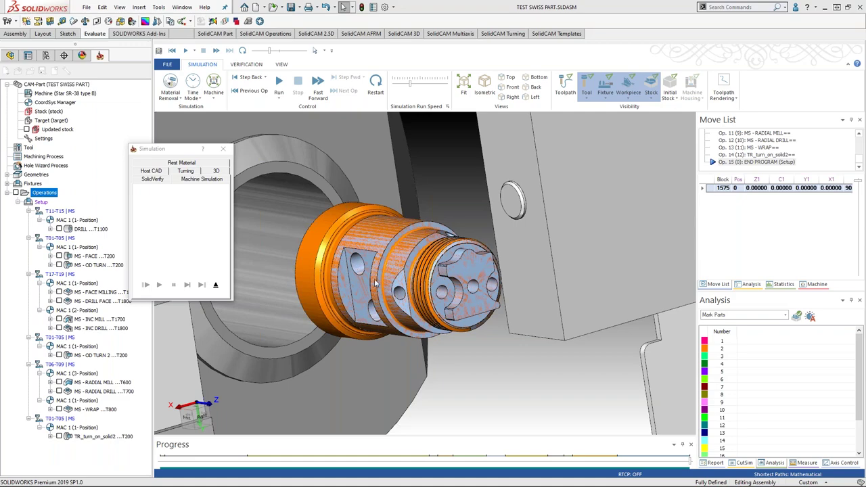
scroll(406, 319, down, 5)
scroll(408, 323, down, 8)
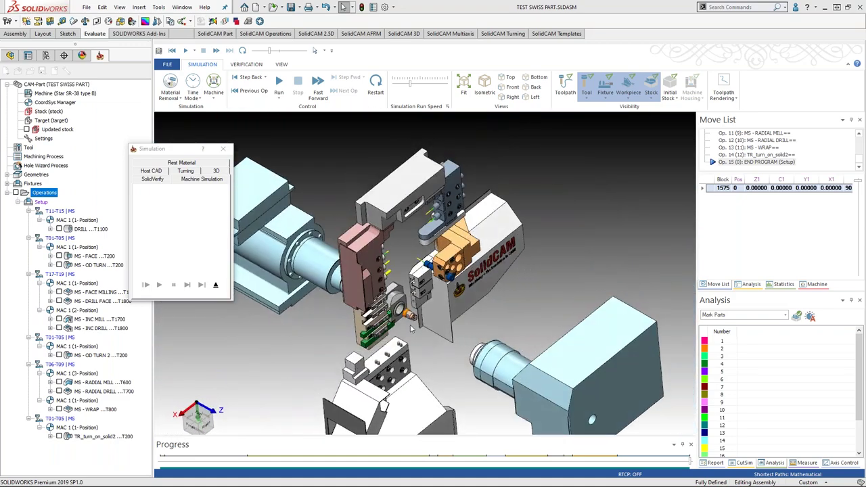
scroll(410, 328, up, 3)
middle_drag(418, 309, 51, 241)
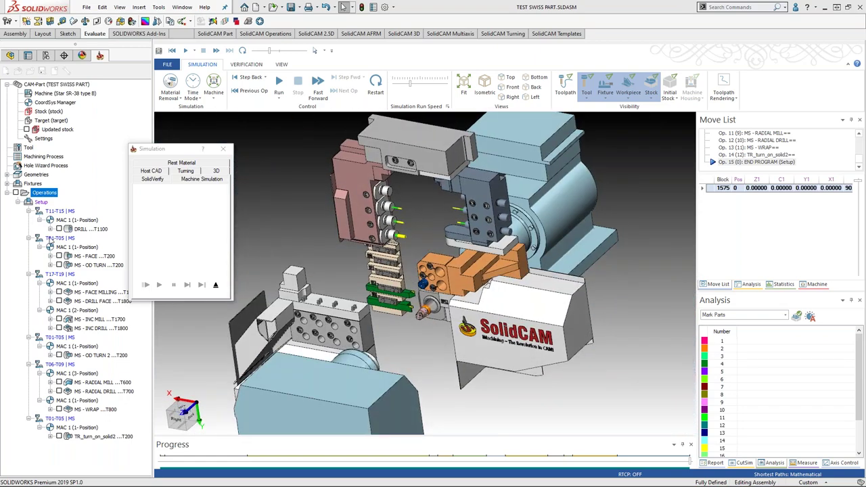